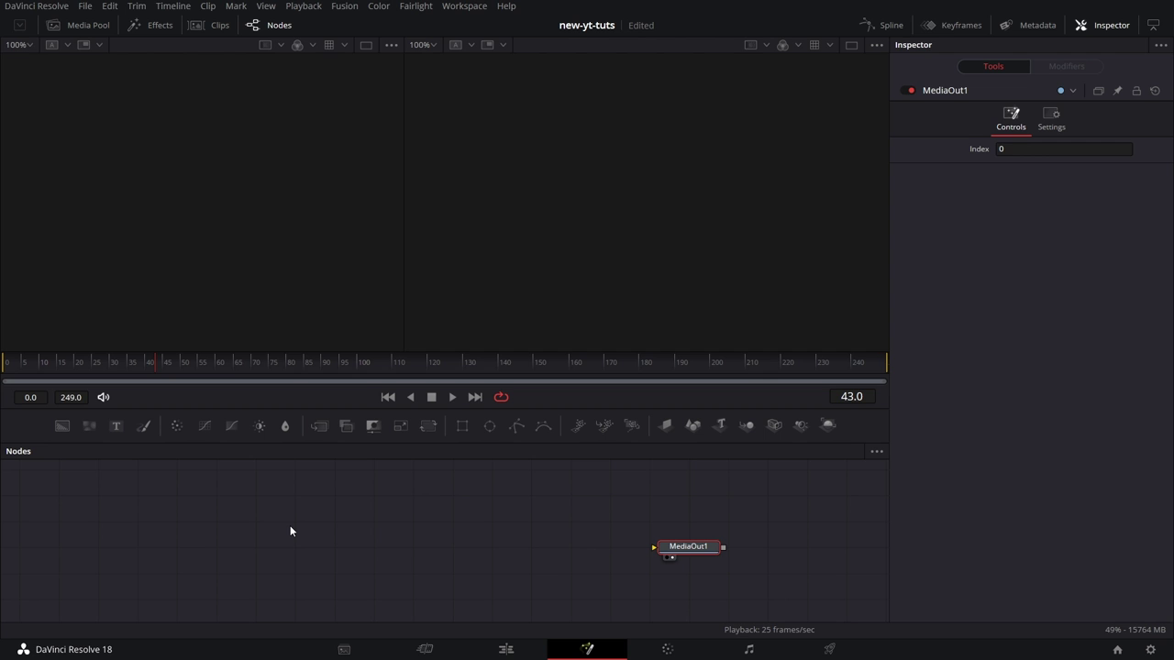
Add a pEmitter node and place it in front of MediaOut1
{"action": "key", "text": "ctrl+space"}
{"action": "type", "text": "pem"}
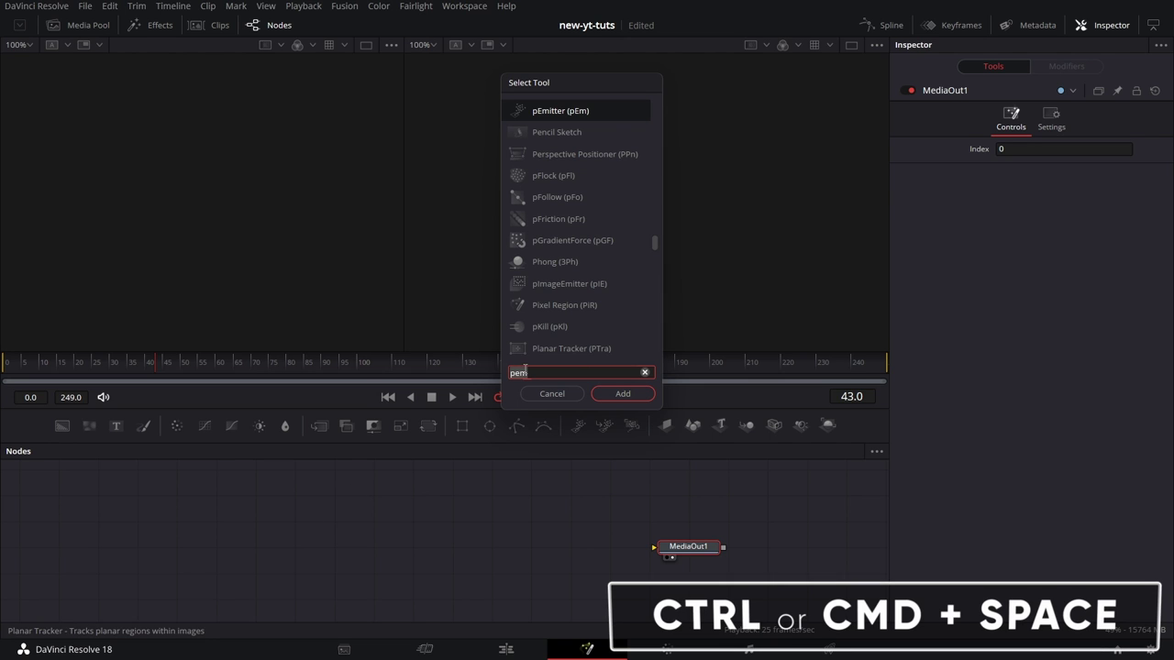
{"action": "left_click", "coordinate": [567, 111]}
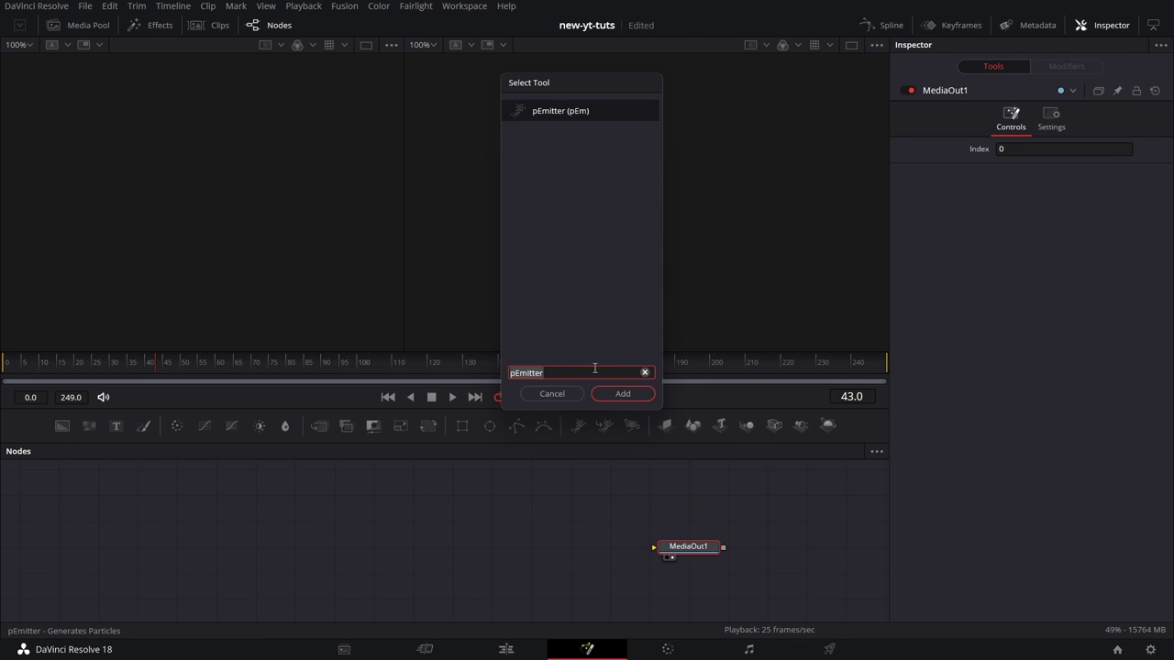
{"action": "left_click", "coordinate": [616, 395]}
{"action": "left_click_drag", "start_coordinate": [676, 573], "coordinate": [563, 550]}
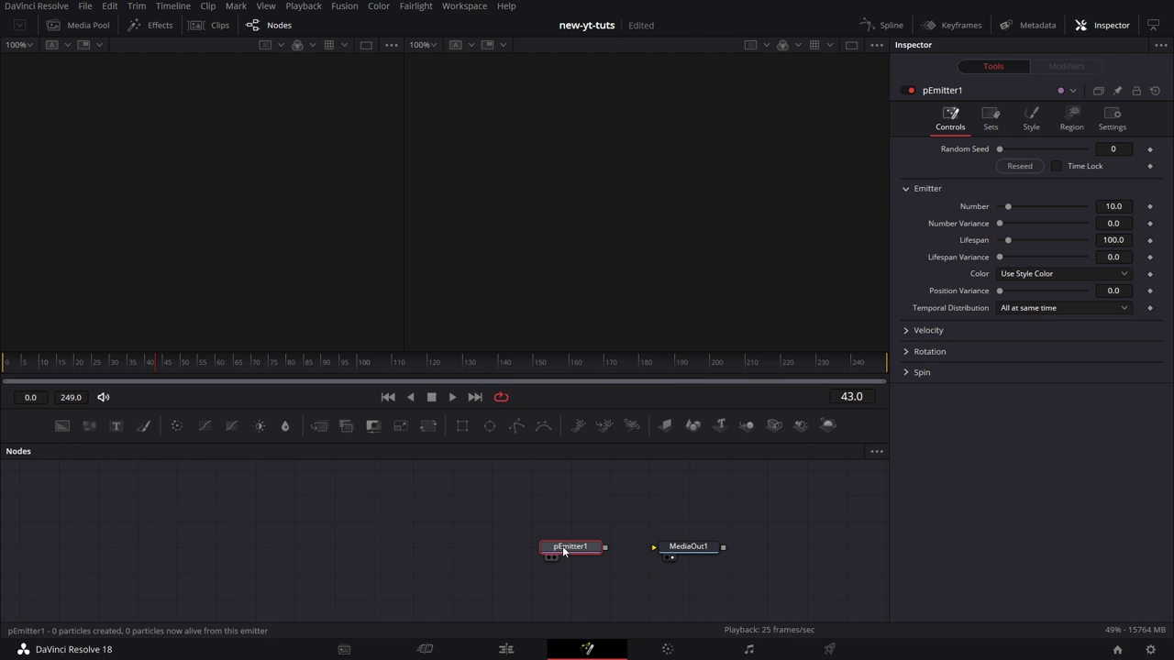
Add two extra pEmitter nodes by other methods, including one from the Particles effects category, and delete both
{"action": "left_click_drag", "start_coordinate": [579, 427], "coordinate": [467, 551]}
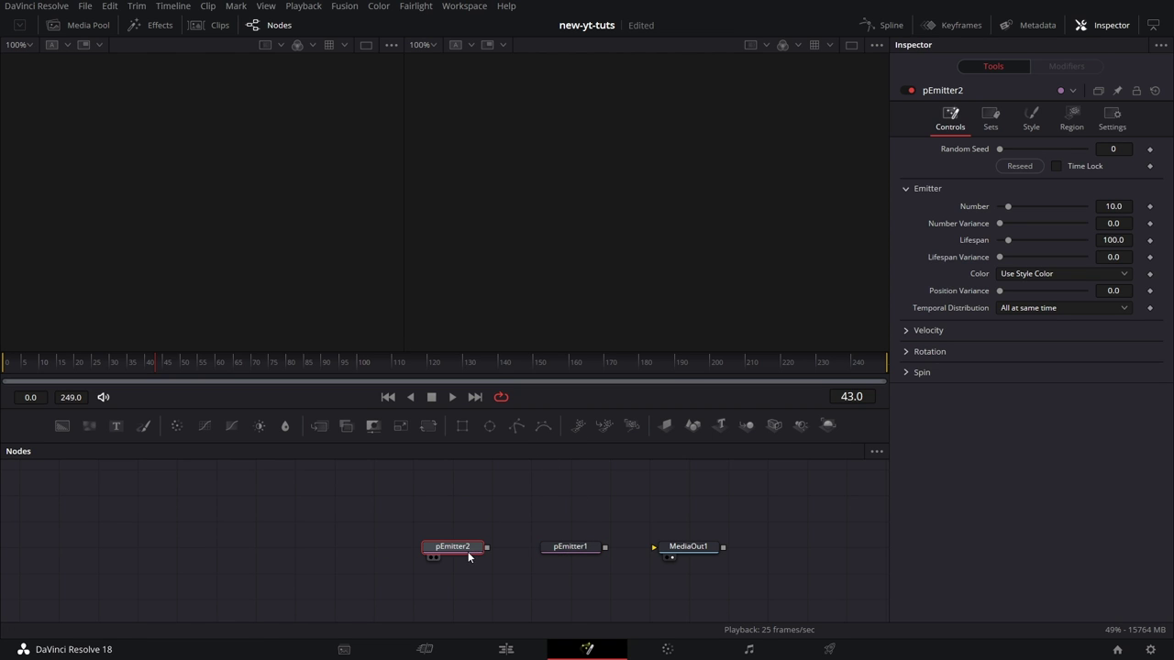
{"action": "left_click", "coordinate": [157, 25]}
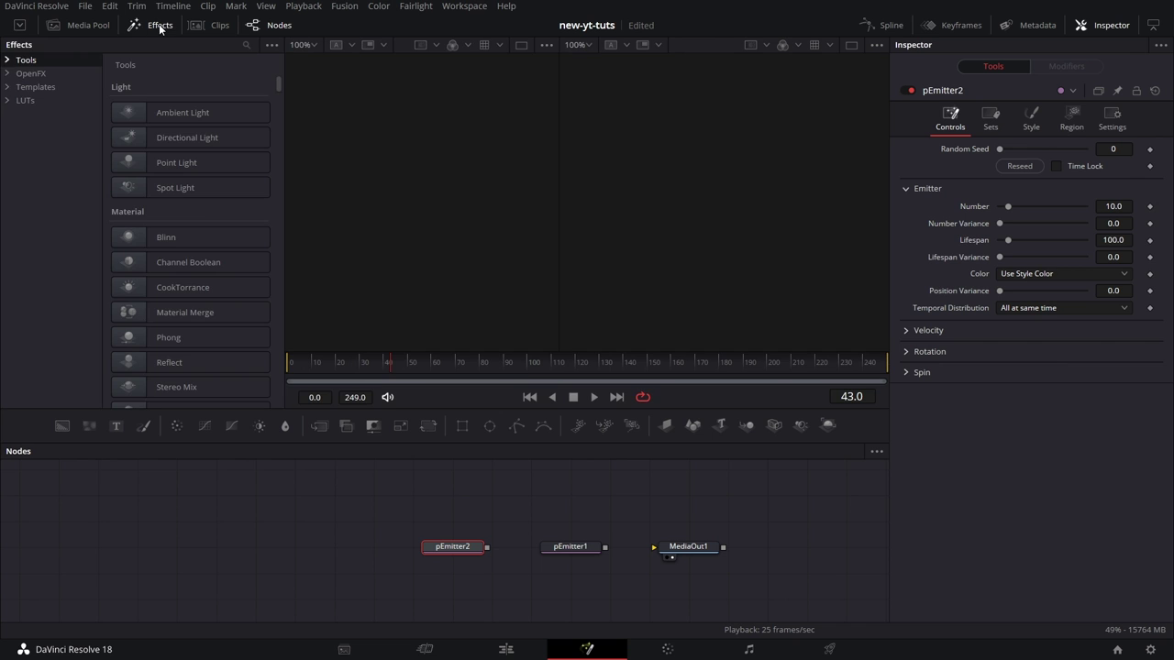
{"action": "left_click", "coordinate": [9, 59]}
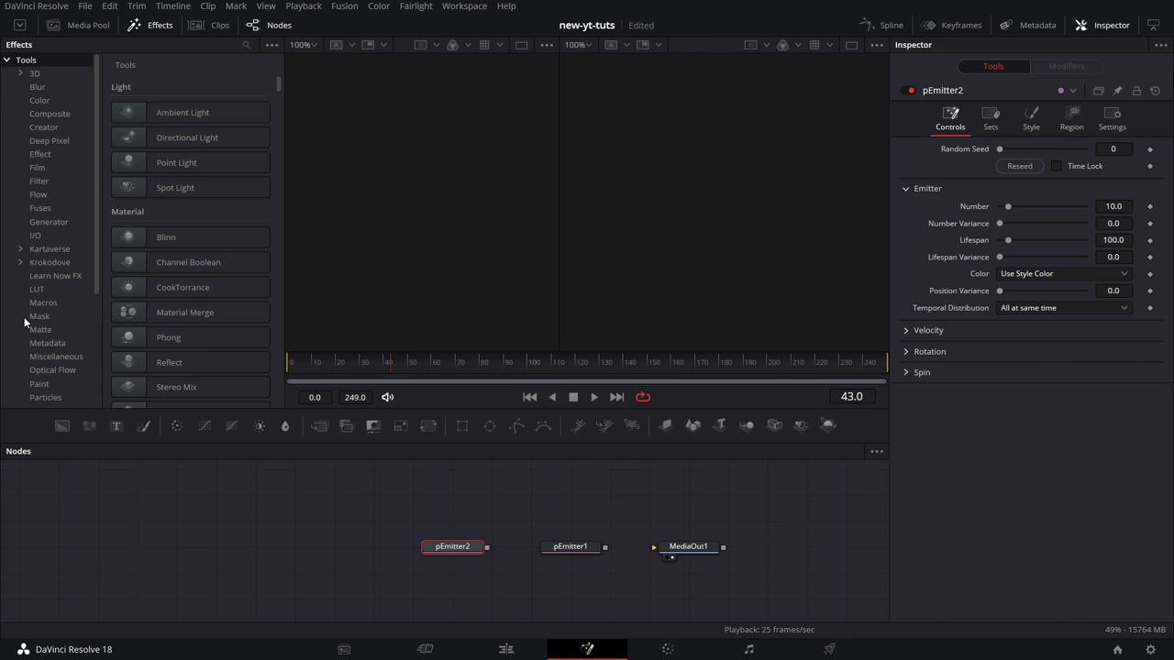
{"action": "left_click", "coordinate": [46, 396]}
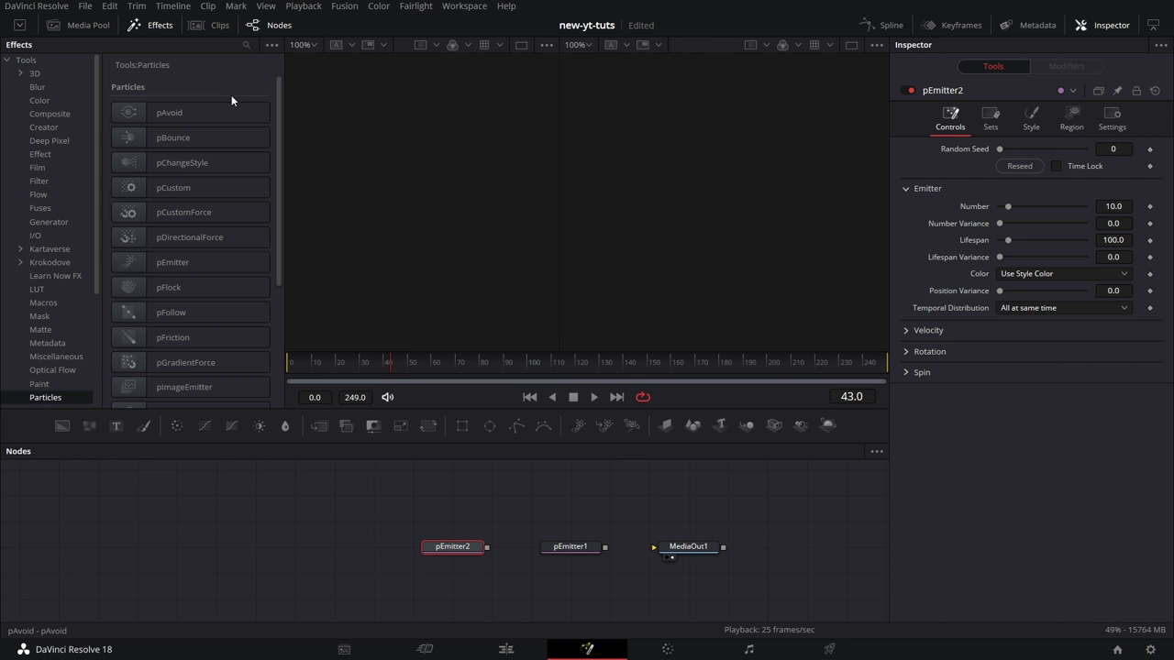
{"action": "left_click", "coordinate": [192, 263]}
{"action": "left_click_drag", "start_coordinate": [193, 263], "coordinate": [478, 587]}
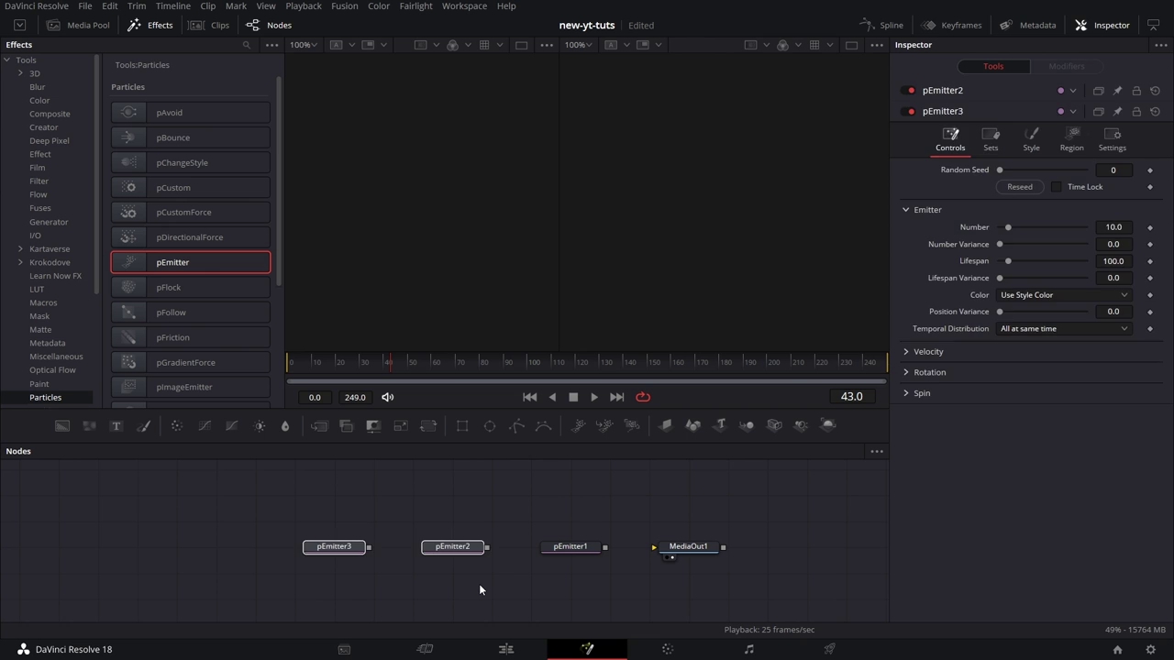
{"action": "key", "text": "Delete"}
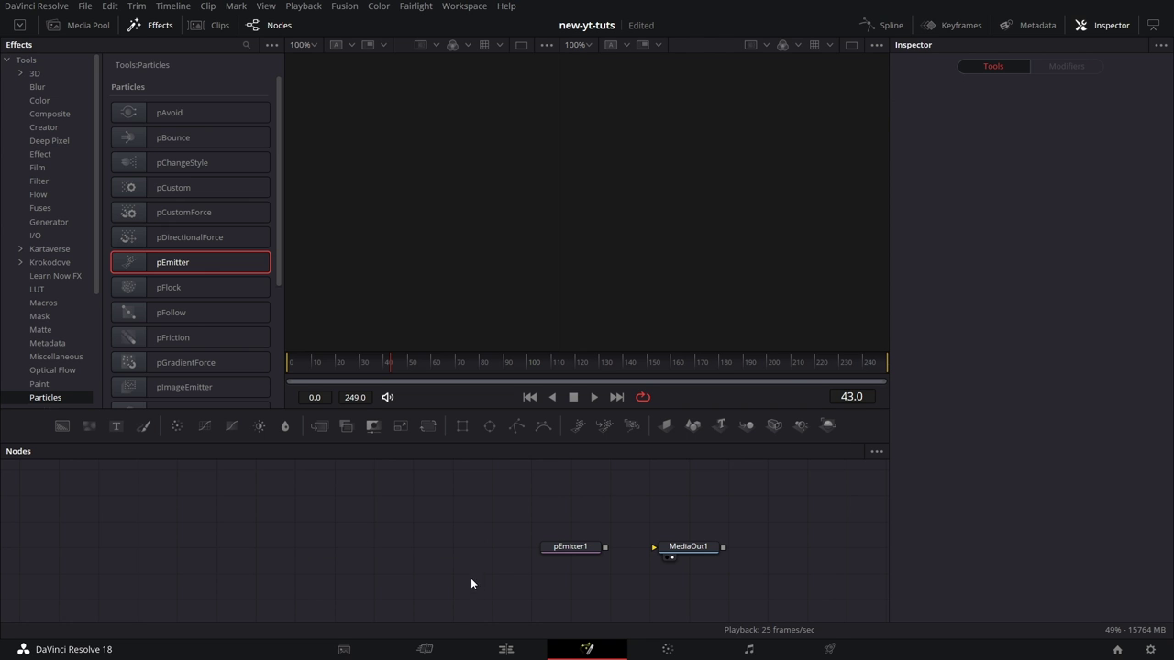
{"action": "left_click", "coordinate": [153, 25]}
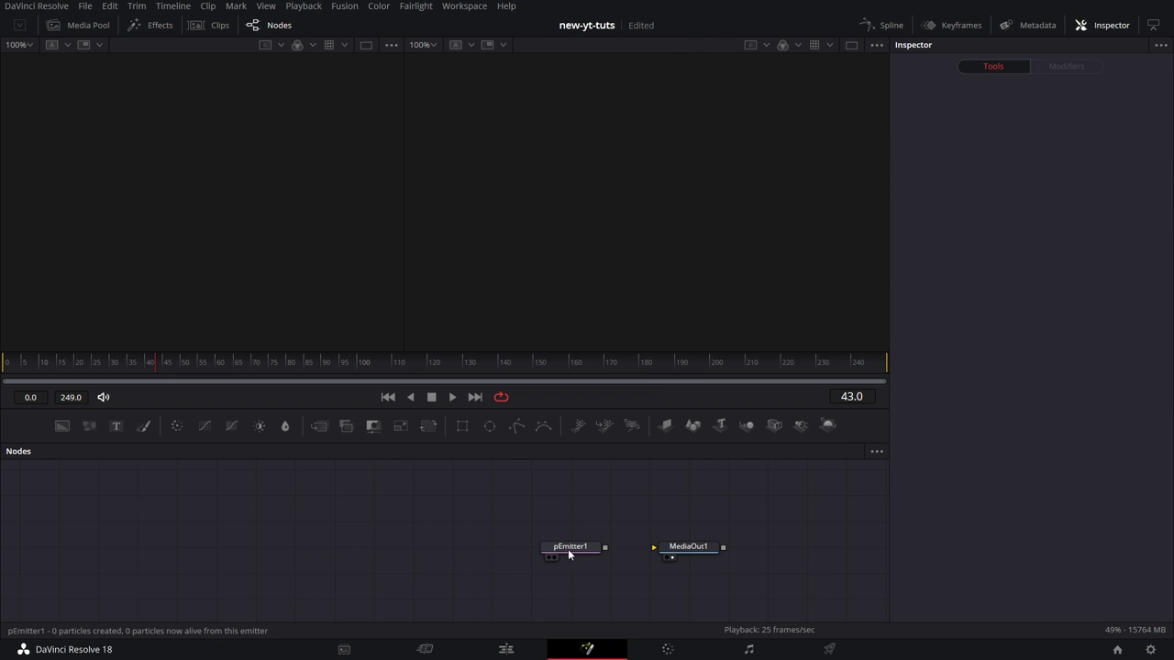
Move the pEmitter farther from MediaOut1, connect it to a new pRender node, and show the pRender in viewer 1
{"action": "left_click_drag", "start_coordinate": [568, 552], "coordinate": [270, 561]}
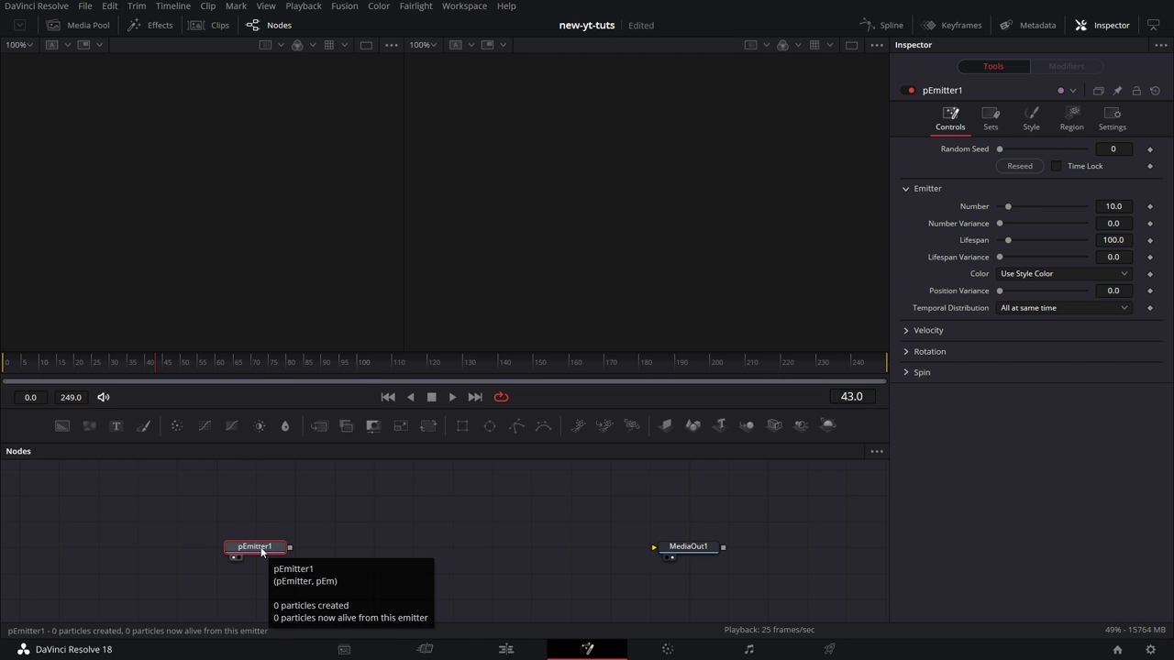
{"action": "left_click_drag", "start_coordinate": [633, 428], "coordinate": [367, 556]}
{"action": "left_click_drag", "start_coordinate": [289, 547], "coordinate": [340, 547]}
{"action": "key", "text": "1"}
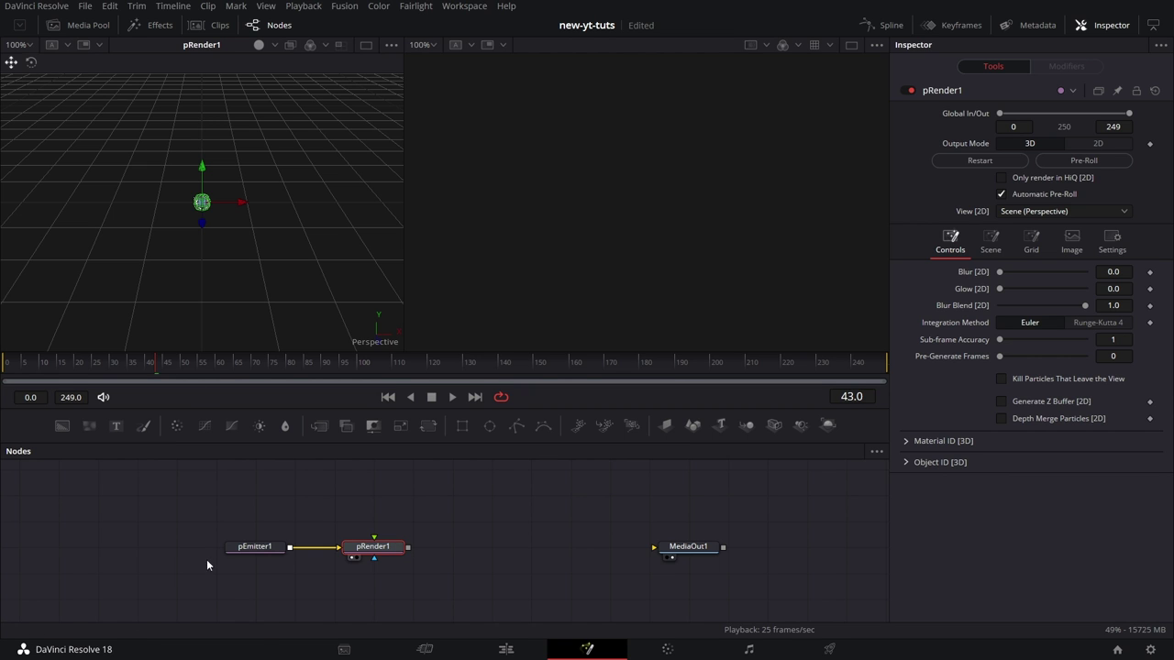
Scrub through the early frames with the pEmitter selected to preview the emission, and return the playhead to frame 0
{"action": "left_click", "coordinate": [250, 548]}
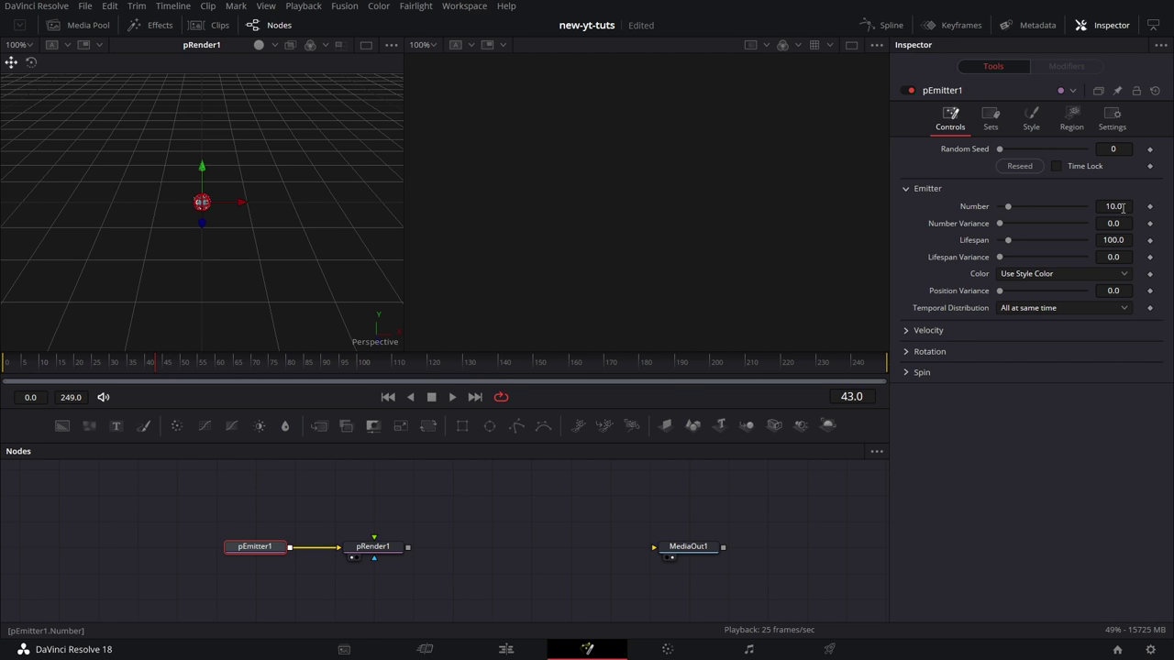
{"action": "left_click", "coordinate": [9, 363]}
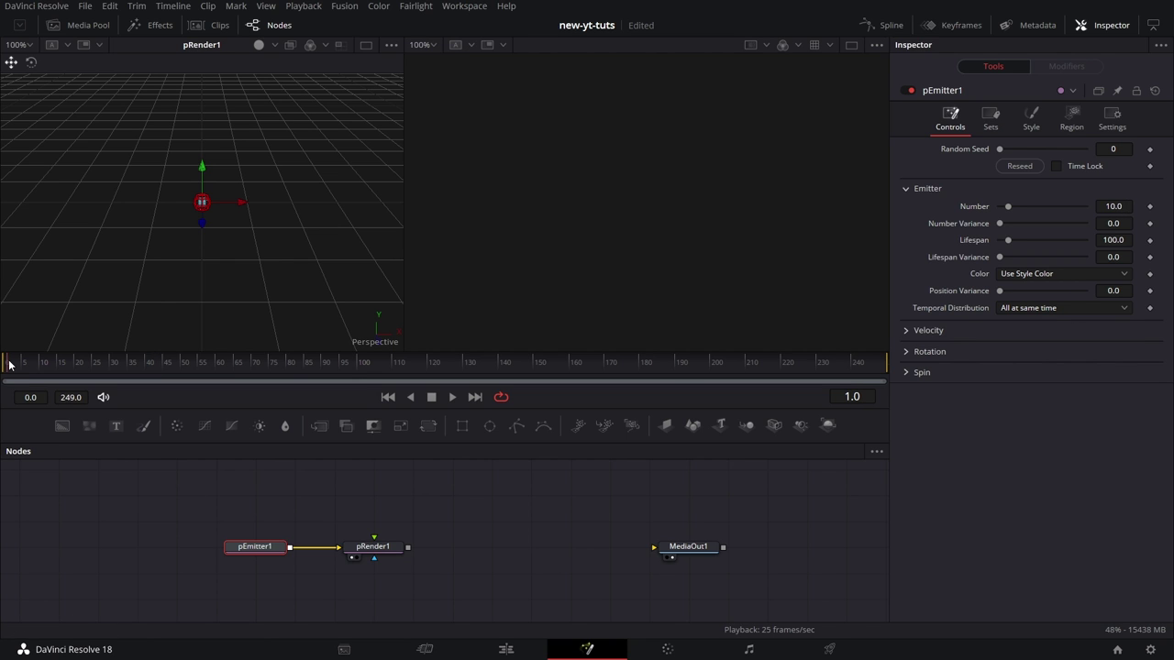
{"action": "left_click_drag", "start_coordinate": [9, 364], "coordinate": [213, 370]}
{"action": "left_click", "coordinate": [7, 366]}
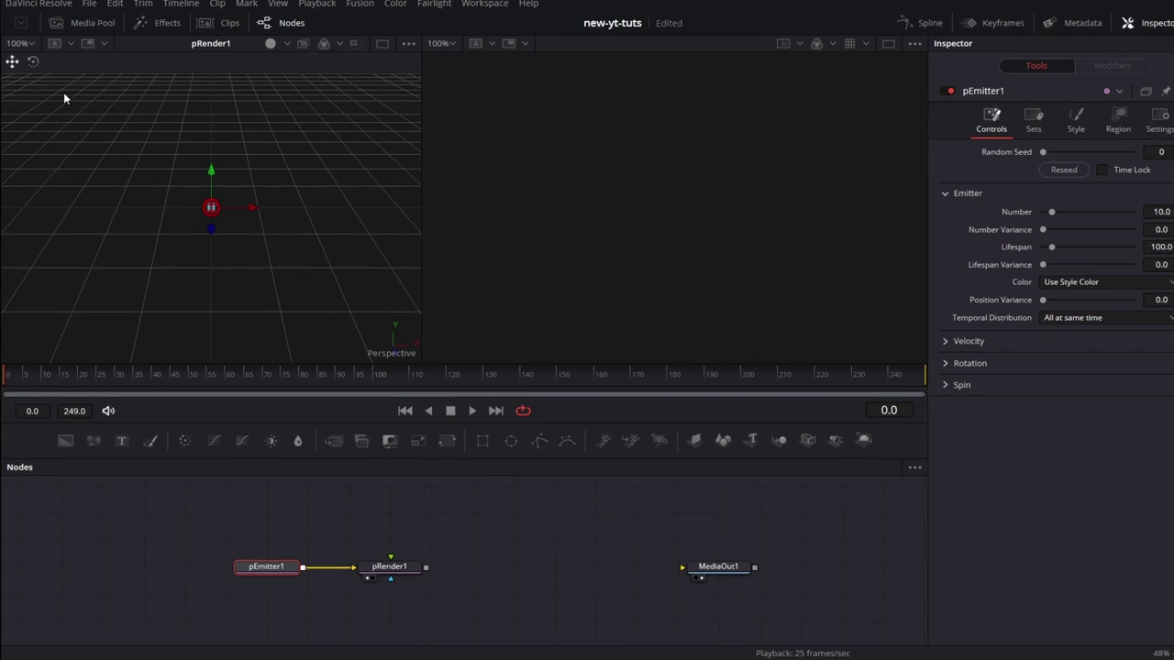
Change the pEmitter's particle style to Blob
{"action": "left_click", "coordinate": [28, 45]}
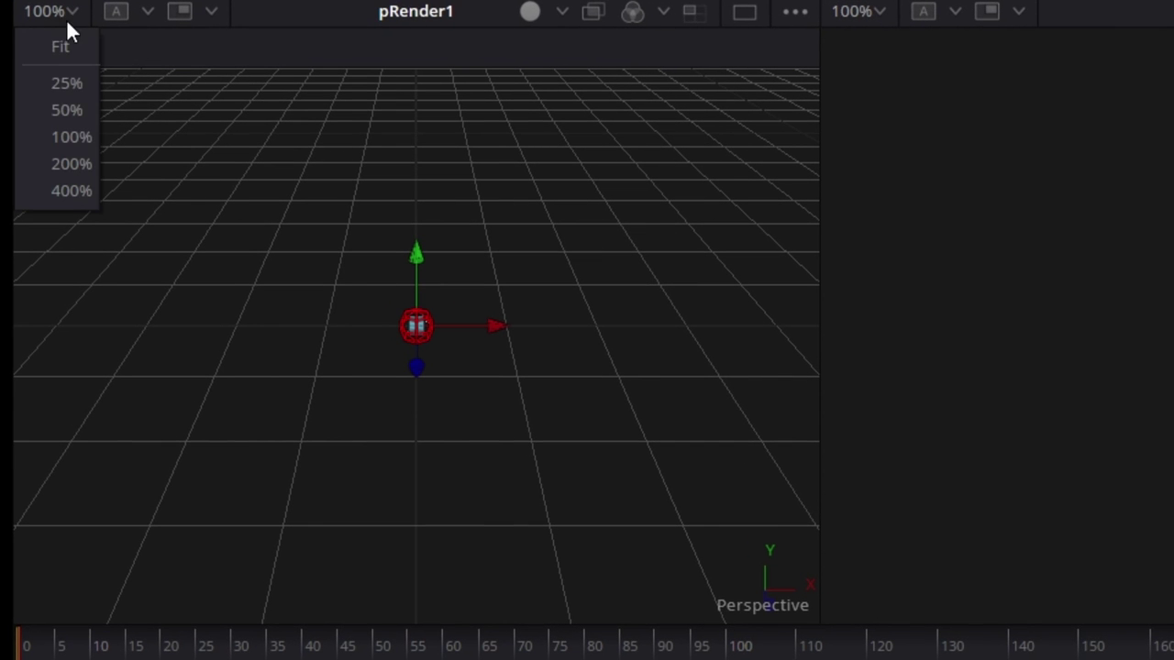
{"action": "left_click", "coordinate": [63, 163]}
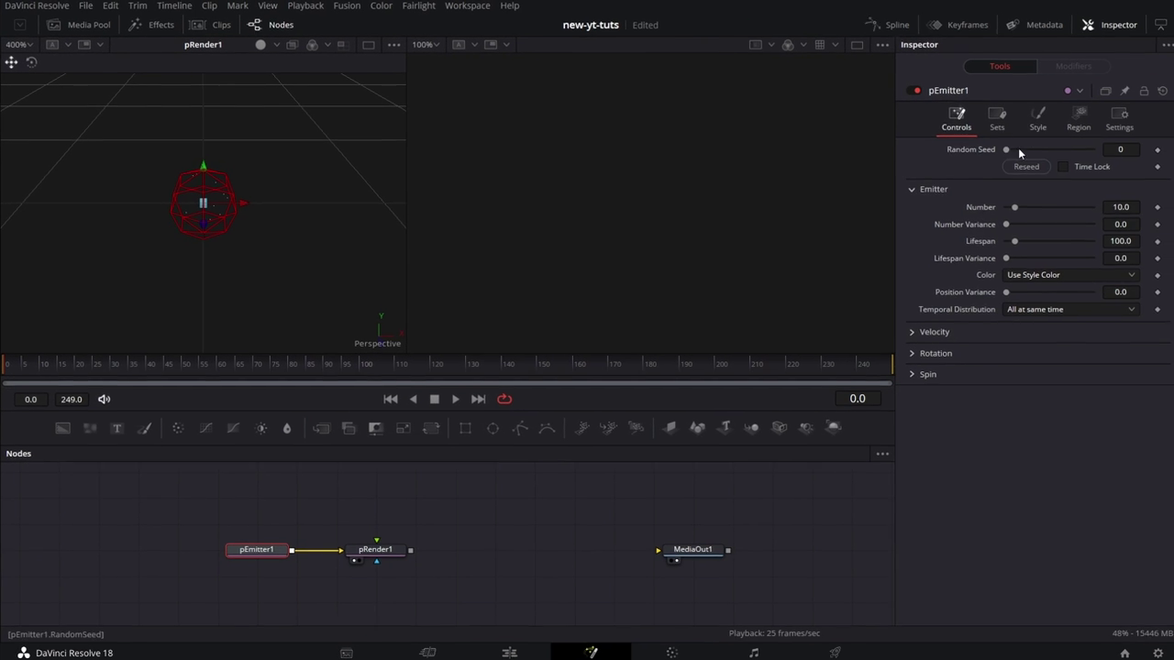
{"action": "left_click", "coordinate": [1031, 117]}
{"action": "left_click", "coordinate": [1046, 164]}
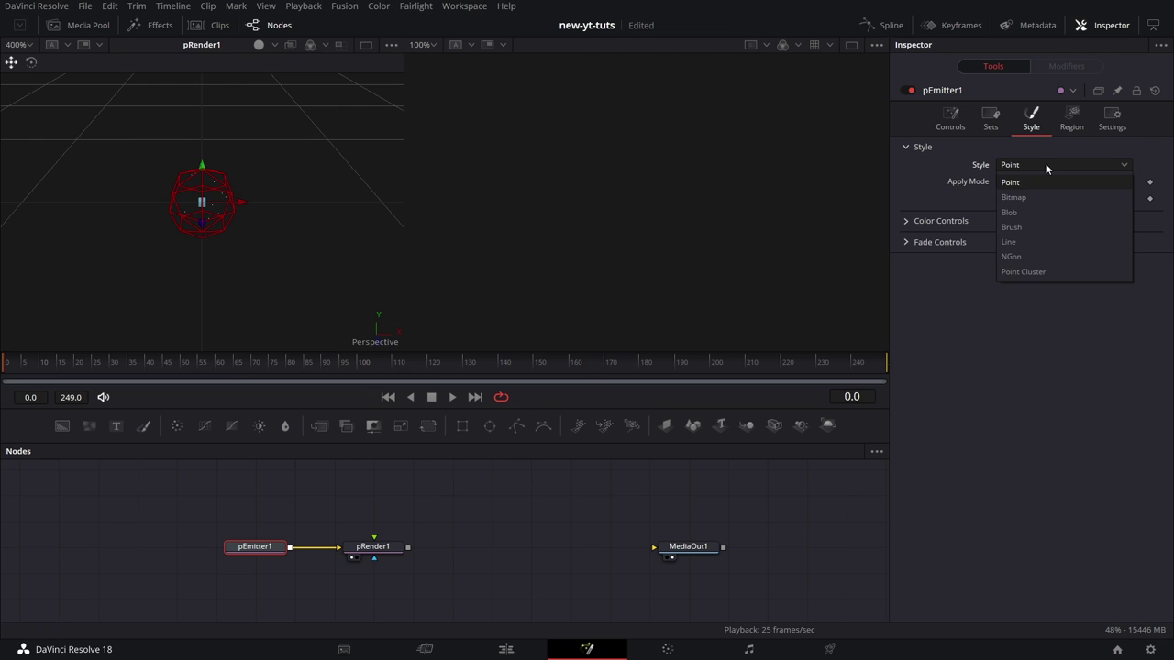
{"action": "left_click", "coordinate": [1027, 212]}
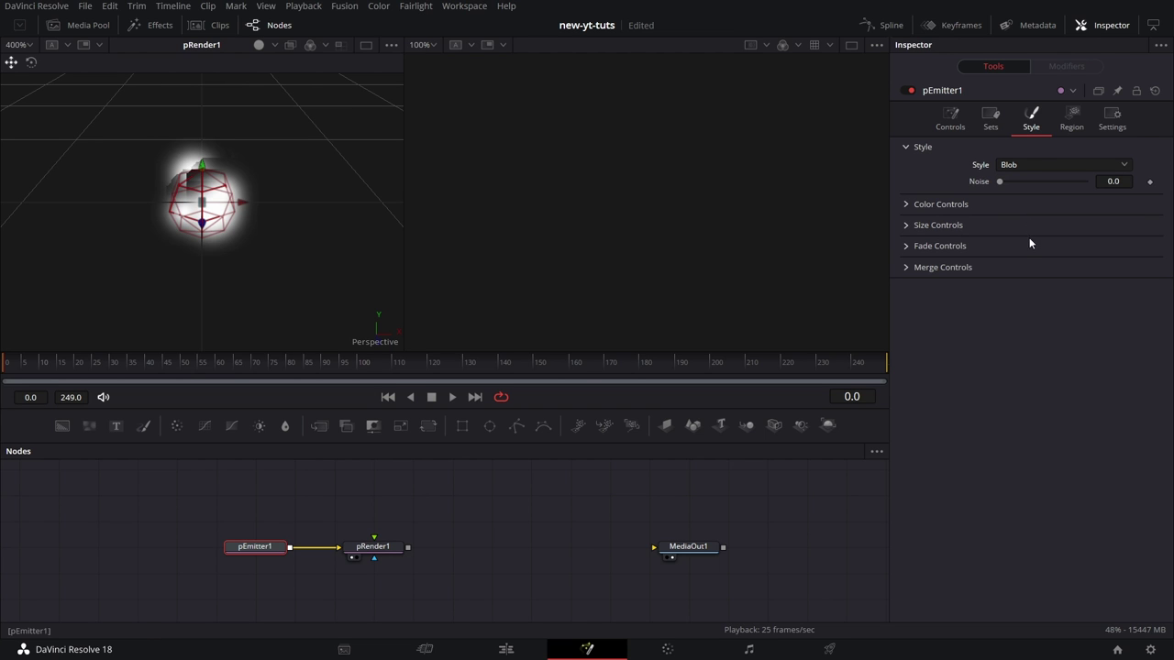
Raise the blob particles' size to 0.5 in the pEmitter's size settings
{"action": "left_click", "coordinate": [904, 224]}
{"action": "left_click_drag", "start_coordinate": [1016, 243], "coordinate": [1025, 246]}
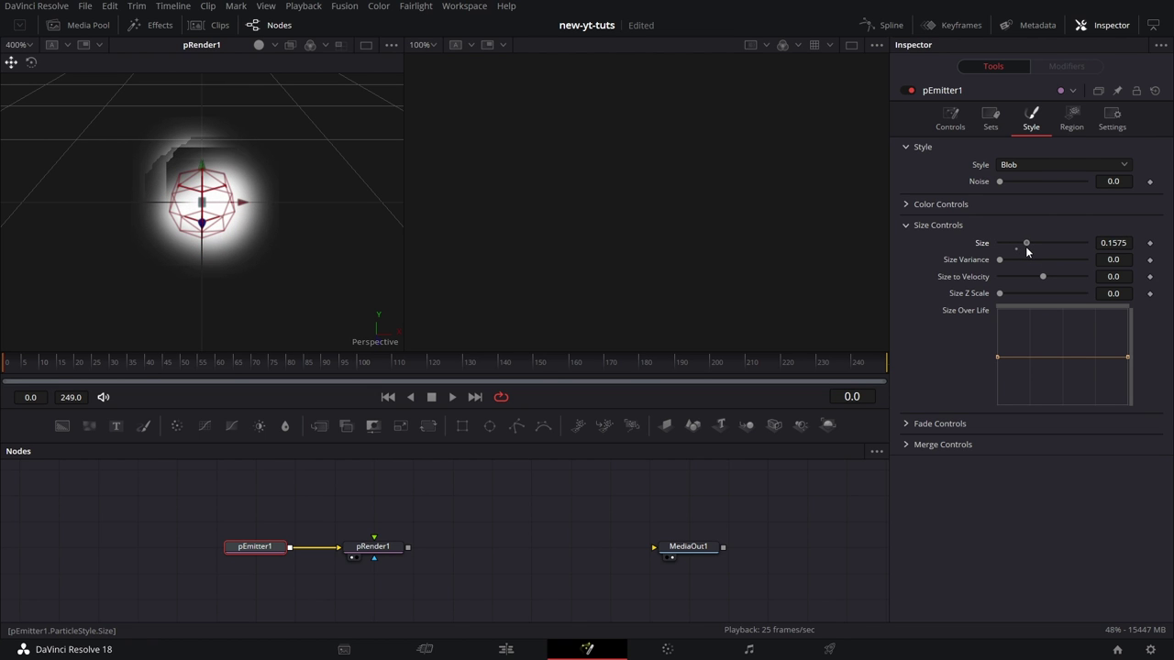
{"action": "left_click", "coordinate": [30, 45]}
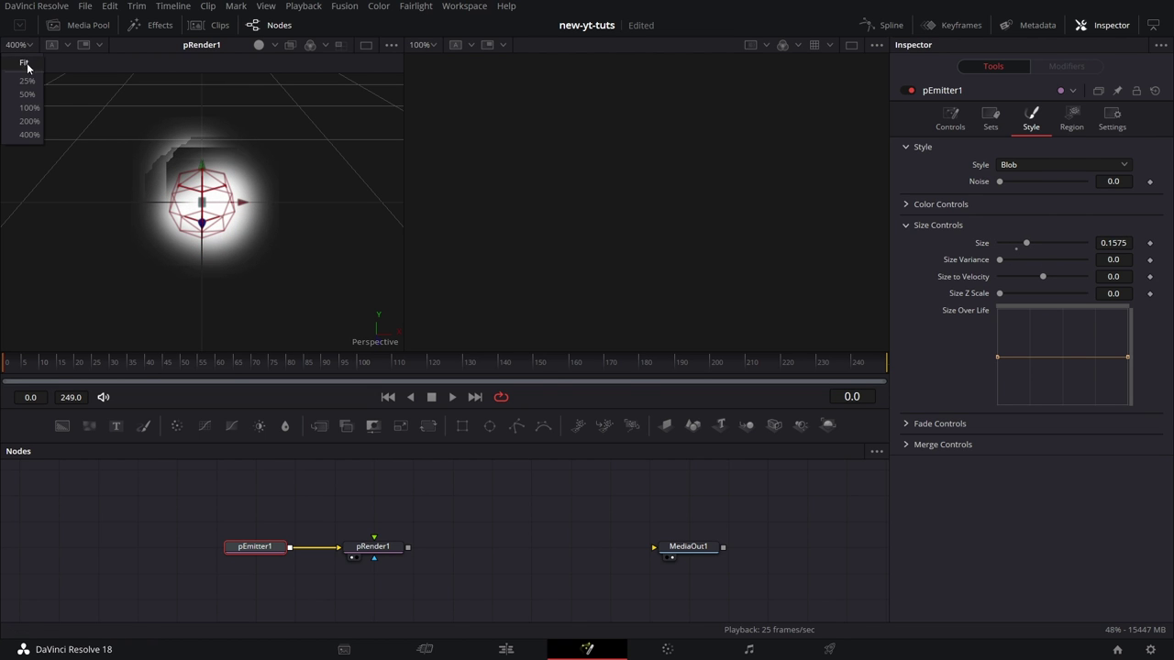
{"action": "left_click", "coordinate": [30, 109]}
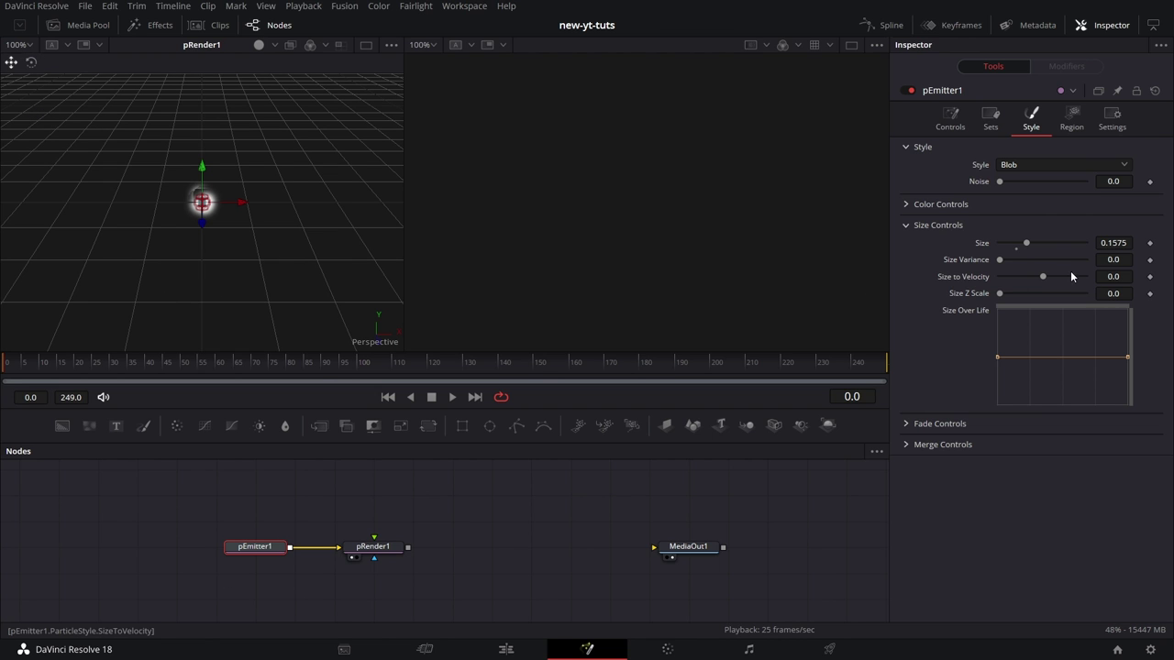
{"action": "left_click_drag", "start_coordinate": [1026, 242], "coordinate": [1130, 258]}
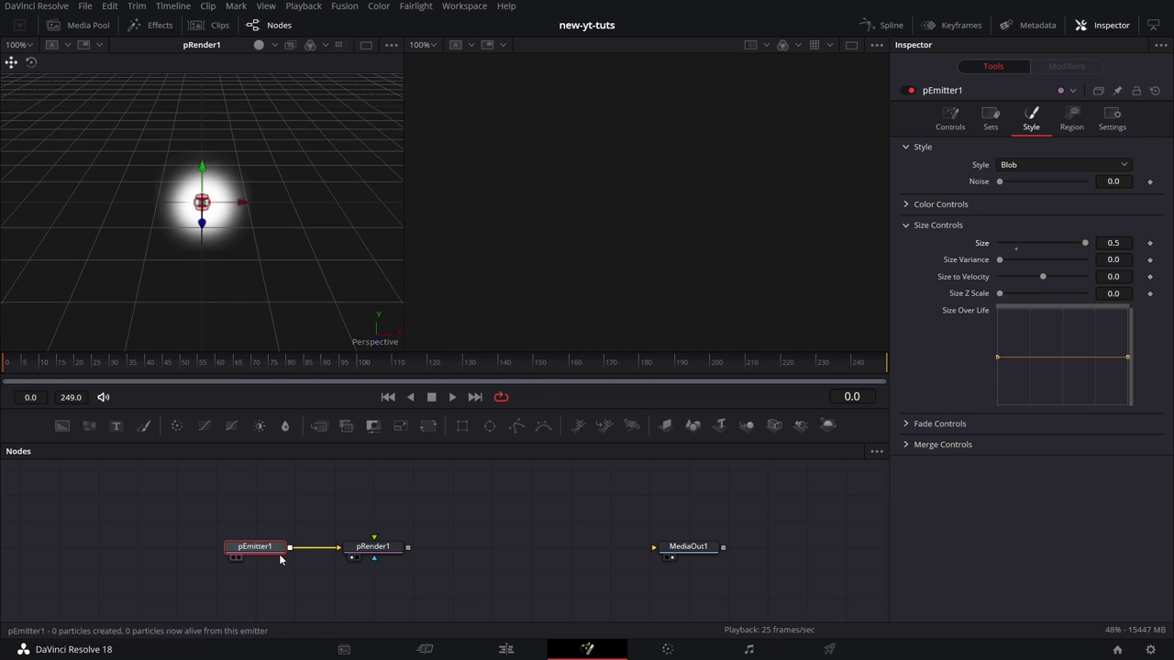
Space the pEmitter away from pRender1, and switch the pRender's output mode to 2D, checking the particles without on-screen controls
{"action": "left_click_drag", "start_coordinate": [266, 553], "coordinate": [237, 557]}
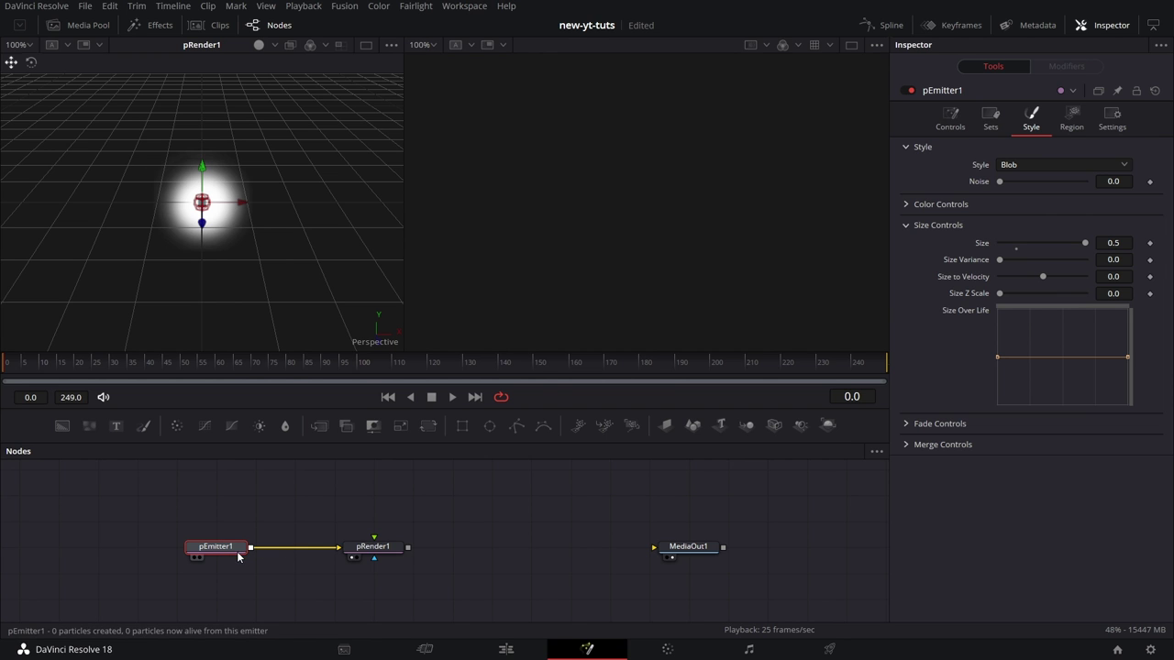
{"action": "left_click", "coordinate": [376, 549]}
{"action": "left_click", "coordinate": [1098, 143]}
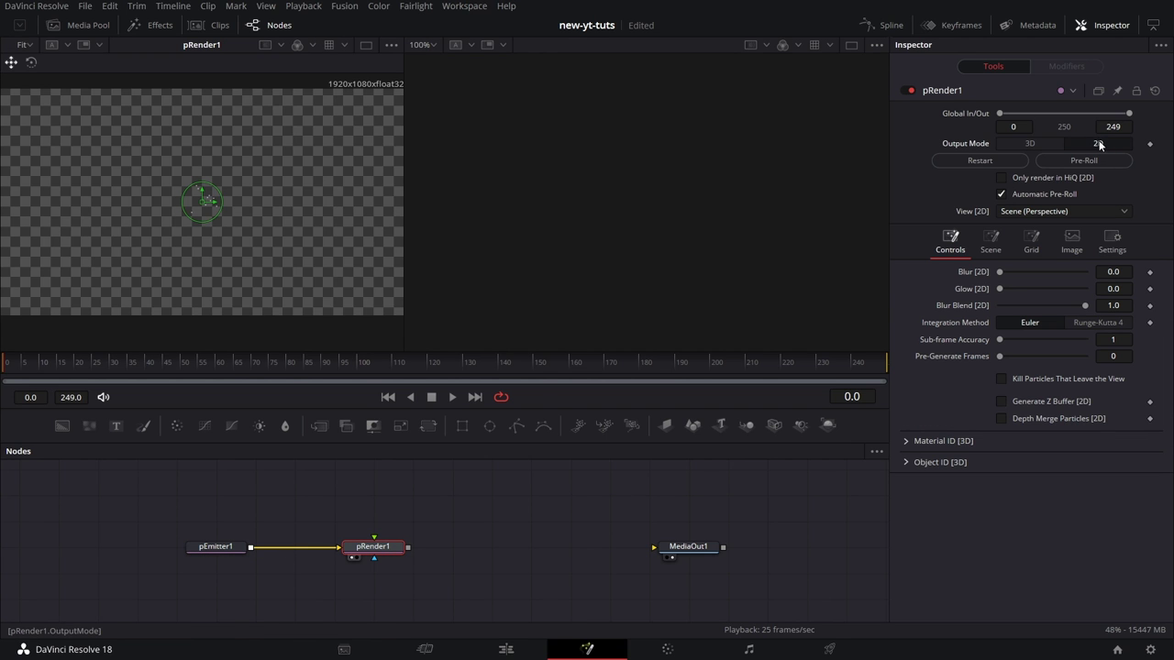
{"action": "left_click_drag", "start_coordinate": [260, 252], "coordinate": [268, 259]}
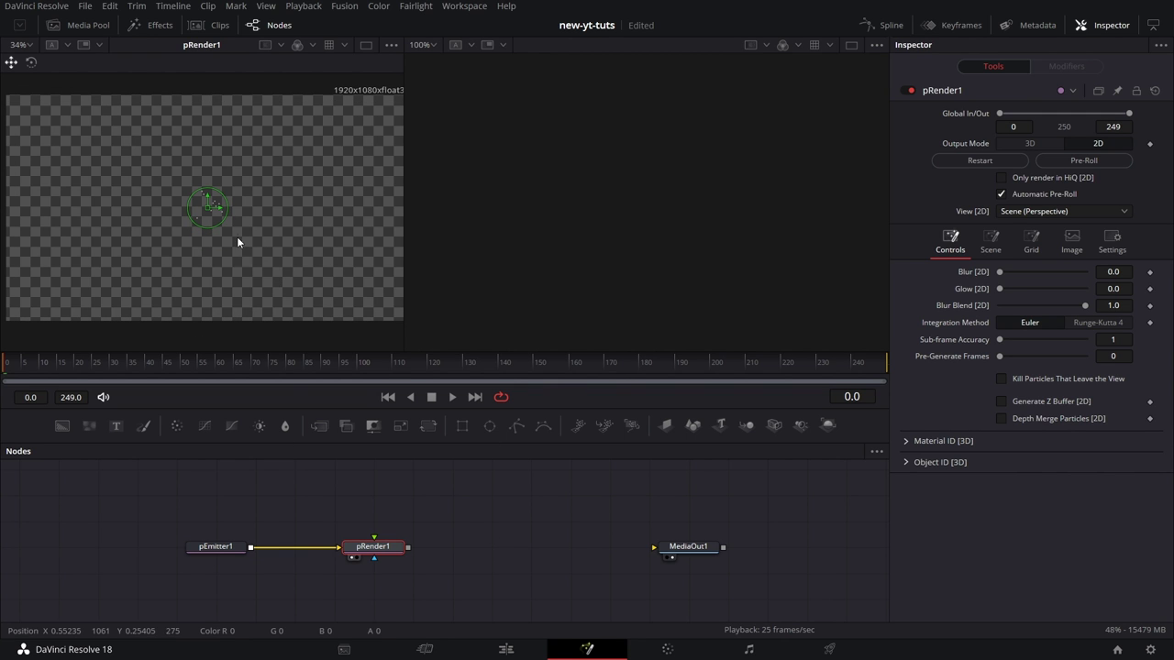
{"action": "left_click", "coordinate": [217, 547]}
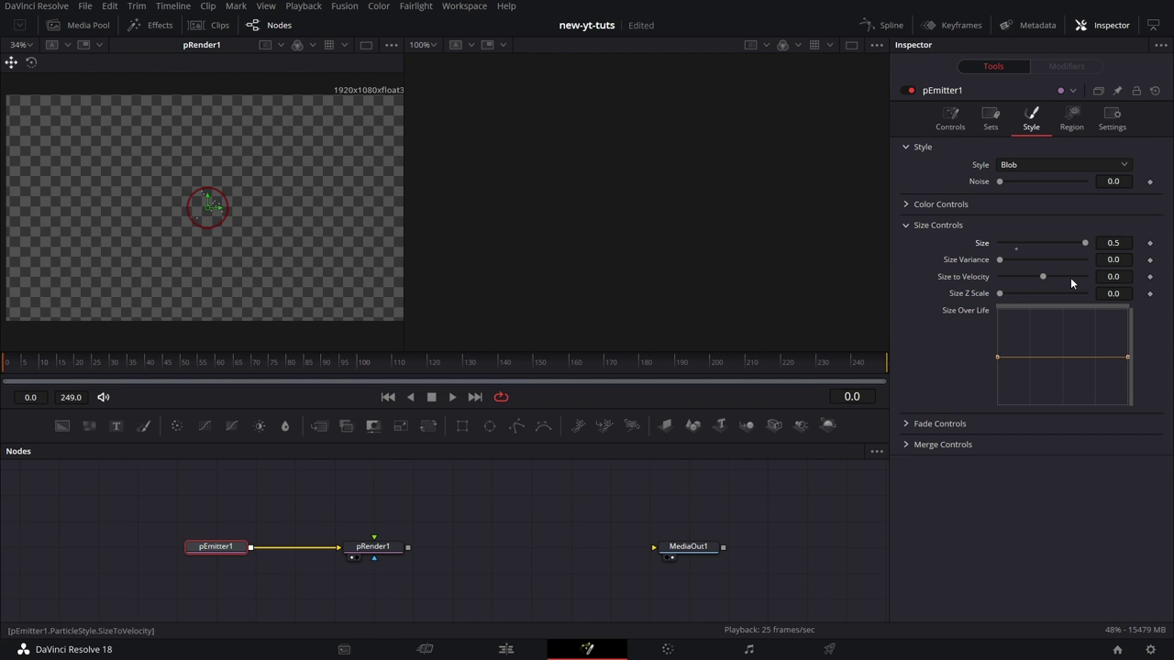
{"action": "left_click", "coordinate": [30, 44]}
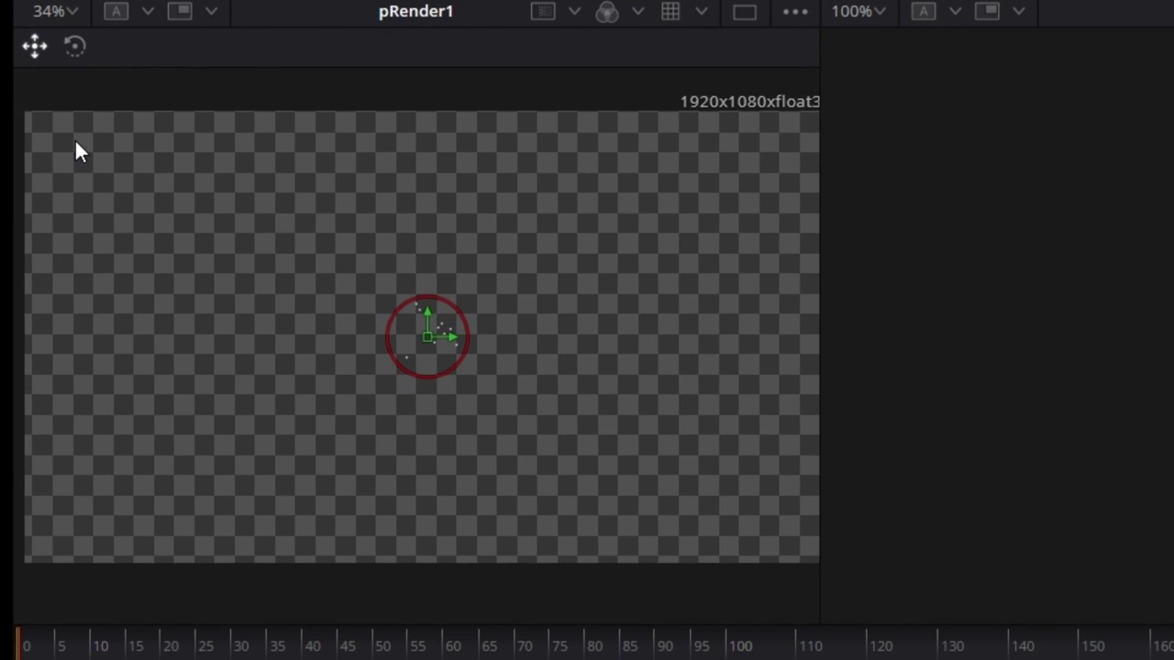
{"action": "left_click", "coordinate": [30, 108]}
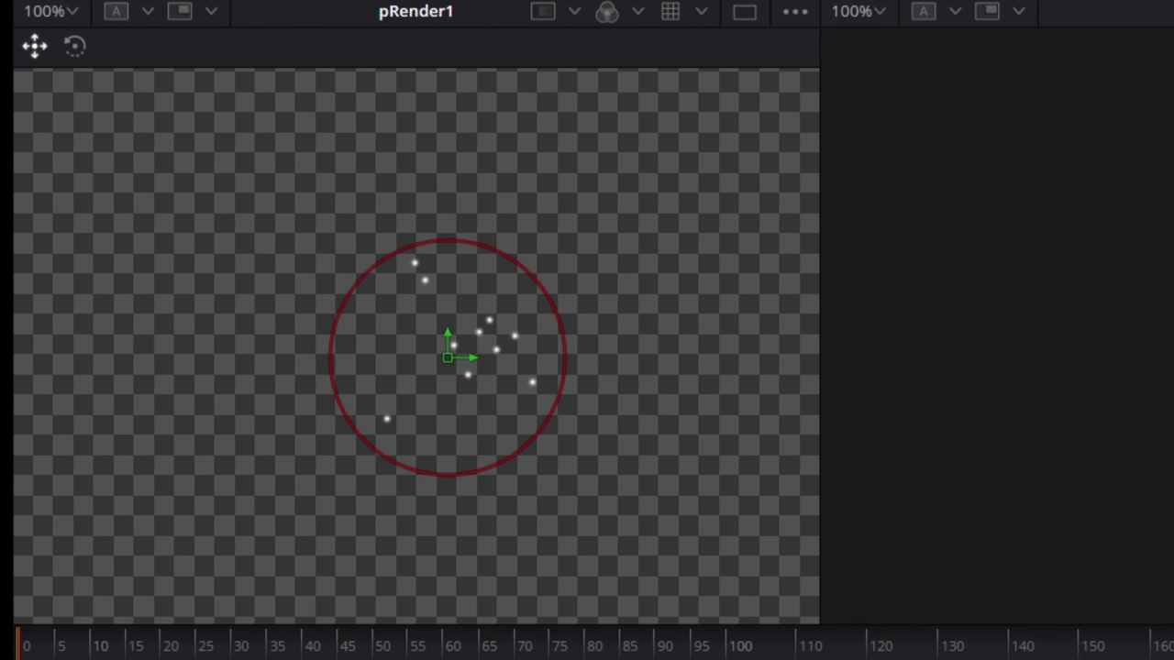
{"action": "key", "text": "ctrl+shift+a"}
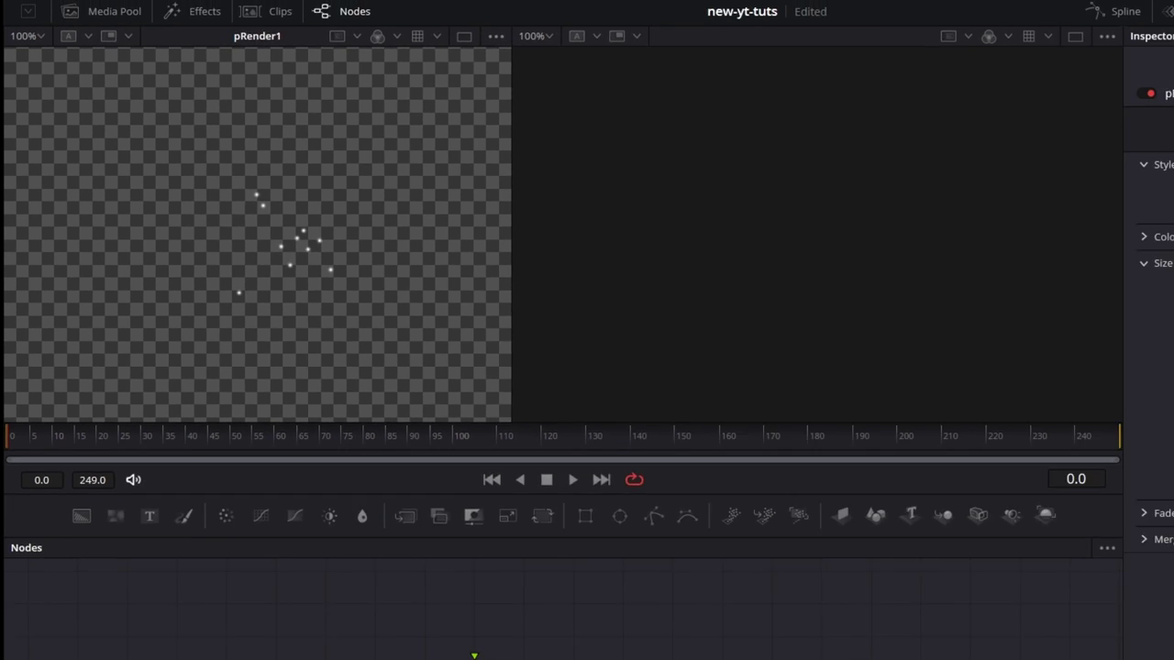
Advance to frame 1 and set the pEmitter's Number Variance to 2
{"action": "left_click", "coordinate": [215, 546]}
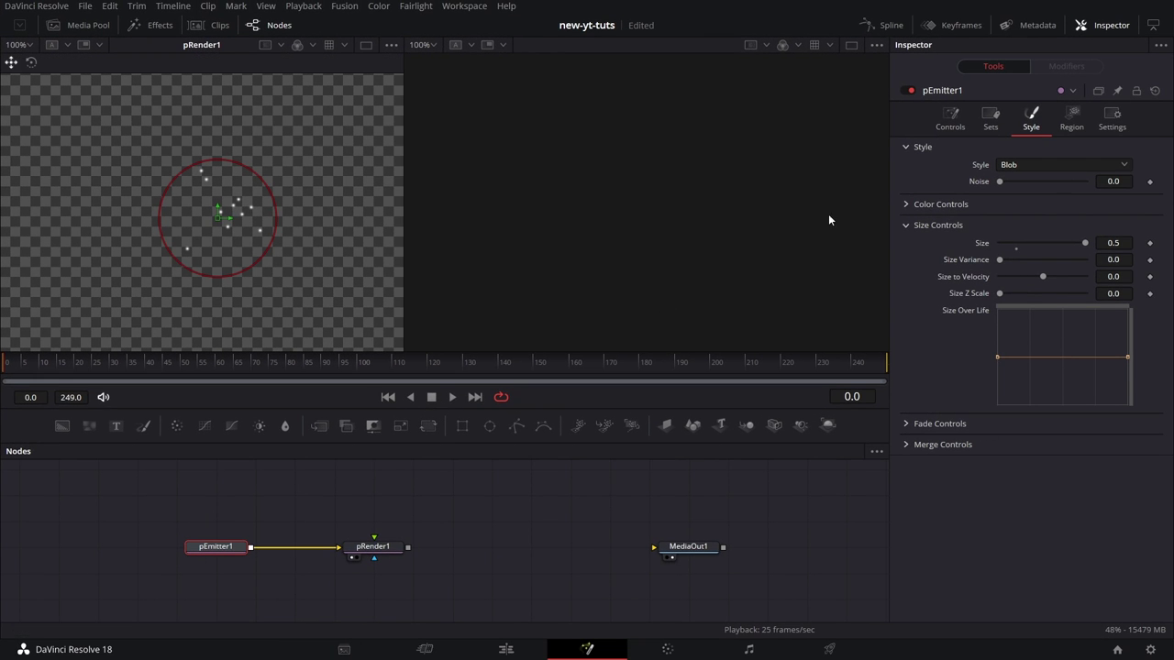
{"action": "left_click", "coordinate": [935, 127]}
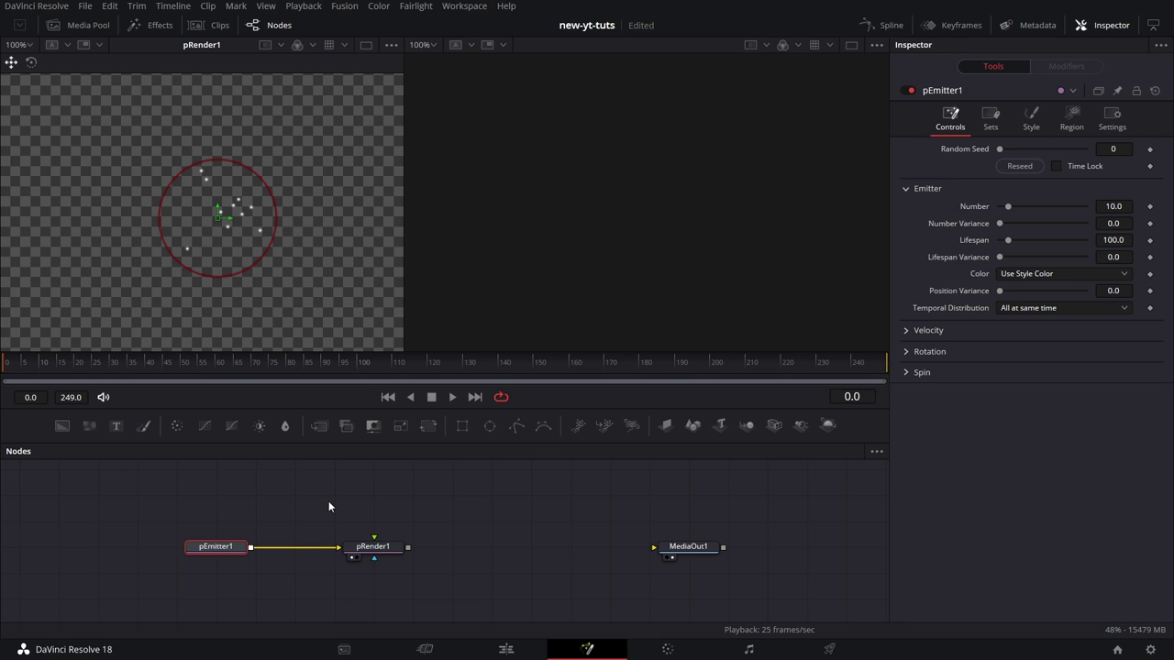
{"action": "key", "text": "Right"}
{"action": "left_click_drag", "start_coordinate": [999, 224], "coordinate": [1007, 221]}
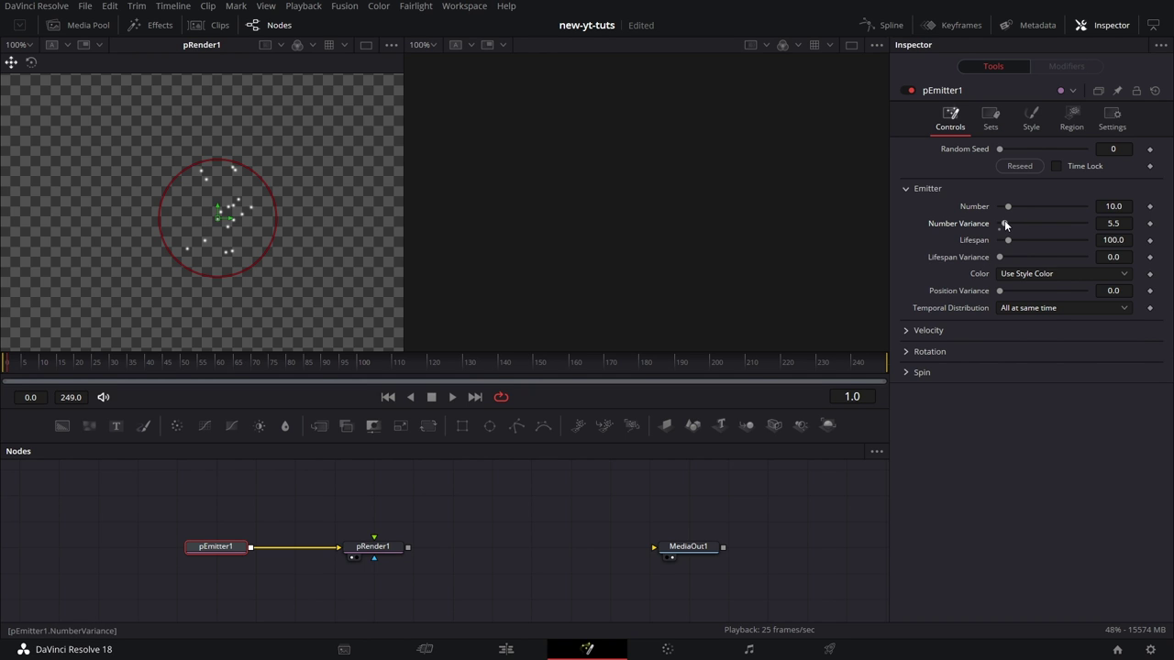
{"action": "left_click", "coordinate": [1113, 224]}
{"action": "type", "text": "2"}
{"action": "key", "text": "Tab"}
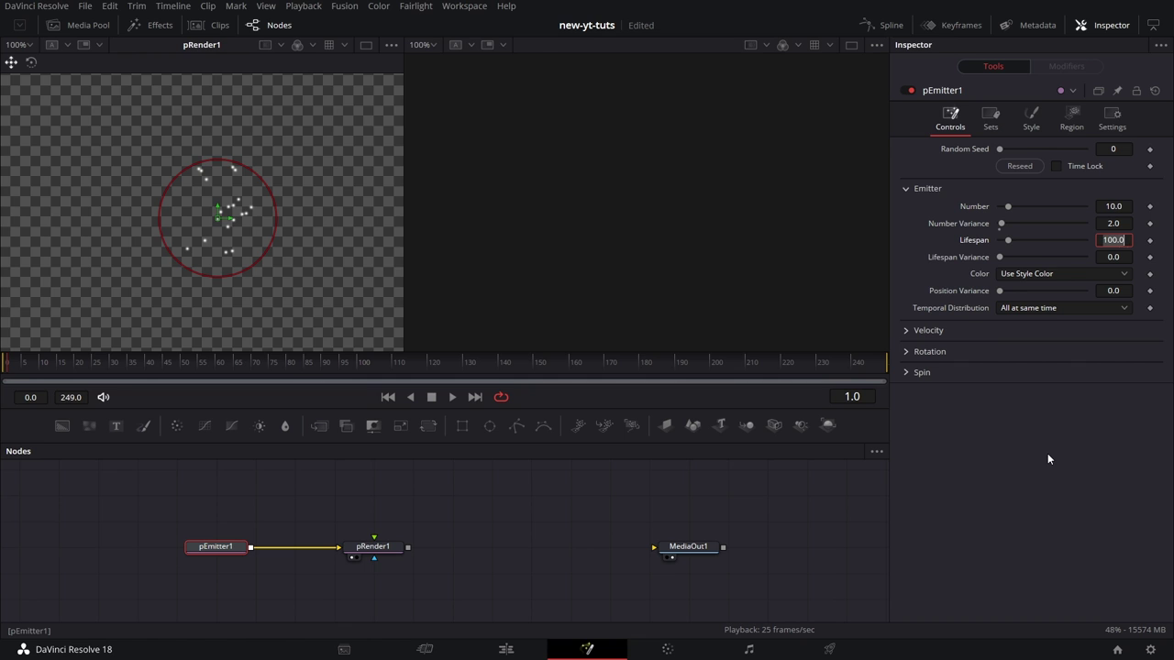
{"action": "left_click", "coordinate": [1007, 430]}
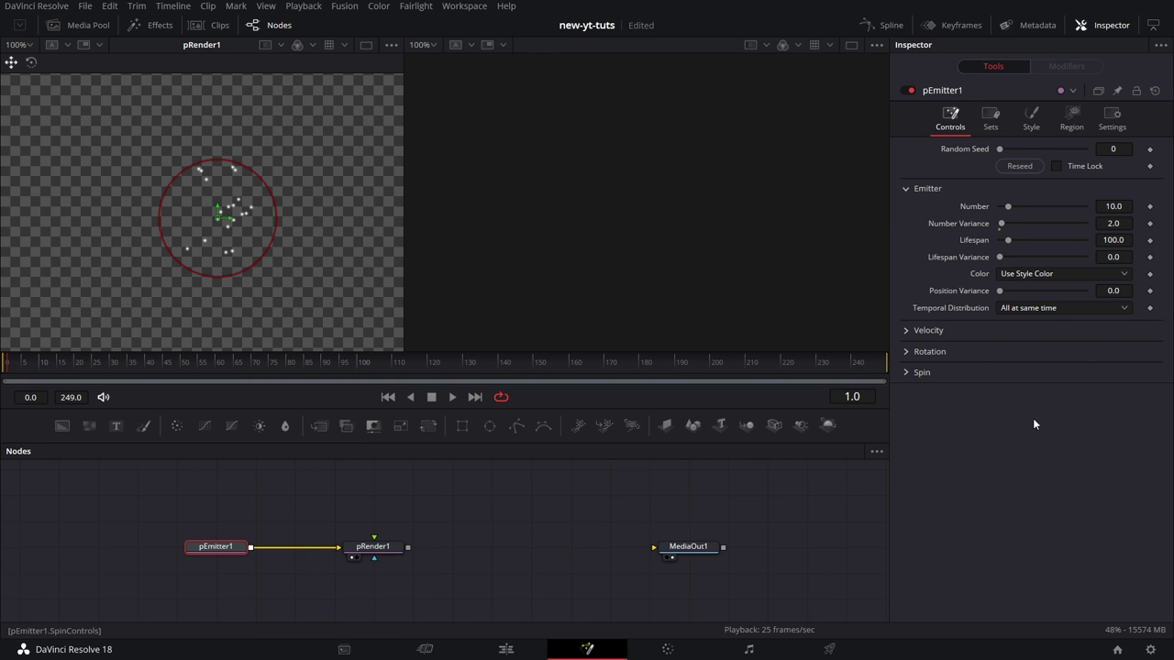
Set the pEmitter's Lifespan Variance to 20 and save the project
{"action": "left_click", "coordinate": [1121, 257]}
{"action": "type", "text": "20"}
{"action": "key", "text": "Tab"}
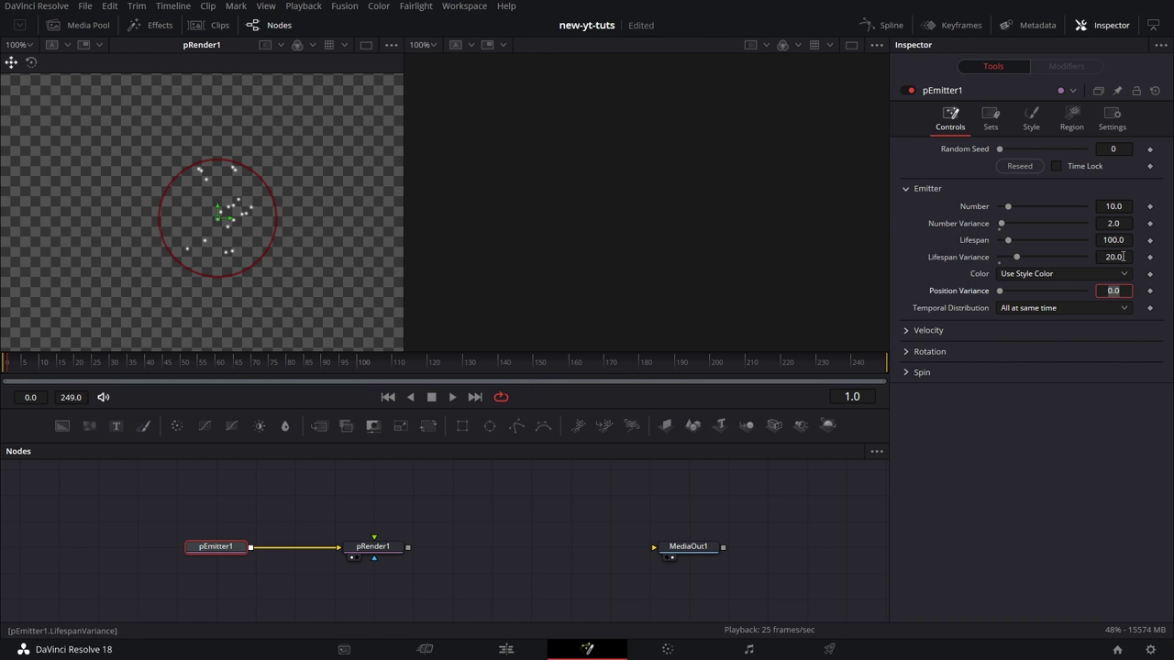
{"action": "left_click", "coordinate": [1033, 341]}
{"action": "key", "text": "ctrl+s"}
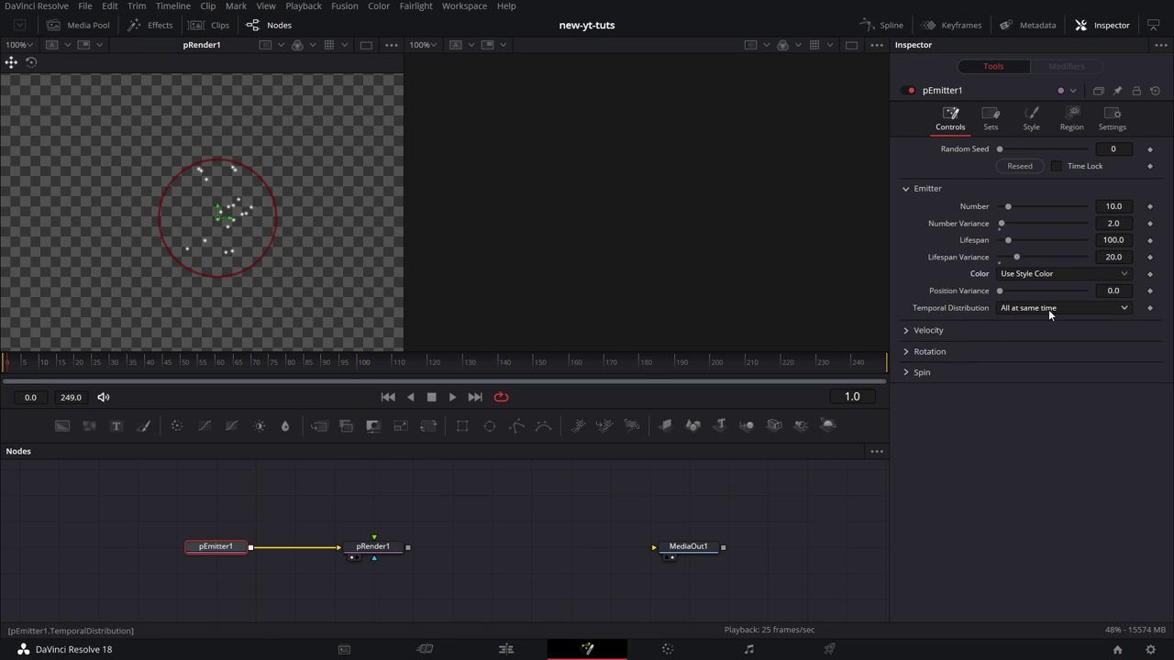
Raise the pEmitter's Position Variance to about 0.034 and Velocity to about 0.37, and play back the particles
{"action": "left_click_drag", "start_coordinate": [999, 291], "coordinate": [1027, 290]}
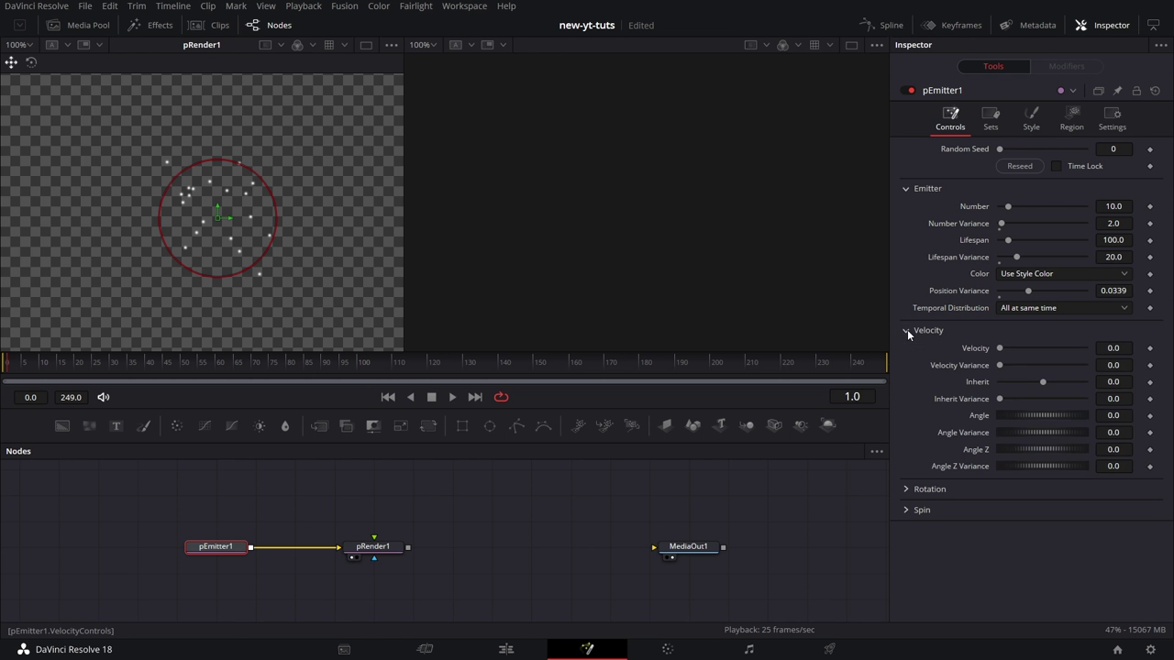
{"action": "left_click_drag", "start_coordinate": [1000, 348], "coordinate": [1030, 349]}
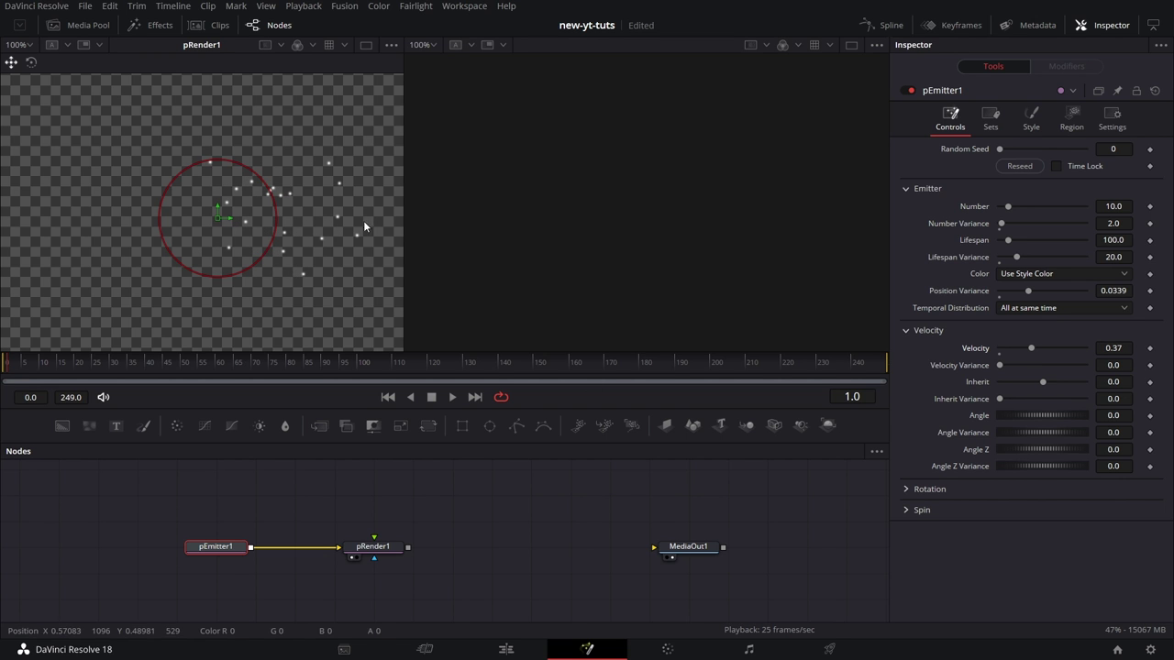
{"action": "left_click", "coordinate": [453, 397]}
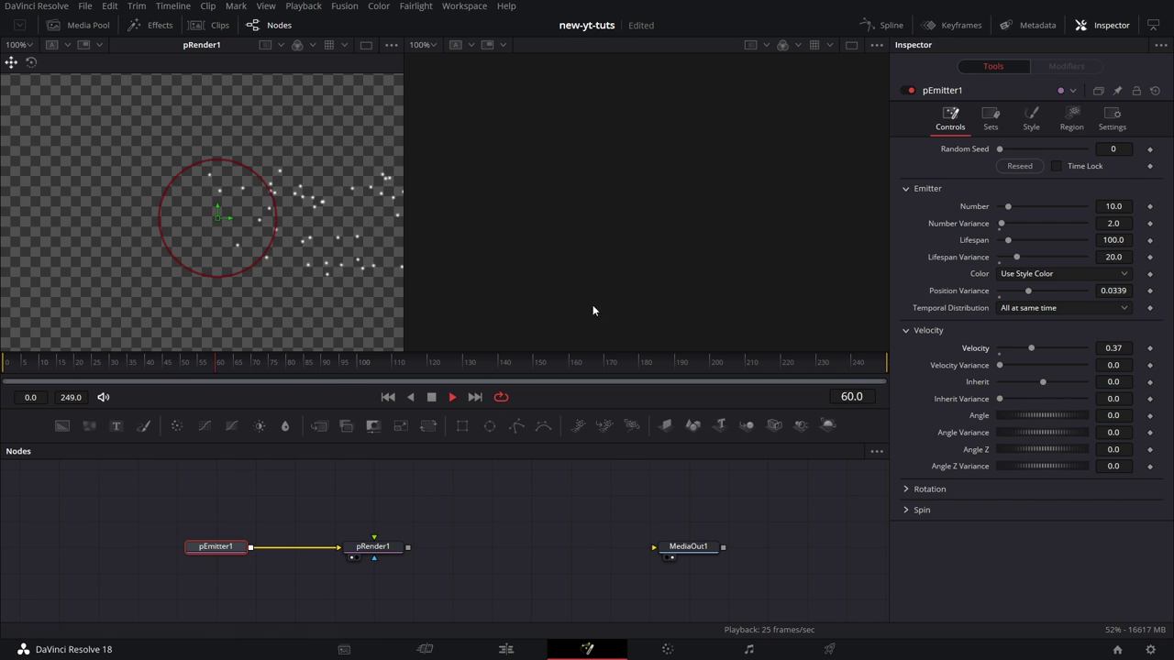
Set Velocity Variance to about 0.2, Angle about 70, Angle Variance about 107, Angle Z about -90 and Angle Z Variance about 125
{"action": "left_click", "coordinate": [1006, 365]}
{"action": "left_click_drag", "start_coordinate": [1006, 365], "coordinate": [1019, 369]}
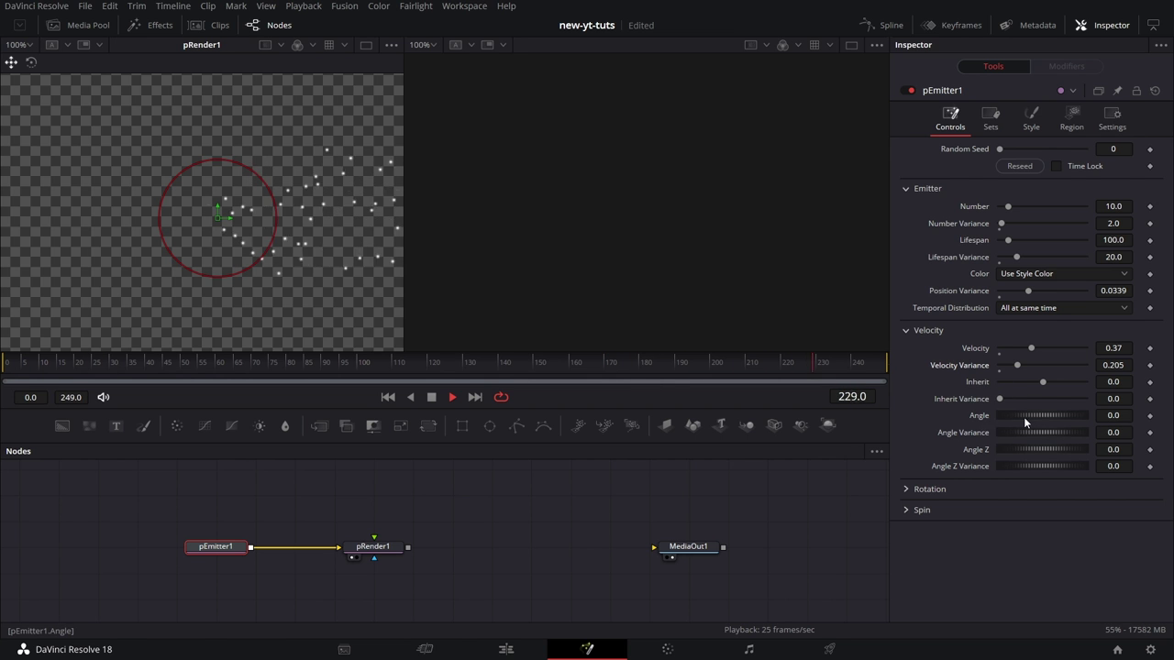
{"action": "mouse_move", "coordinate": [1034, 412]}
{"action": "left_mouse_down"}
{"action": "mouse_move", "coordinate": [1052, 414]}
{"action": "mouse_move", "coordinate": [1040, 417]}
{"action": "left_mouse_up"}
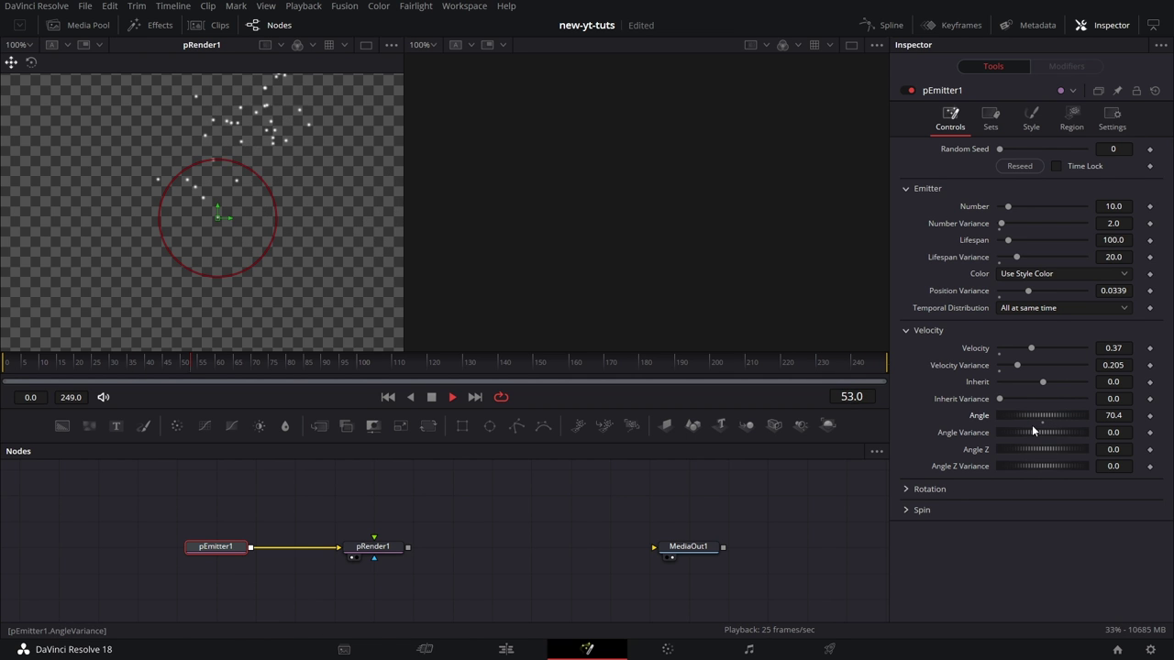
{"action": "left_click_drag", "start_coordinate": [1023, 428], "coordinate": [1103, 431]}
{"action": "left_click", "coordinate": [904, 488]}
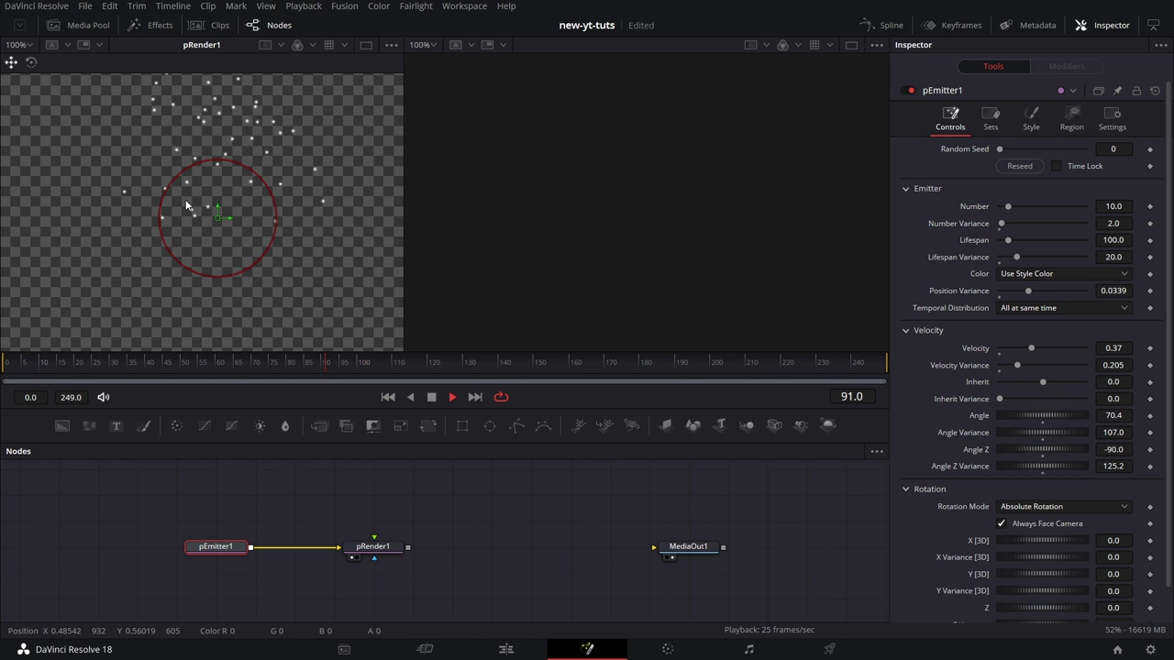
Change the pEmitter's particle style to Line and set the particle size to 2
{"action": "left_click", "coordinate": [1036, 118]}
{"action": "left_click", "coordinate": [1037, 165]}
{"action": "left_click", "coordinate": [1035, 242]}
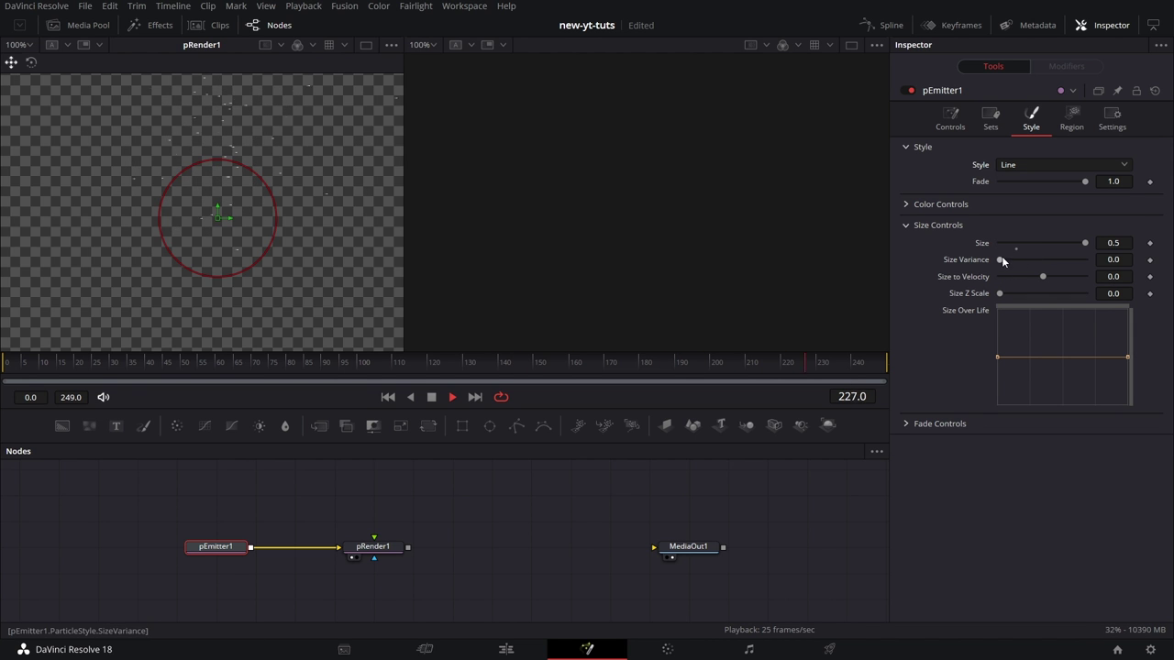
{"action": "left_click", "coordinate": [1120, 243]}
{"action": "type", "text": "2"}
{"action": "key", "text": "Tab"}
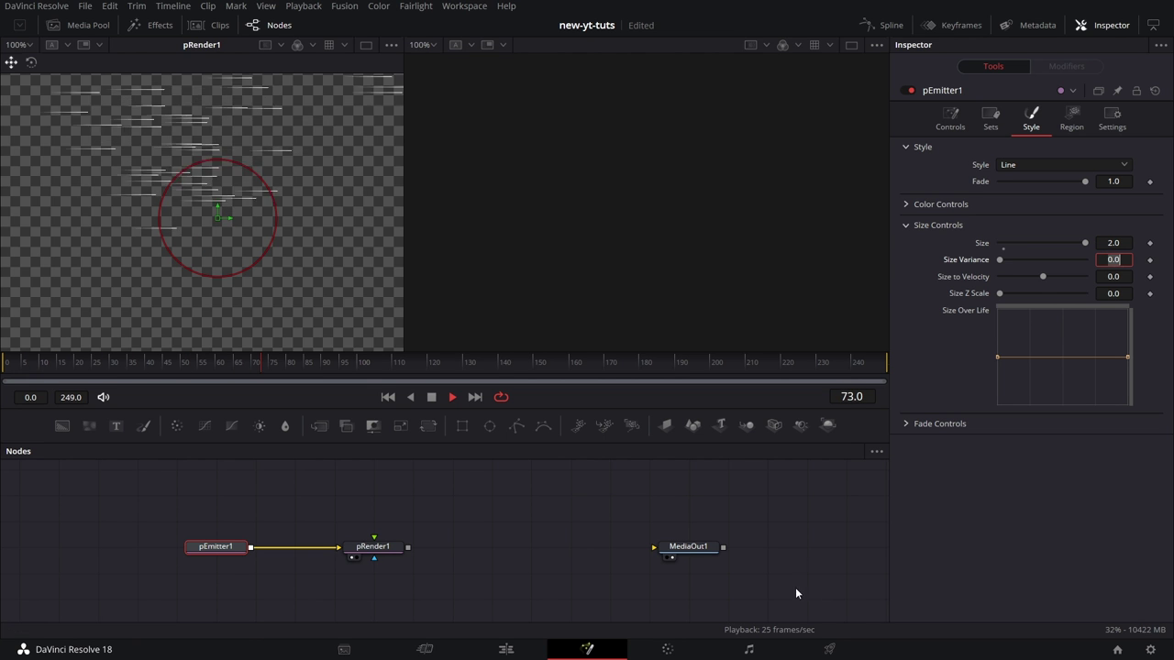
Set the particles' Rotation to about 96.5 on X, 180 on Y and about 146 on Z
{"action": "left_click", "coordinate": [950, 117]}
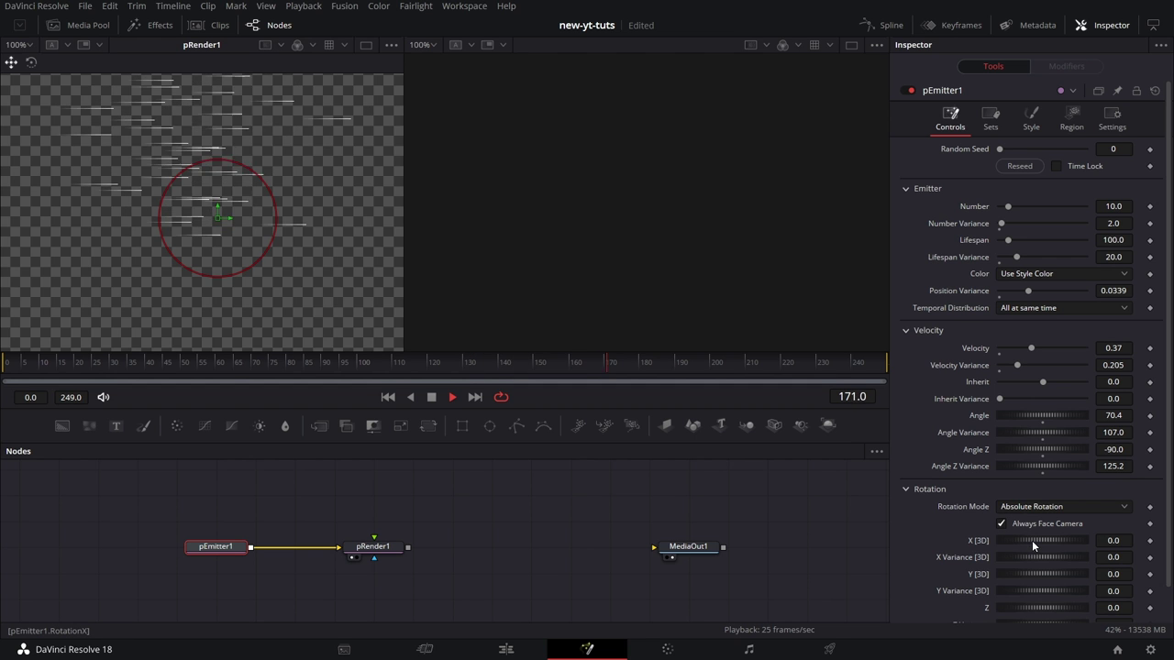
{"action": "left_click_drag", "start_coordinate": [1032, 540], "coordinate": [1057, 570]}
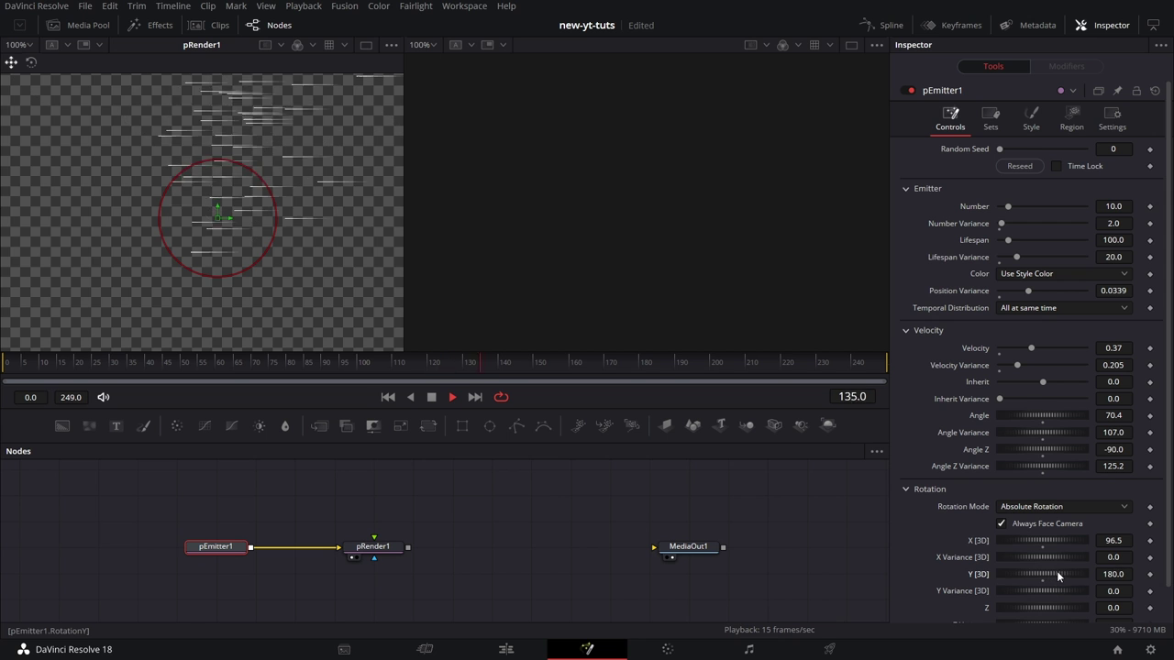
{"action": "scroll", "coordinate": [958, 607], "scroll_direction": "down", "scroll_amount": 1}
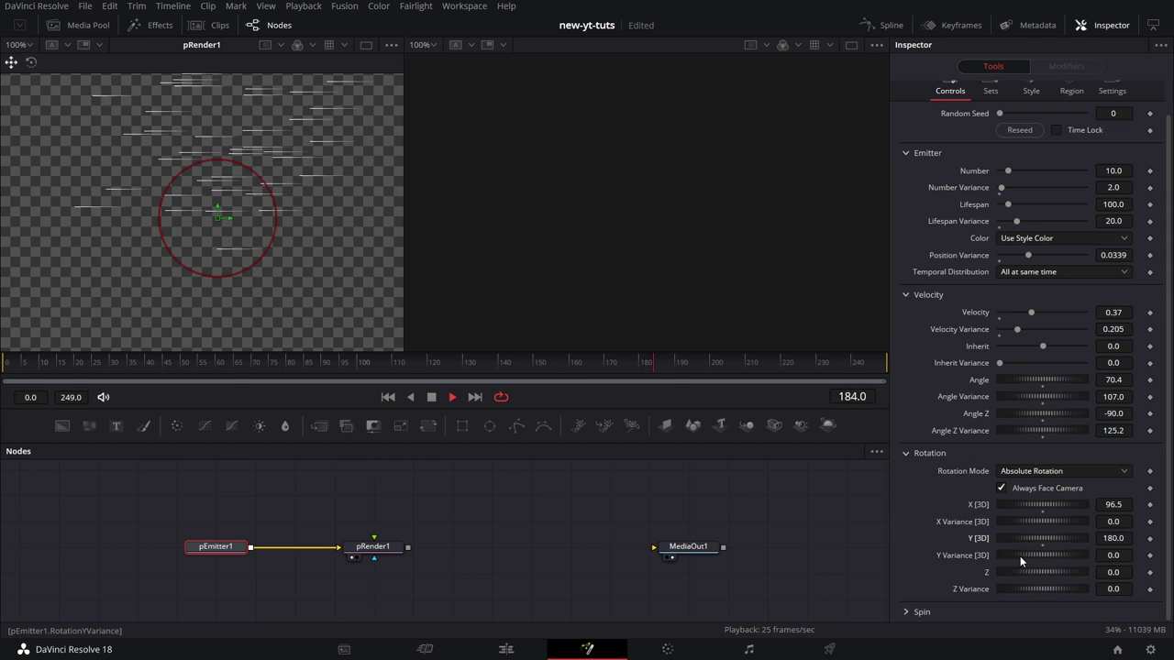
{"action": "left_click_drag", "start_coordinate": [1020, 575], "coordinate": [1058, 575]}
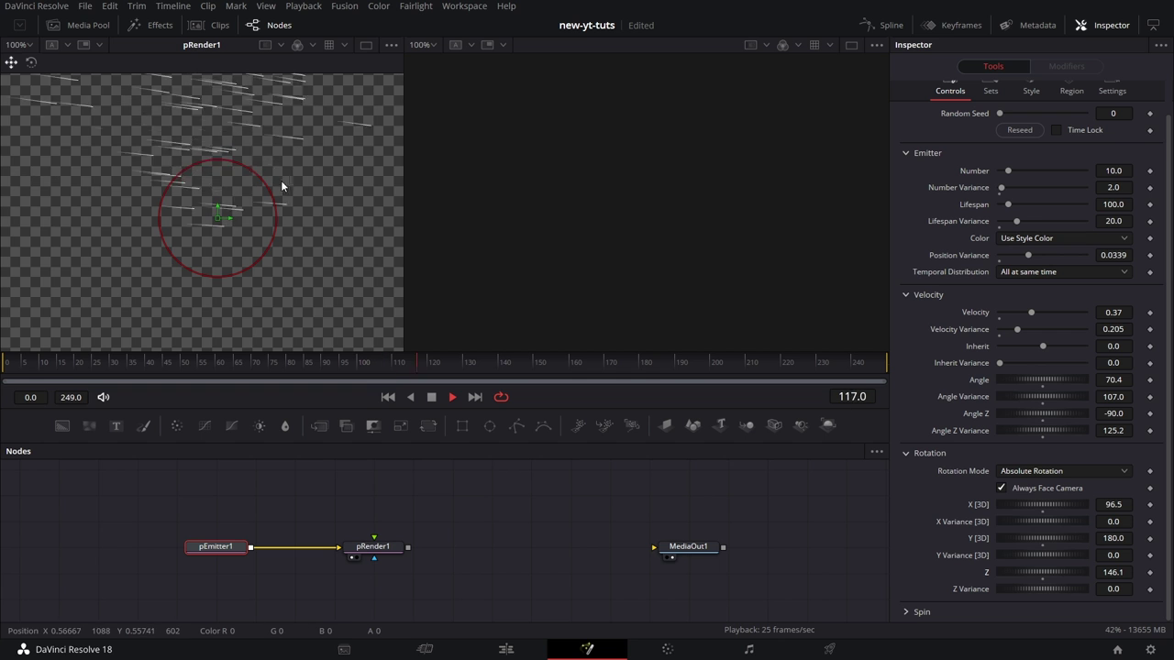
Set the particles' Spin X to about 102 with variance about 50, and Spin Y to about 107 with variance about 86
{"action": "left_click", "coordinate": [922, 612]}
{"action": "scroll", "coordinate": [1039, 523], "scroll_direction": "down", "scroll_amount": 2}
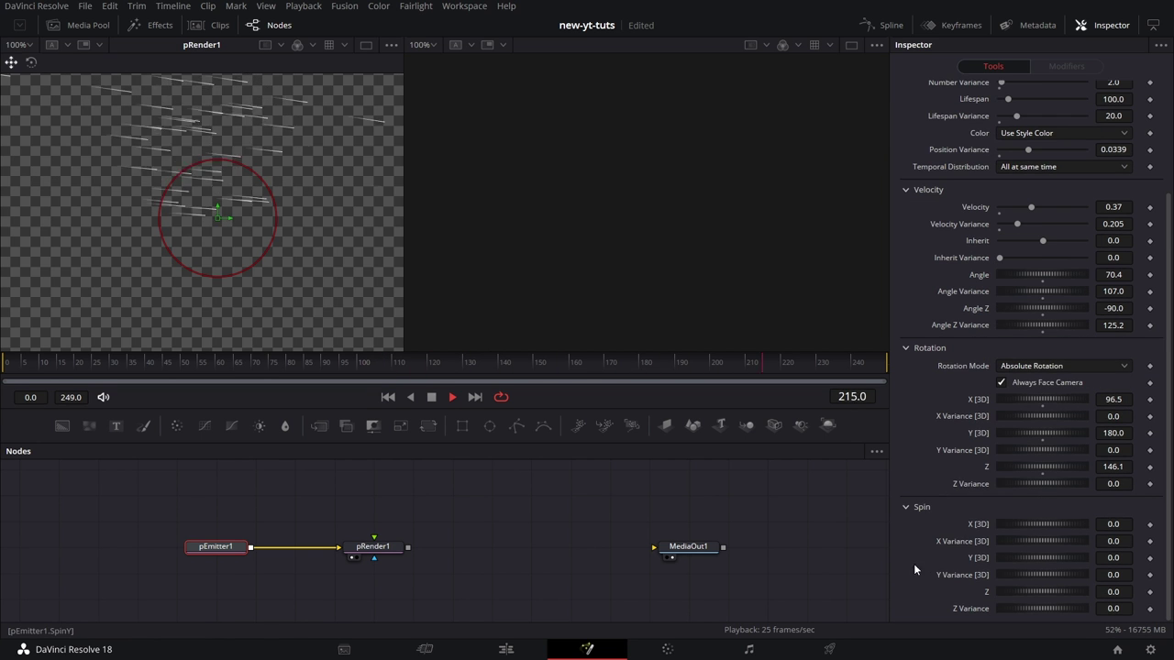
{"action": "left_click_drag", "start_coordinate": [1019, 525], "coordinate": [1048, 524]}
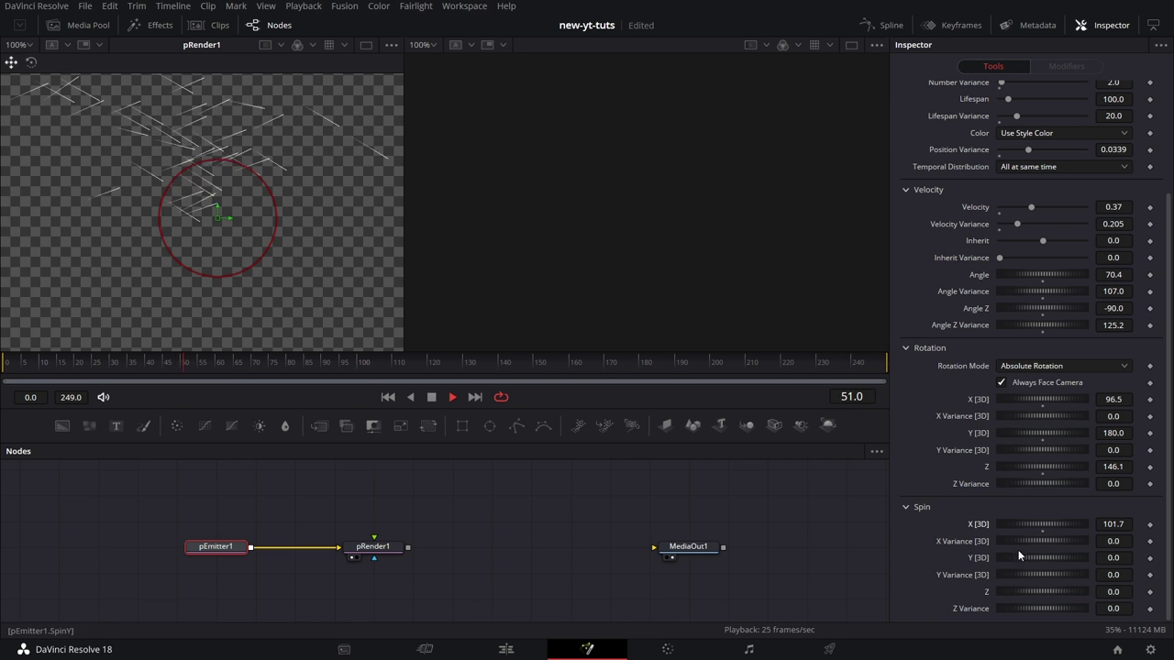
{"action": "left_click_drag", "start_coordinate": [1025, 543], "coordinate": [1026, 583]}
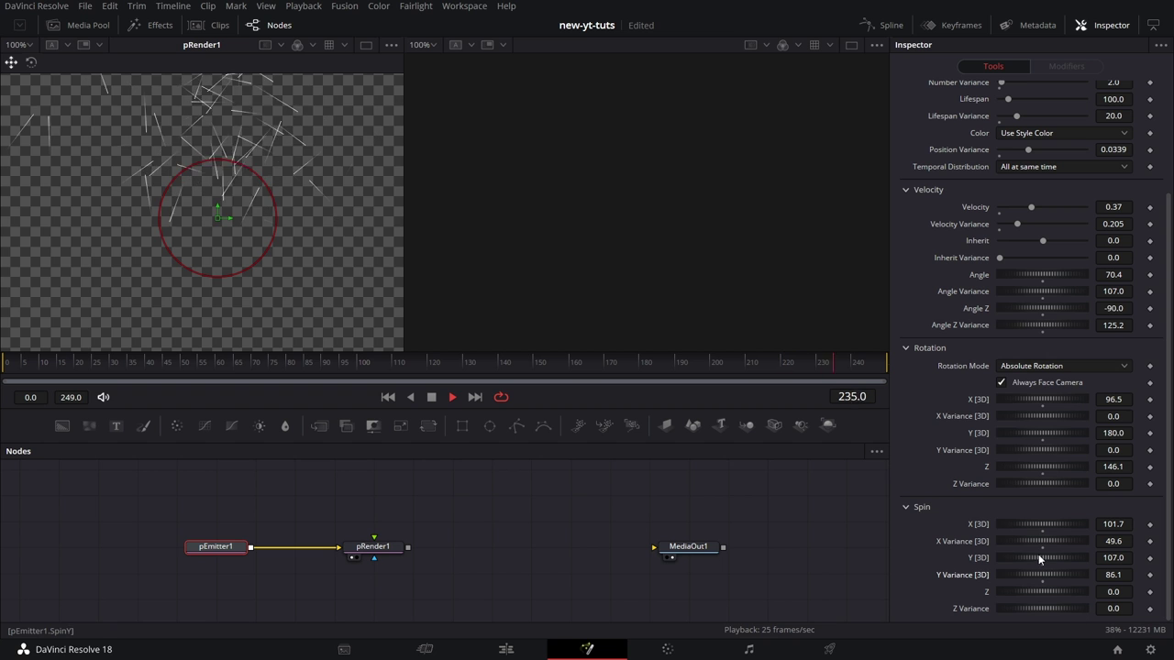
Reset the particles' X, Y and Z Rotation and all changed Spin and Spin variance values to default
{"action": "double_click", "coordinate": [980, 400]}
{"action": "double_click", "coordinate": [977, 433]}
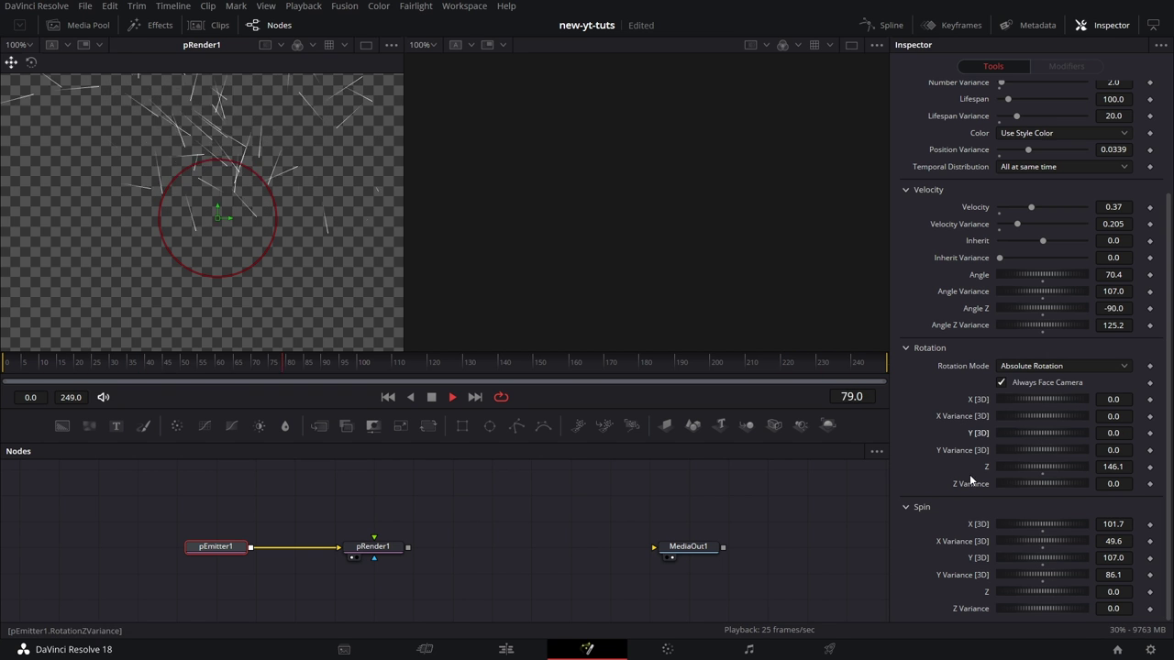
{"action": "double_click", "coordinate": [985, 467]}
{"action": "double_click", "coordinate": [976, 524]}
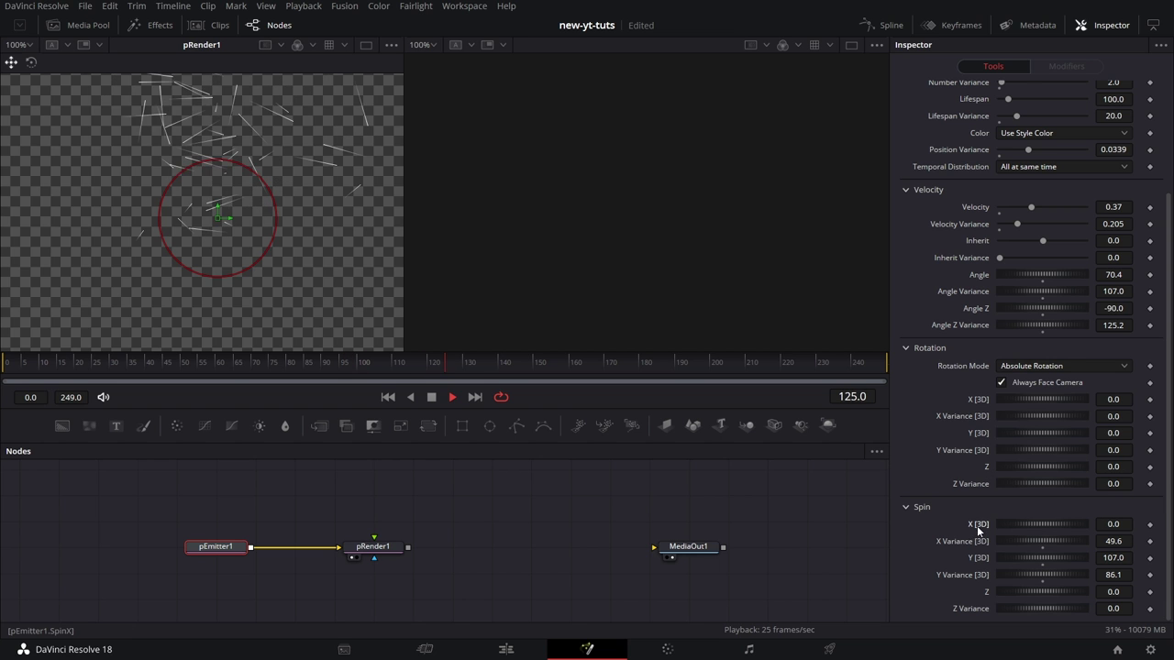
{"action": "double_click", "coordinate": [974, 541]}
{"action": "double_click", "coordinate": [976, 557]}
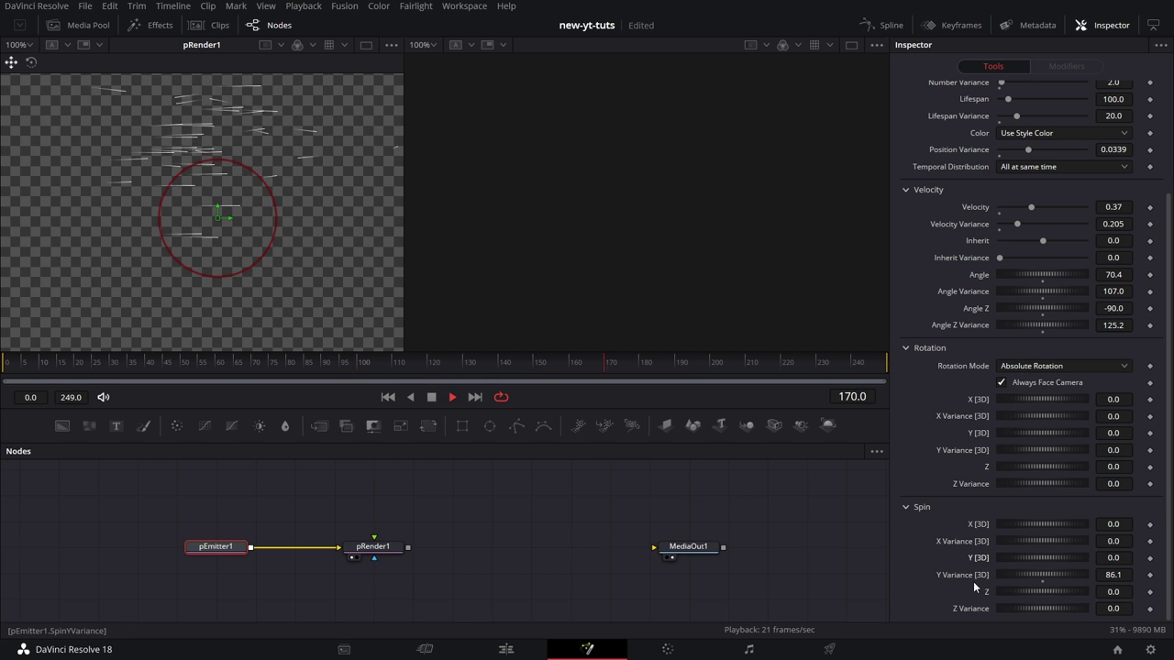
{"action": "double_click", "coordinate": [979, 575]}
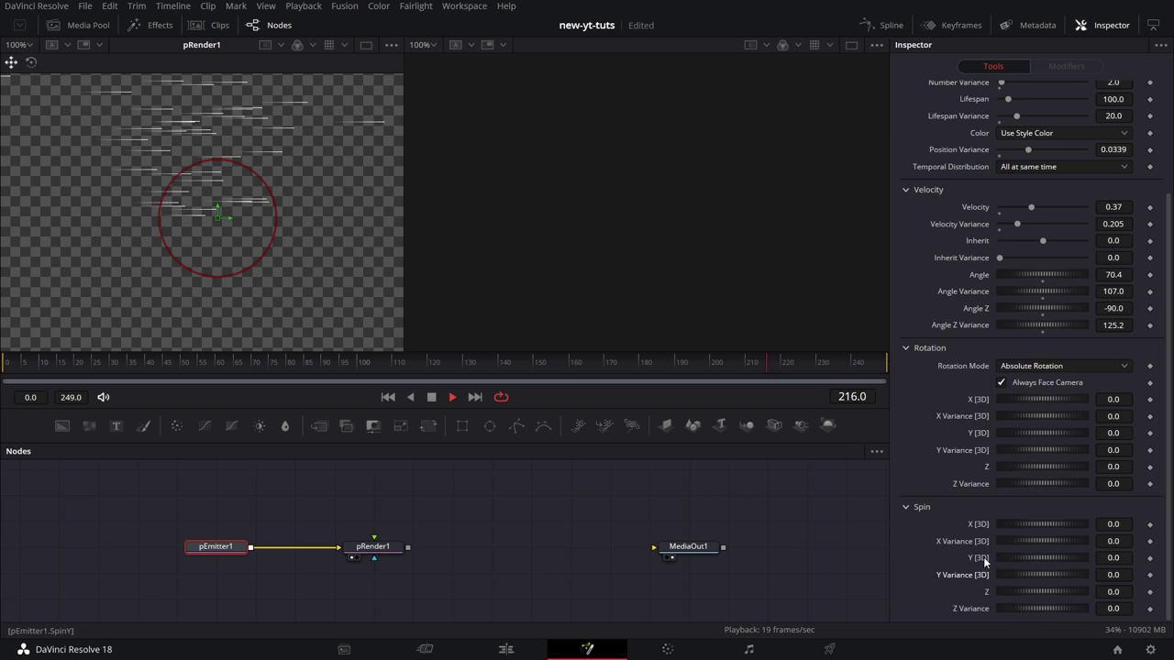
Reset the pEmitter's Velocity Variance, Angle, Angle Z and both angle variances to default, and stop playback
{"action": "scroll", "coordinate": [995, 523], "scroll_direction": "up", "scroll_amount": 4}
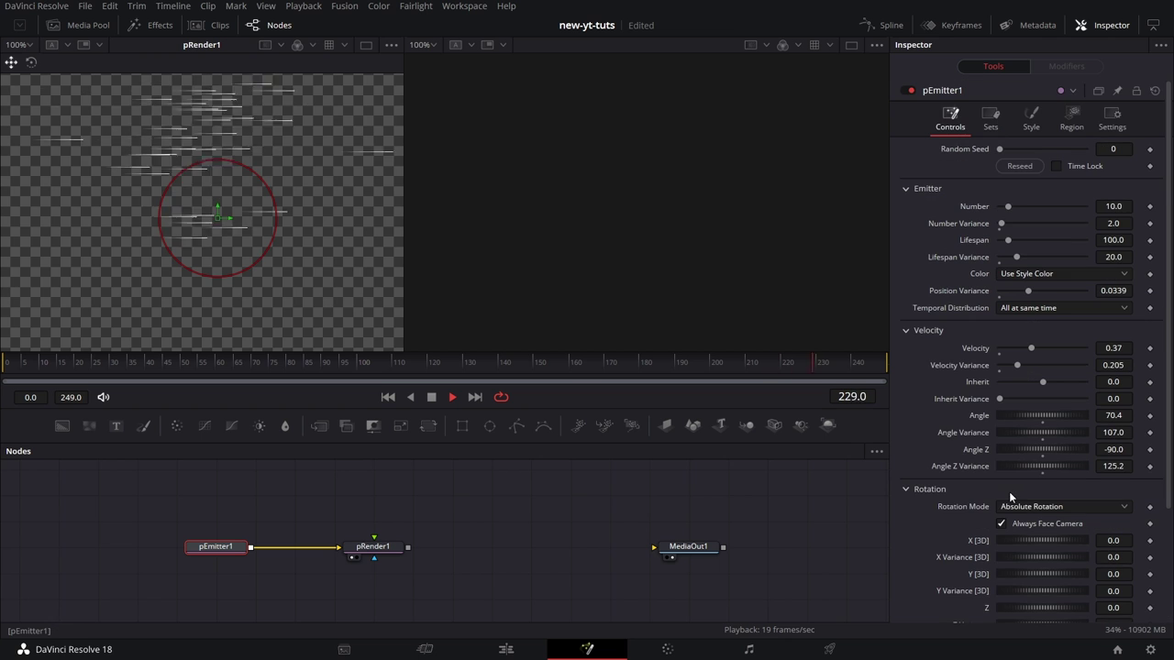
{"action": "double_click", "coordinate": [974, 366]}
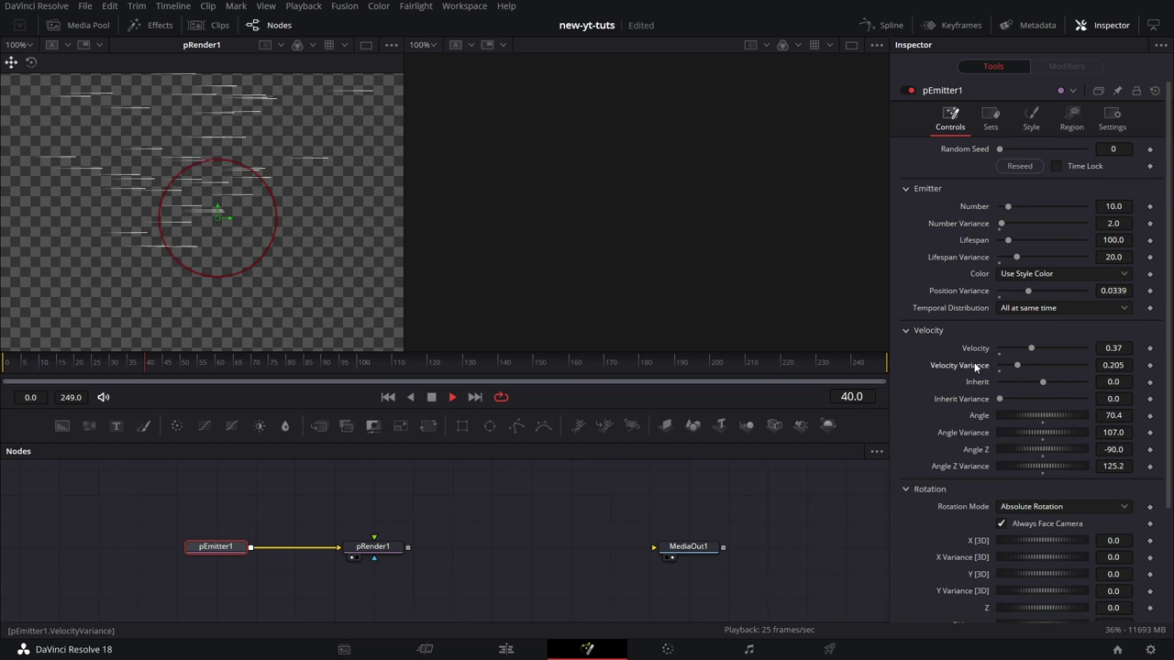
{"action": "double_click", "coordinate": [974, 416]}
{"action": "double_click", "coordinate": [974, 432]}
{"action": "double_click", "coordinate": [973, 449]}
{"action": "double_click", "coordinate": [973, 466]}
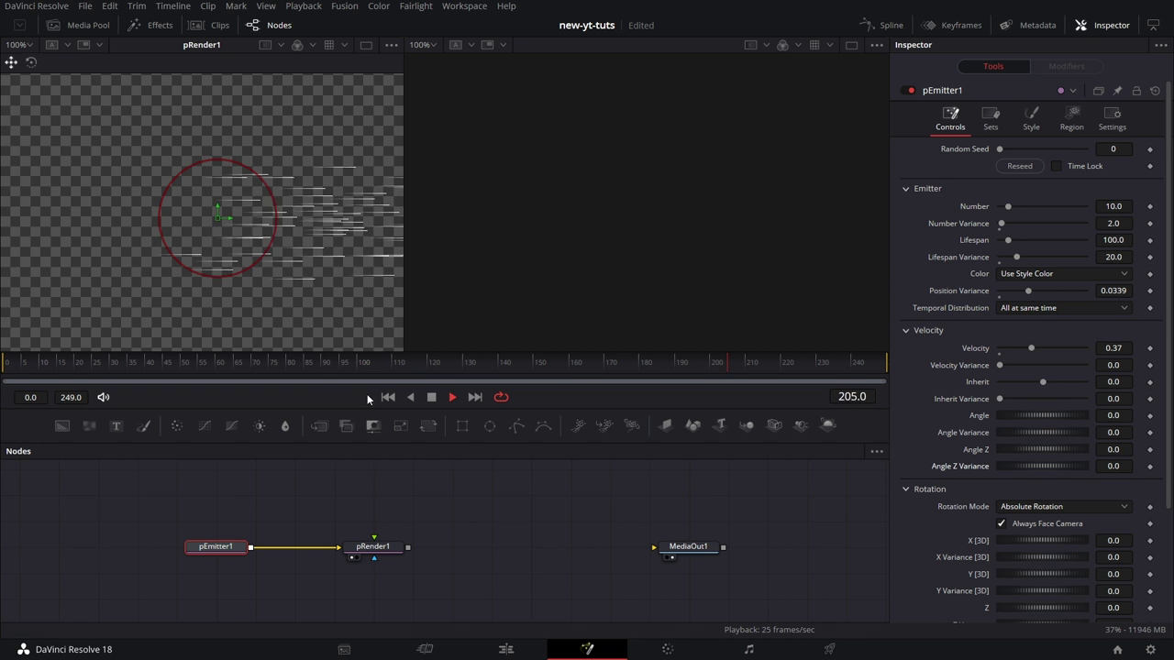
{"action": "left_click", "coordinate": [431, 397]}
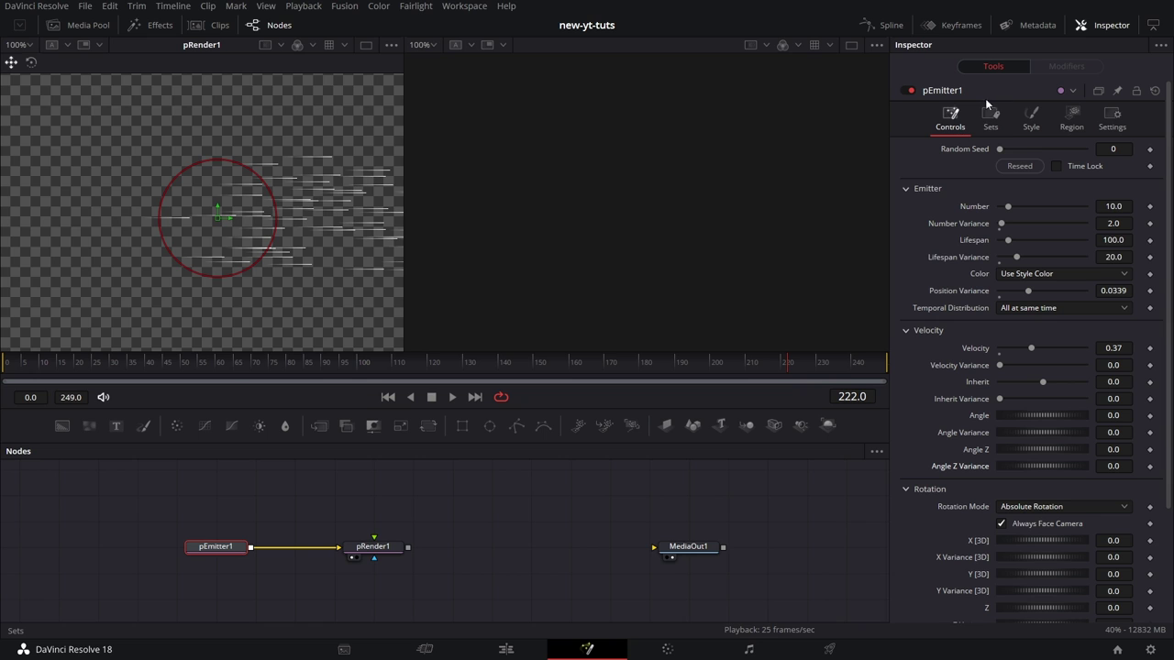
Change the pEmitter's particle style to Point and turn off the viewer's Checker Underlay
{"action": "left_click", "coordinate": [1031, 120]}
{"action": "left_click", "coordinate": [1038, 166]}
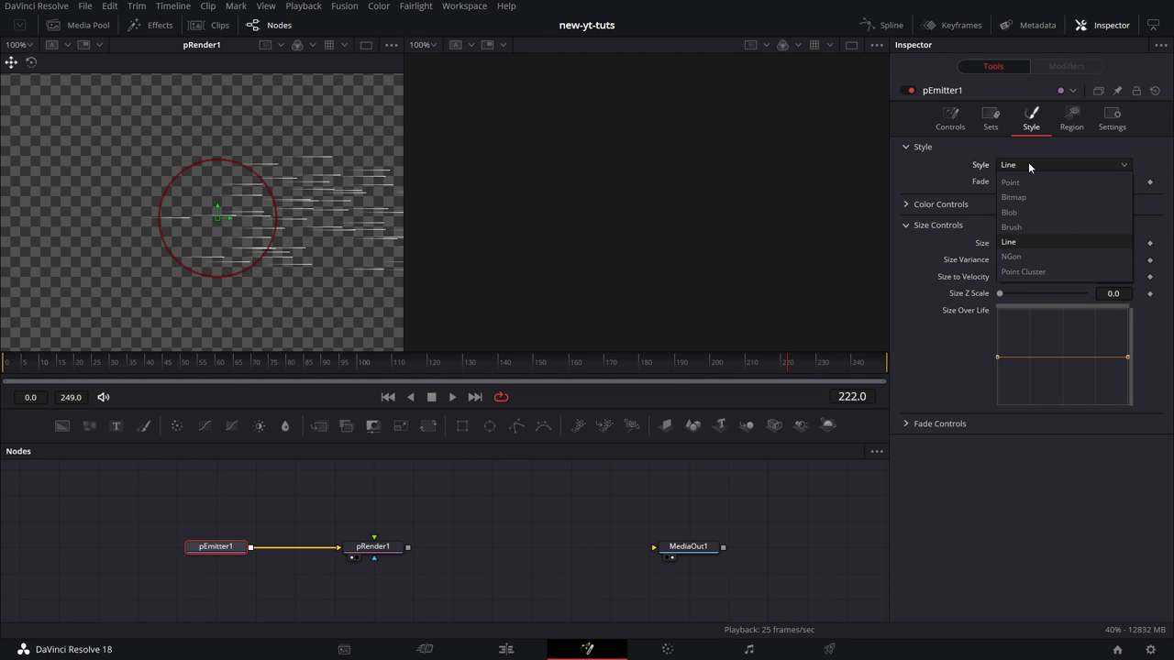
{"action": "left_click", "coordinate": [1026, 183]}
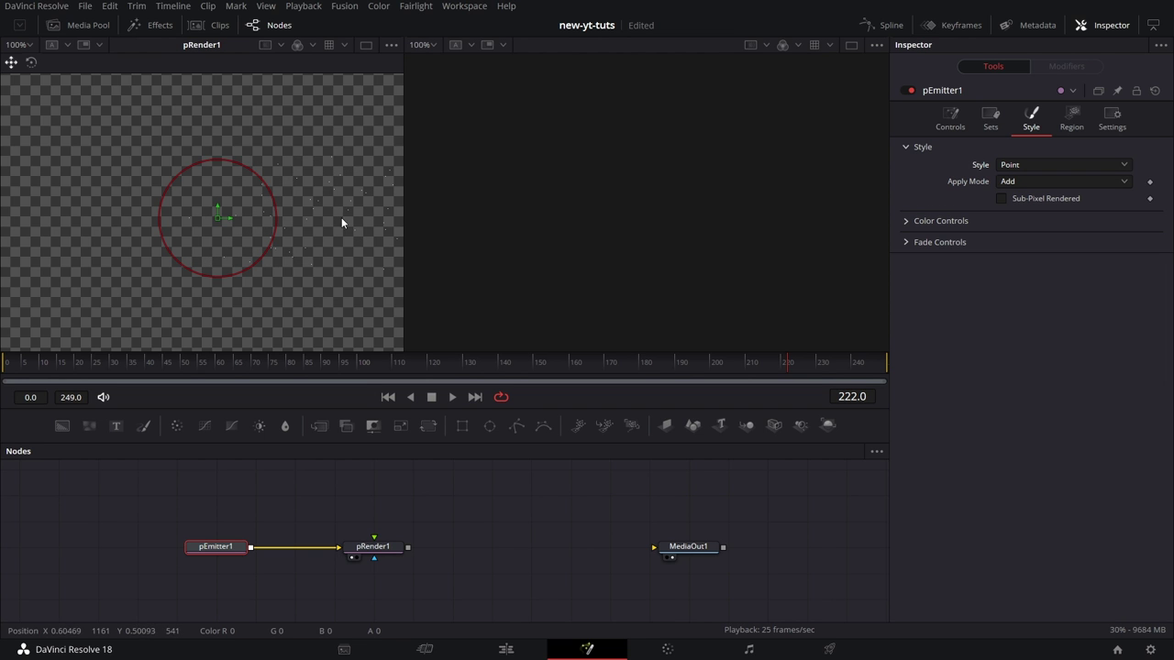
{"action": "left_click", "coordinate": [392, 44]}
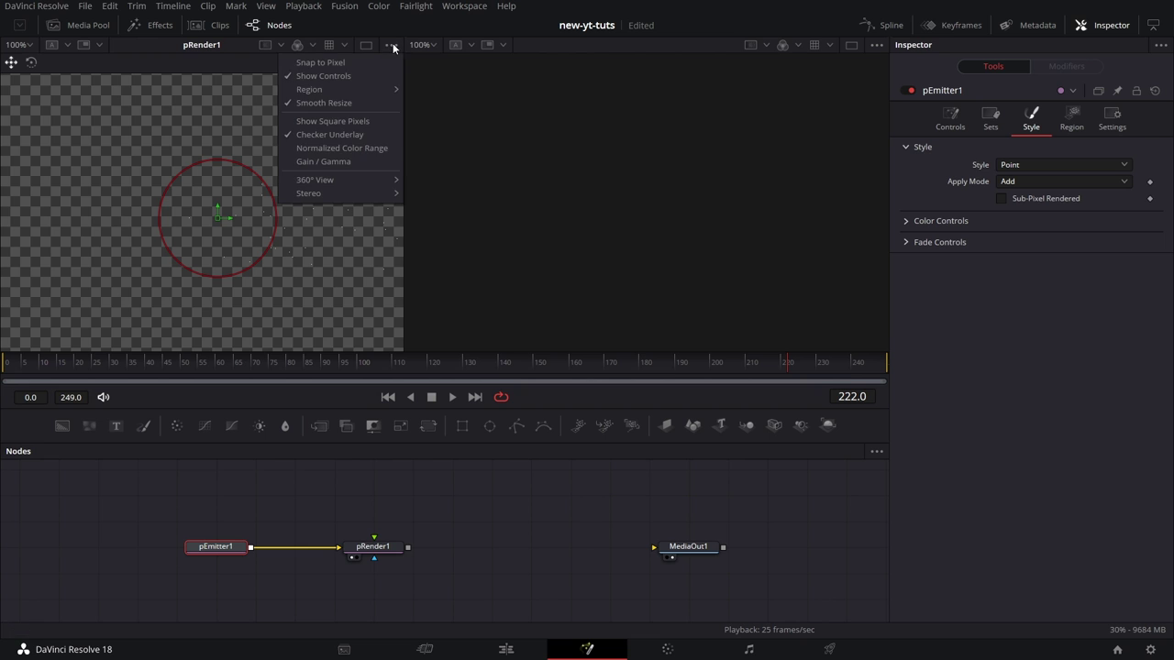
{"action": "left_click", "coordinate": [336, 138]}
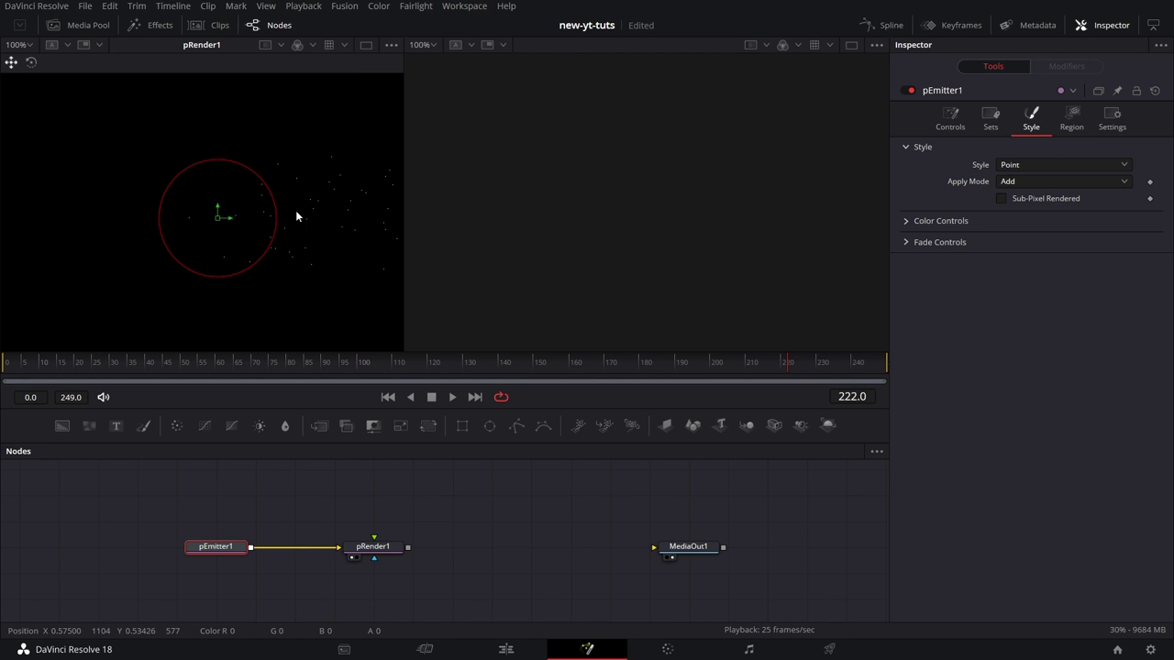
Switch the pEmitter's particle style to Bitmap and add a white Background node before the pEmitter
{"action": "left_click", "coordinate": [1049, 161]}
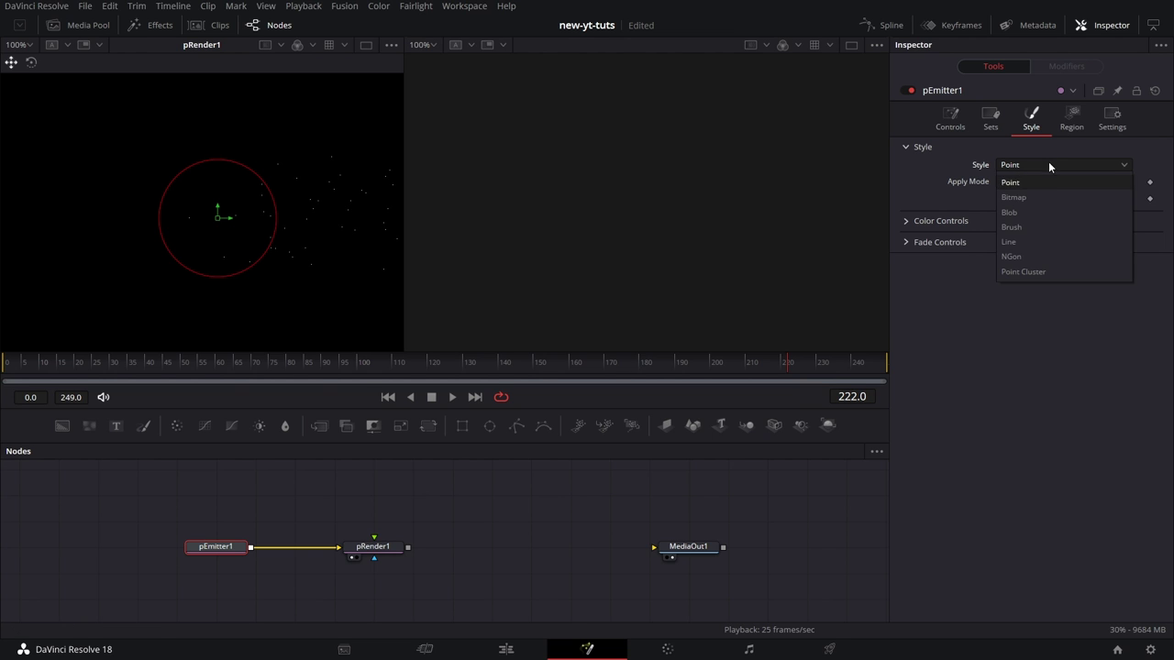
{"action": "left_click", "coordinate": [1034, 198]}
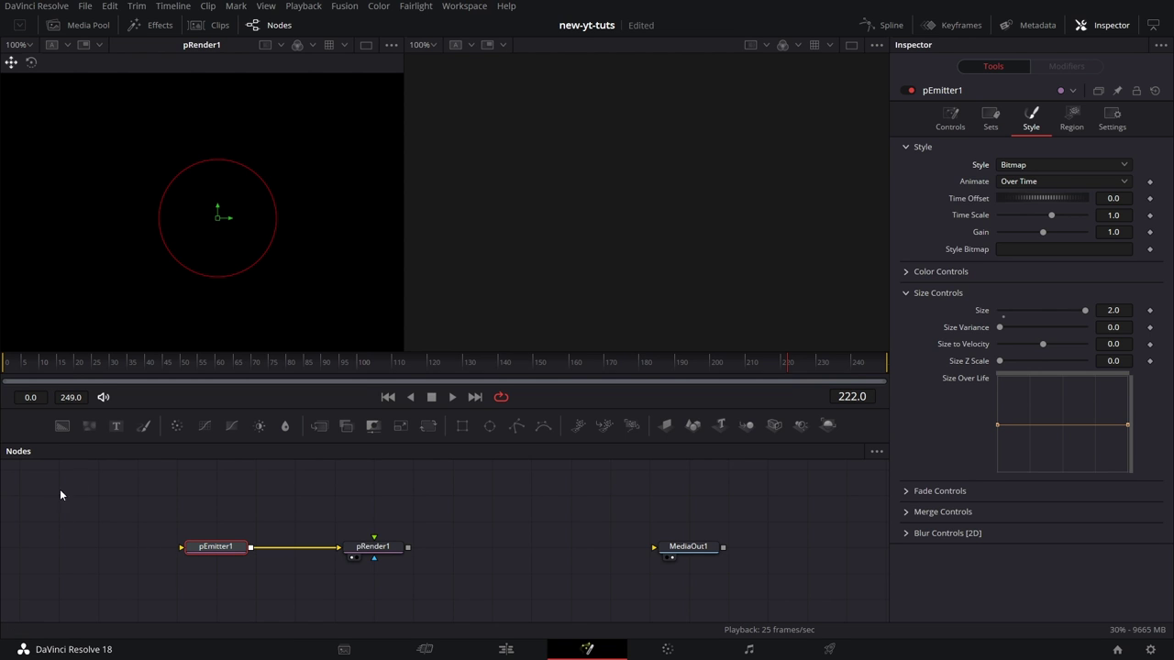
{"action": "left_click_drag", "start_coordinate": [61, 426], "coordinate": [94, 548]}
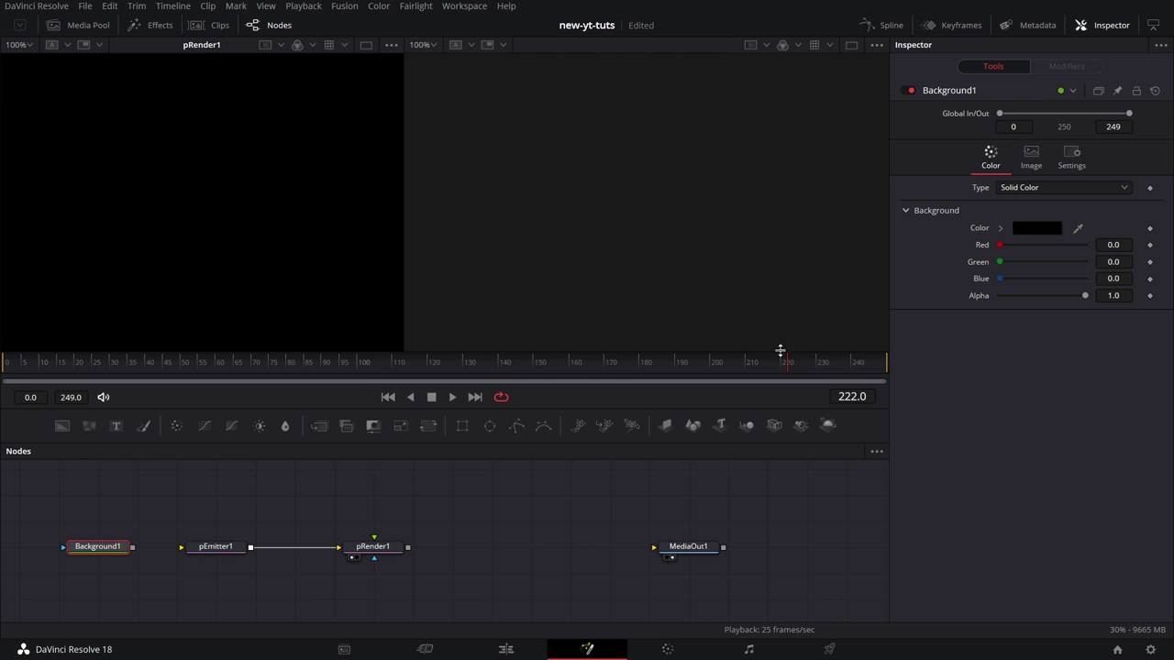
{"action": "left_click", "coordinate": [1035, 229]}
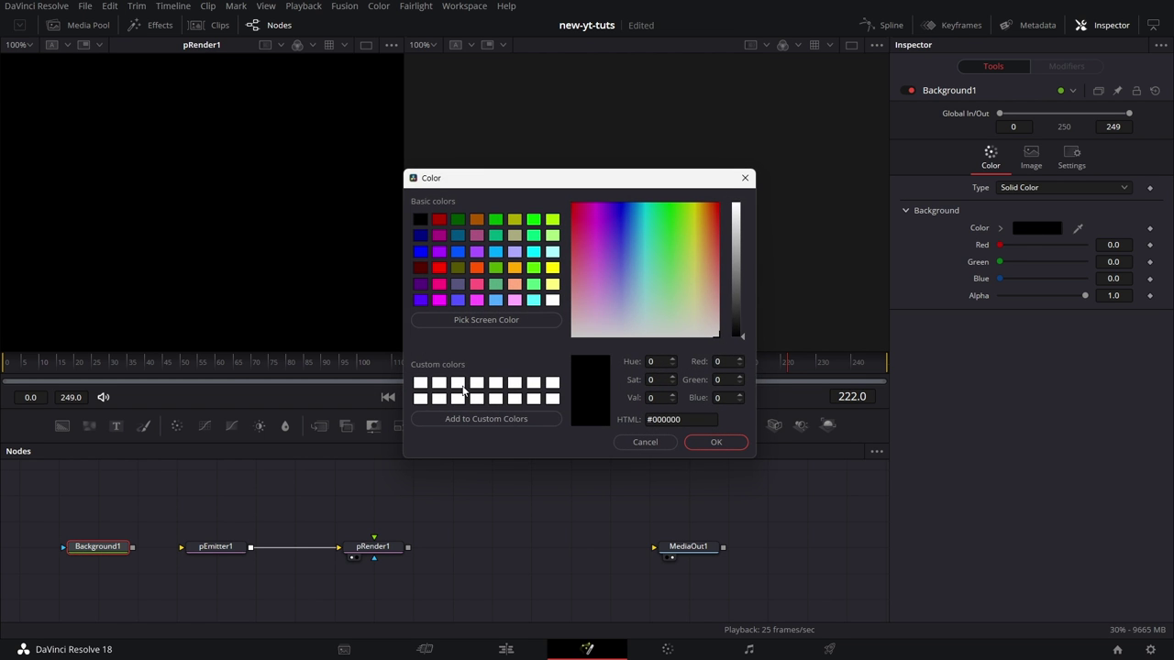
{"action": "left_click", "coordinate": [463, 389]}
{"action": "left_click", "coordinate": [683, 442]}
Mask the Background node with a Rectangle and fit the Background image to the viewer
{"action": "left_click_drag", "start_coordinate": [461, 426], "coordinate": [149, 328]}
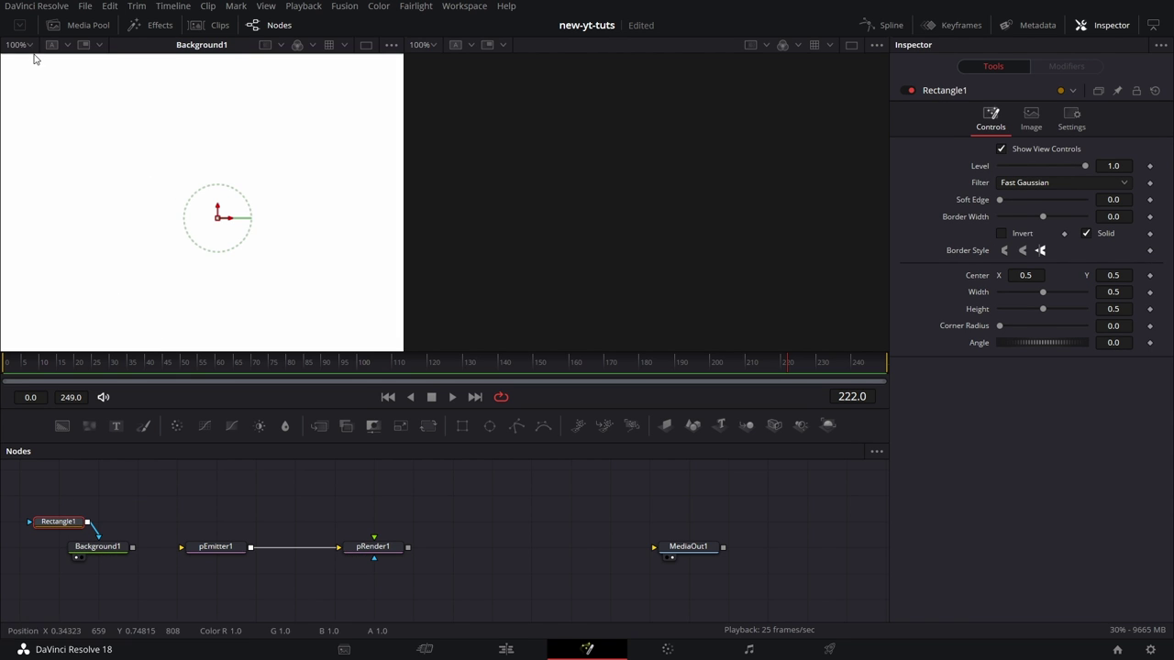
{"action": "left_click", "coordinate": [27, 45]}
{"action": "left_click", "coordinate": [27, 62]}
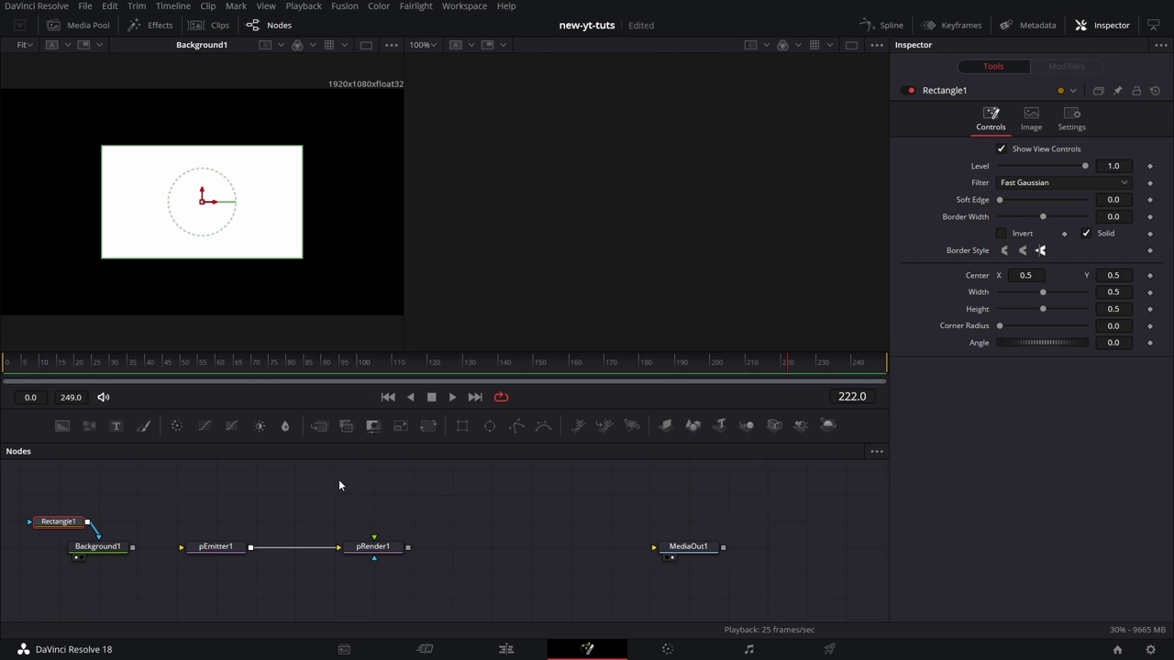
Add a second Rectangle to the Background's mask chain and rotate it to an angle of 41.7
{"action": "left_click", "coordinate": [462, 424]}
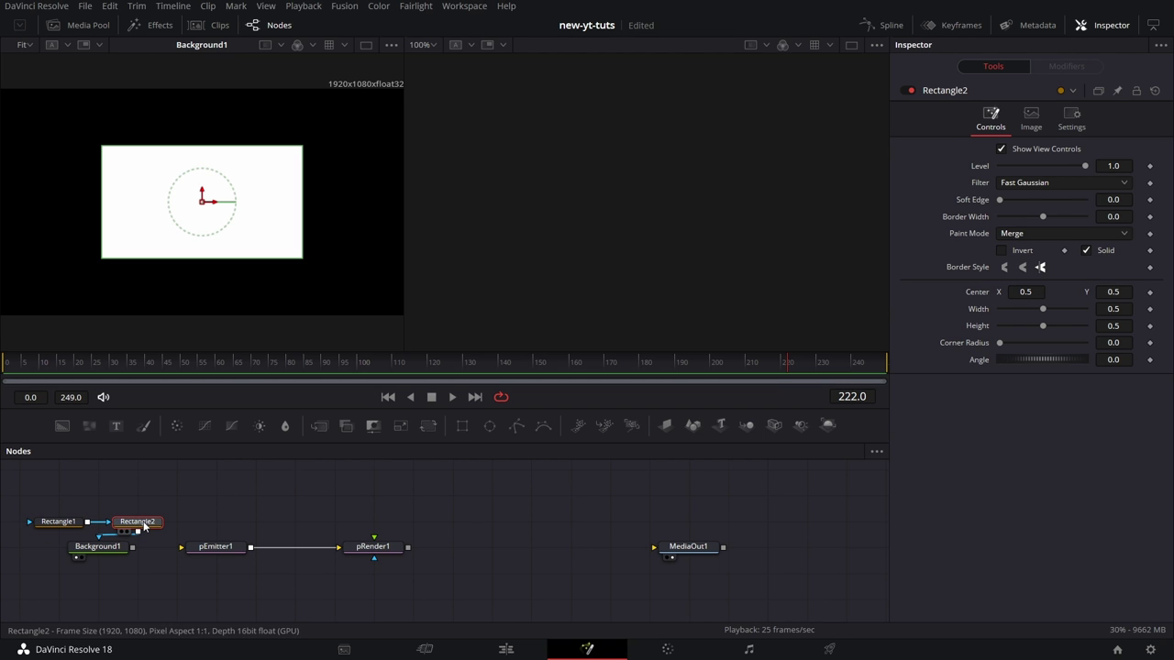
{"action": "left_click_drag", "start_coordinate": [1022, 360], "coordinate": [1038, 359]}
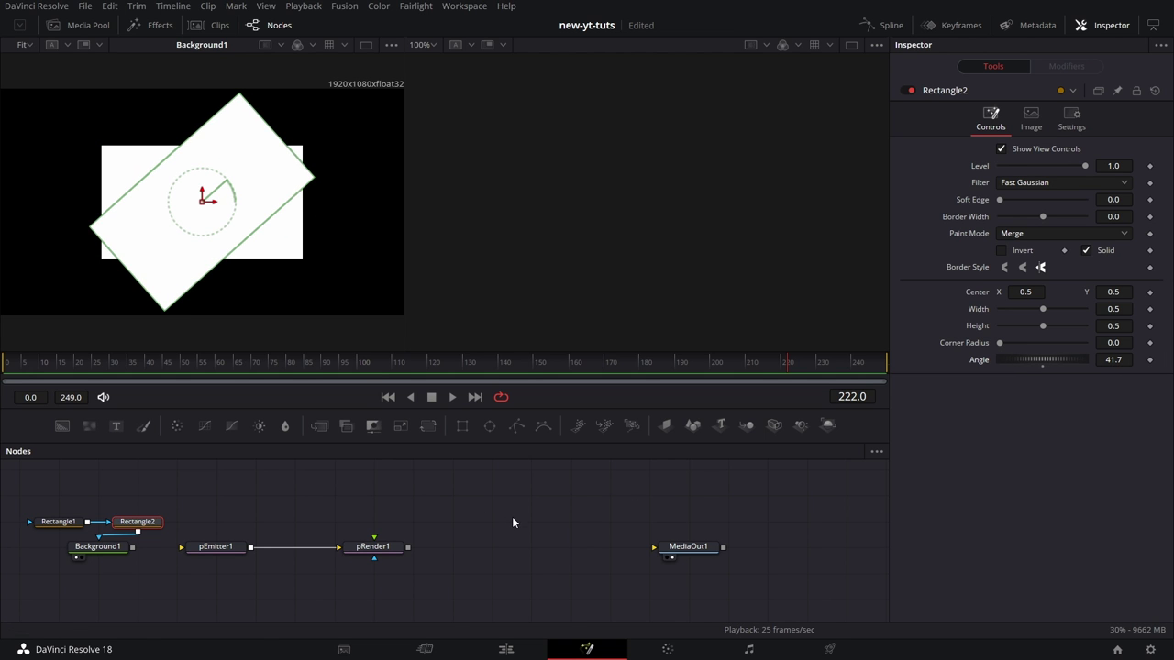
Connect the Background node's output to the pEmitter and show pRender in the empty viewer
{"action": "left_click", "coordinate": [115, 550]}
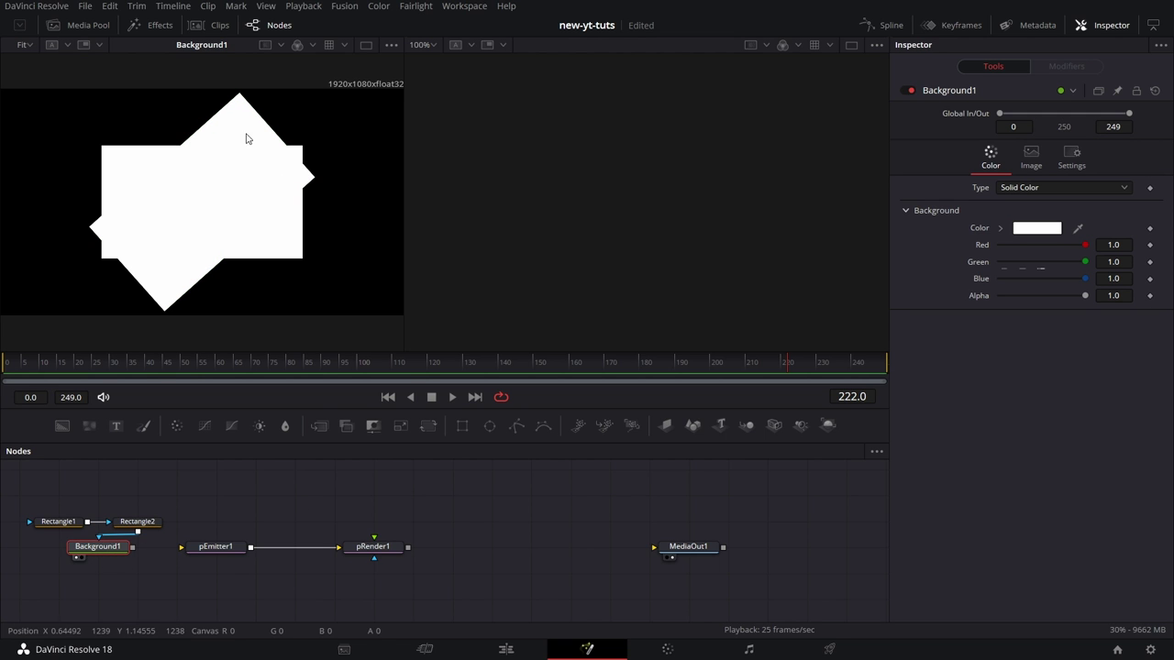
{"action": "left_click_drag", "start_coordinate": [134, 548], "coordinate": [229, 547]}
{"action": "left_click_drag", "start_coordinate": [372, 548], "coordinate": [587, 284]}
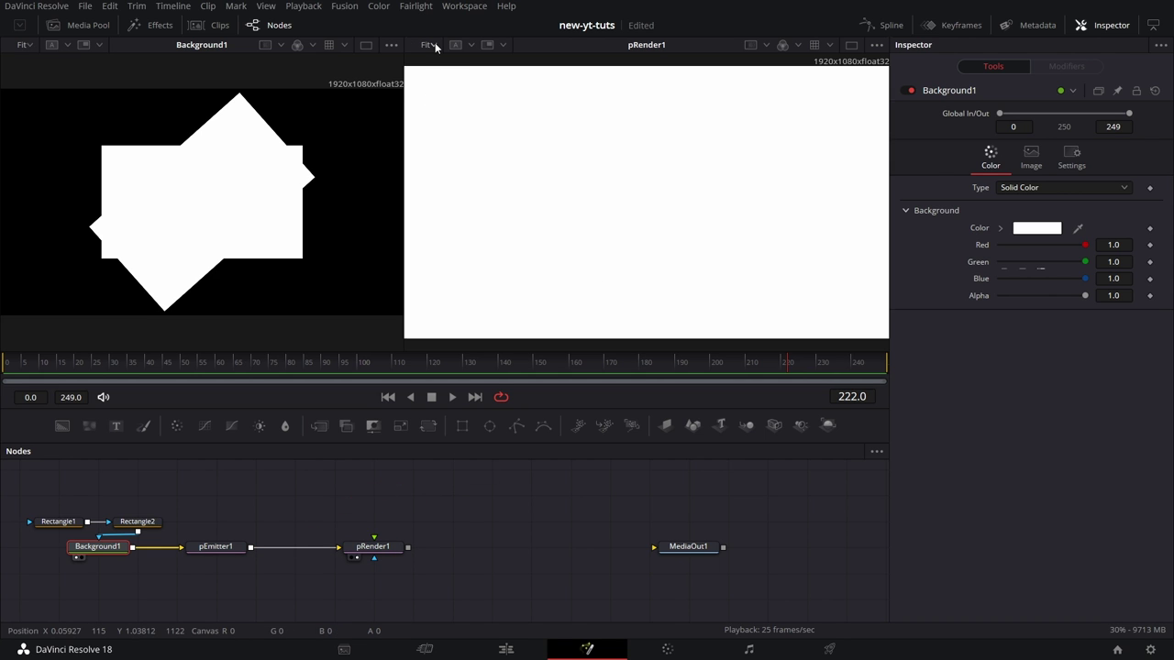
Set the pEmitter's bitmap particle Size to 0.031
{"action": "left_click", "coordinate": [229, 546]}
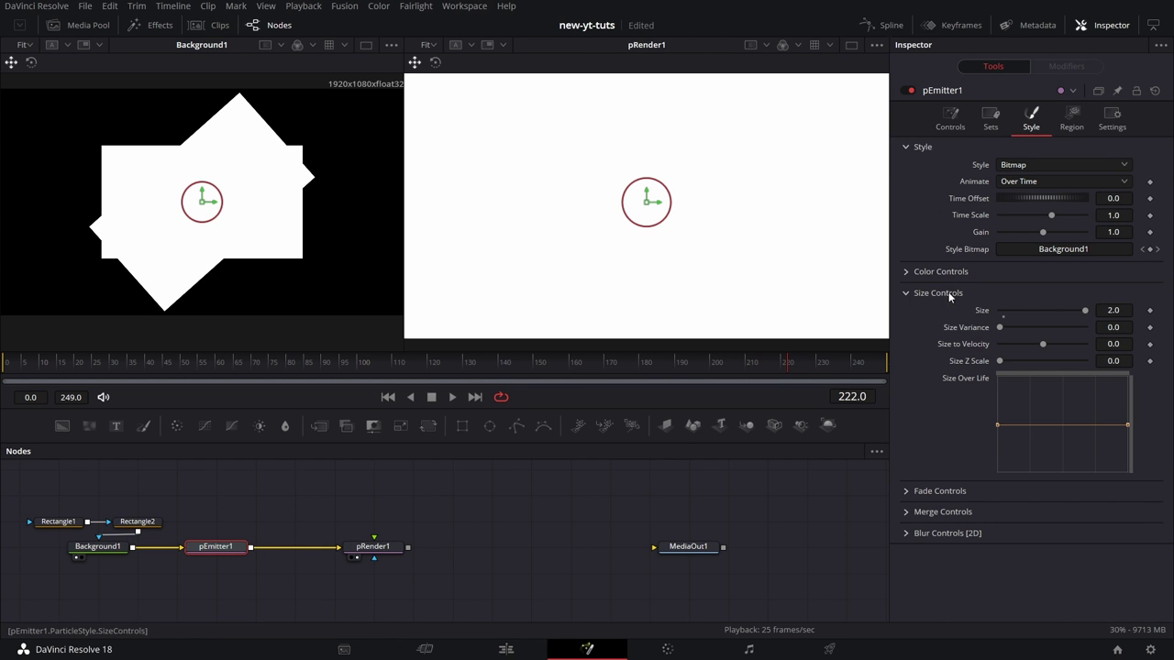
{"action": "left_click_drag", "start_coordinate": [1055, 315], "coordinate": [1003, 320]}
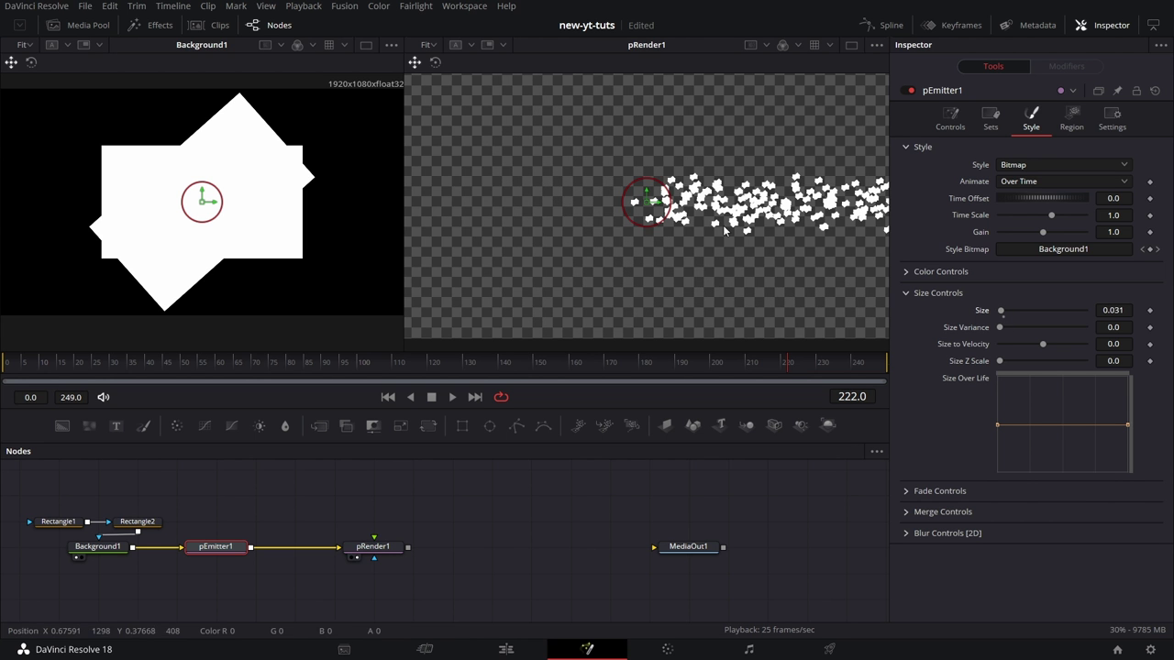
{"action": "left_click", "coordinate": [427, 44]}
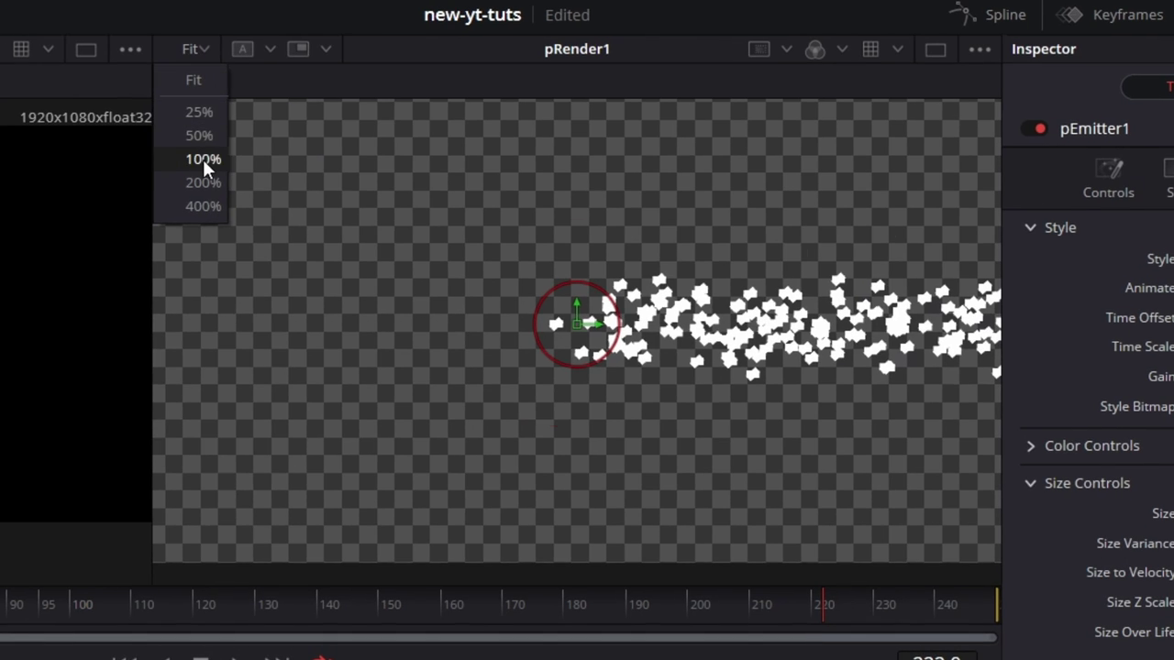
{"action": "left_click", "coordinate": [202, 157]}
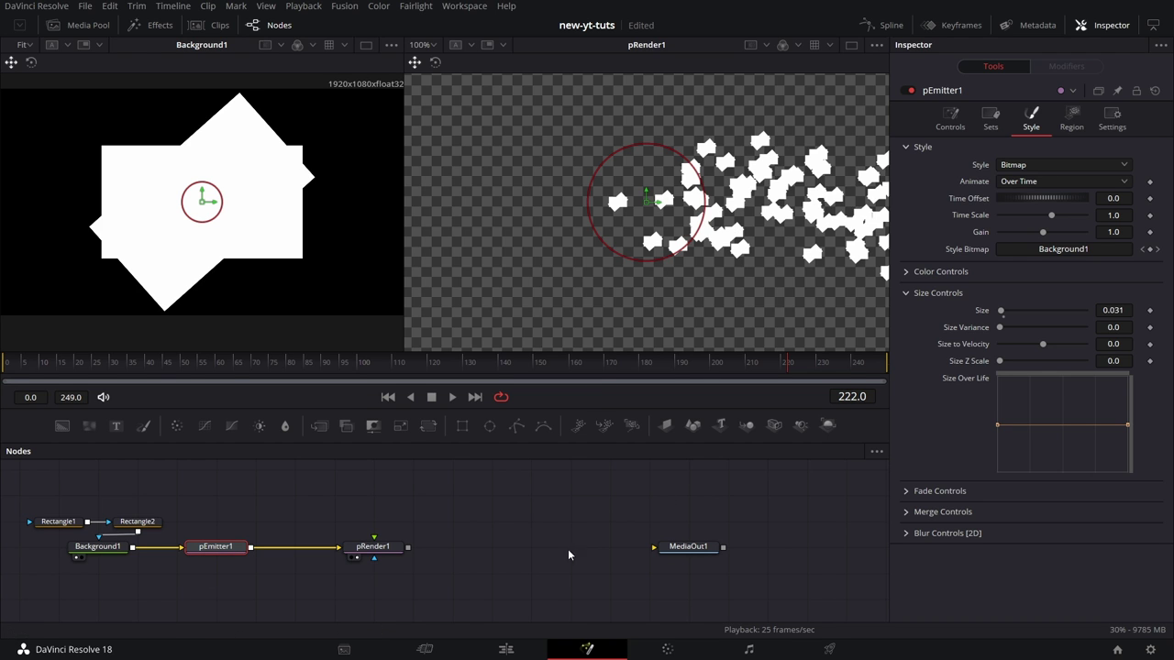
Try the Blob and Point particle styles on the pEmitter
{"action": "left_click", "coordinate": [1081, 163]}
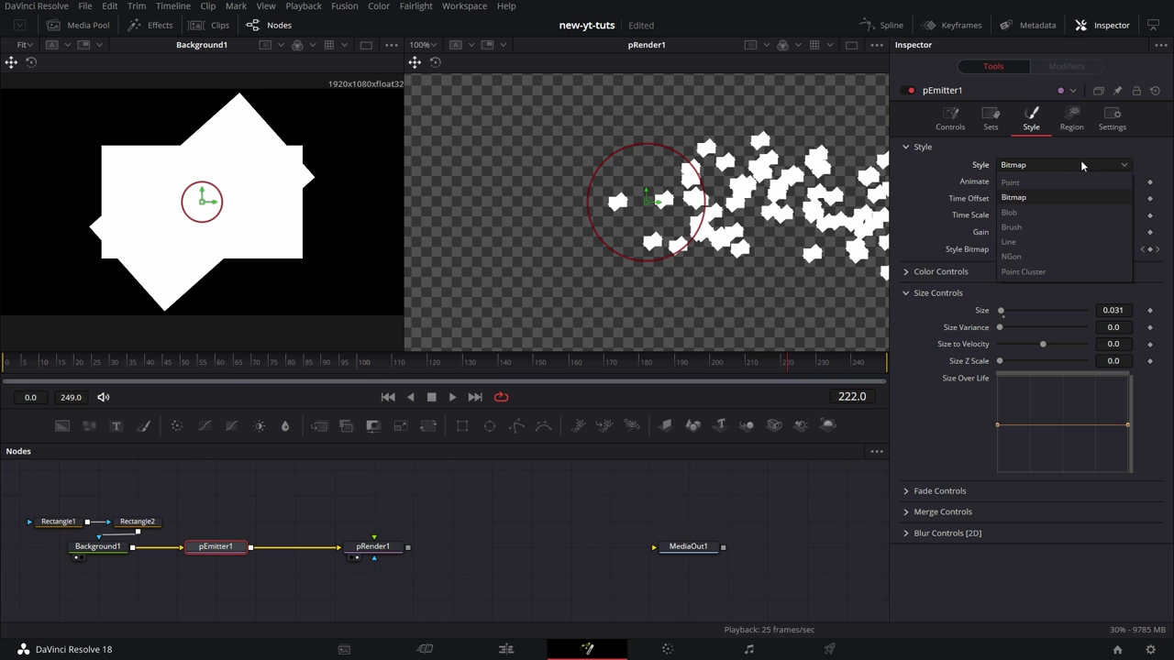
{"action": "left_click", "coordinate": [1042, 212]}
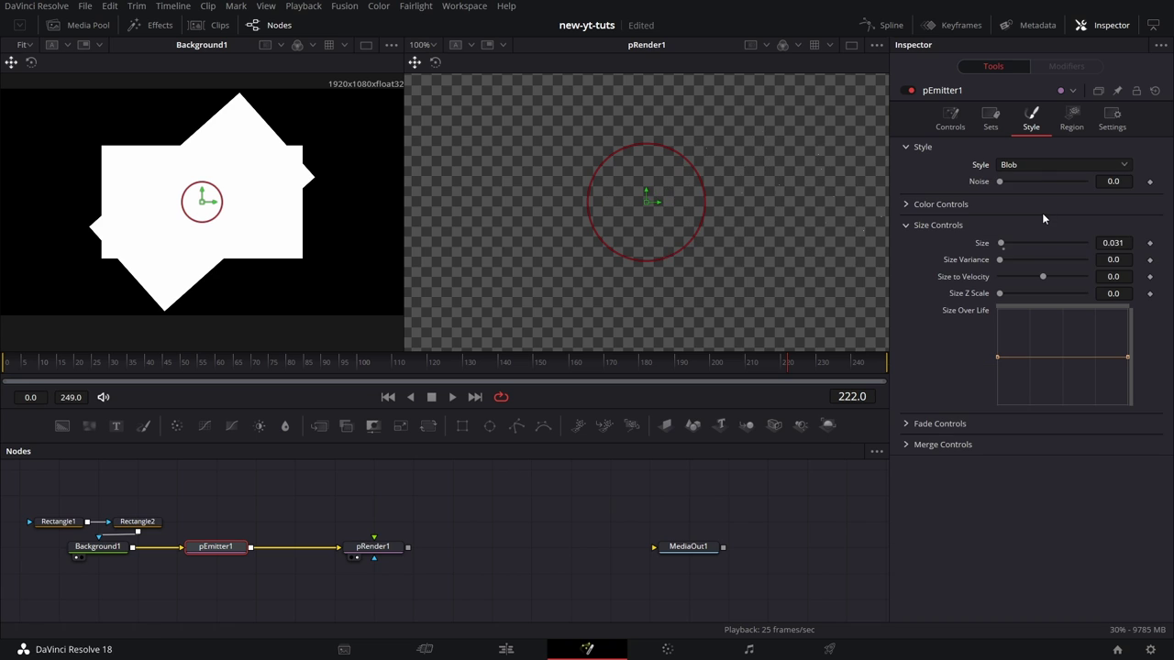
{"action": "left_click", "coordinate": [1046, 163]}
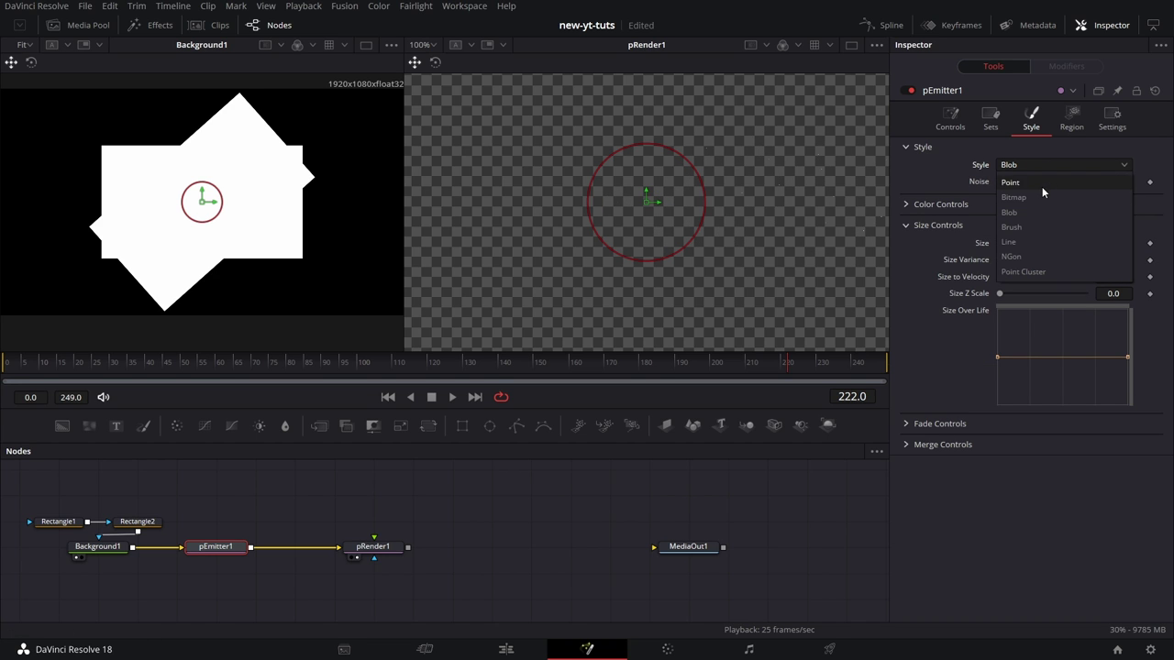
{"action": "left_click", "coordinate": [1040, 213]}
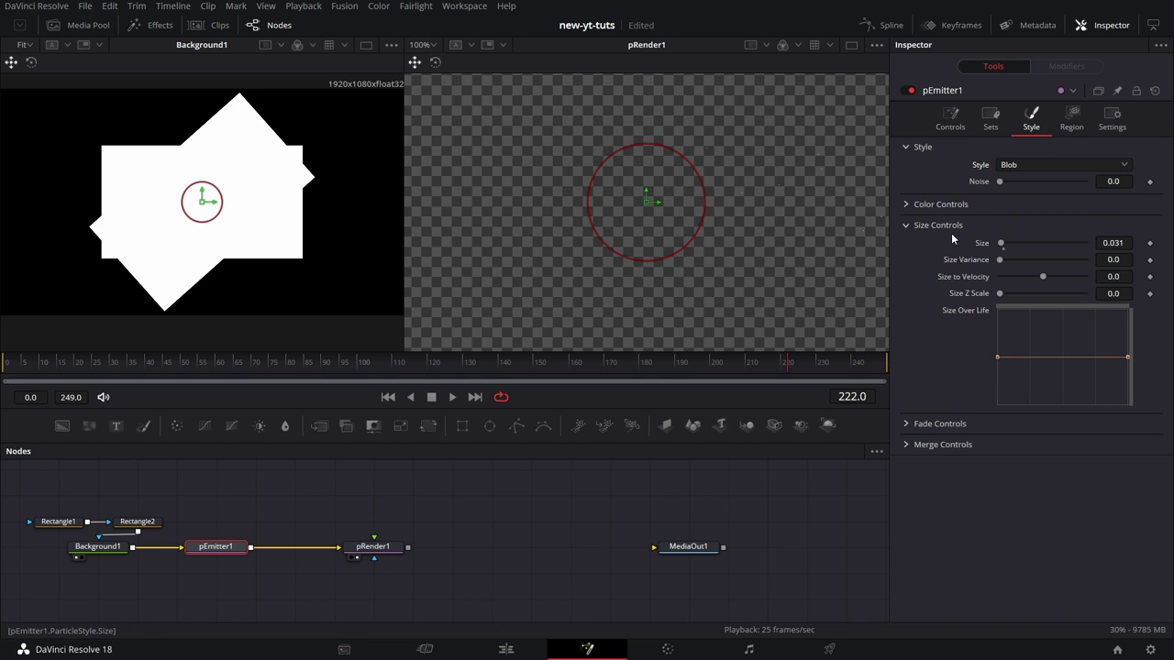
{"action": "left_click", "coordinate": [1057, 163]}
{"action": "left_click", "coordinate": [1042, 181]}
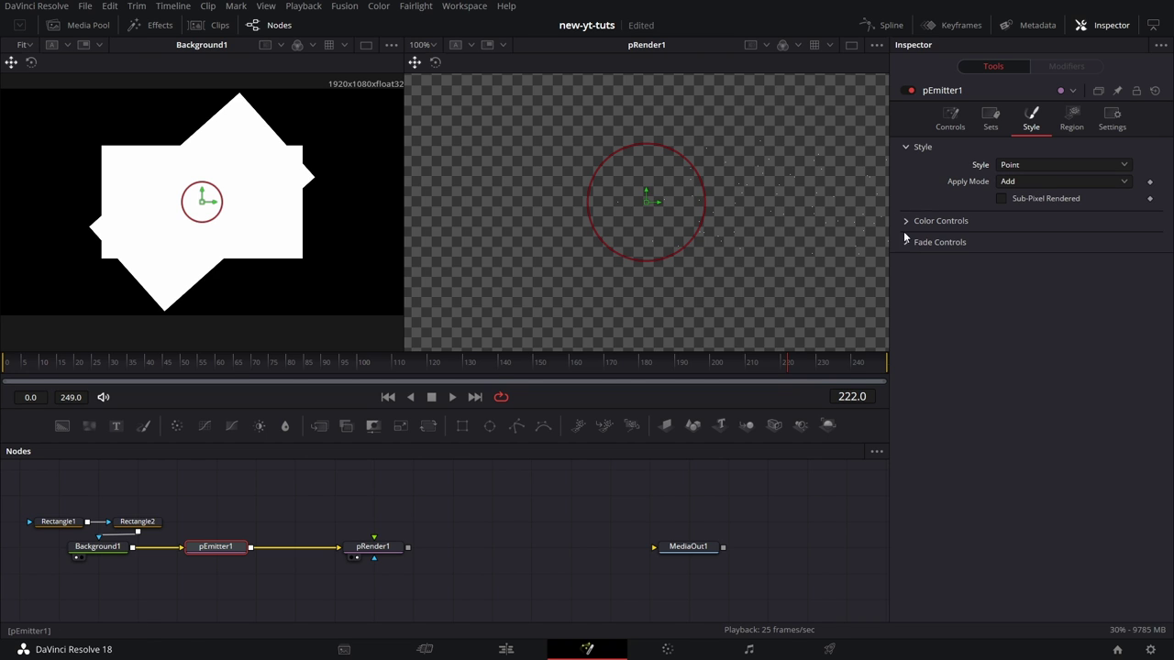
{"action": "left_click", "coordinate": [1047, 165]}
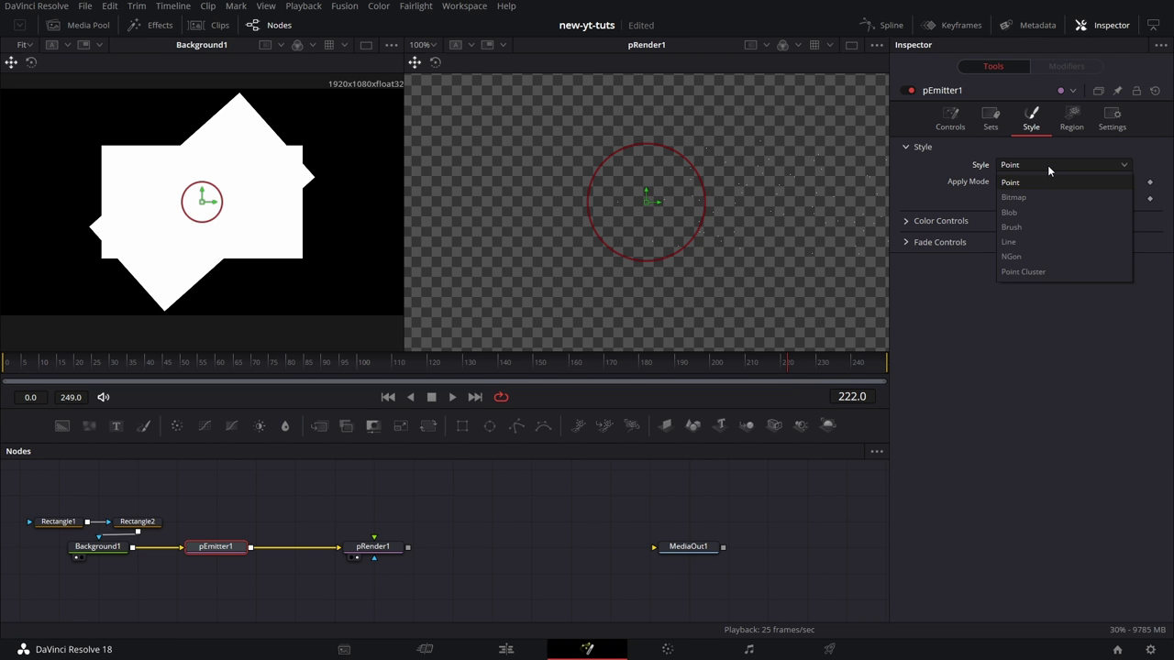
{"action": "left_click", "coordinate": [1029, 212]}
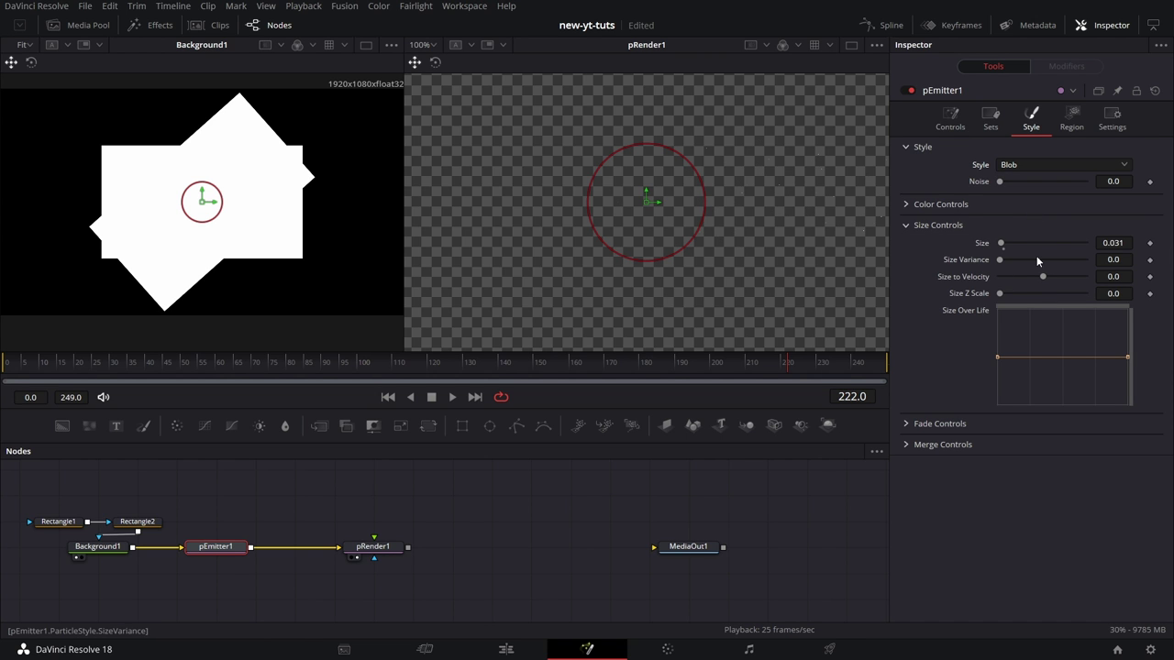
Change the pEmitter's particle style to Brush with the flake_1_a brush and turn off the pRender viewer's Checker Underlay
{"action": "left_click", "coordinate": [1024, 167]}
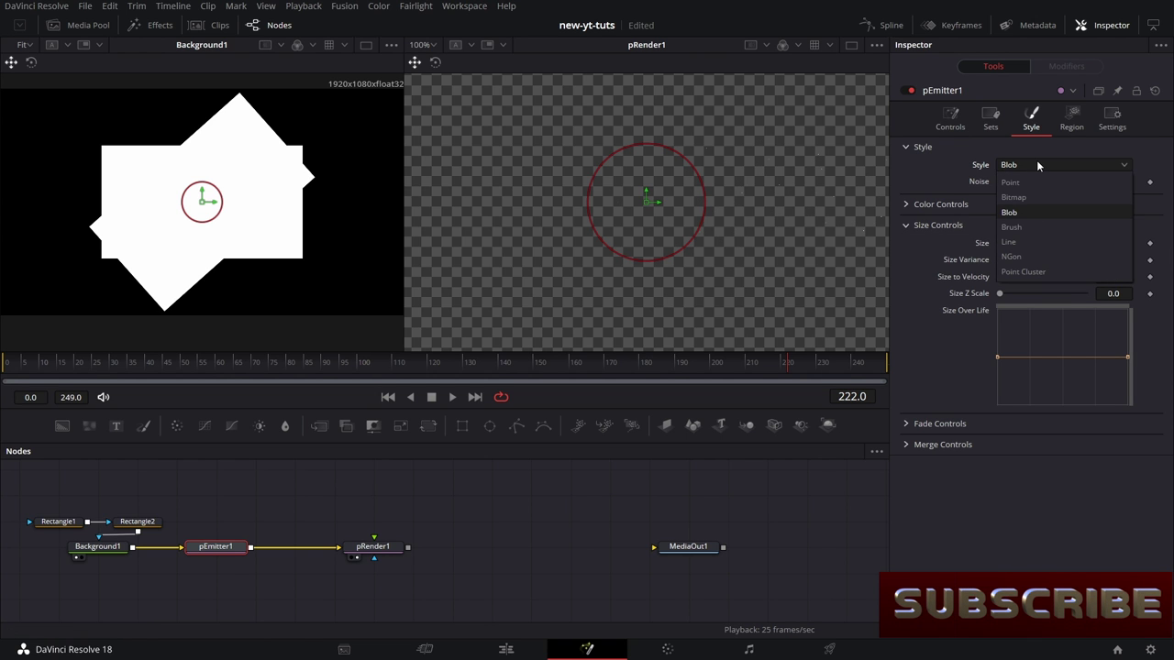
{"action": "left_click", "coordinate": [1027, 228]}
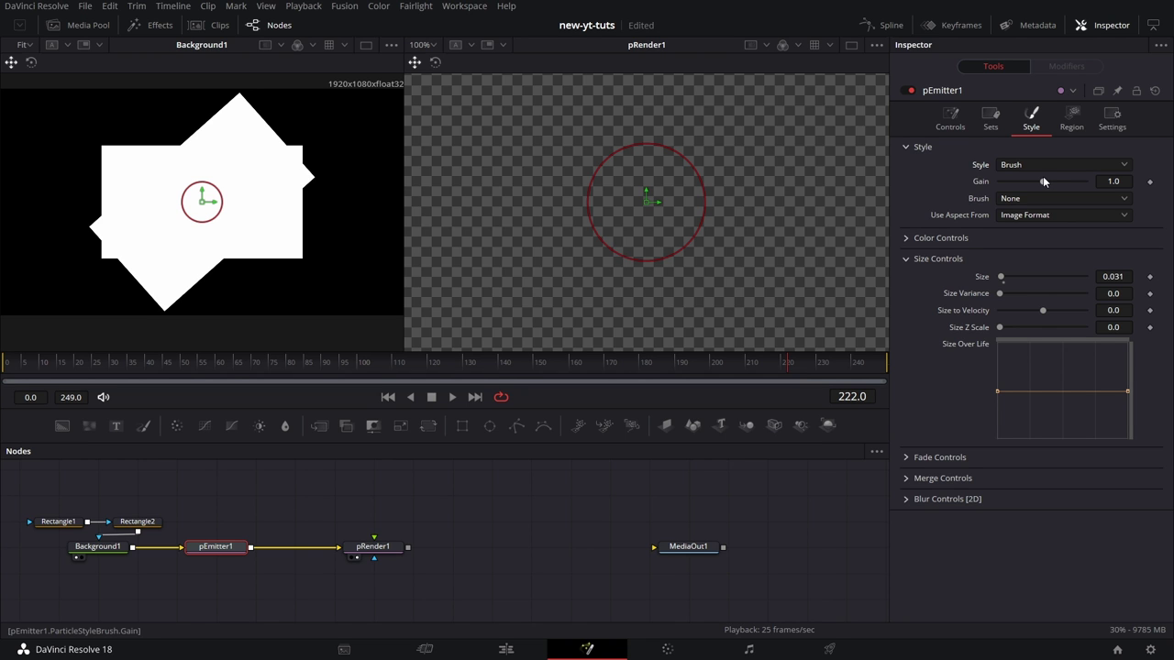
{"action": "left_click", "coordinate": [1032, 199]}
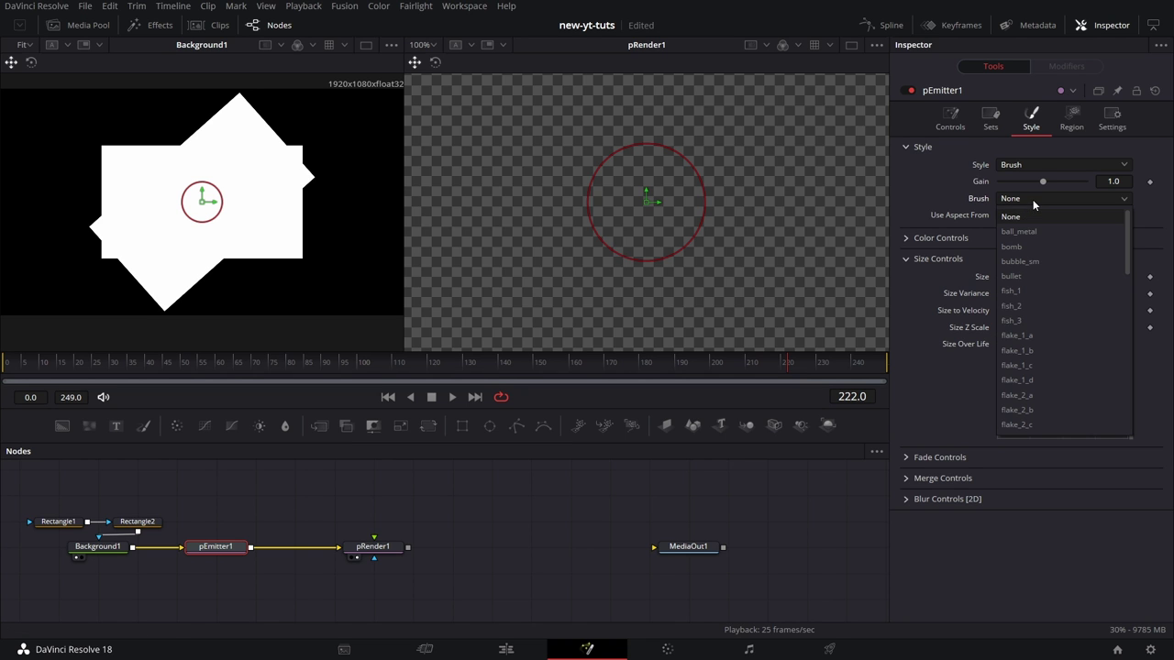
{"action": "left_click", "coordinate": [1053, 336]}
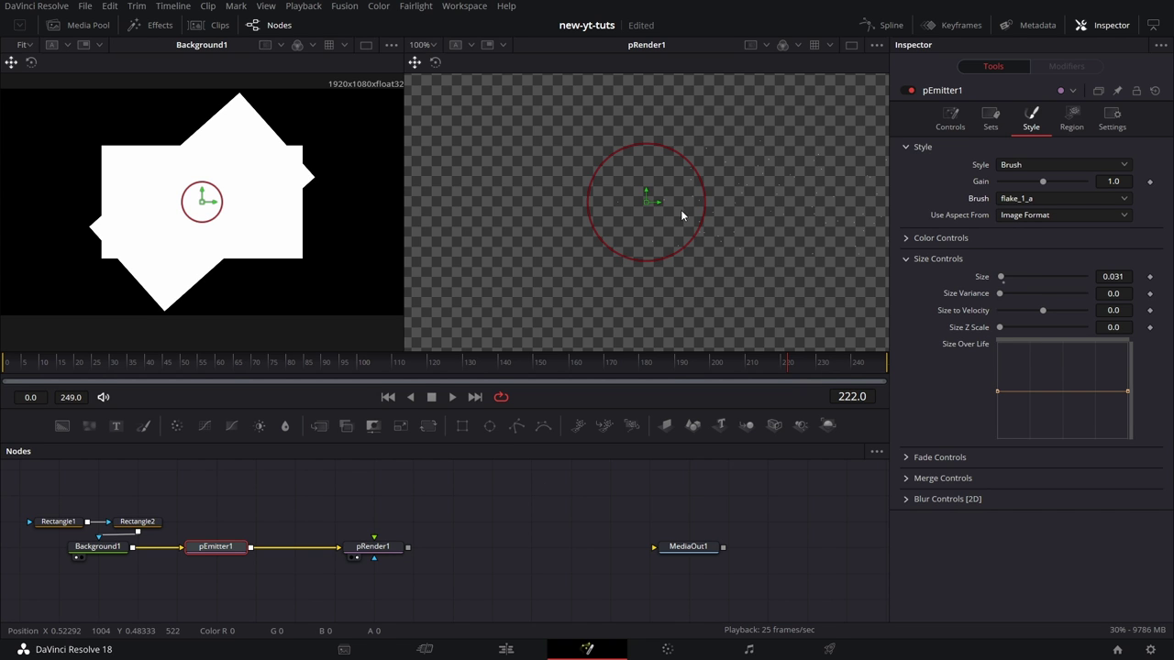
{"action": "left_click", "coordinate": [875, 46]}
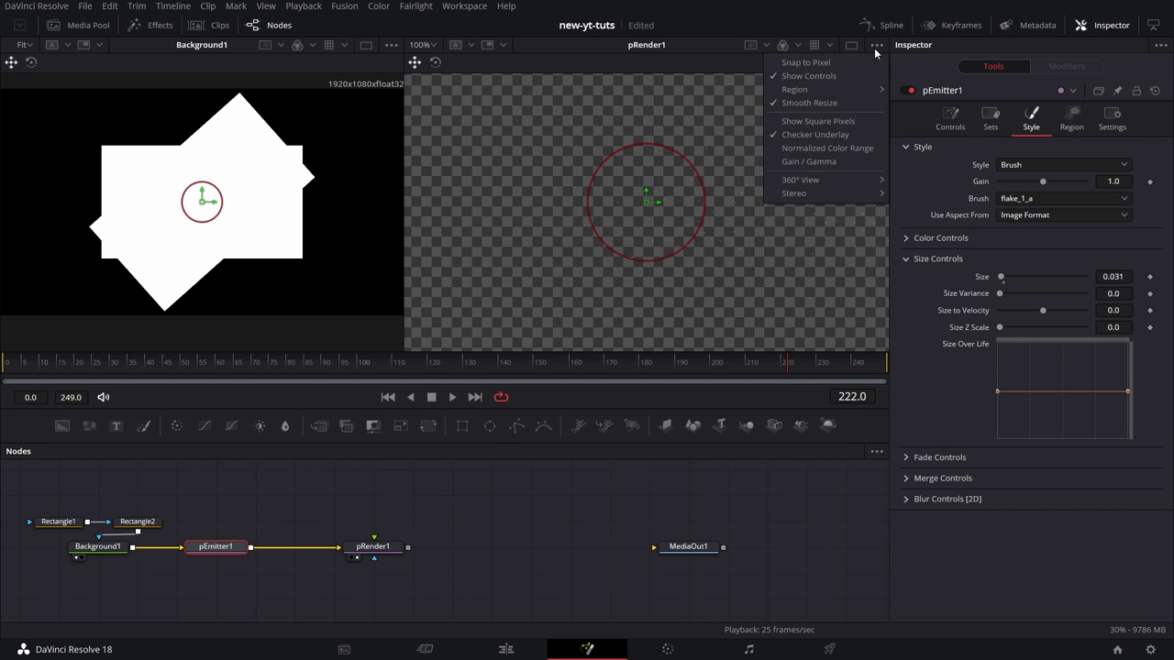
{"action": "left_click", "coordinate": [840, 134]}
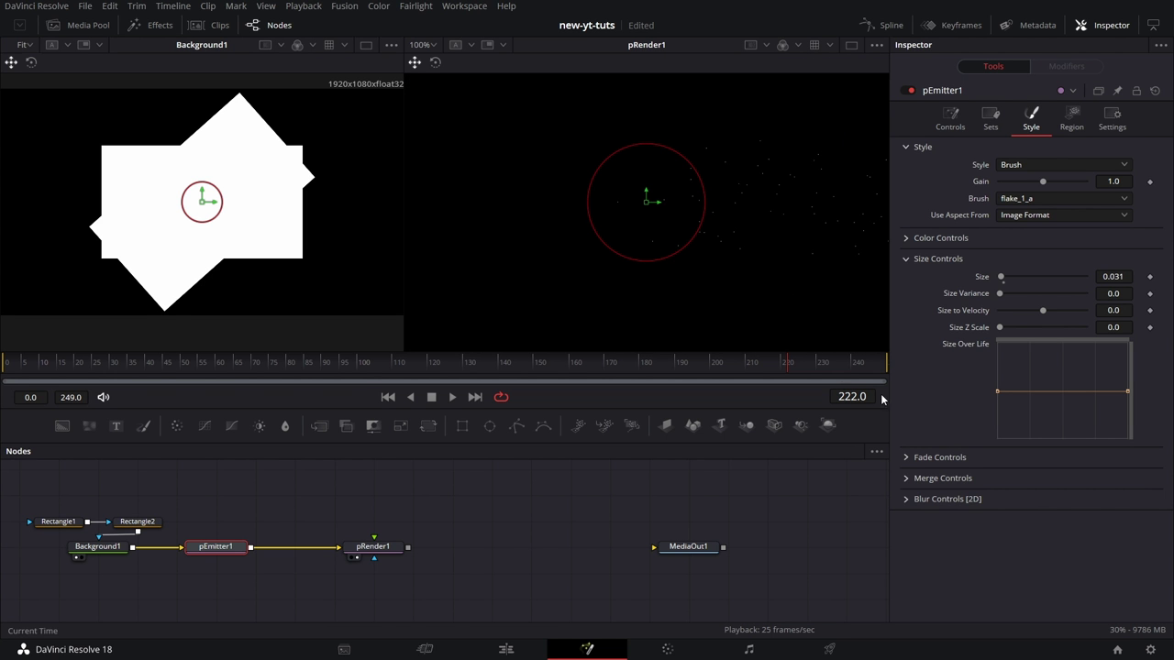
Set the brush particles' Size to 0.803 and switch the brush to smile
{"action": "left_click_drag", "start_coordinate": [1000, 276], "coordinate": [1072, 282]}
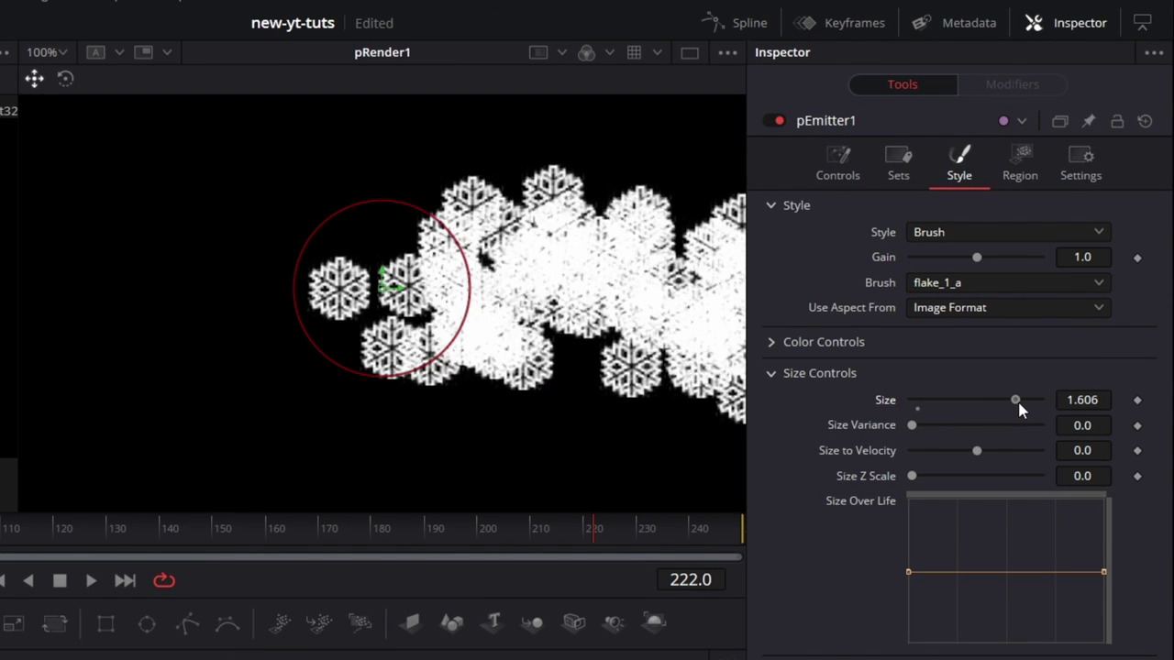
{"action": "left_click_drag", "start_coordinate": [1018, 405], "coordinate": [967, 407]}
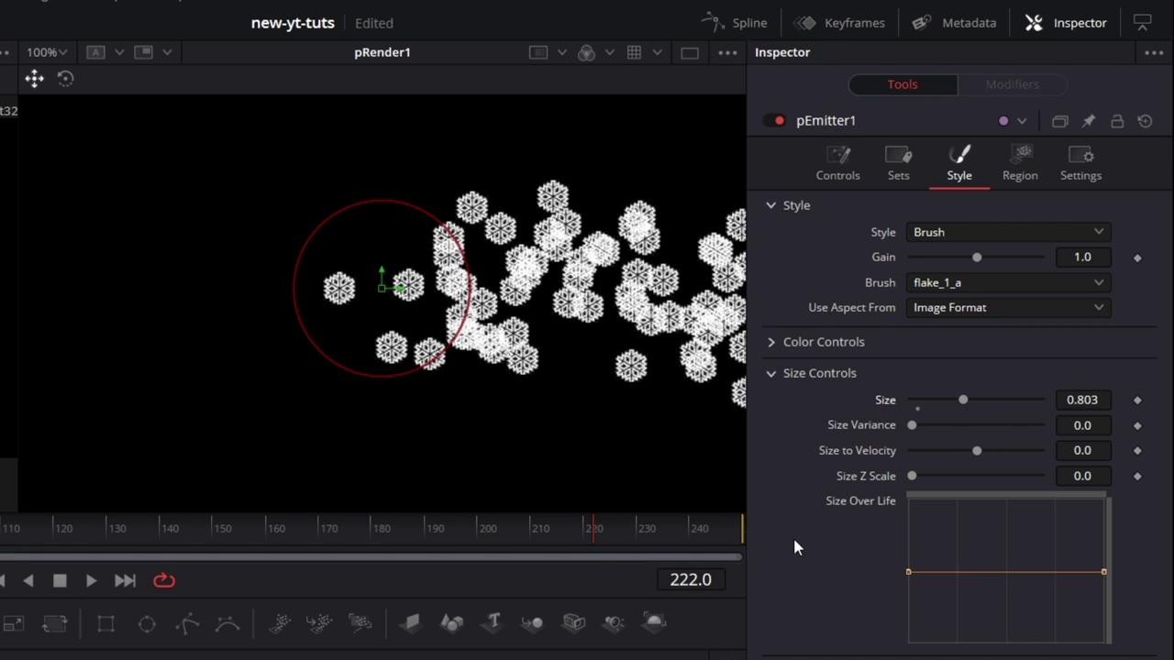
{"action": "left_click", "coordinate": [1078, 281]}
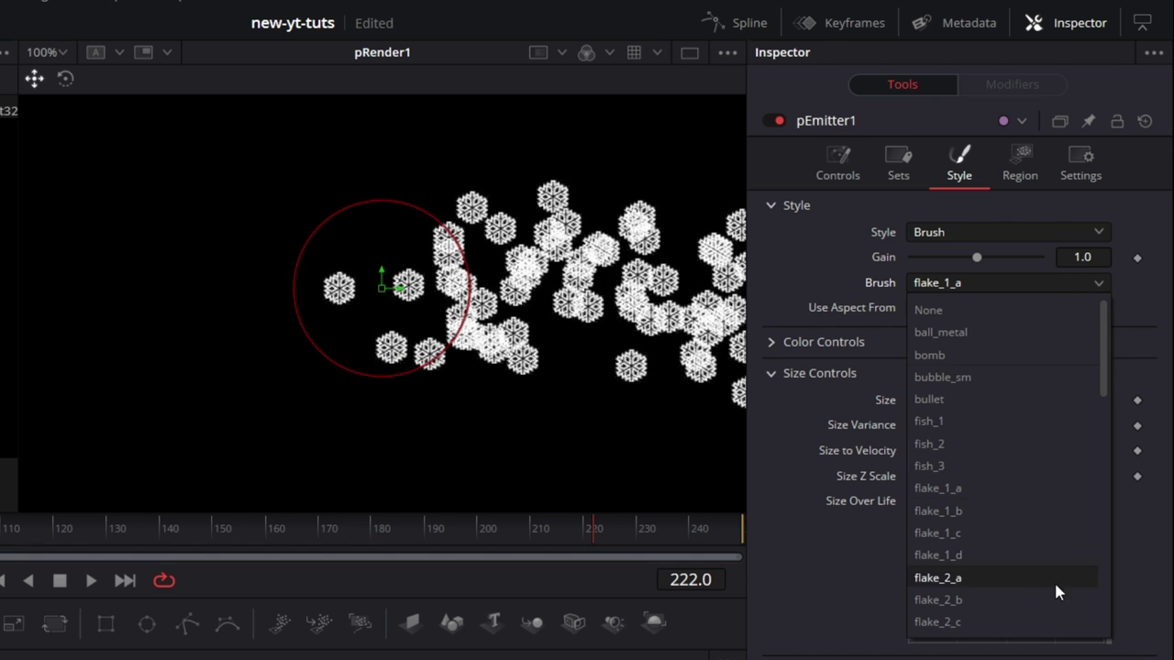
{"action": "mouse_move", "coordinate": [1104, 316]}
{"action": "left_mouse_down"}
{"action": "mouse_move", "coordinate": [1103, 424]}
{"action": "mouse_move", "coordinate": [1119, 332]}
{"action": "mouse_move", "coordinate": [1088, 569]}
{"action": "mouse_move", "coordinate": [1074, 583]}
{"action": "left_mouse_up"}
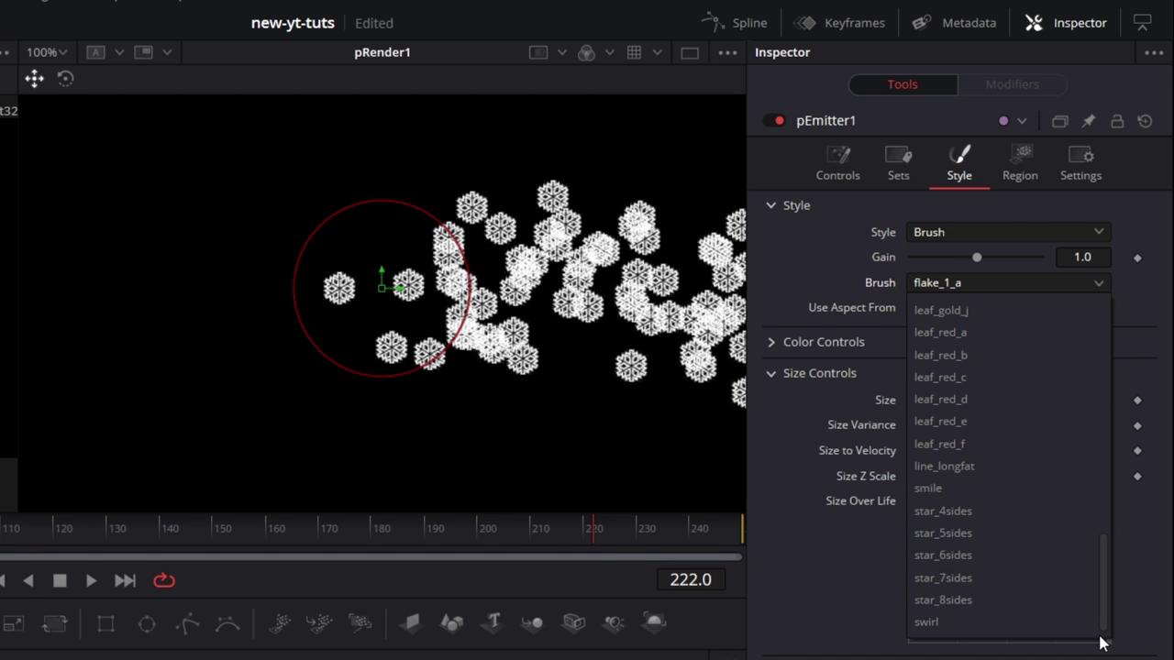
{"action": "left_click", "coordinate": [1035, 486]}
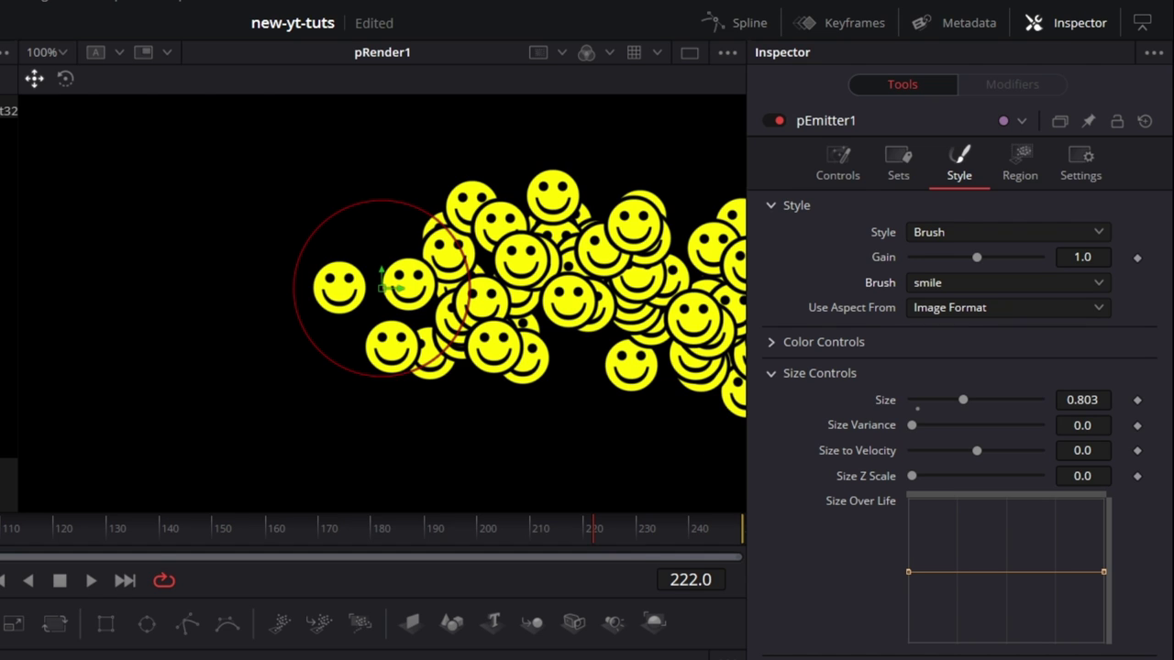
Try the NGon particle style, switch the pEmitter to Line and set its Size to 1.197
{"action": "left_click", "coordinate": [1036, 230]}
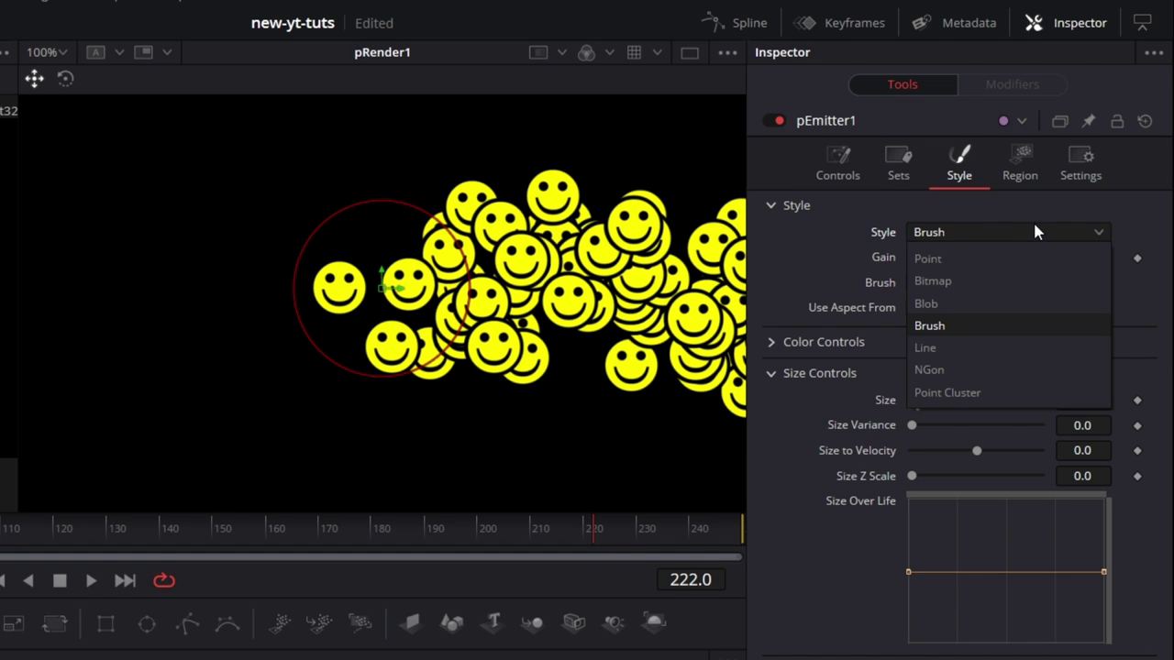
{"action": "left_click", "coordinate": [929, 370]}
{"action": "left_click", "coordinate": [1006, 238]}
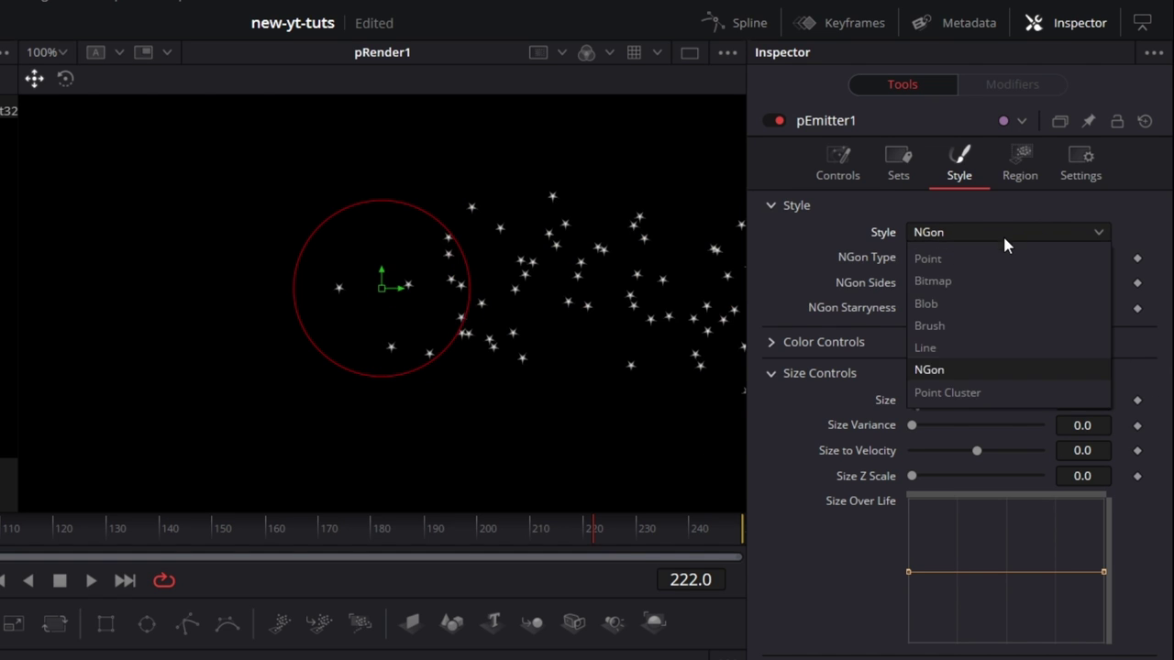
{"action": "left_click", "coordinate": [984, 348]}
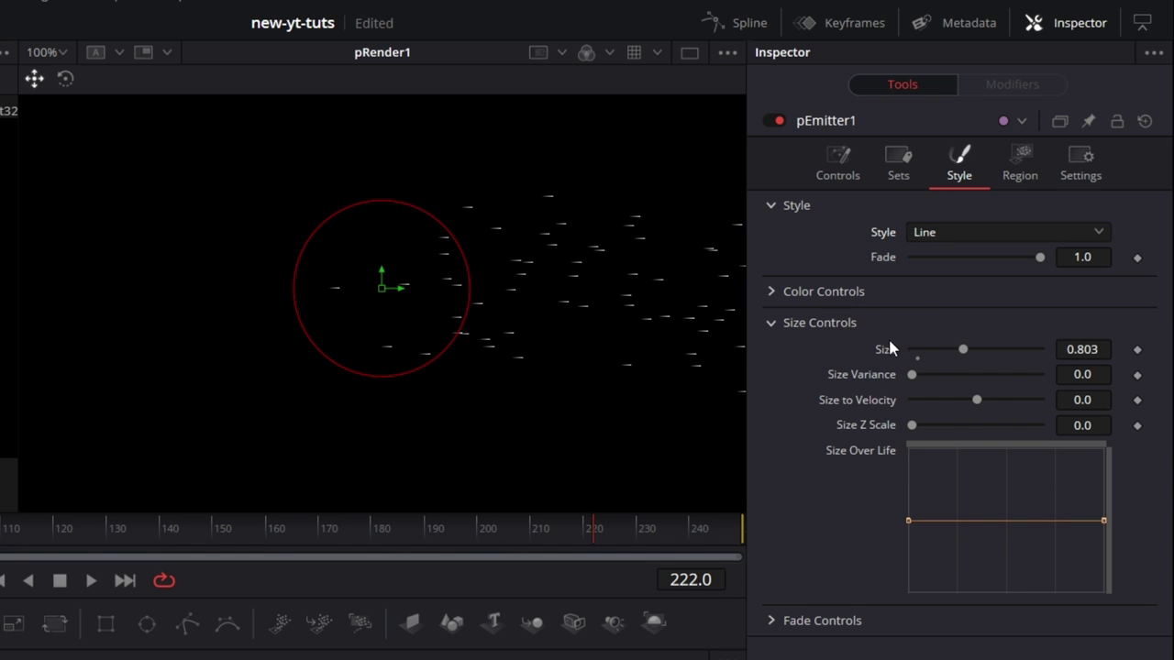
{"action": "left_click_drag", "start_coordinate": [961, 348], "coordinate": [988, 361]}
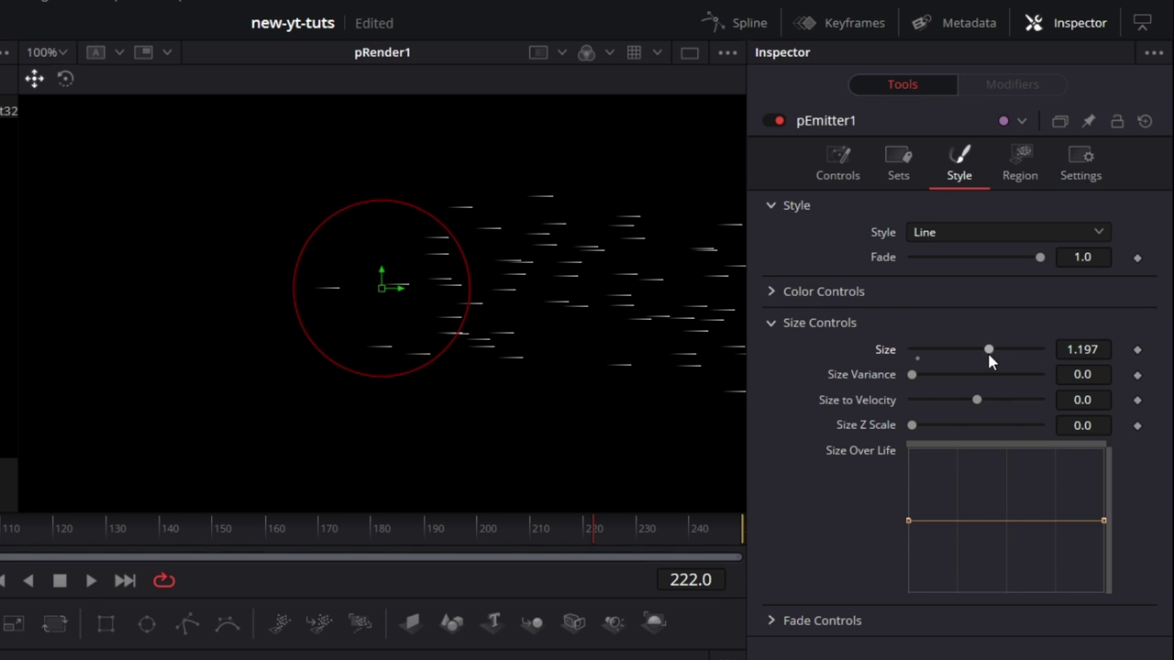
Change the pEmitter's particle style to NGon, using the solid polygon type with 12 sides
{"action": "left_click", "coordinate": [1016, 237]}
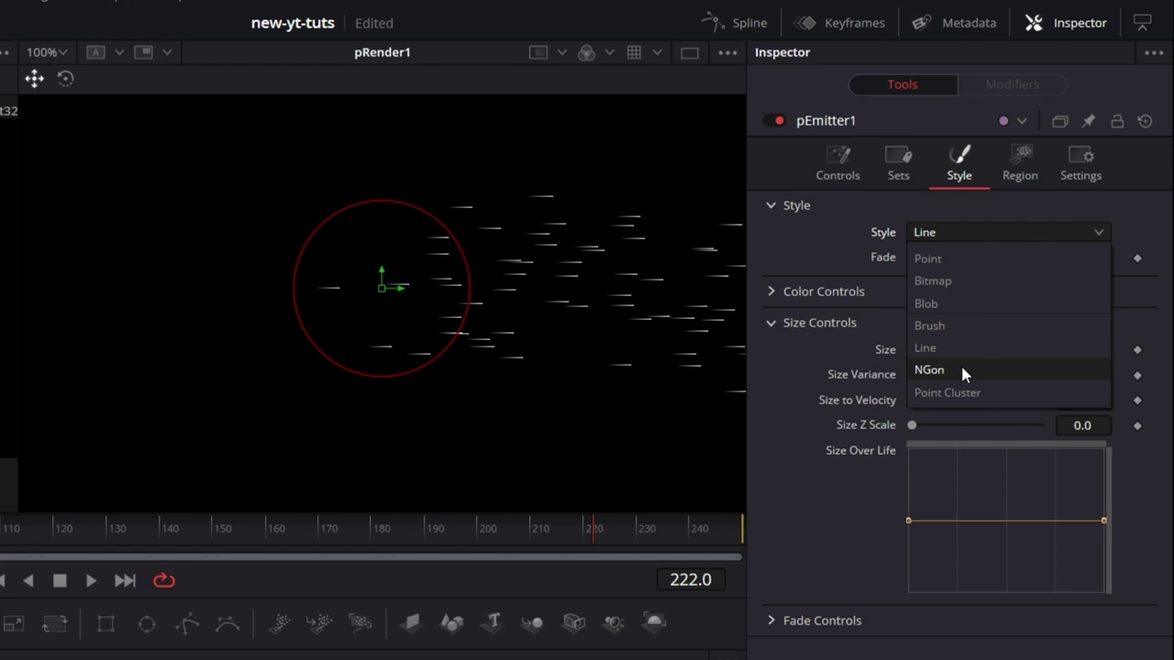
{"action": "left_click", "coordinate": [961, 369]}
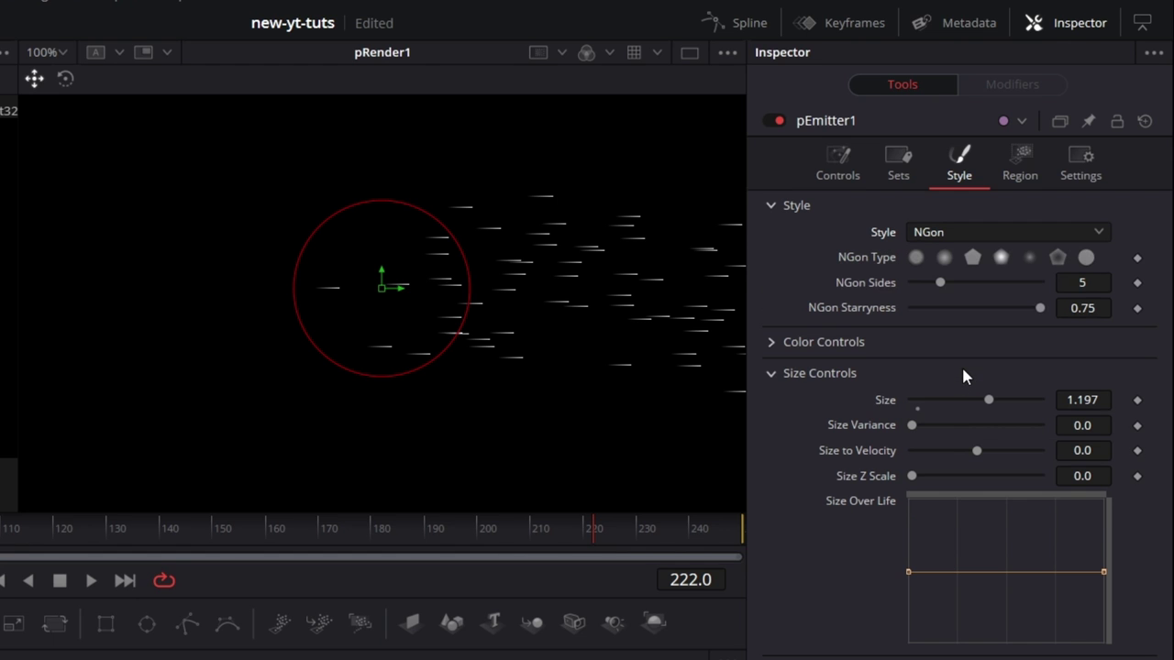
{"action": "left_click", "coordinate": [916, 259]}
{"action": "left_click", "coordinate": [945, 259]}
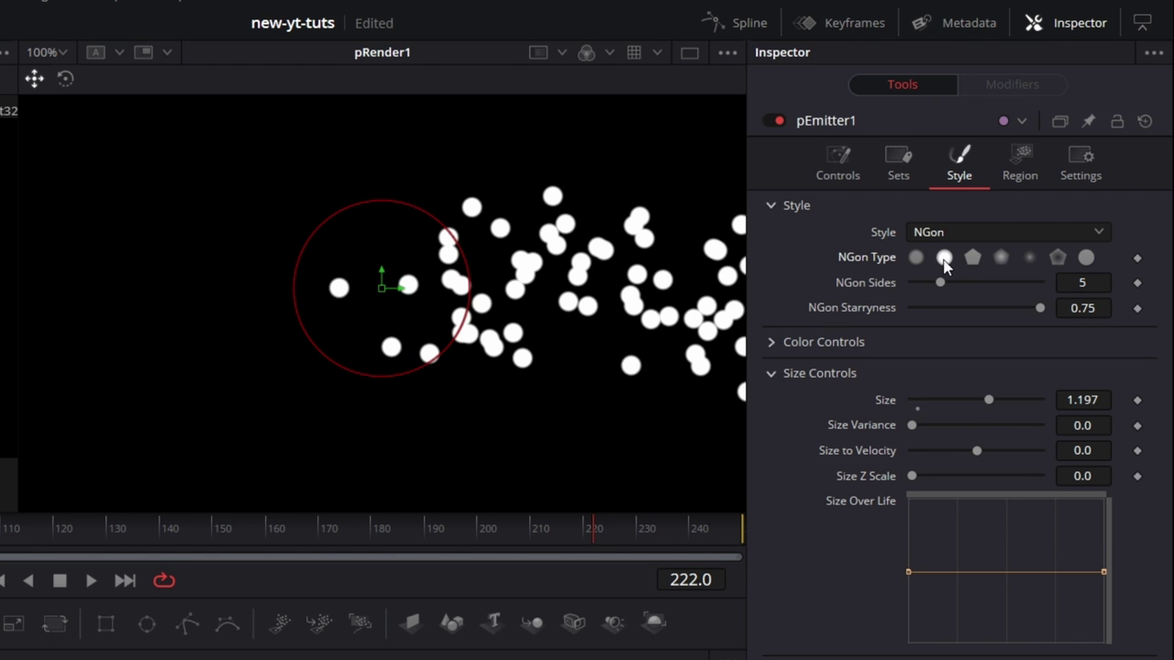
{"action": "left_click", "coordinate": [972, 259]}
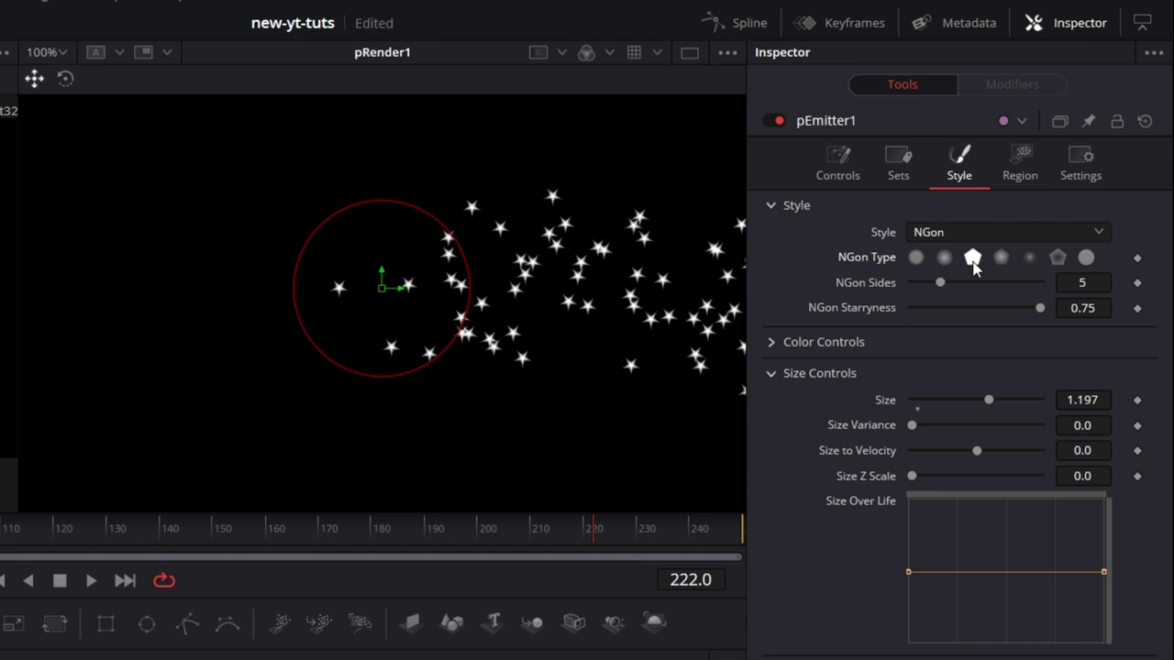
{"action": "left_click_drag", "start_coordinate": [941, 284], "coordinate": [1039, 298]}
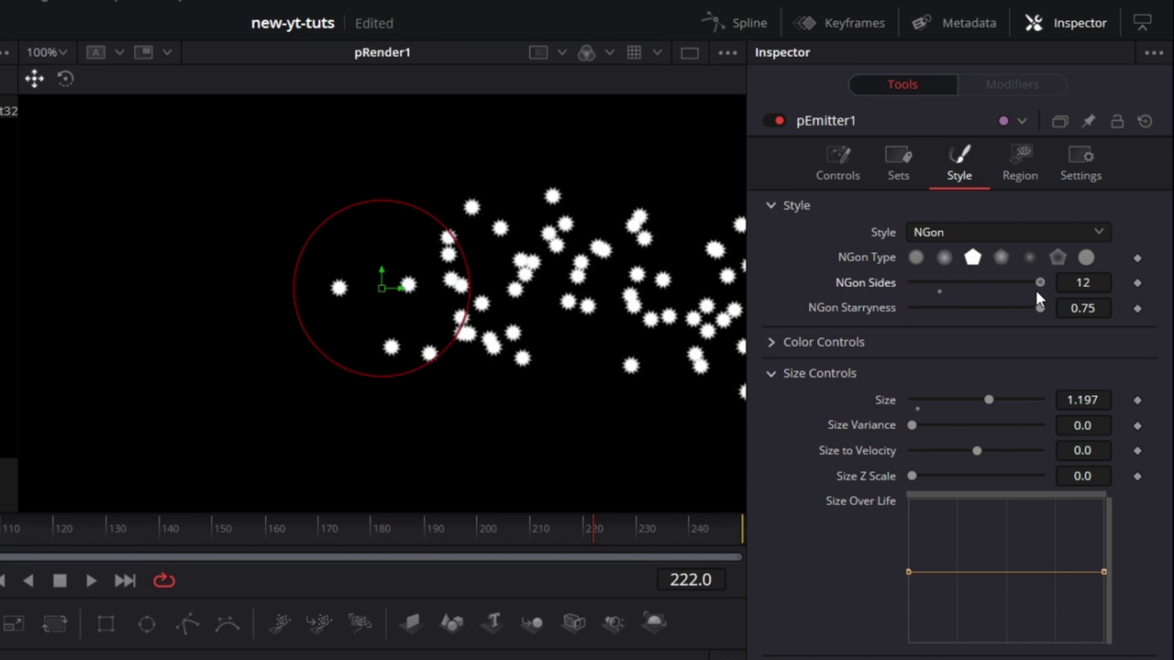
Try 20 NGon Sides on the pEmitter particles, and reset NGon Sides to the default 5
{"action": "left_click", "coordinate": [1101, 286]}
{"action": "type", "text": "20"}
{"action": "key", "text": "Tab"}
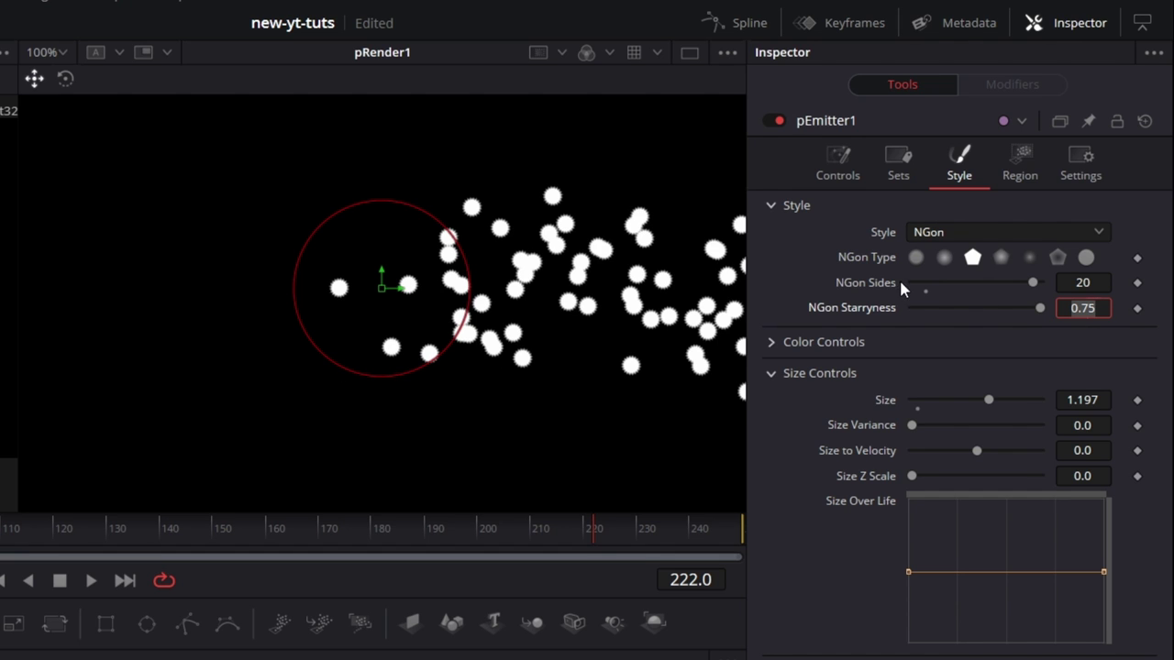
{"action": "left_click", "coordinate": [925, 290]}
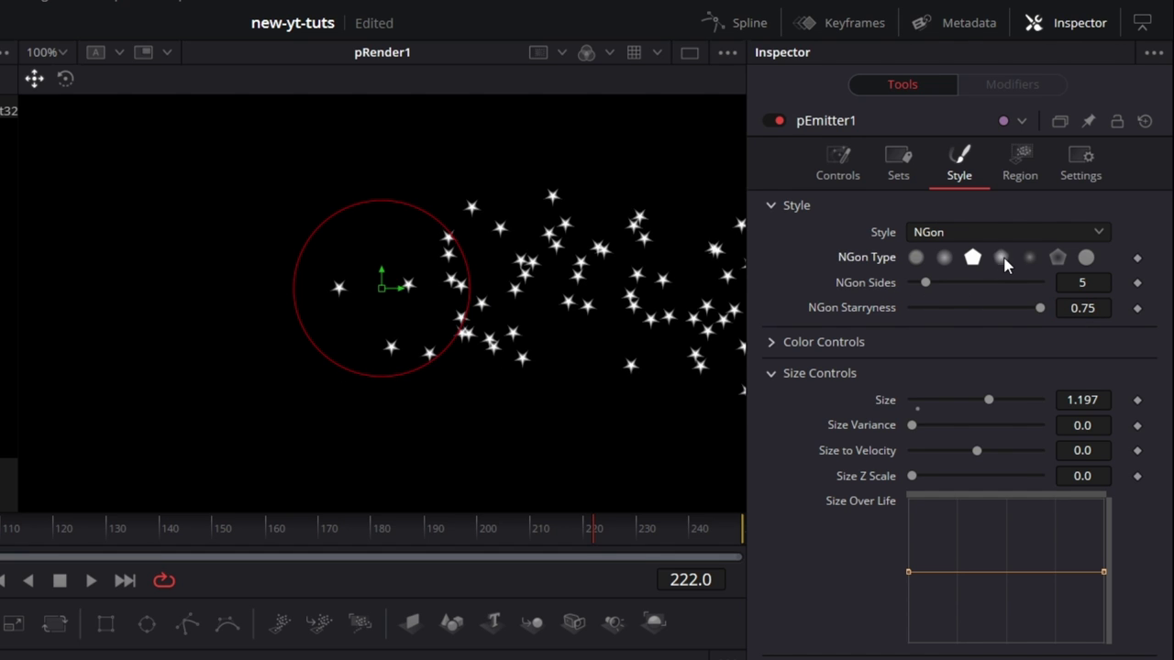
Try the shaded and outlined polygon NGon types for the particles and switch to the solid circle type
{"action": "left_click", "coordinate": [1002, 261]}
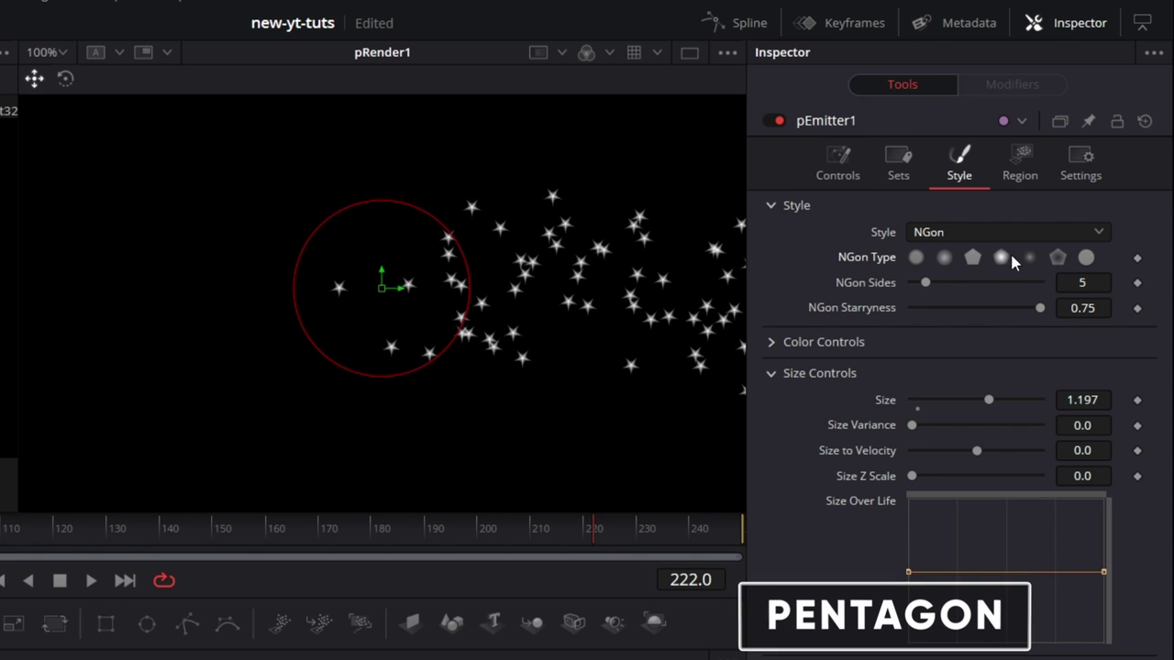
{"action": "mouse_move", "coordinate": [925, 285]}
{"action": "left_mouse_down"}
{"action": "mouse_move", "coordinate": [1043, 289]}
{"action": "mouse_move", "coordinate": [904, 302]}
{"action": "mouse_move", "coordinate": [1032, 293]}
{"action": "mouse_move", "coordinate": [925, 295]}
{"action": "left_mouse_up"}
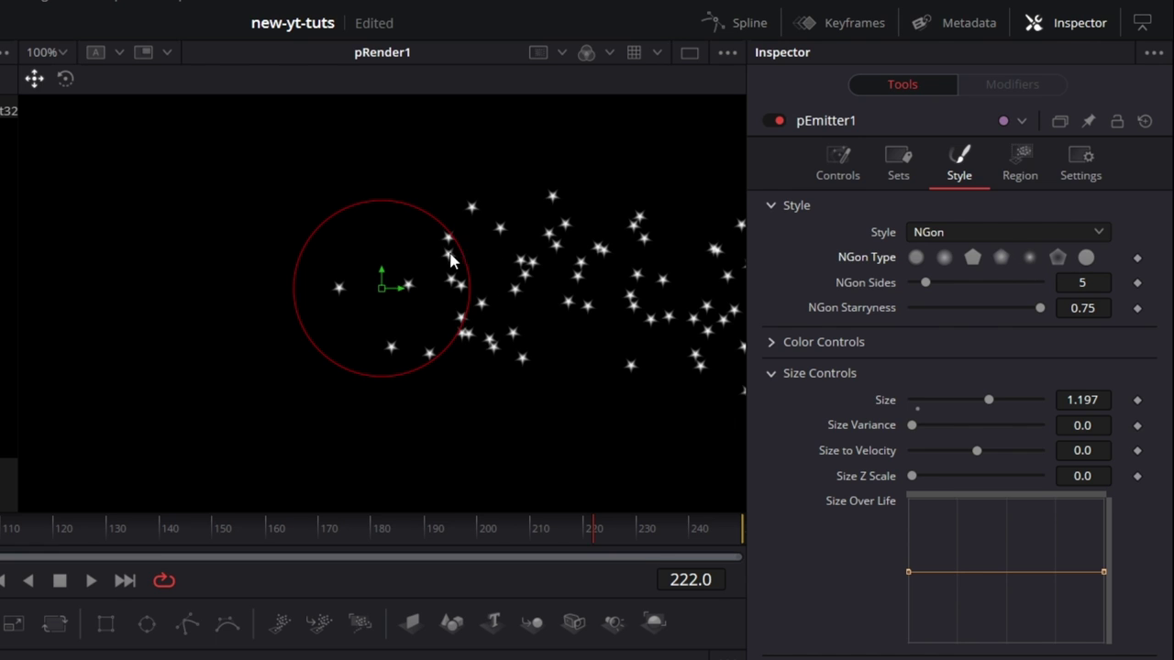
{"action": "left_click", "coordinate": [1058, 257]}
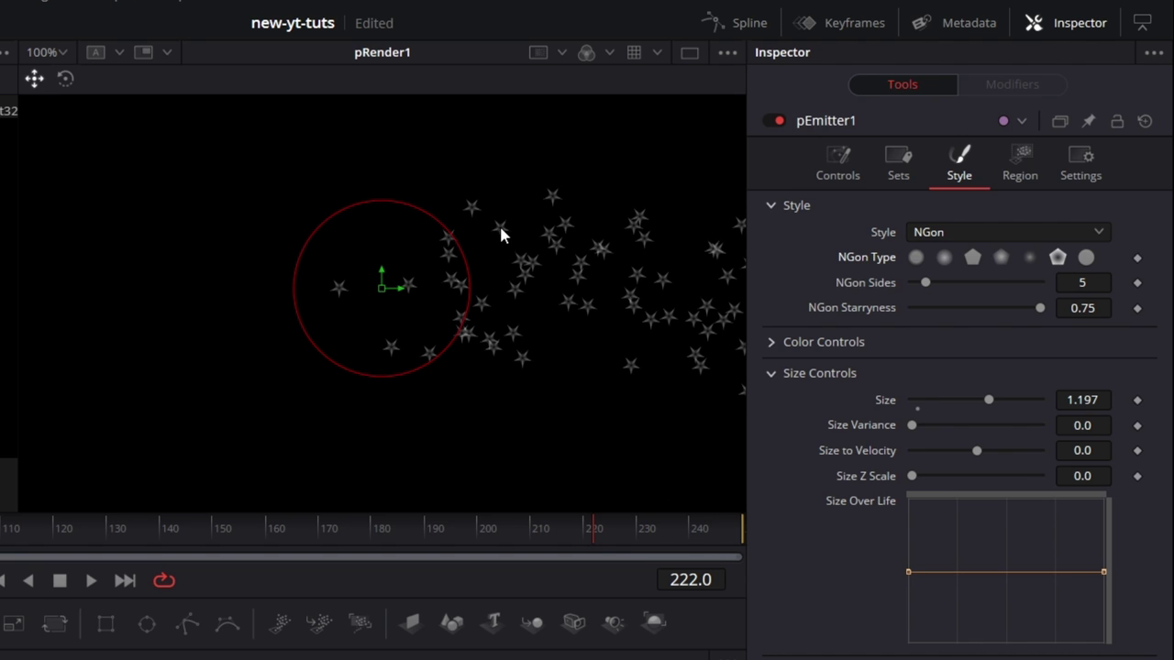
{"action": "left_click", "coordinate": [1086, 258]}
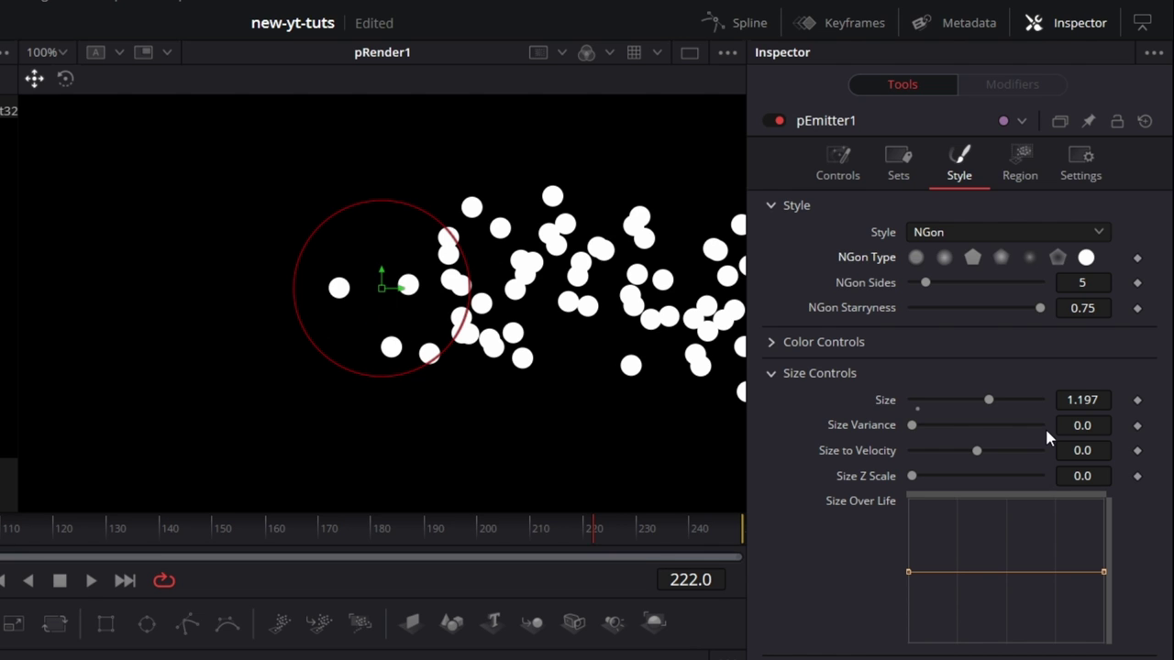
{"action": "left_click_drag", "start_coordinate": [1040, 309], "coordinate": [901, 325]}
Change the pEmitter's particle style to Point Cluster, comparing it with the Point style
{"action": "left_click", "coordinate": [999, 234]}
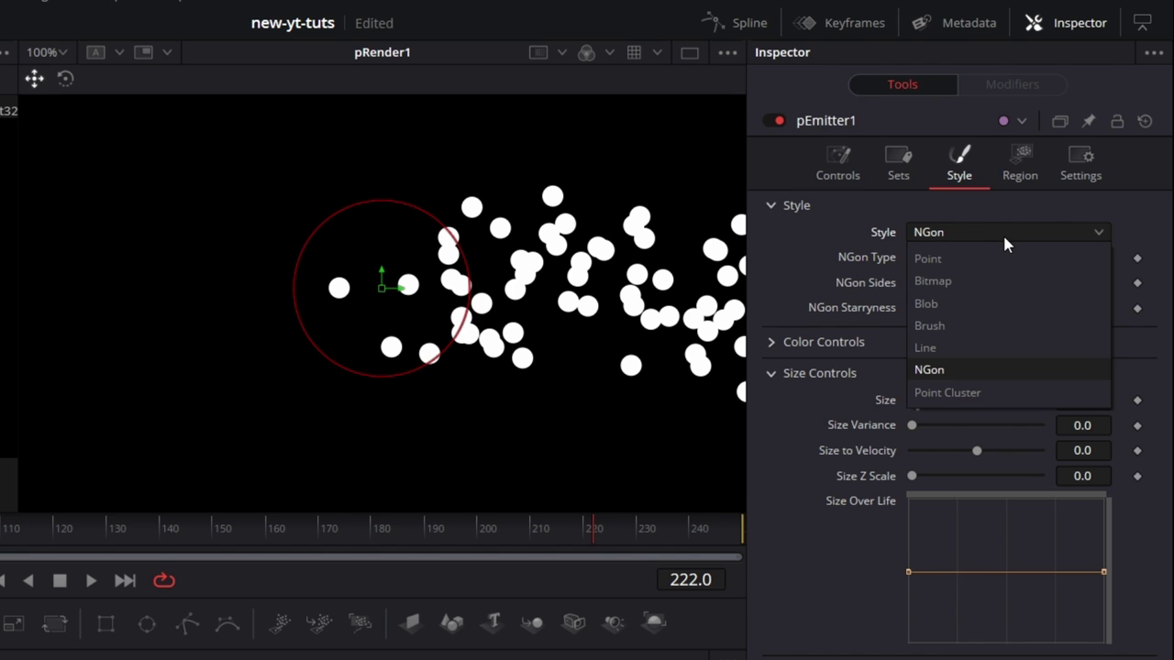
{"action": "left_click", "coordinate": [979, 392]}
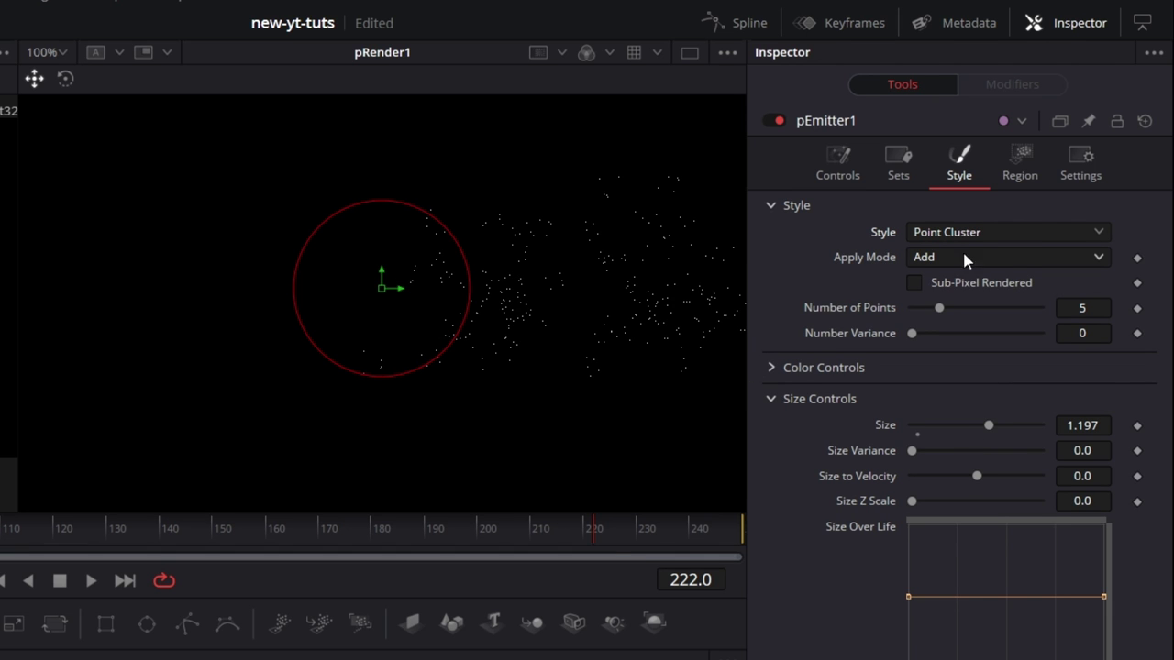
{"action": "left_click", "coordinate": [998, 232]}
{"action": "left_click", "coordinate": [986, 258]}
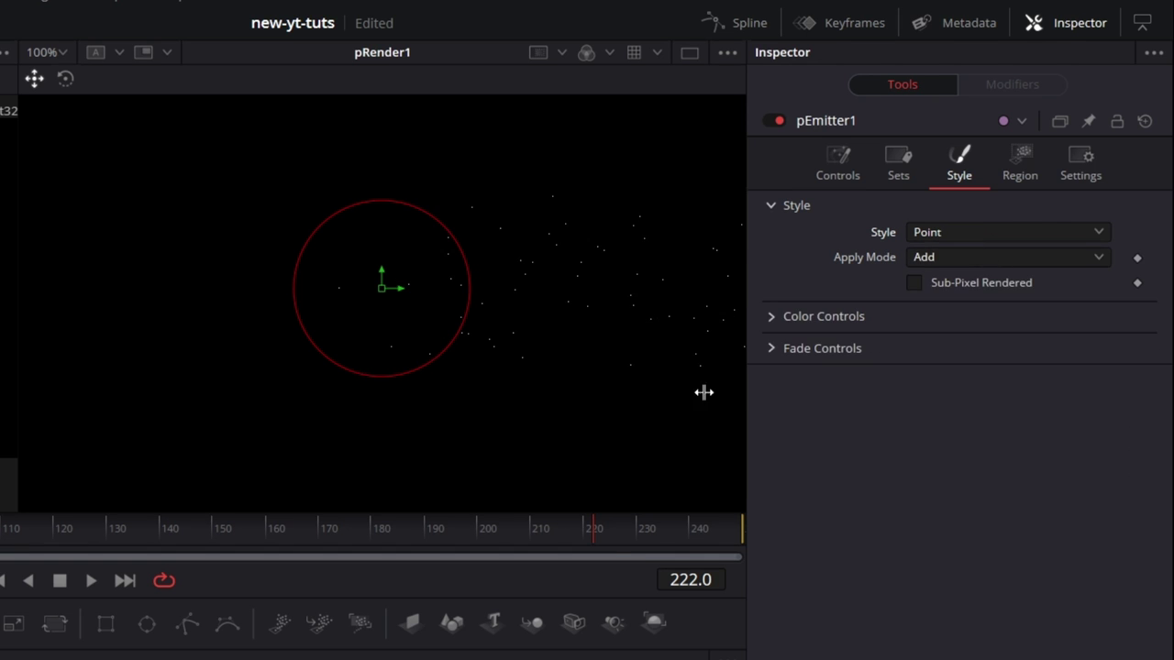
{"action": "left_click", "coordinate": [1019, 233]}
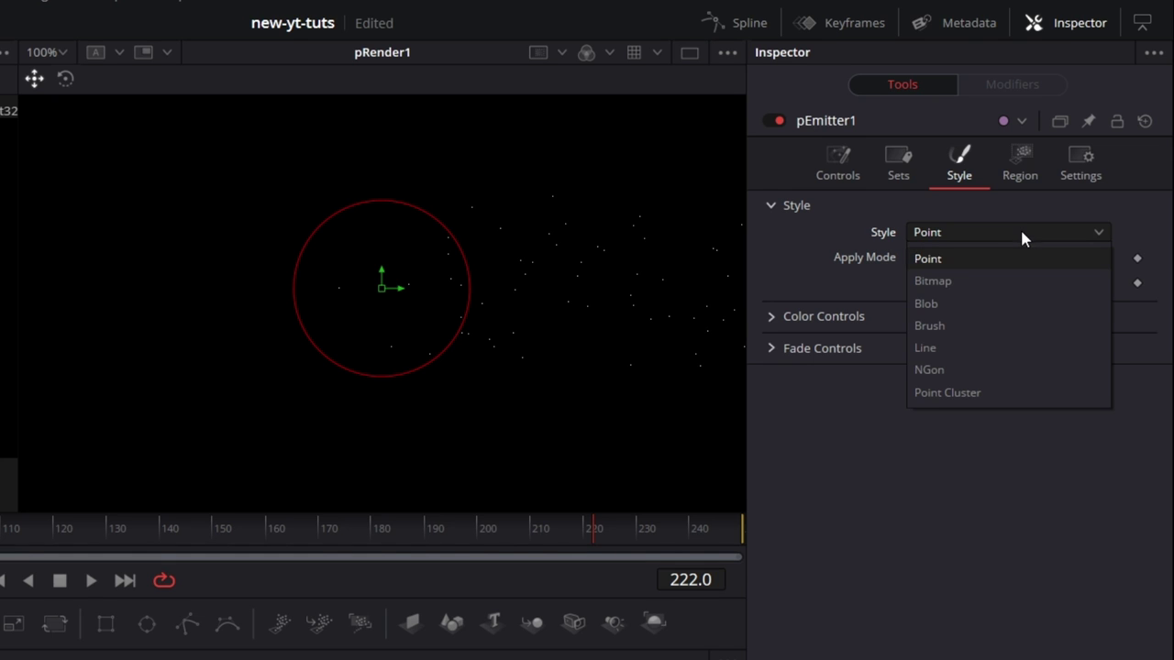
{"action": "left_click", "coordinate": [988, 400]}
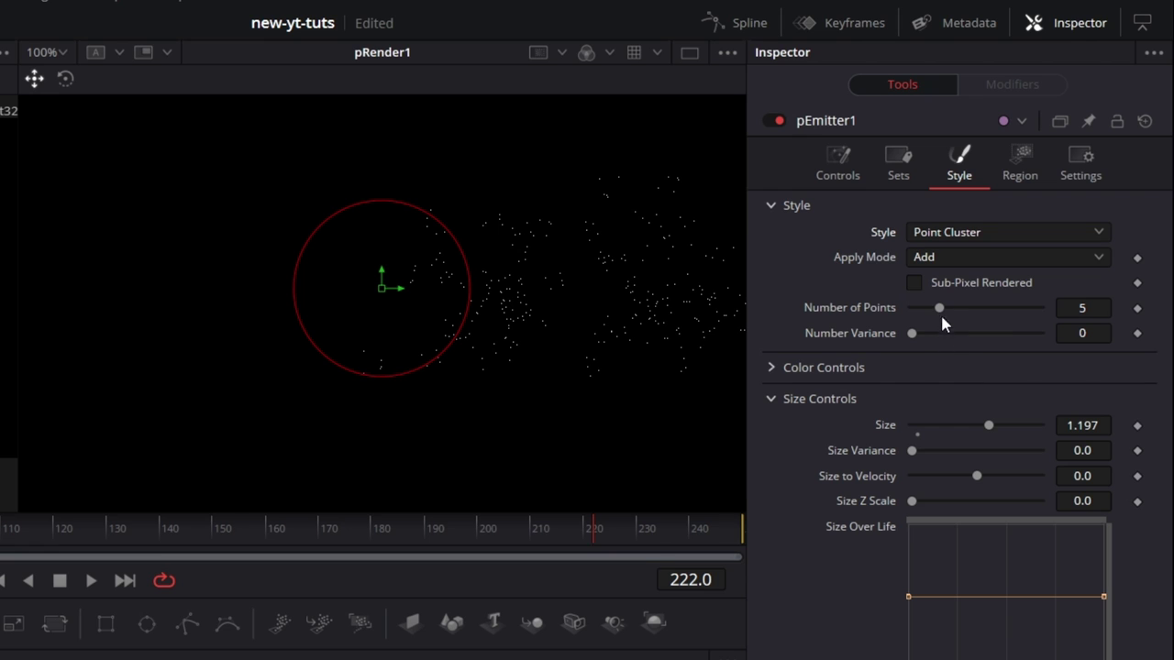
Save the project and set the point clusters' Number of Points to 14 and Number Variance to 6
{"action": "key", "text": "ctrl+s"}
{"action": "left_click_drag", "start_coordinate": [947, 309], "coordinate": [1000, 309]}
{"action": "left_click_drag", "start_coordinate": [915, 336], "coordinate": [952, 336]}
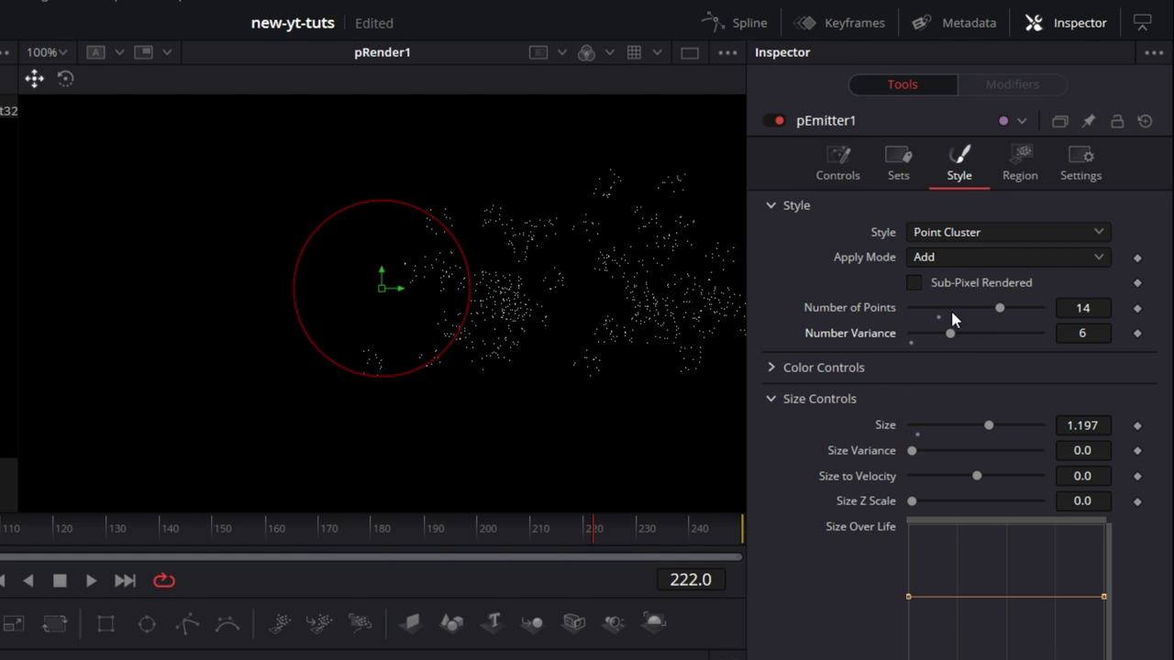
Set the particle color to magenta (#ff41fc) and change the pEmitter's particle style to Blob
{"action": "left_click", "coordinate": [771, 375]}
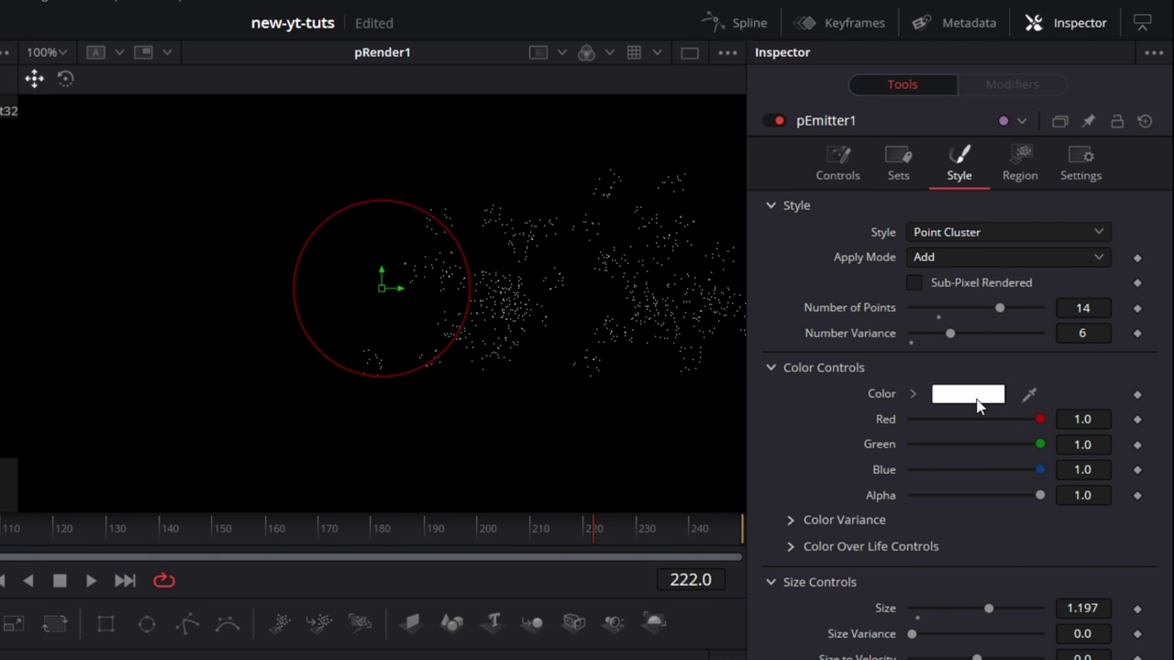
{"action": "left_click", "coordinate": [976, 404]}
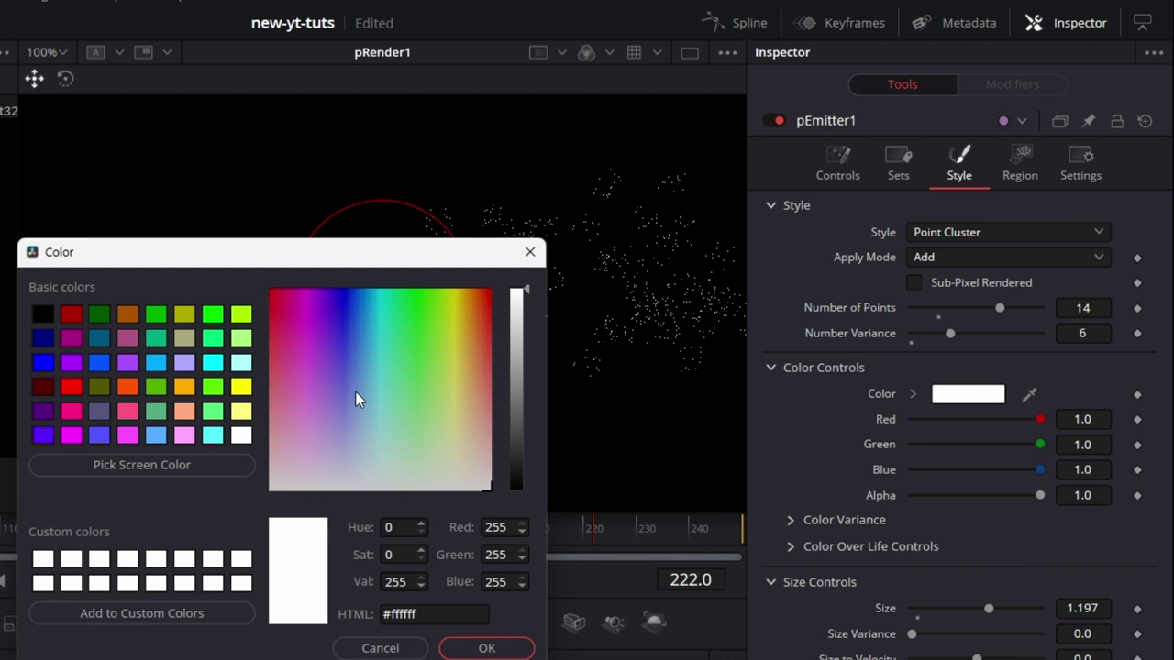
{"action": "left_click", "coordinate": [305, 340]}
{"action": "left_click", "coordinate": [486, 648]}
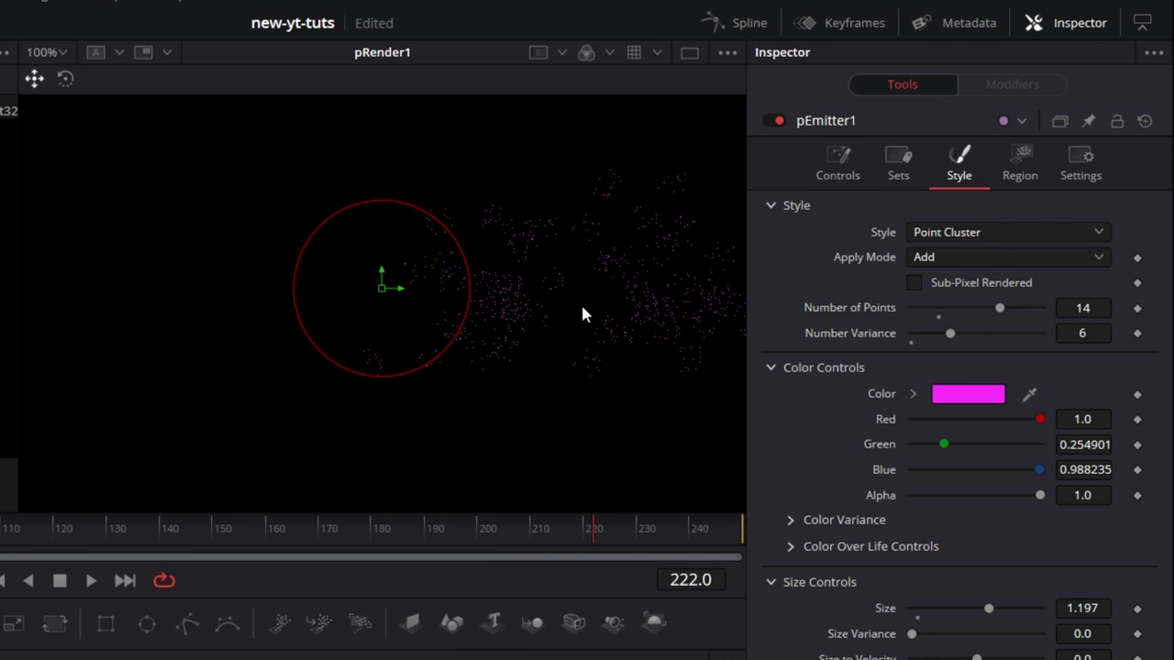
{"action": "left_click", "coordinate": [1069, 240]}
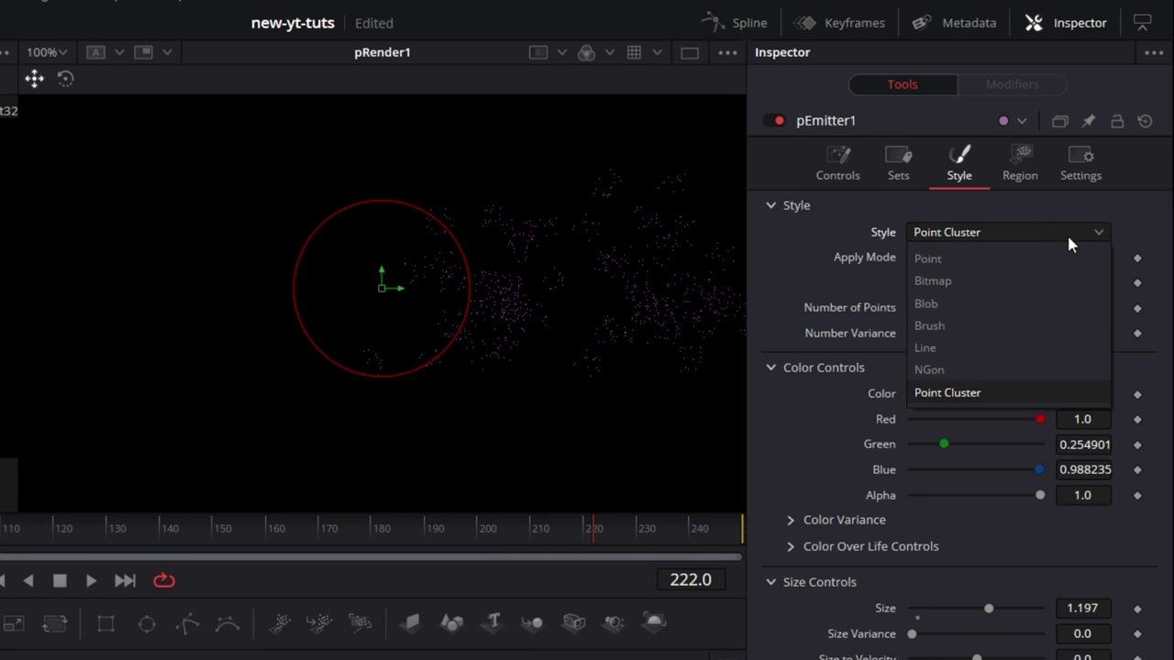
{"action": "left_click", "coordinate": [945, 300]}
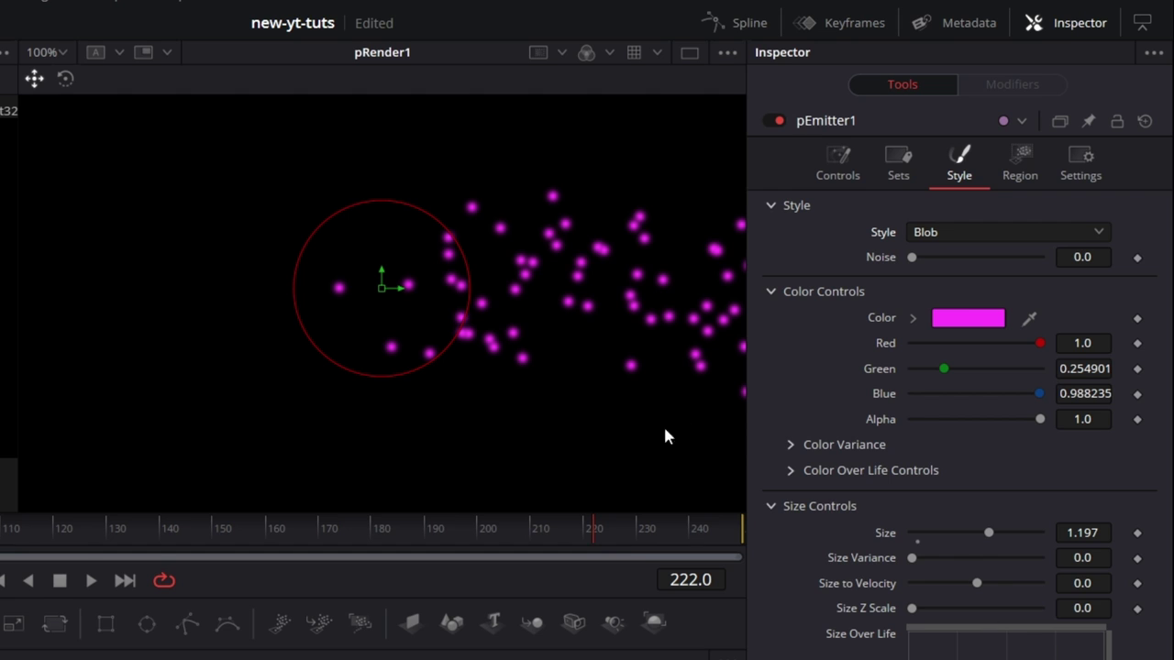
Set the low value of the blob particles' Red Variance to -0.65
{"action": "left_click", "coordinate": [790, 446]}
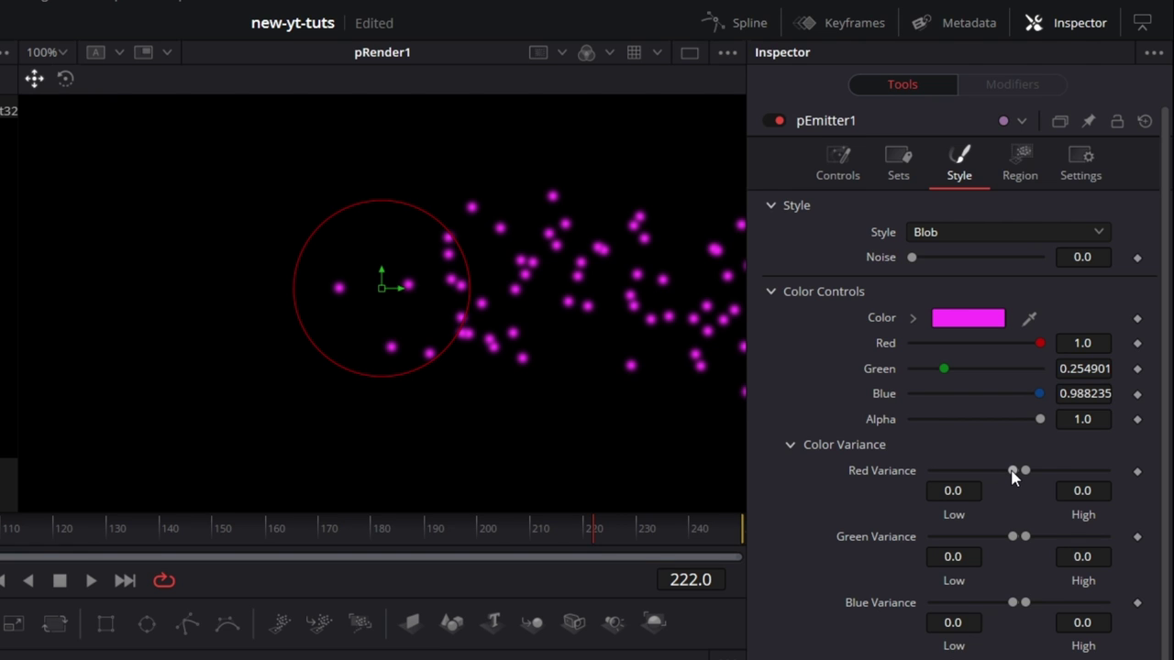
{"action": "left_click_drag", "start_coordinate": [1012, 471], "coordinate": [992, 469]}
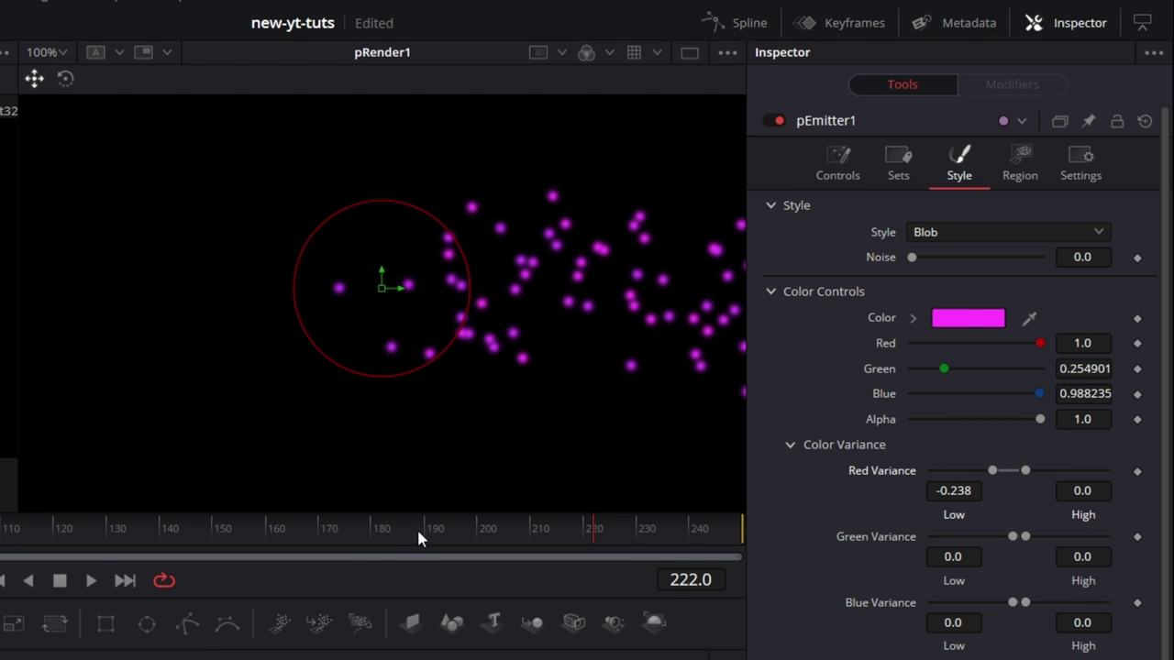
{"action": "left_click_drag", "start_coordinate": [991, 472], "coordinate": [959, 472]}
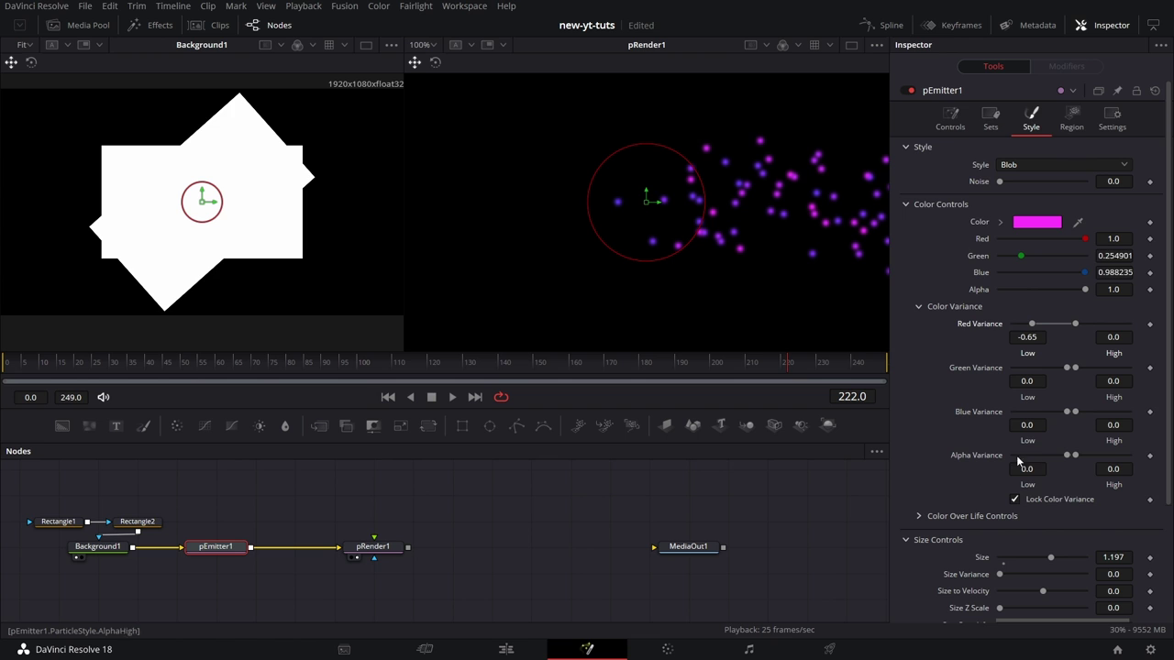
Expand the Color Over Life Controls and reset the particles' Red Variance to its default of 0.0
{"action": "scroll", "coordinate": [1073, 479], "scroll_direction": "down", "scroll_amount": 3}
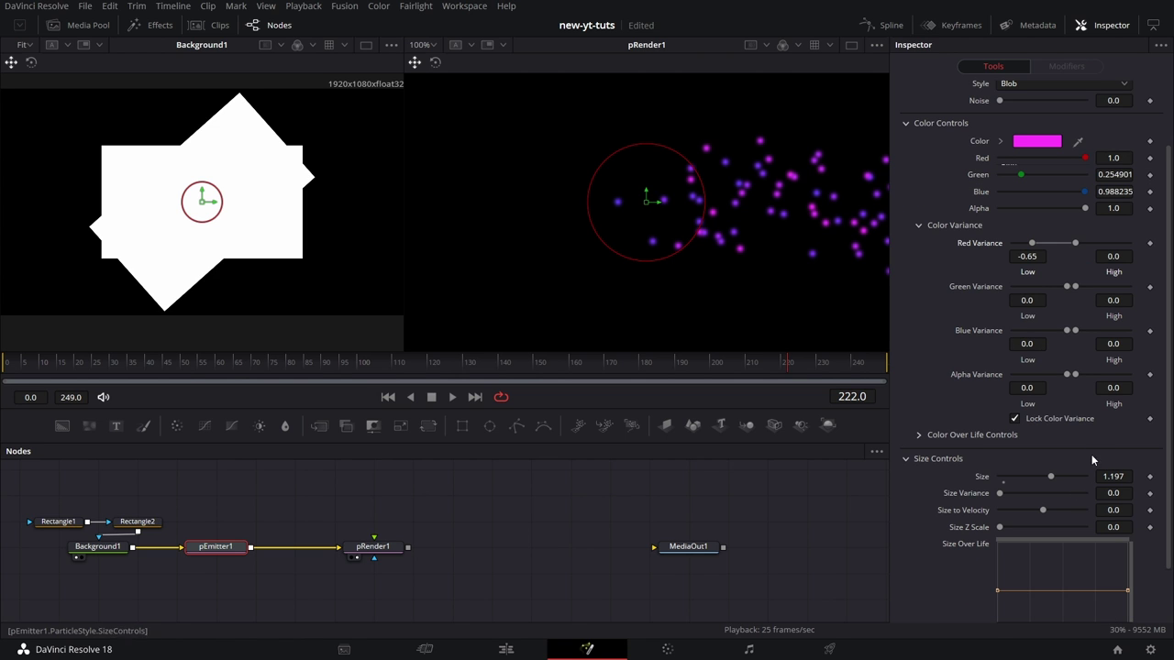
{"action": "scroll", "coordinate": [1101, 444], "scroll_direction": "down", "scroll_amount": 2}
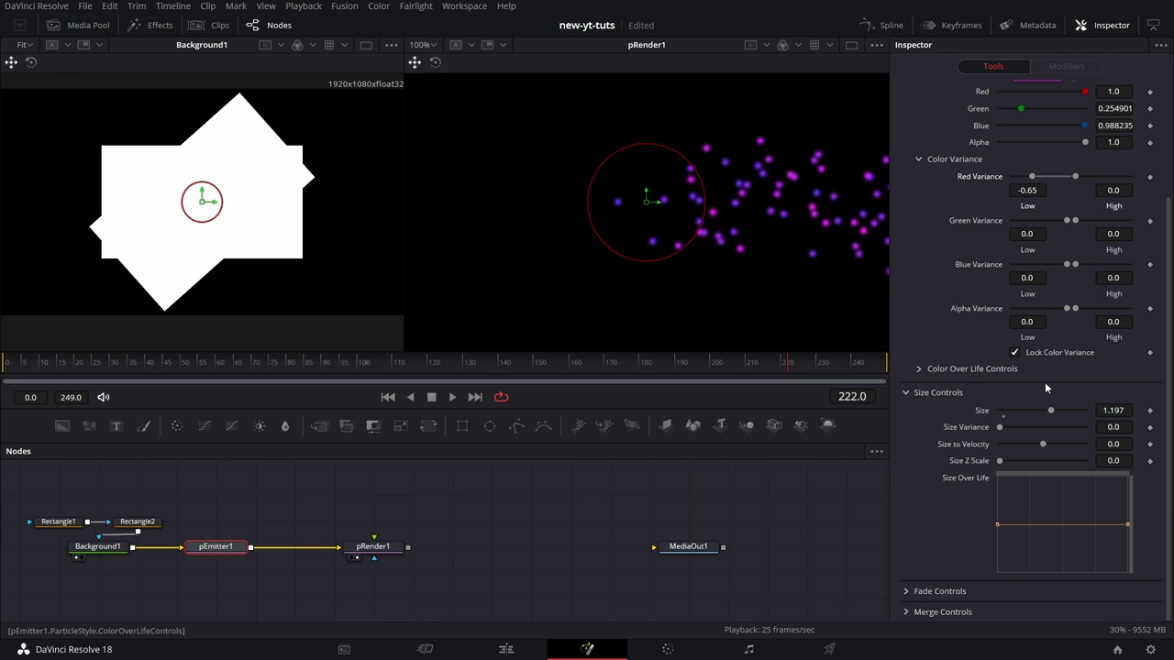
{"action": "left_click", "coordinate": [918, 369]}
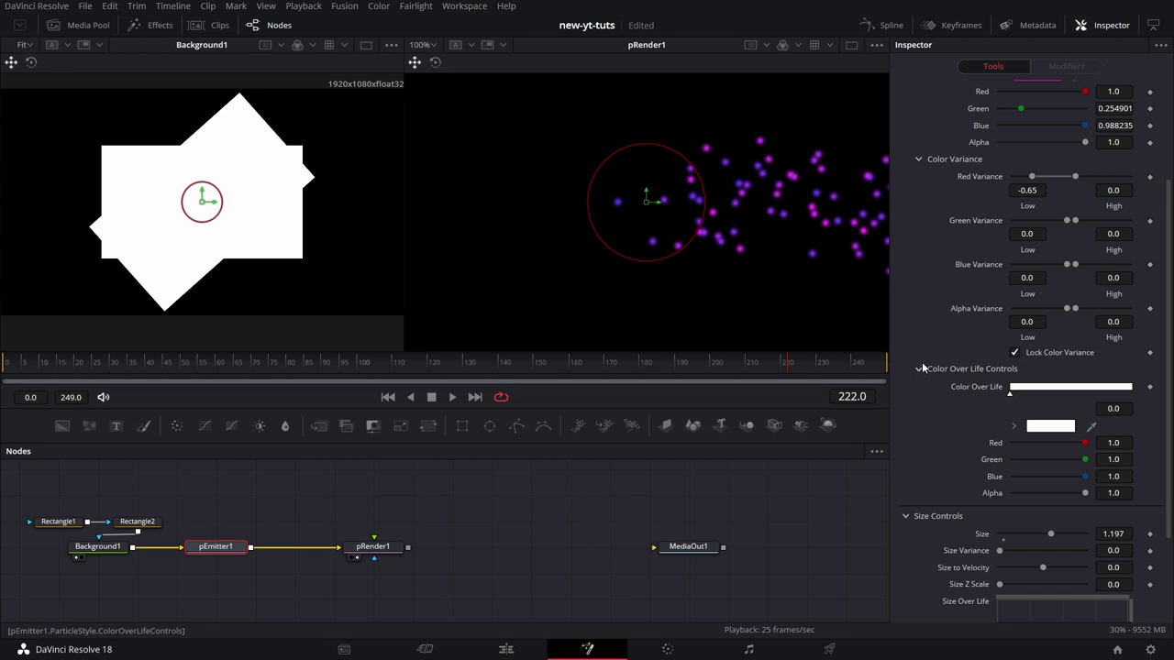
{"action": "scroll", "coordinate": [925, 386], "scroll_direction": "down", "scroll_amount": 2}
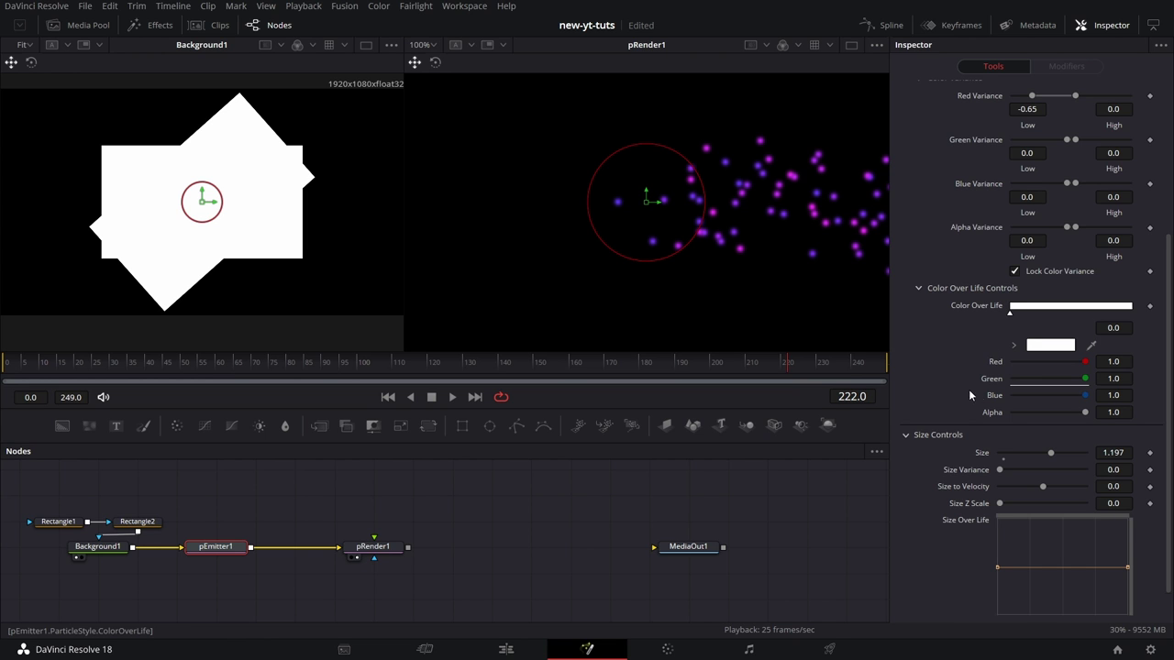
{"action": "scroll", "coordinate": [968, 321], "scroll_direction": "up", "scroll_amount": 4}
{"action": "double_click", "coordinate": [989, 259]}
{"action": "scroll", "coordinate": [967, 508], "scroll_direction": "down", "scroll_amount": 2}
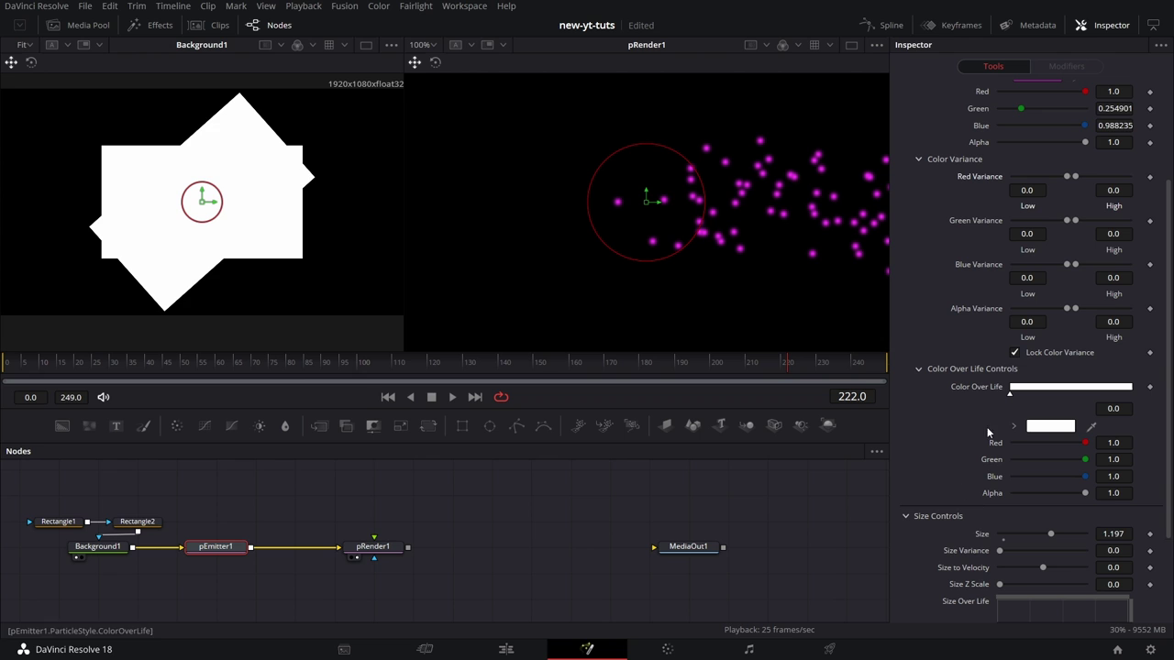
Add a stop at about 0.59 on the Color Over Life gradient and color it red
{"action": "left_click", "coordinate": [1082, 391]}
{"action": "left_click", "coordinate": [1060, 428]}
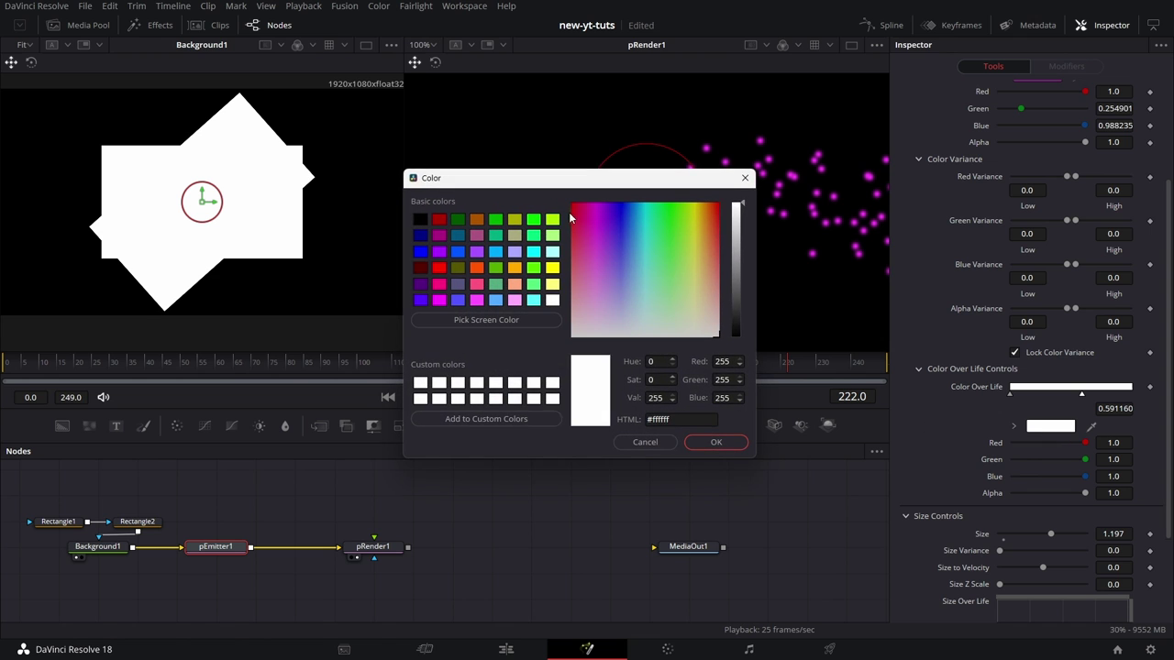
{"action": "left_click_drag", "start_coordinate": [572, 207], "coordinate": [570, 190]}
{"action": "left_click", "coordinate": [713, 442]}
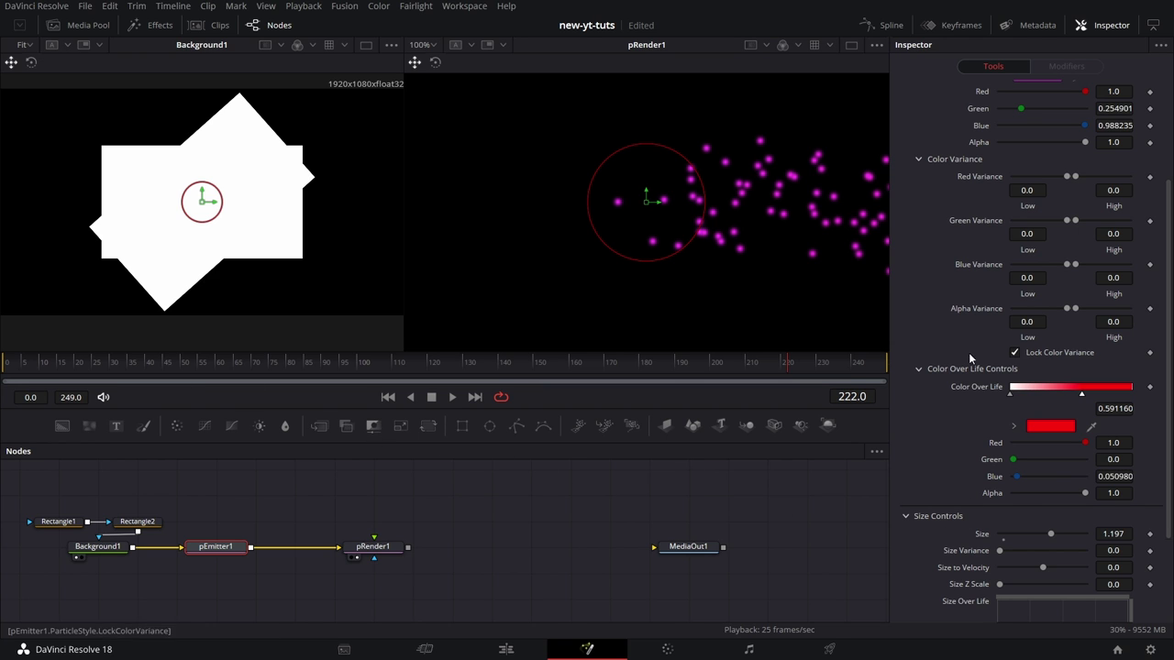
Set the pEmitter's Lifespan to 50 and save the project
{"action": "scroll", "coordinate": [979, 303], "scroll_direction": "up", "scroll_amount": 3}
{"action": "left_click", "coordinate": [950, 120]}
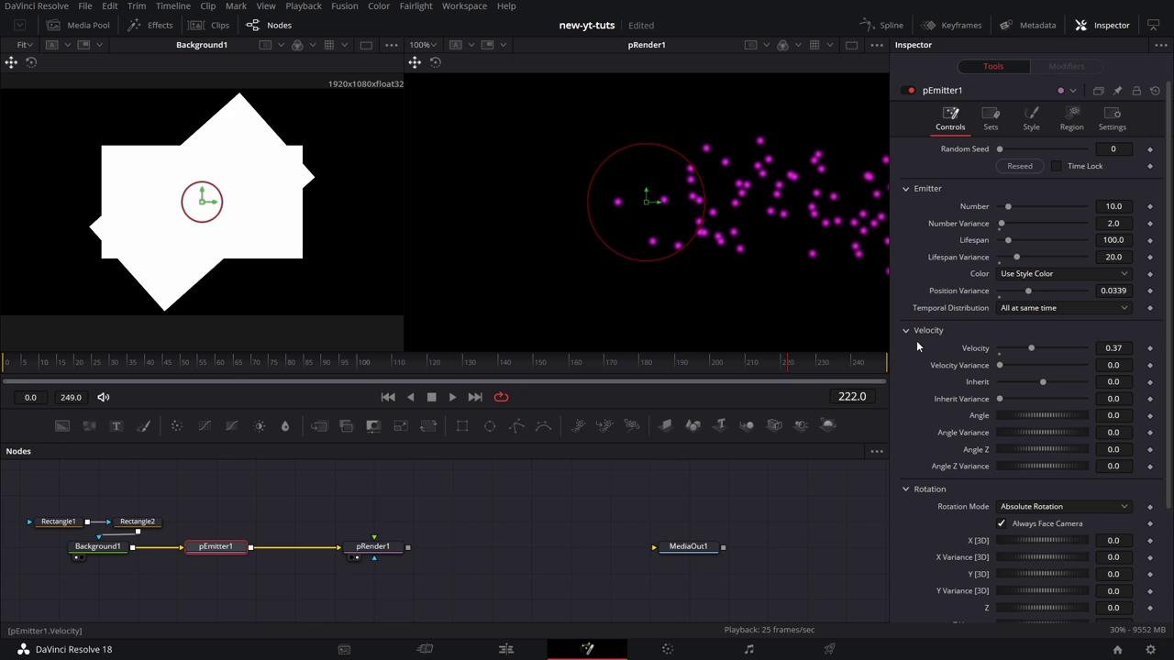
{"action": "left_click", "coordinate": [1124, 239]}
{"action": "type", "text": "50"}
{"action": "key", "text": "Tab"}
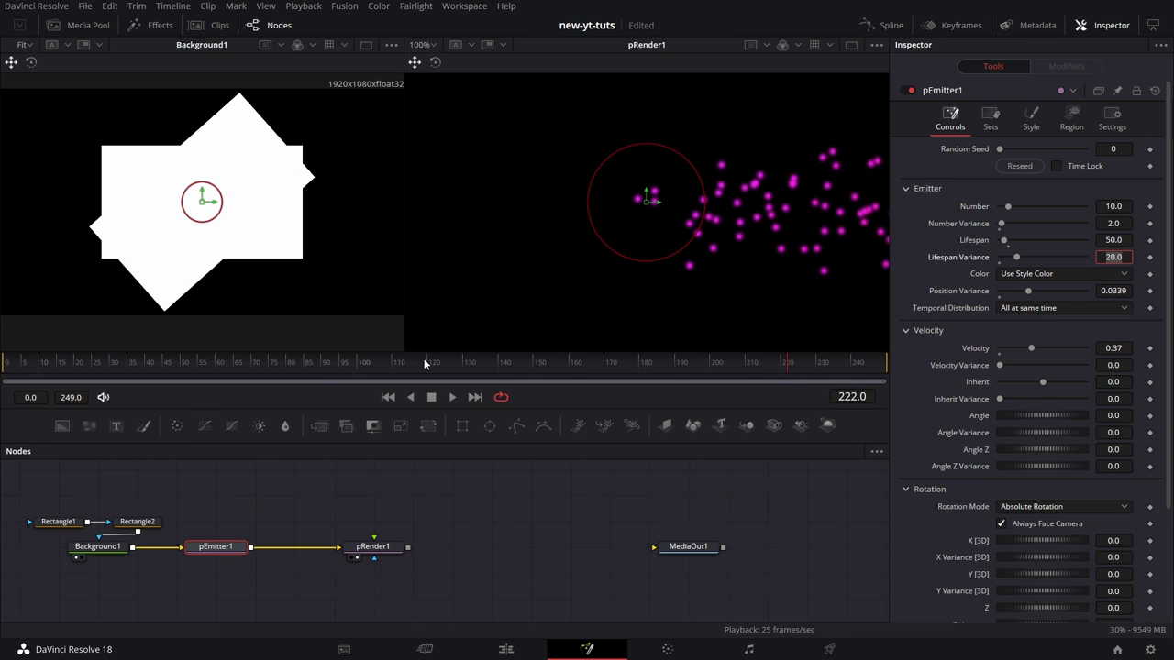
{"action": "key", "text": "ctrl+s"}
Change the base color of the pEmitter's blob particles to white
{"action": "left_click", "coordinate": [1034, 121]}
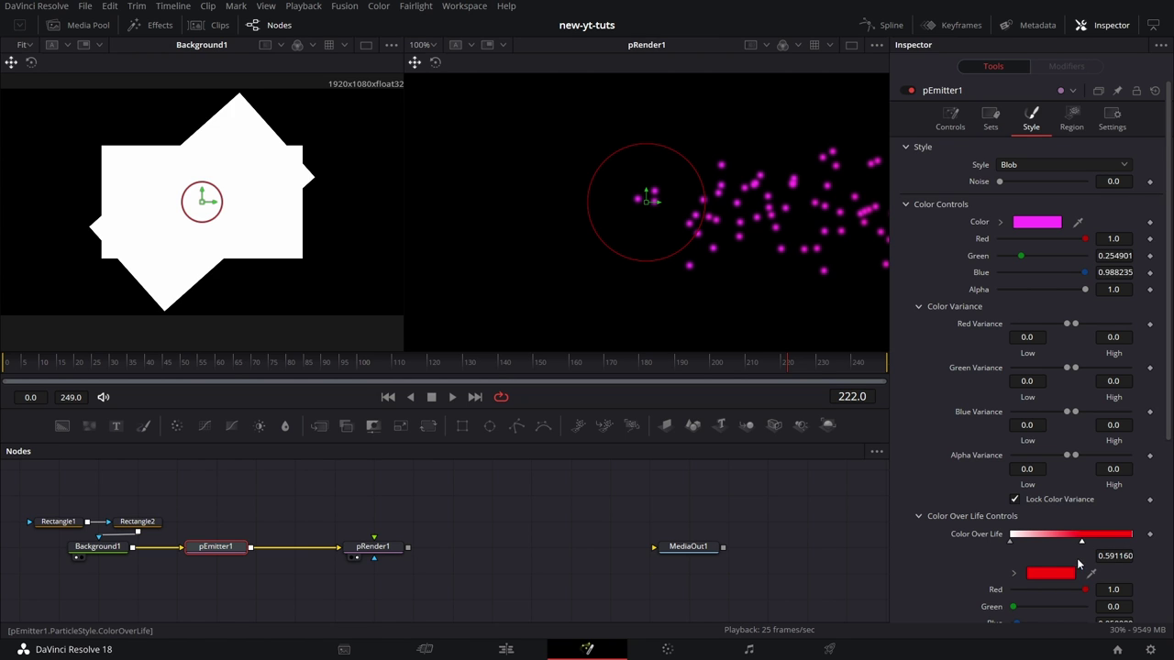
{"action": "left_click", "coordinate": [1042, 223]}
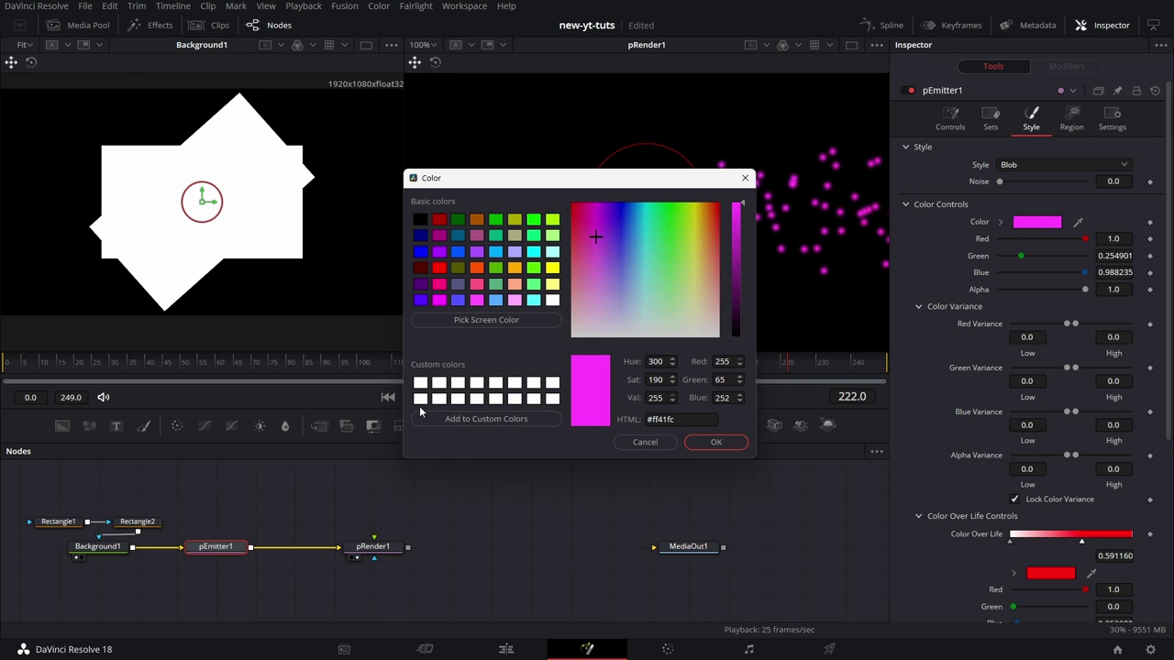
{"action": "left_click", "coordinate": [420, 383]}
{"action": "left_click", "coordinate": [714, 443]}
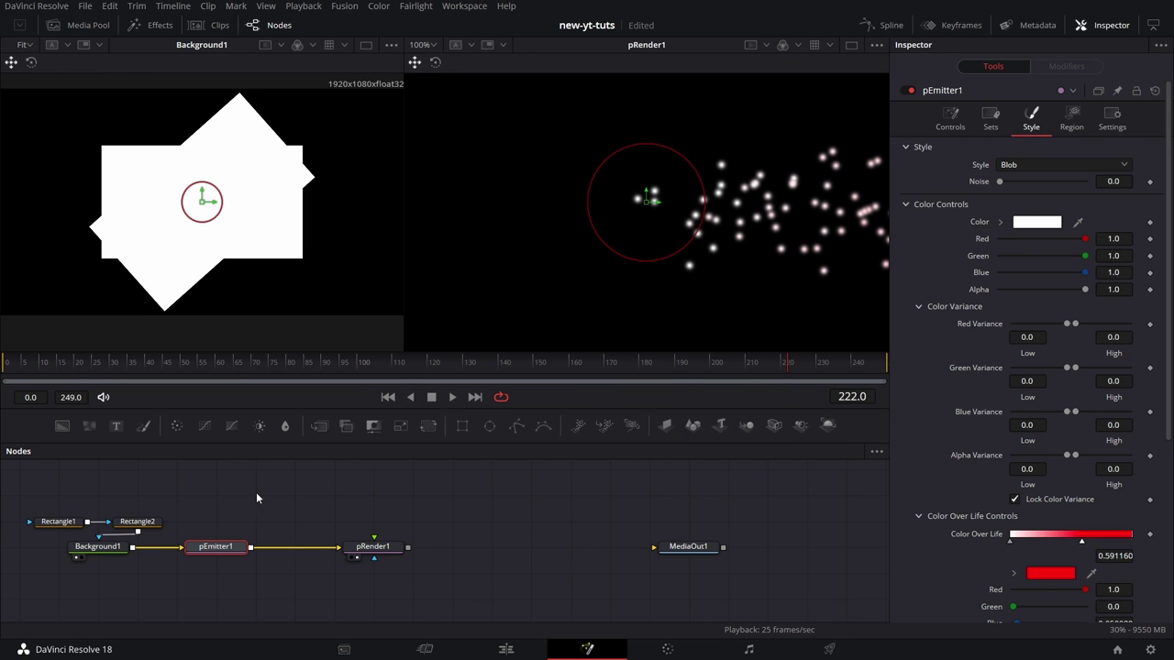
Play the particle animation from near the start to preview the white-to-red Color Over Life gradient
{"action": "left_click", "coordinate": [10, 365]}
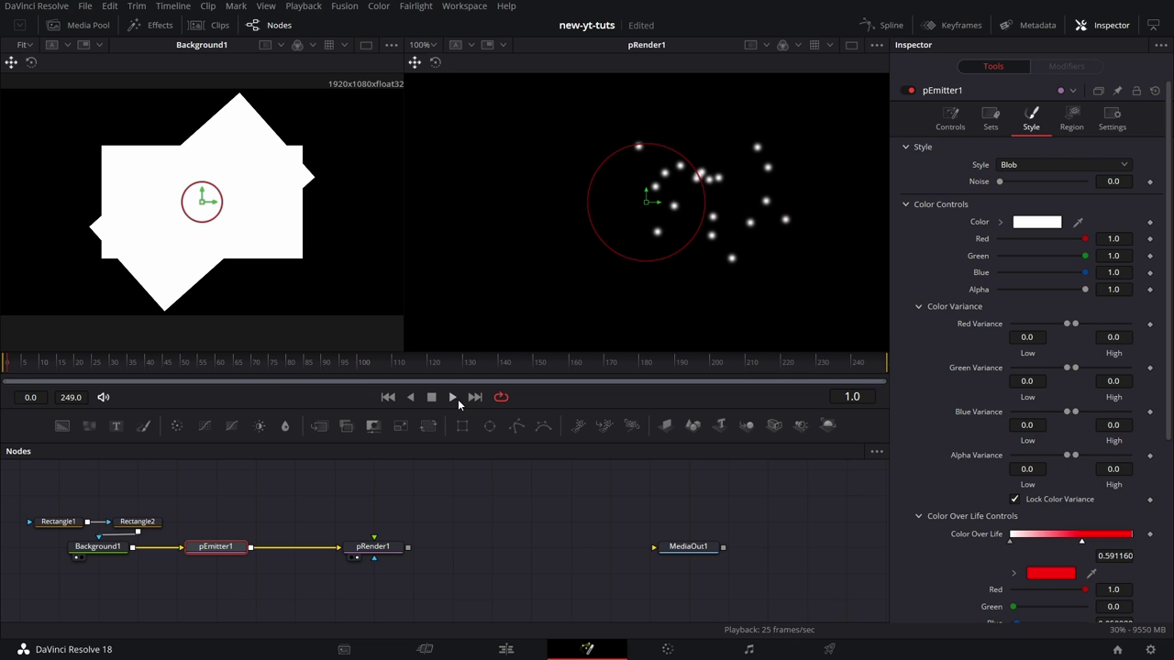
{"action": "left_click", "coordinate": [455, 396]}
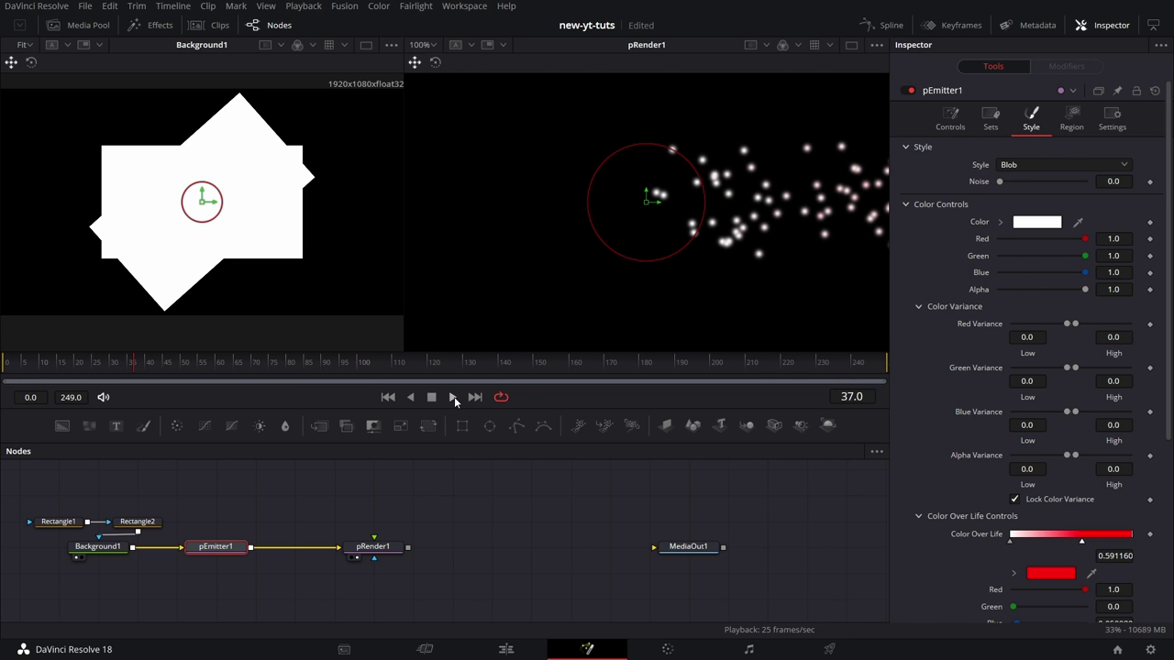
{"action": "scroll", "coordinate": [1027, 367], "scroll_direction": "down", "scroll_amount": 2}
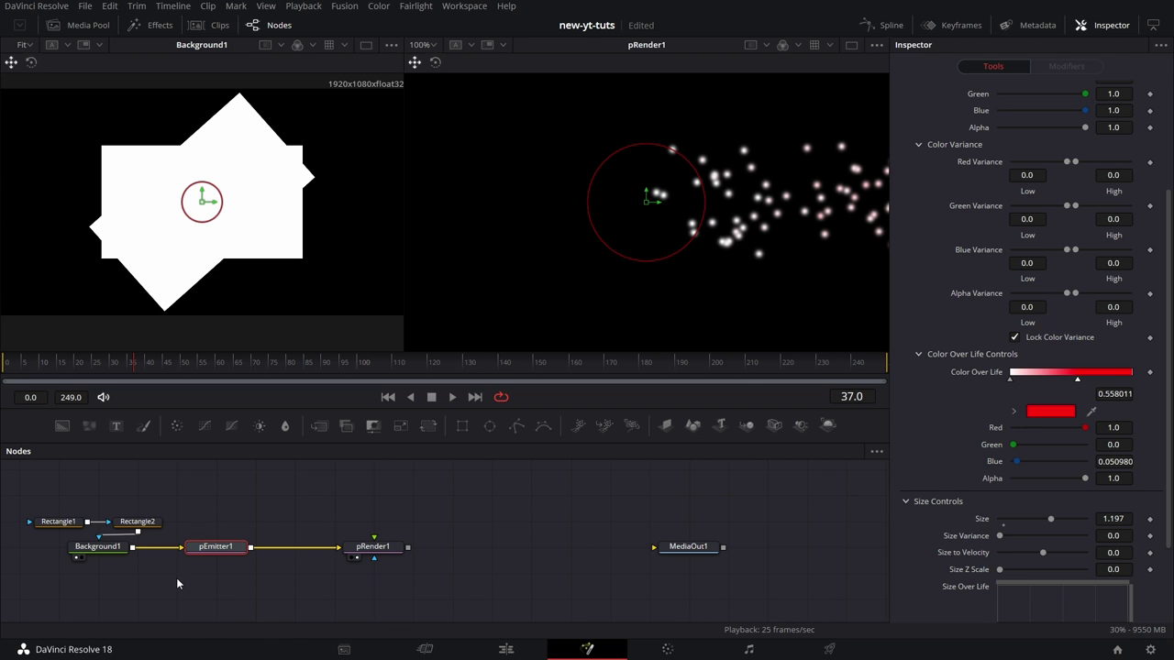
Lower the pEmitter's Velocity to 0.055 and play the particle animation from the first frame
{"action": "scroll", "coordinate": [964, 206], "scroll_direction": "up", "scroll_amount": 2}
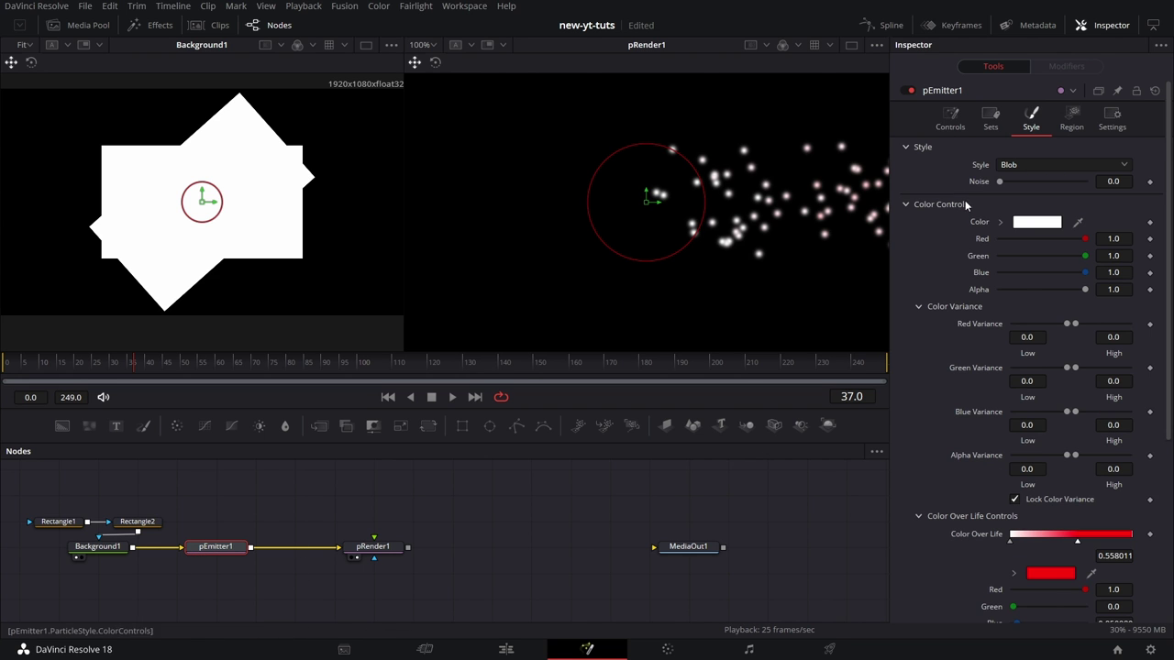
{"action": "left_click", "coordinate": [950, 119]}
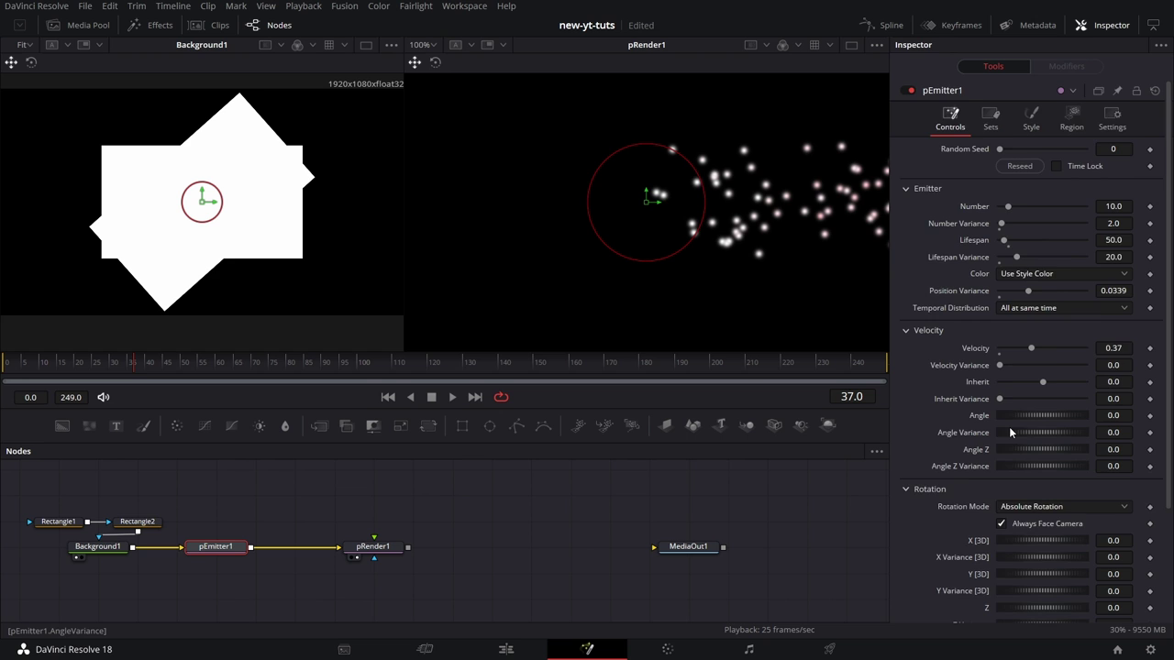
{"action": "scroll", "coordinate": [1009, 429], "scroll_direction": "down", "scroll_amount": 2}
{"action": "scroll", "coordinate": [1009, 426], "scroll_direction": "up", "scroll_amount": 2}
{"action": "left_click_drag", "start_coordinate": [1030, 346], "coordinate": [1004, 350]}
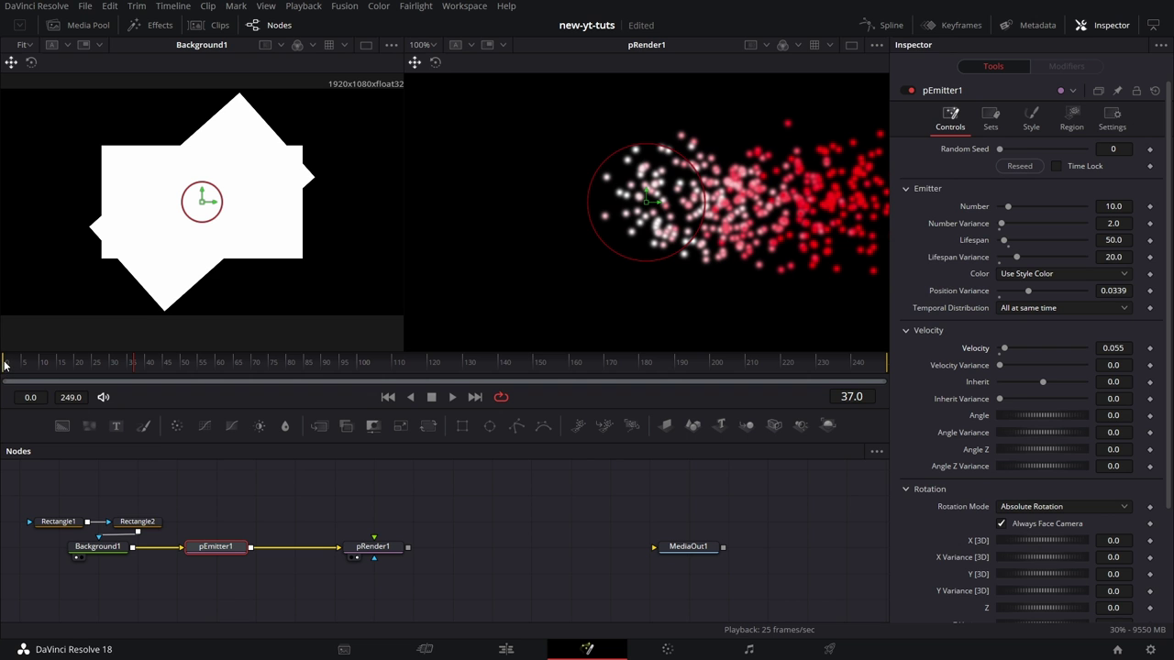
{"action": "left_click", "coordinate": [4, 363]}
{"action": "left_click", "coordinate": [451, 397]}
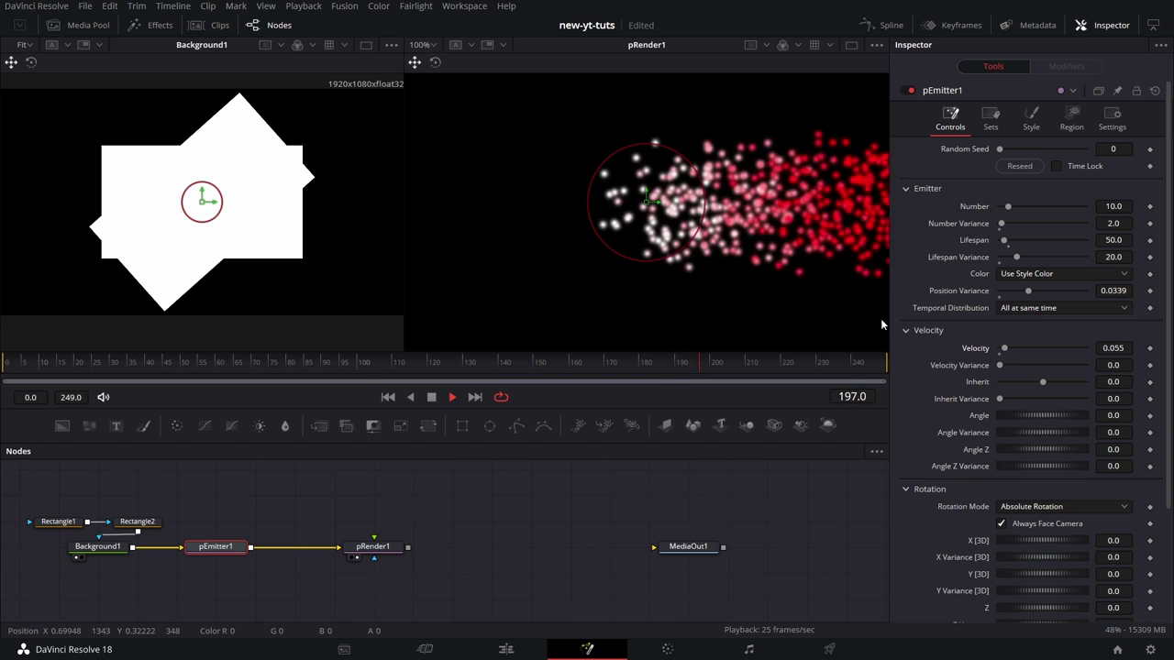
Stop playback and add a stop at about 0.30 on the Color Over Life gradient, coloring it purple #650cff
{"action": "left_click", "coordinate": [1041, 114]}
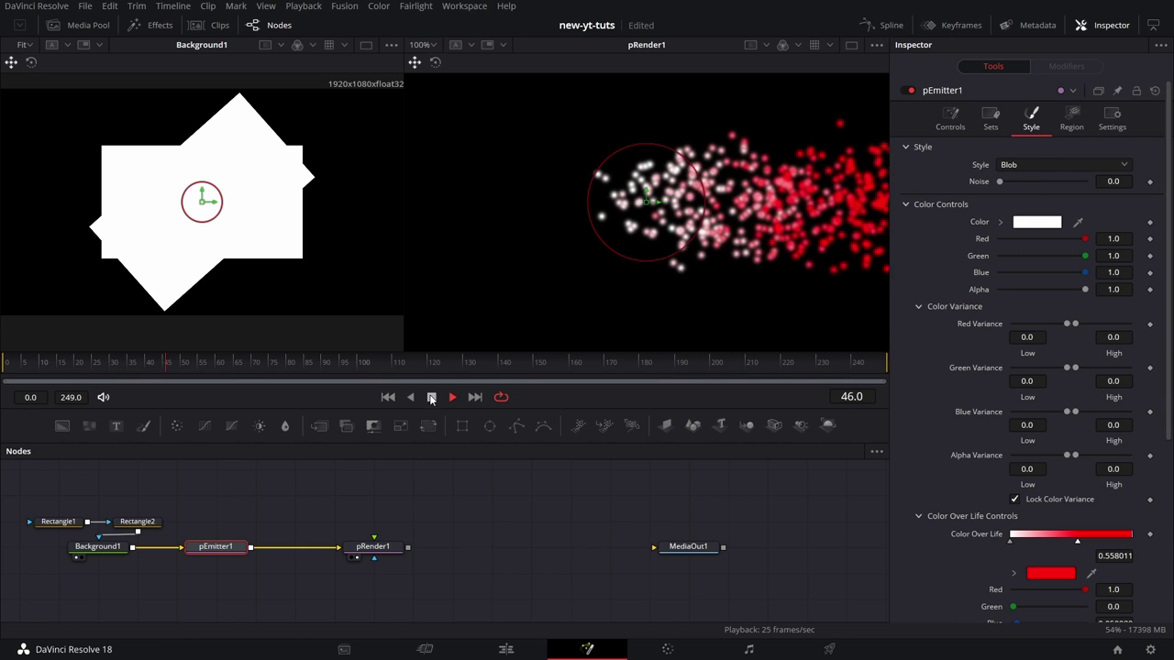
{"action": "left_click", "coordinate": [431, 397]}
{"action": "scroll", "coordinate": [930, 555], "scroll_direction": "down", "scroll_amount": 5}
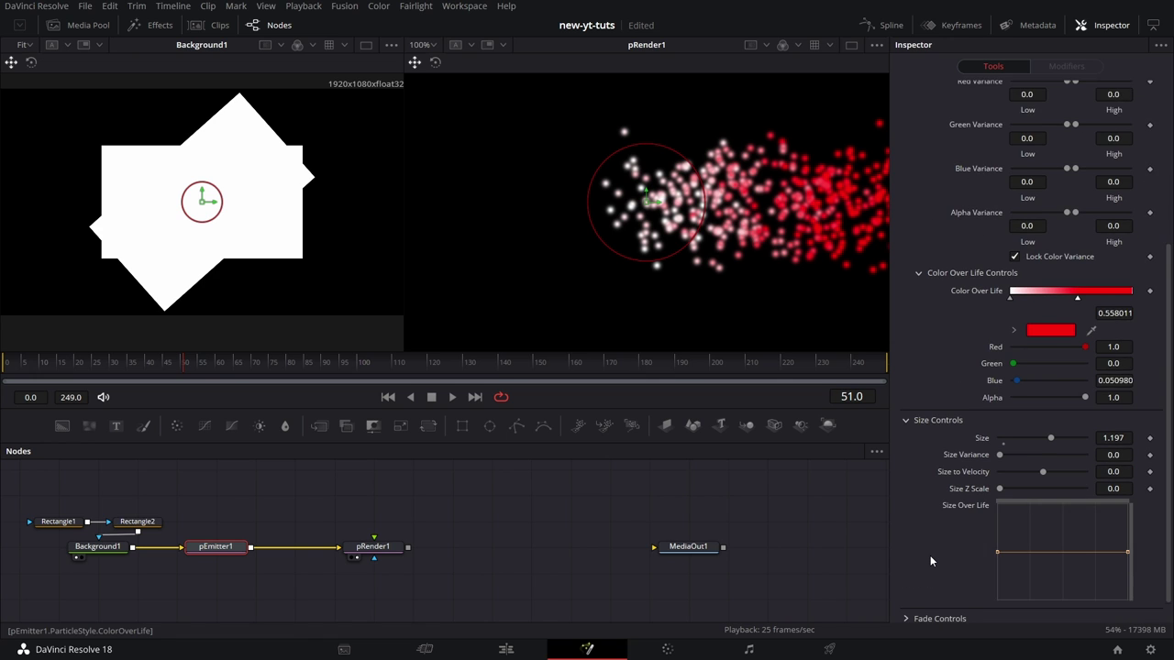
{"action": "scroll", "coordinate": [930, 555], "scroll_direction": "down", "scroll_amount": 1}
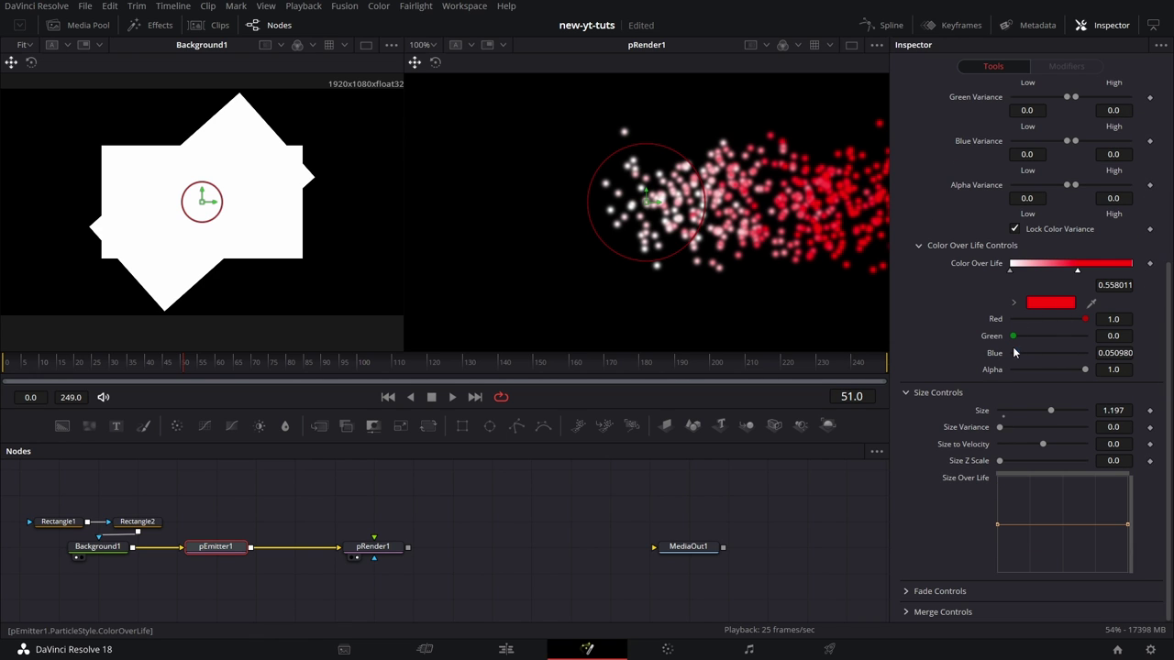
{"action": "left_click", "coordinate": [1048, 303]}
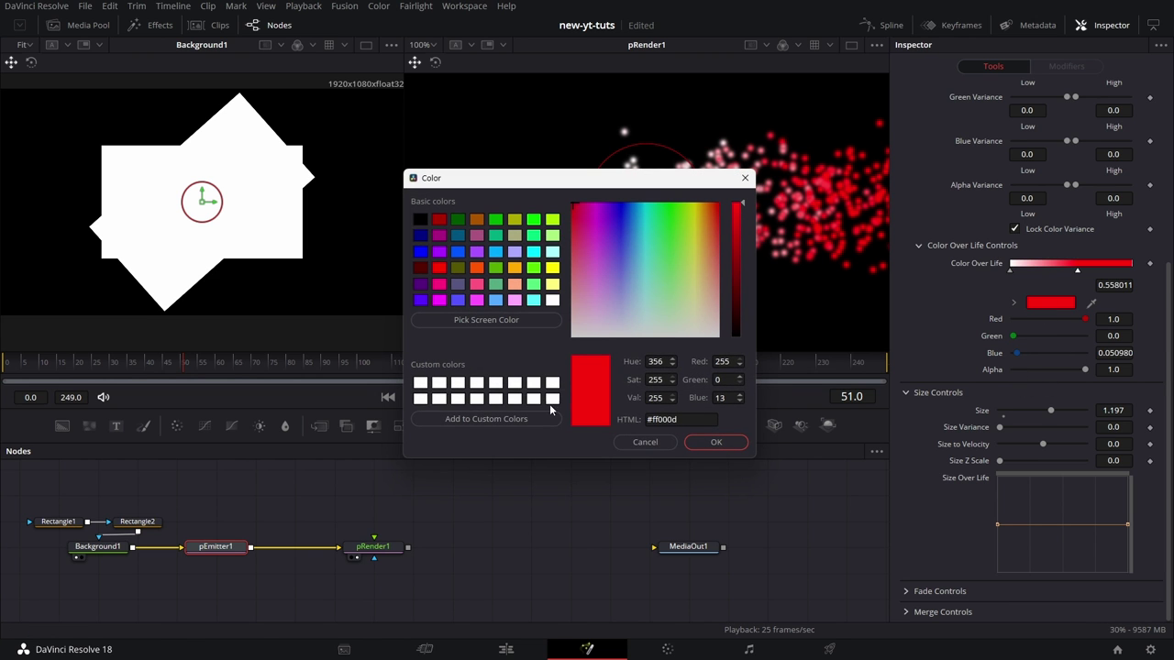
{"action": "left_click", "coordinate": [649, 443]}
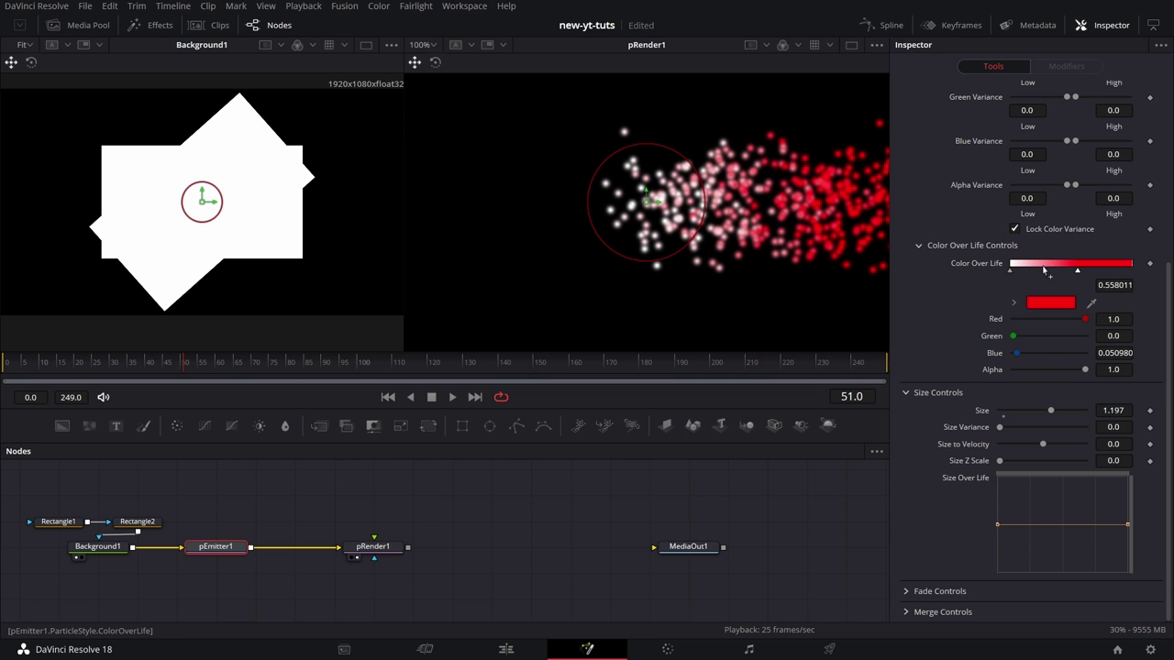
{"action": "left_click", "coordinate": [1048, 268]}
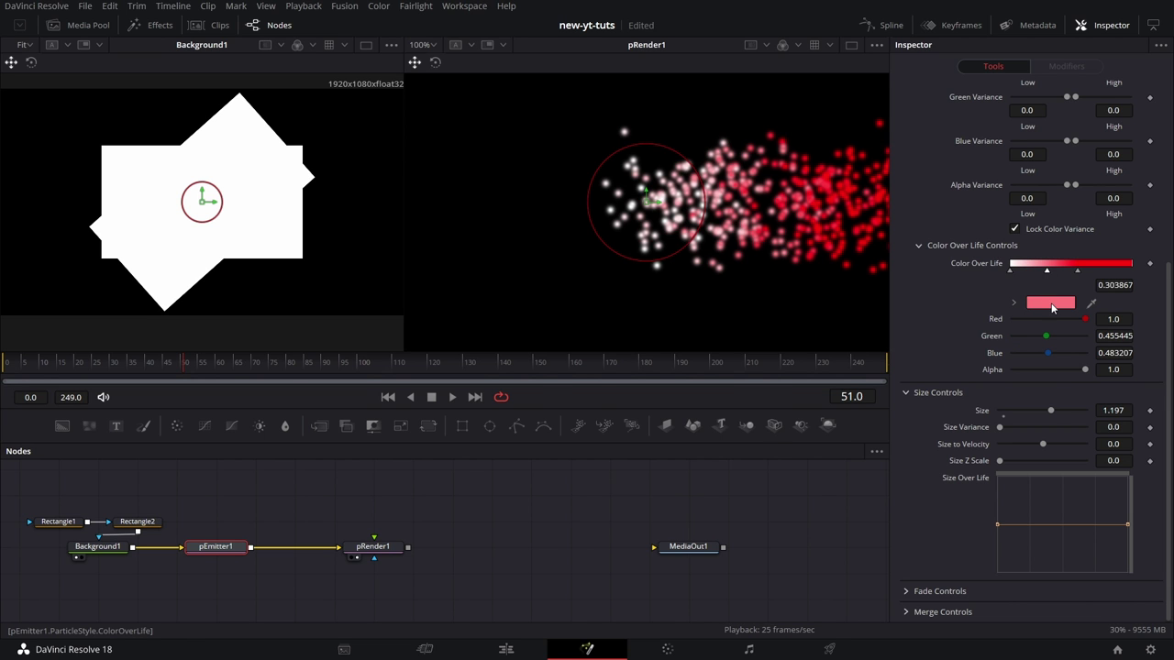
{"action": "left_click", "coordinate": [1050, 302]}
{"action": "left_click", "coordinate": [611, 209]}
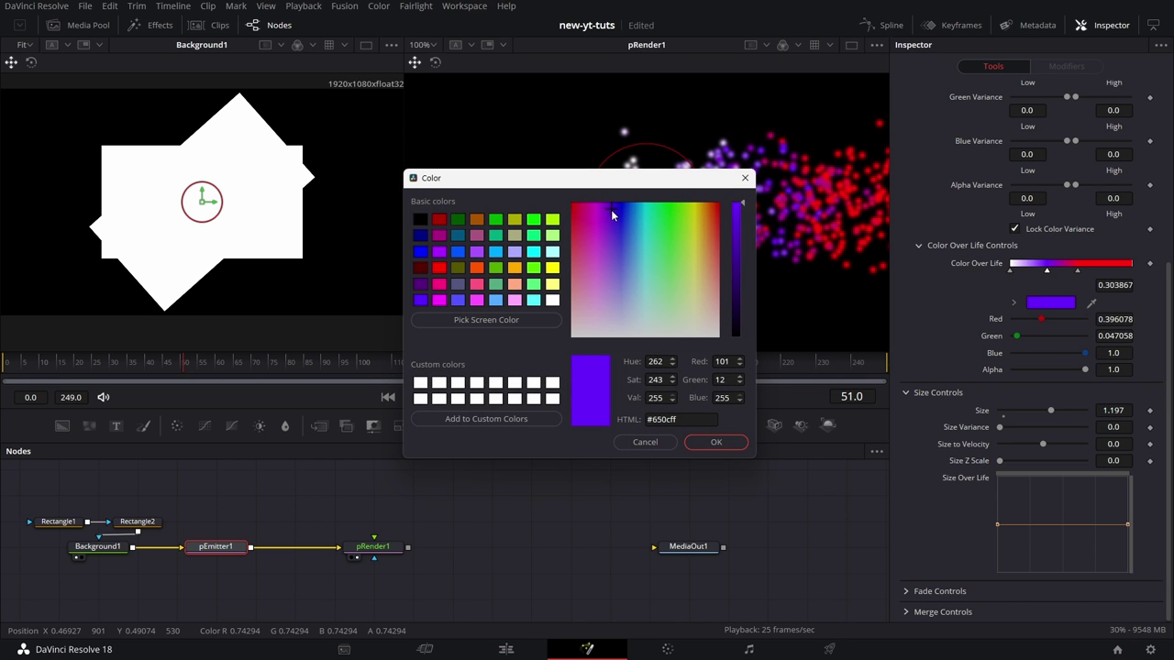
{"action": "left_click", "coordinate": [712, 442]}
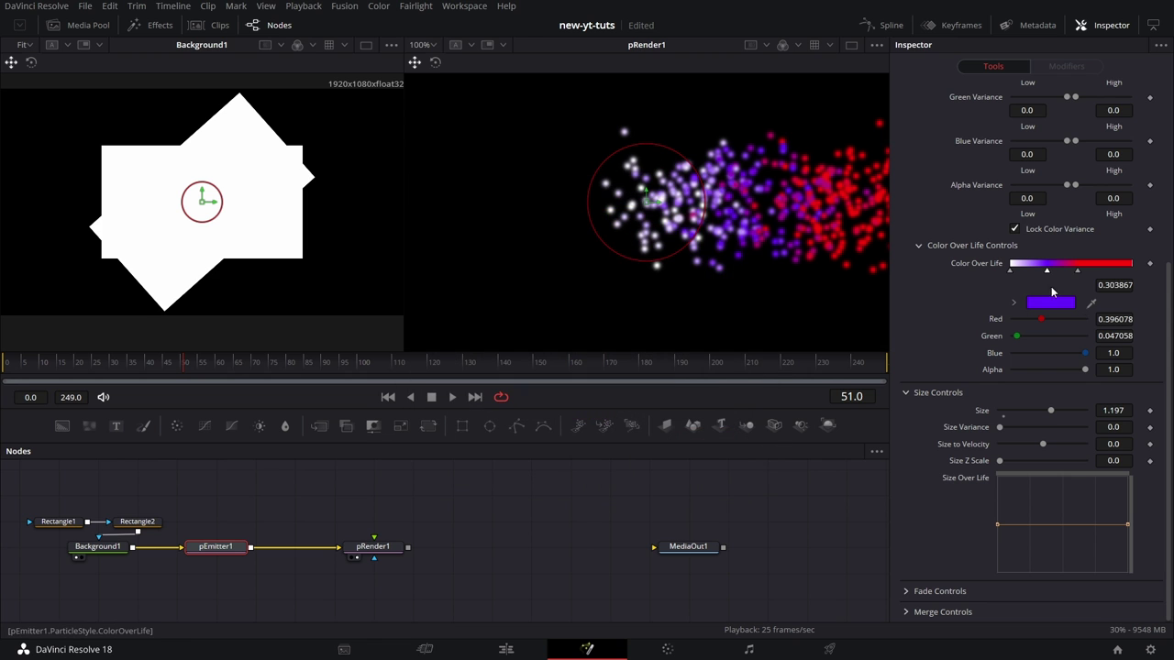
Add a lime green stop at about 0.85 on the Color Over Life gradient and preview the particles
{"action": "left_click", "coordinate": [1113, 266]}
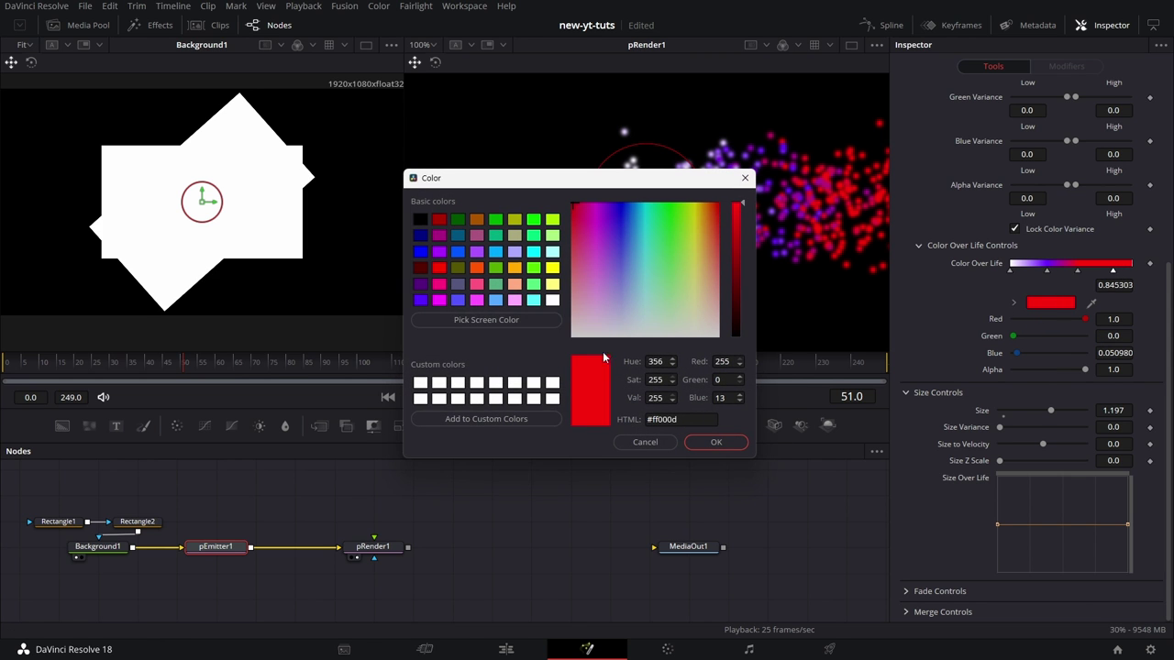
{"action": "left_click", "coordinate": [681, 227]}
{"action": "left_click", "coordinate": [733, 445]}
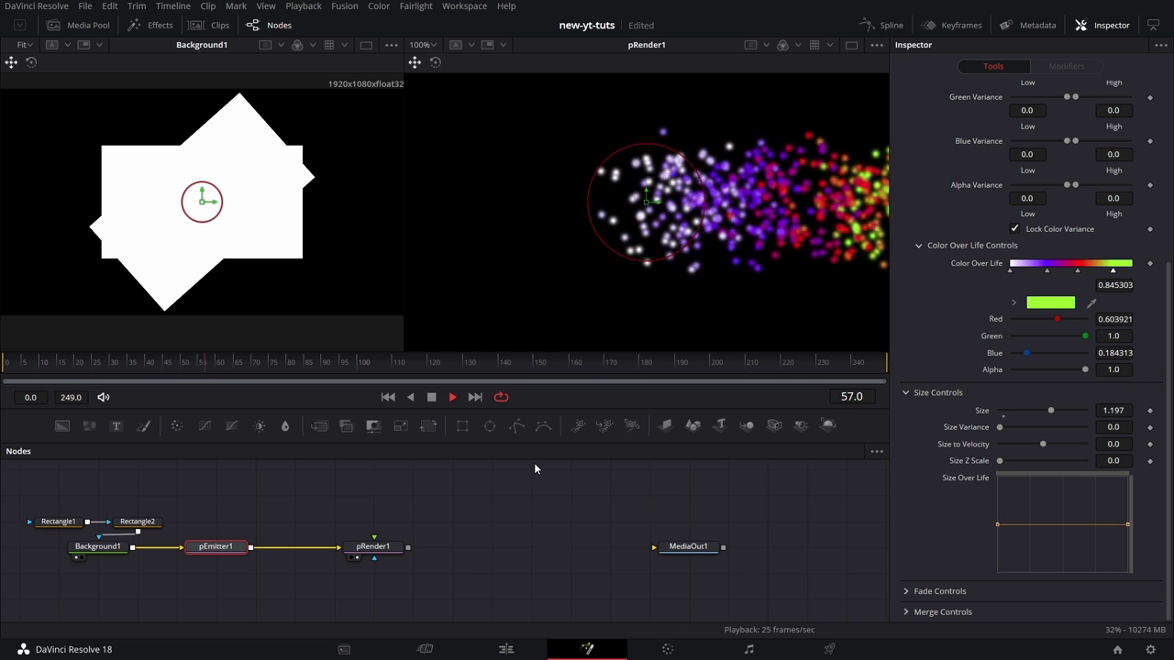
{"action": "left_click", "coordinate": [431, 396]}
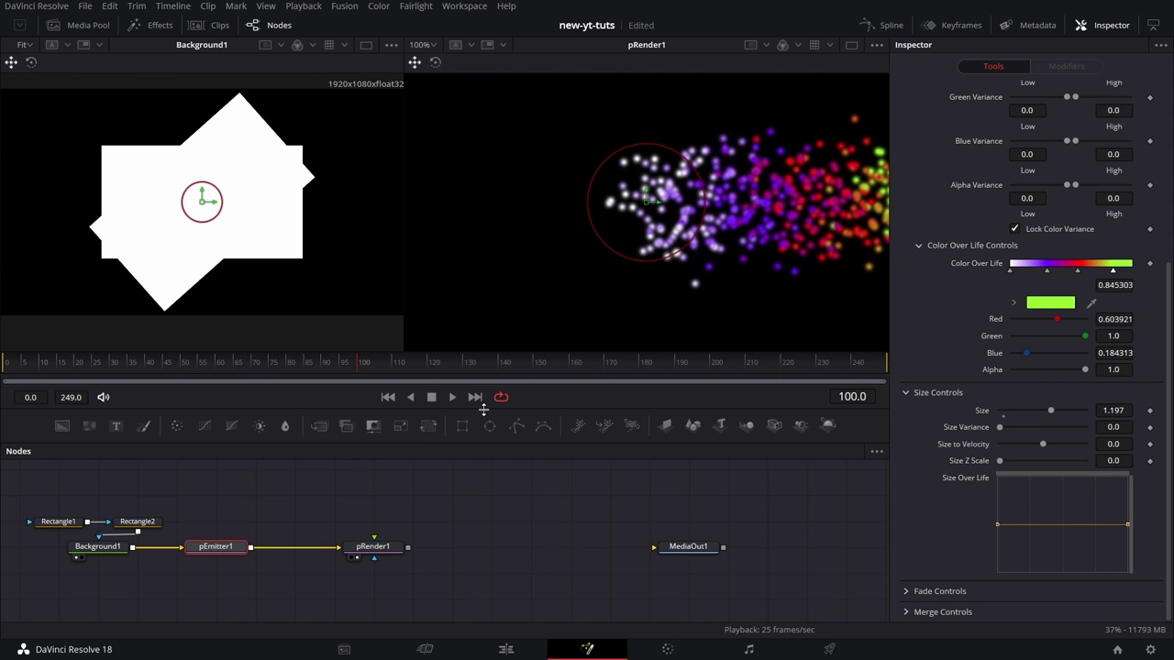
Reset the pEmitter's Color Over Life gradient to its default white
{"action": "double_click", "coordinate": [970, 262]}
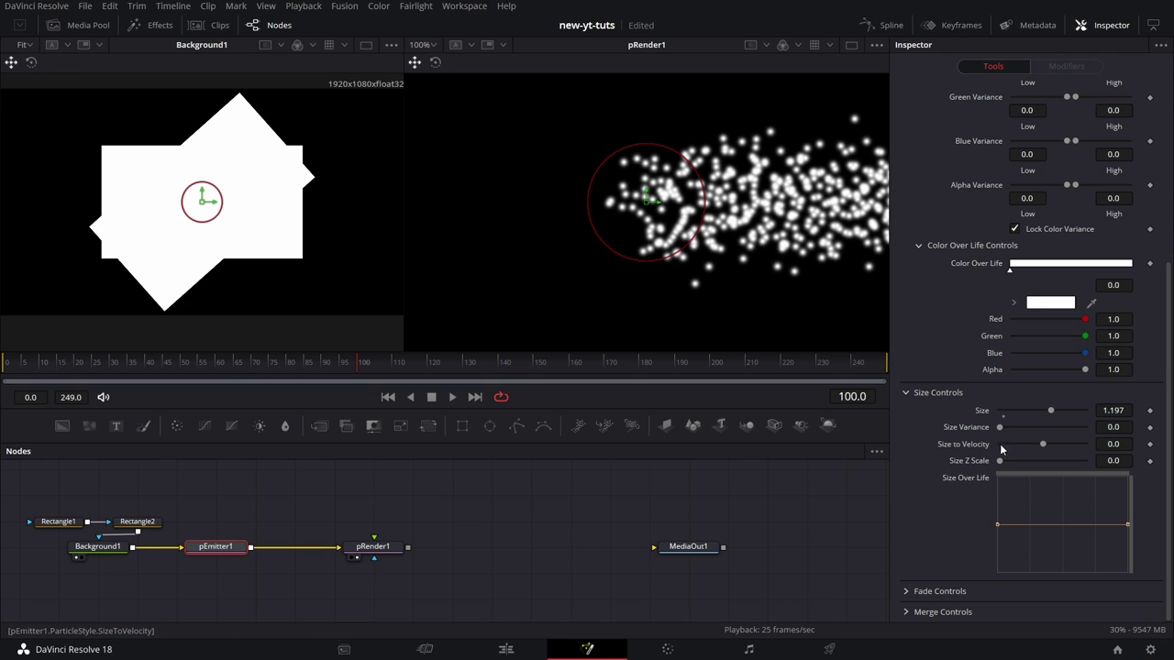
Try a Size Variance of about 0.30 on the particles in a playback preview, and reset it to 0
{"action": "left_click_drag", "start_coordinate": [999, 427], "coordinate": [1015, 427]}
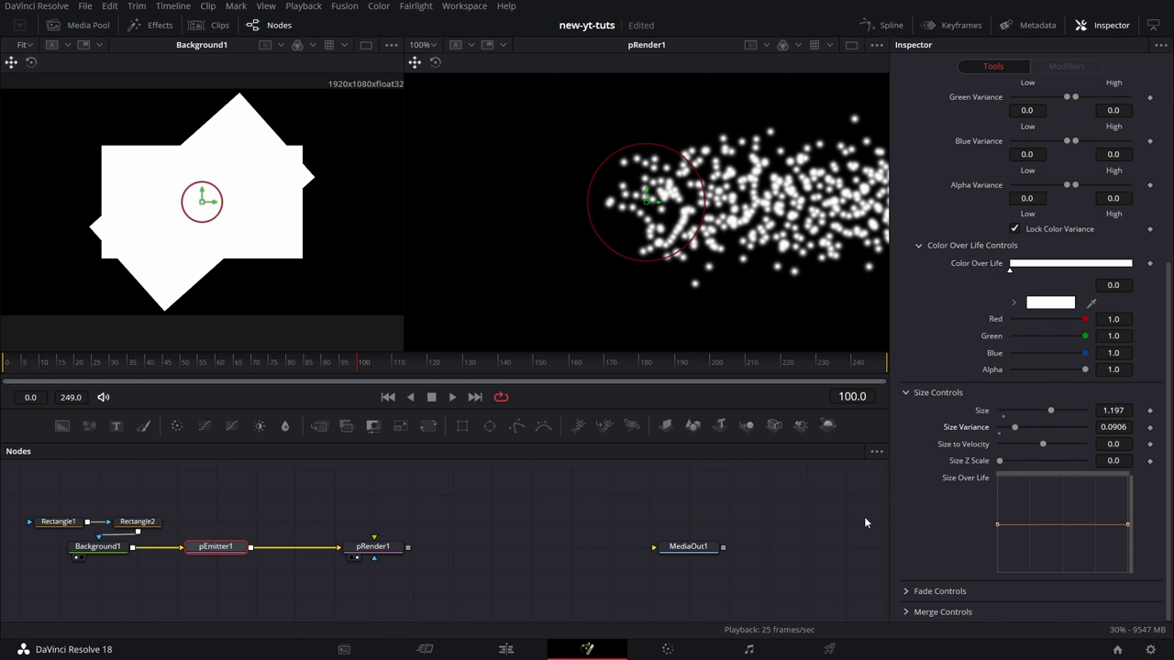
{"action": "mouse_move", "coordinate": [1013, 427]}
{"action": "left_mouse_down"}
{"action": "mouse_move", "coordinate": [987, 427]}
{"action": "mouse_move", "coordinate": [1017, 429]}
{"action": "left_mouse_up"}
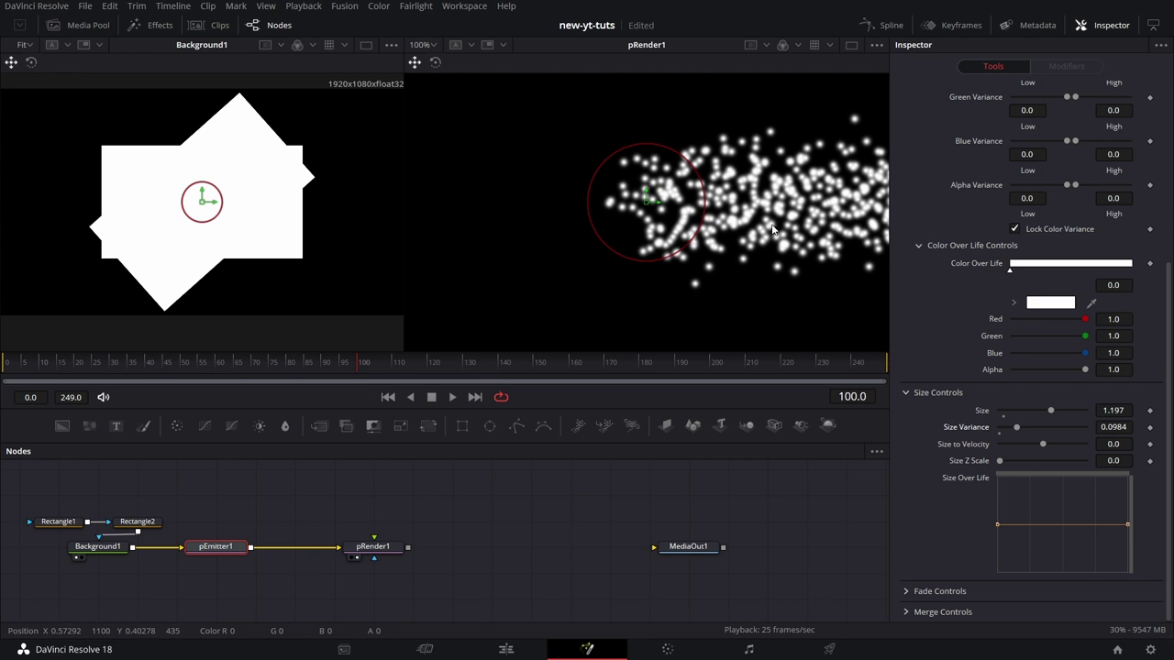
{"action": "left_click_drag", "start_coordinate": [1016, 427], "coordinate": [1053, 431]}
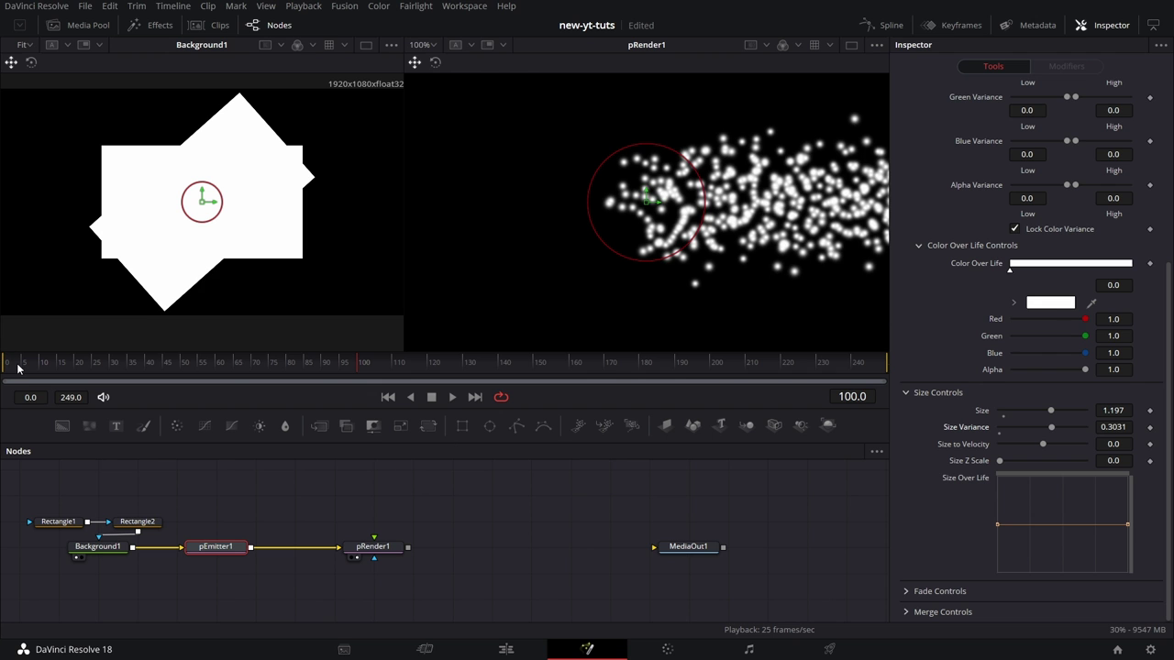
{"action": "left_click", "coordinate": [18, 367]}
{"action": "left_click", "coordinate": [451, 397]}
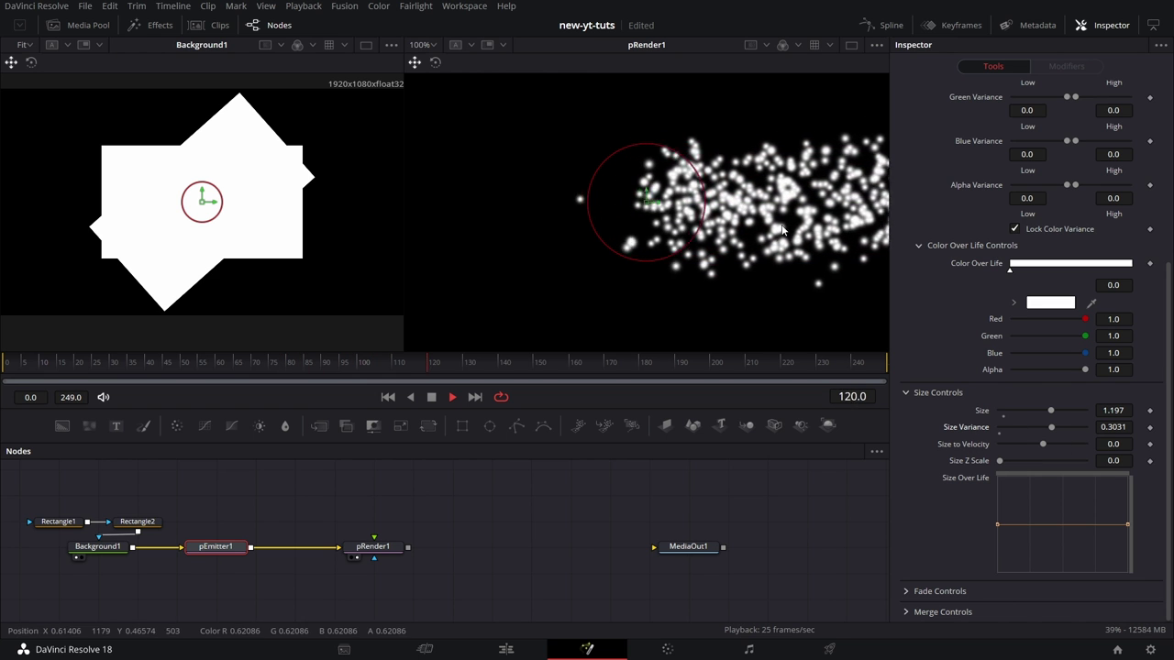
{"action": "double_click", "coordinate": [966, 426]}
{"action": "left_click", "coordinate": [432, 398]}
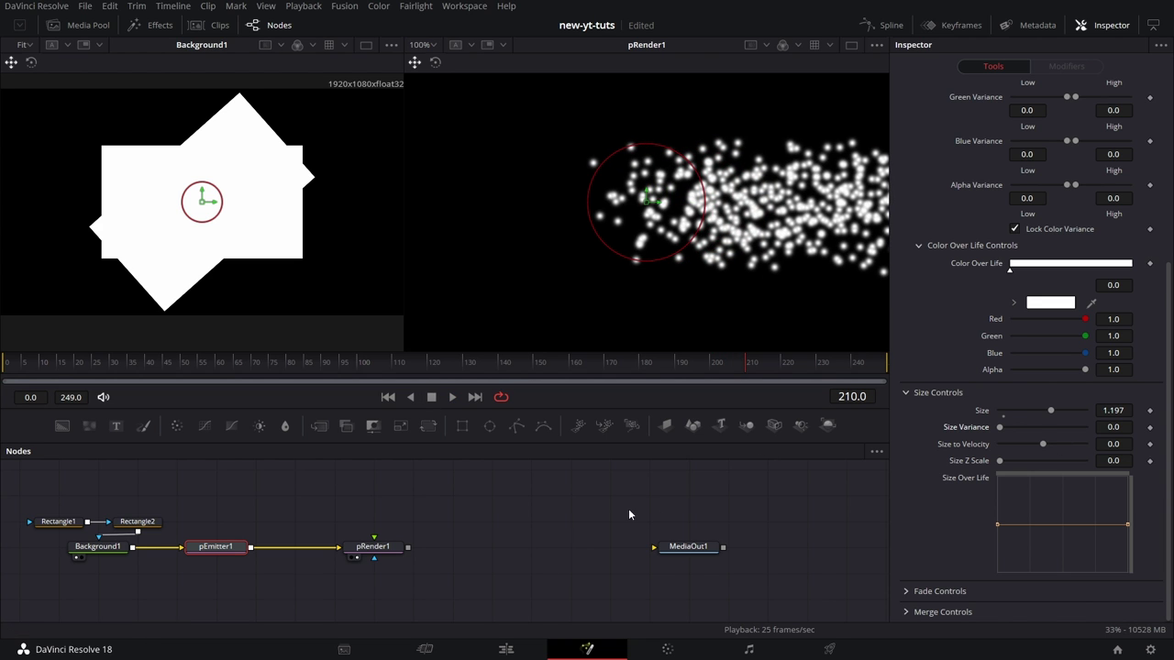
Set the pEmitter's Size to Velocity to 0.262 and its Velocity Variance to 0.205, and play the animation
{"action": "left_click_drag", "start_coordinate": [1042, 444], "coordinate": [1064, 444]}
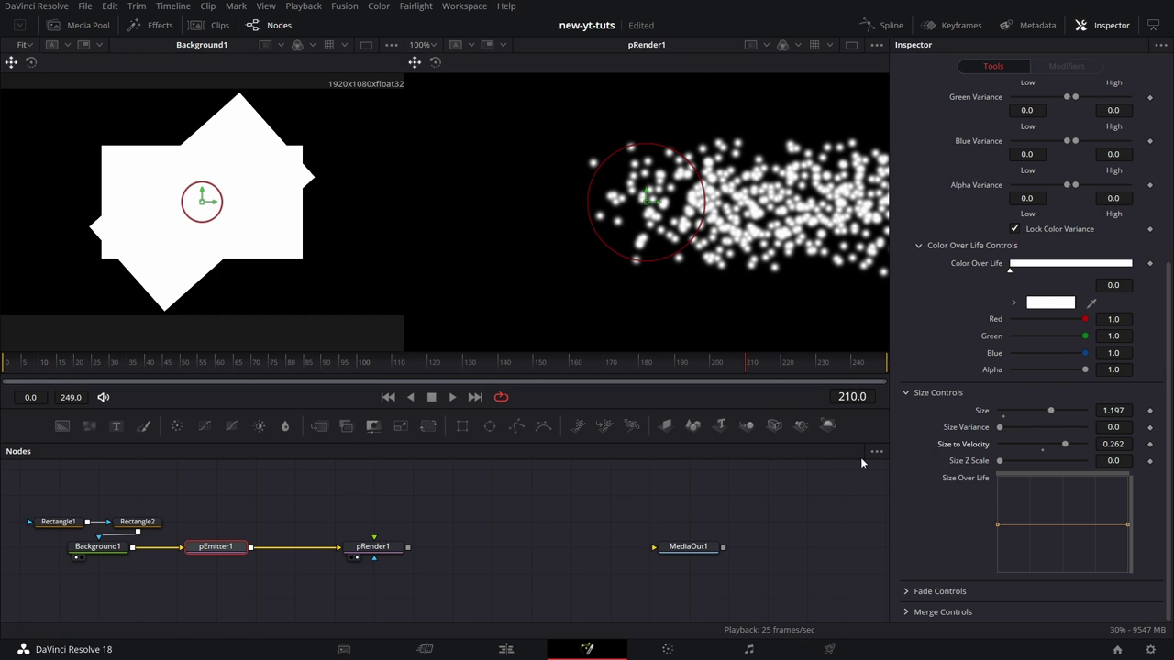
{"action": "scroll", "coordinate": [1009, 411], "scroll_direction": "up", "scroll_amount": 8}
{"action": "left_click", "coordinate": [949, 128]}
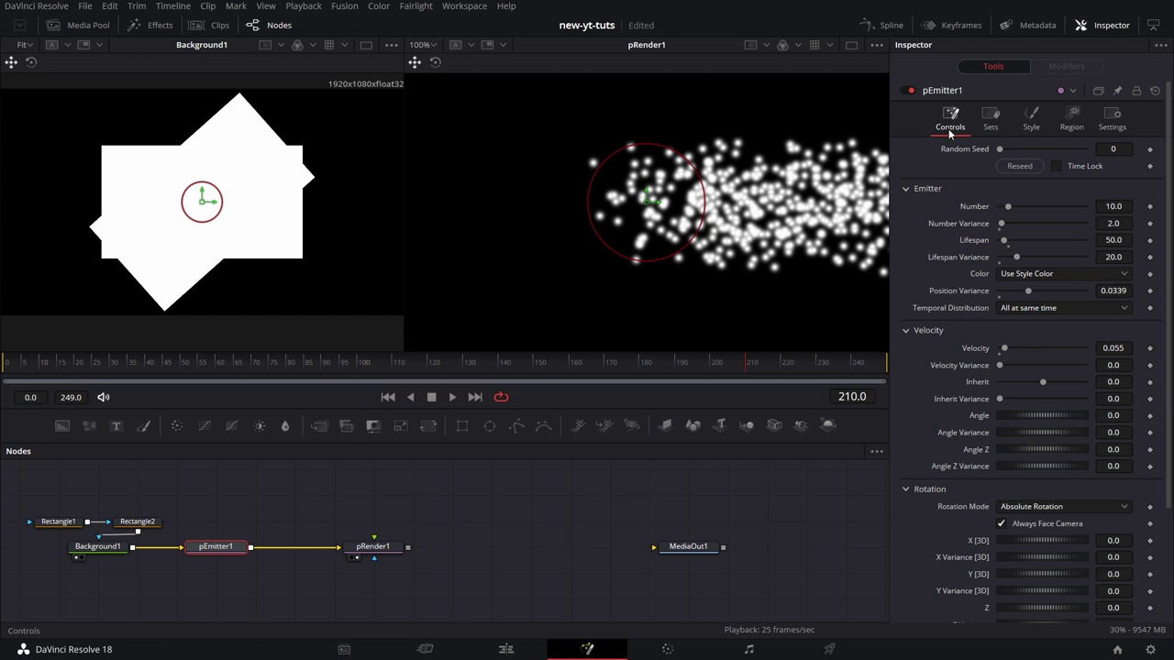
{"action": "left_click_drag", "start_coordinate": [1002, 365], "coordinate": [1019, 365]}
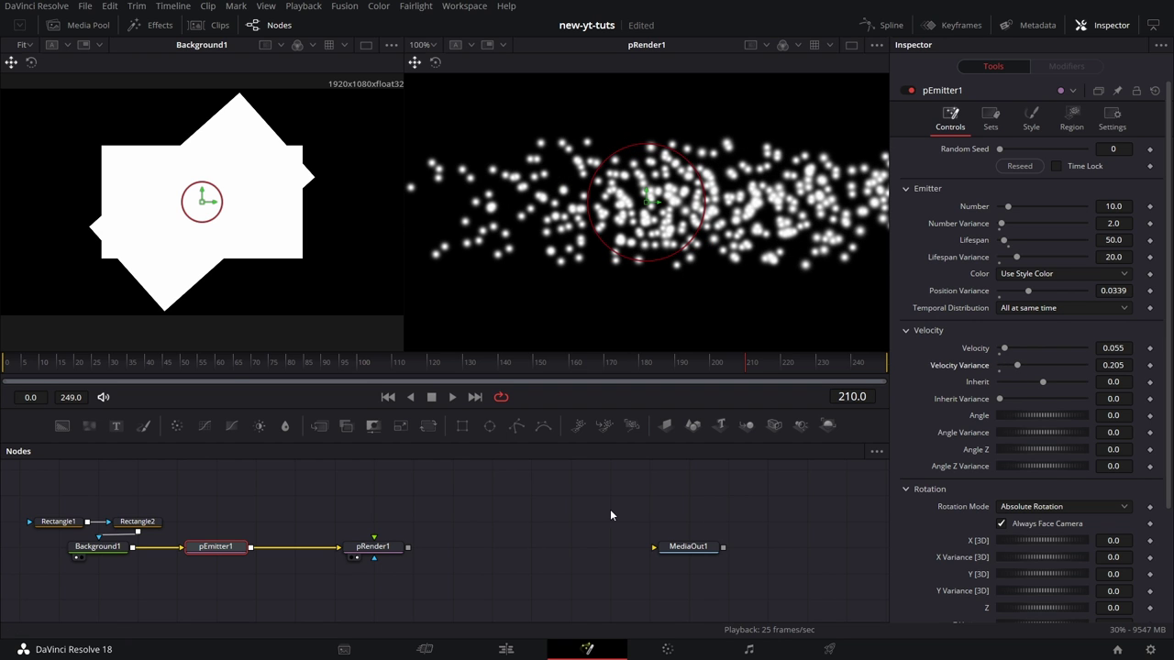
{"action": "left_click", "coordinate": [453, 397]}
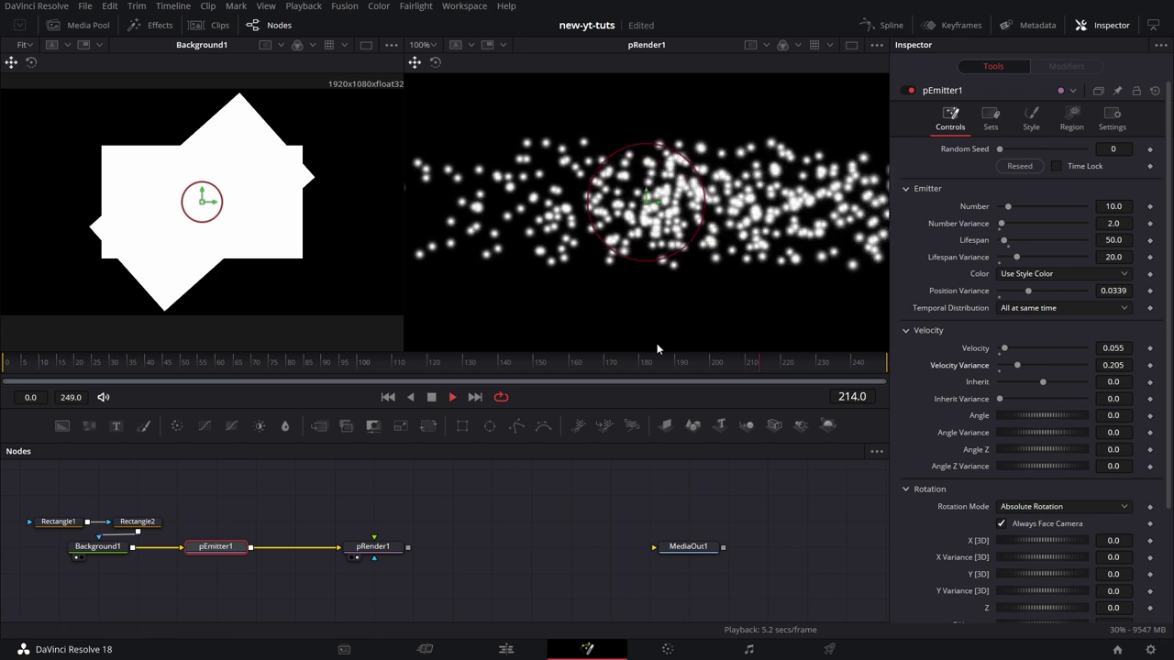
Set the particles' Size Variance to 0.5 and Size Z Scale to 1.15 while the animation plays
{"action": "left_click", "coordinate": [1031, 134]}
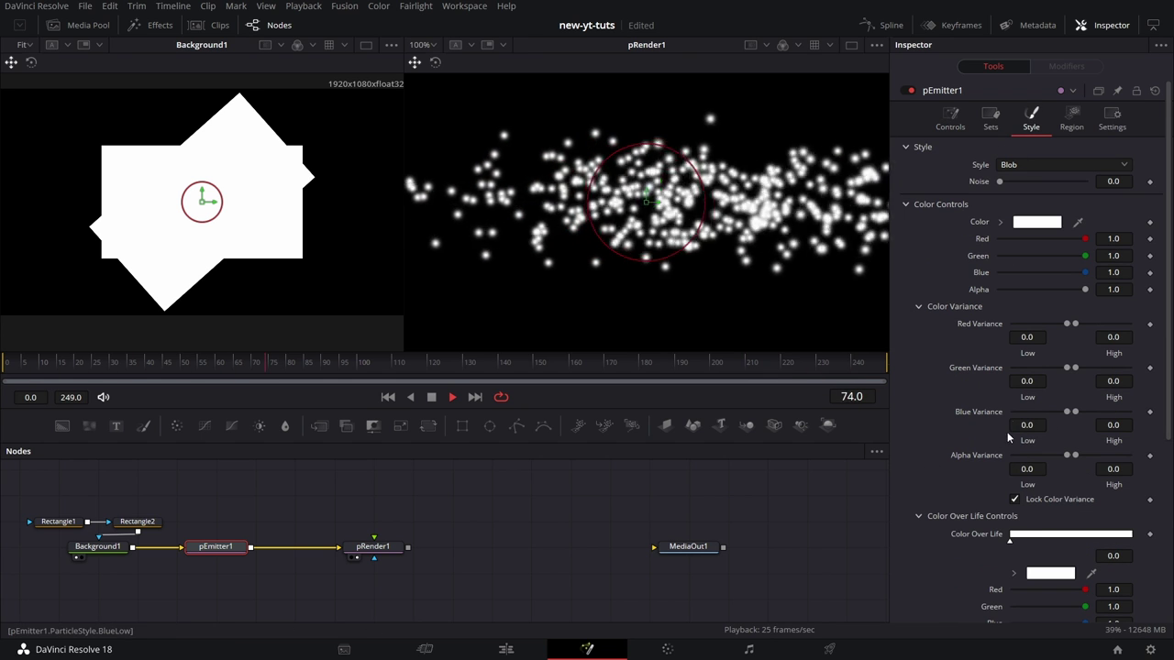
{"action": "scroll", "coordinate": [998, 459], "scroll_direction": "down", "scroll_amount": 5}
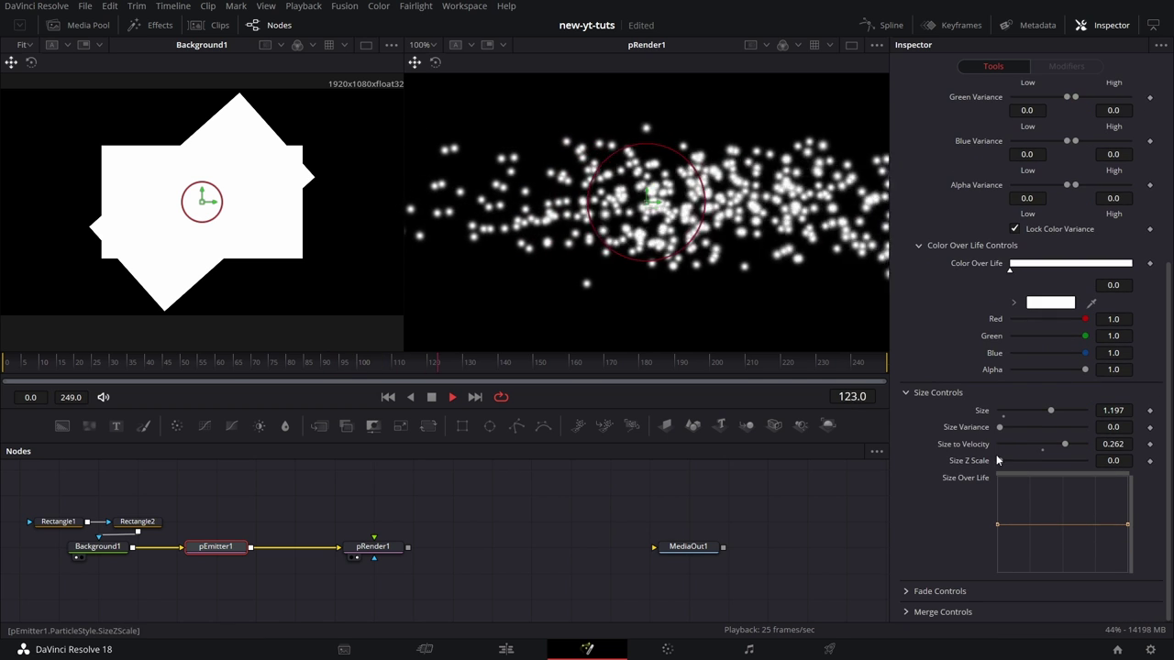
{"action": "left_click_drag", "start_coordinate": [999, 427], "coordinate": [1082, 426]}
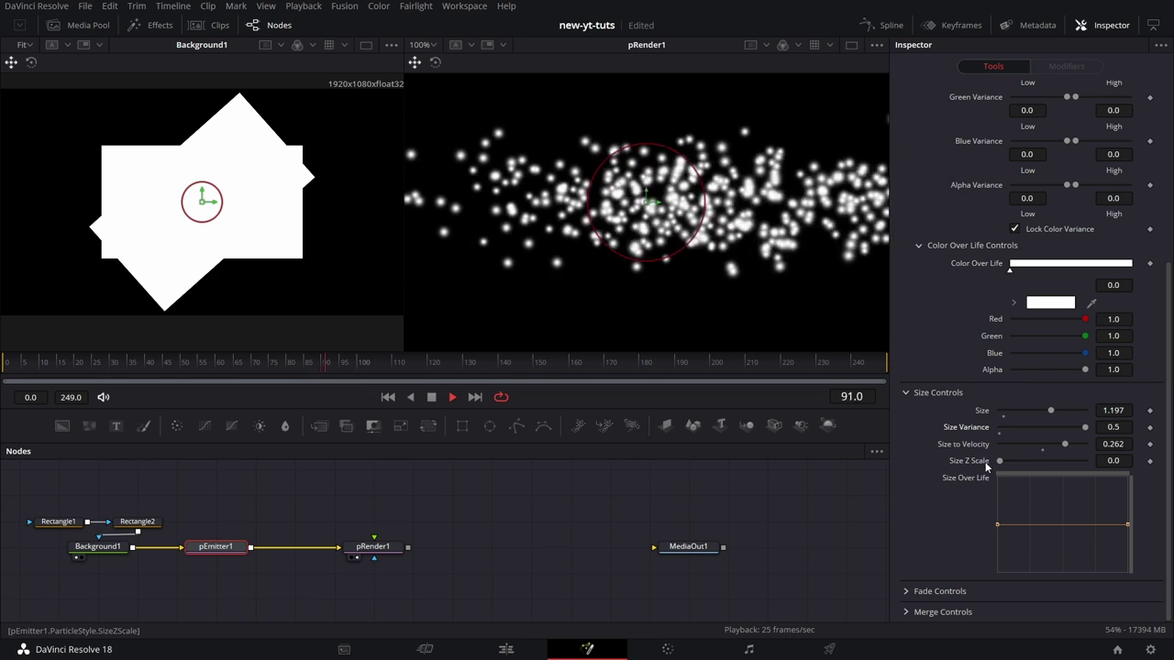
{"action": "left_click_drag", "start_coordinate": [999, 461], "coordinate": [1047, 461]}
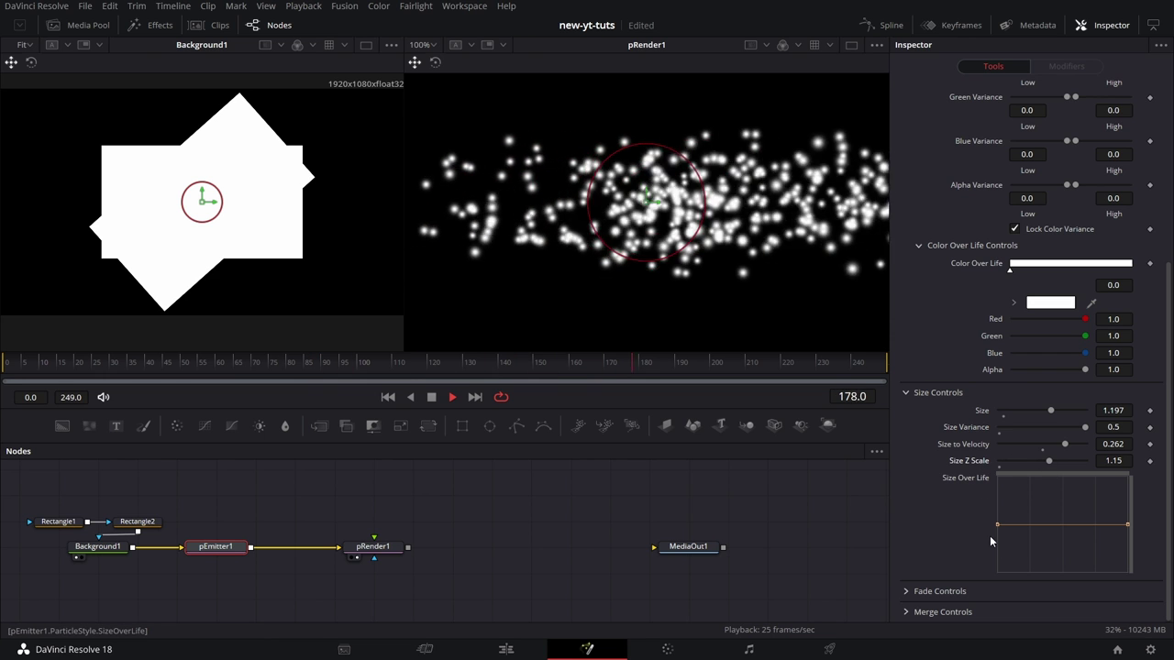
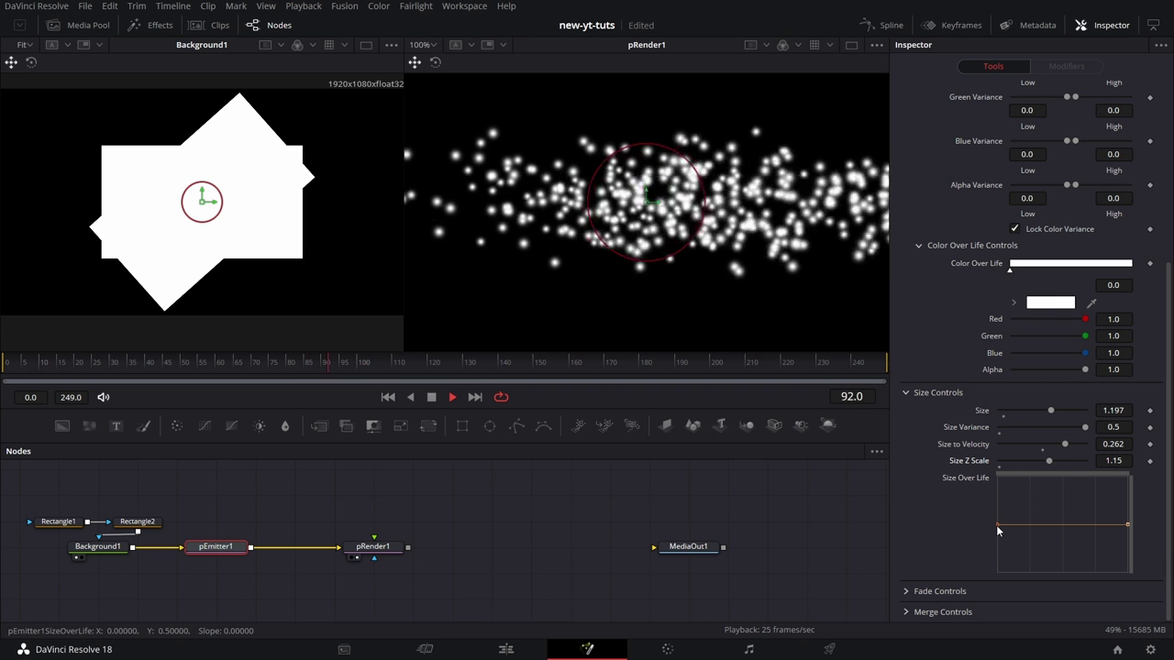
Shape the Size Over Life curve to rise from zero to about 0.56 near 0.41 and fall to zero, checking it in playback
{"action": "left_click_drag", "start_coordinate": [997, 526], "coordinate": [1000, 577]}
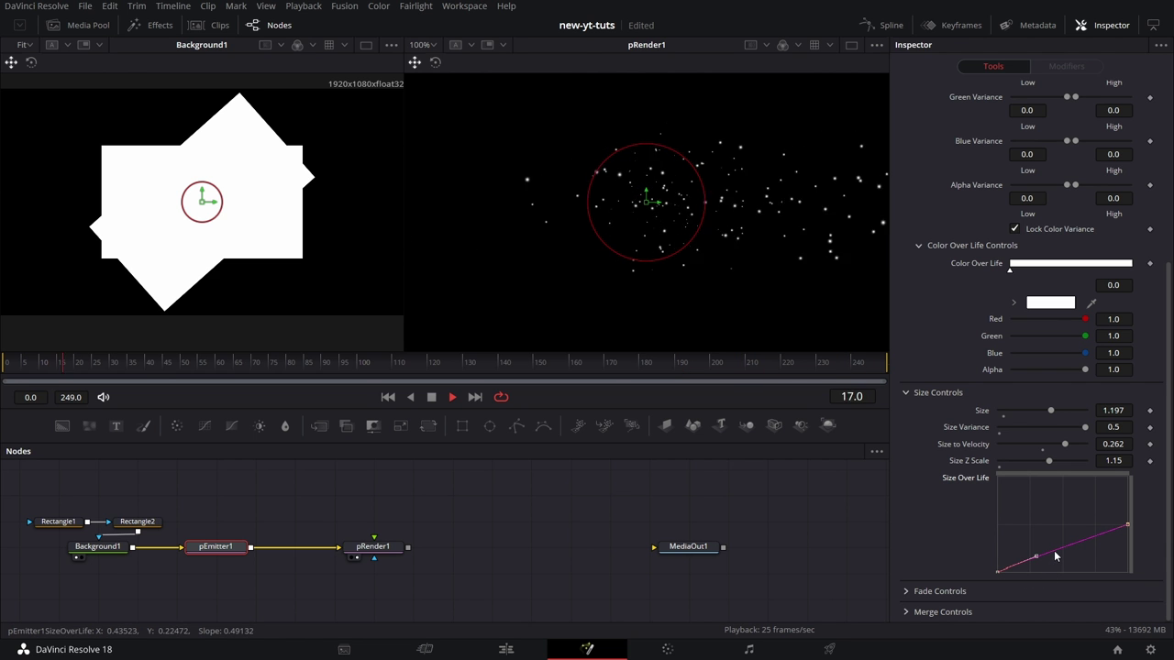
{"action": "left_click_drag", "start_coordinate": [1054, 556], "coordinate": [1052, 520]}
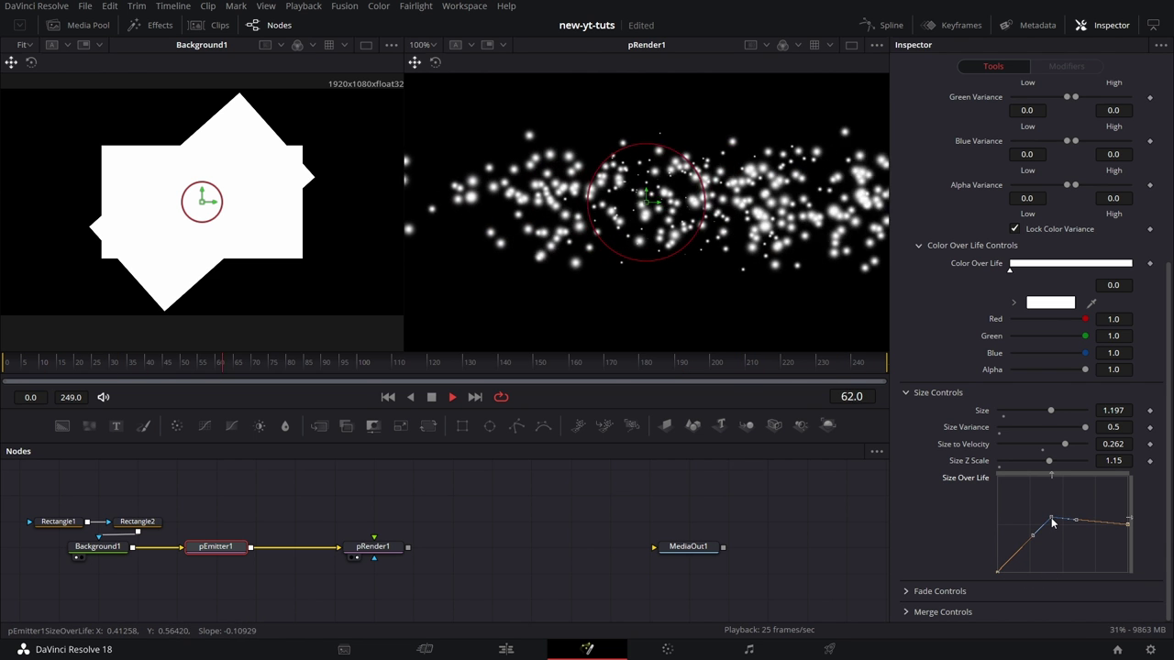
{"action": "left_click_drag", "start_coordinate": [1128, 523], "coordinate": [1128, 571]}
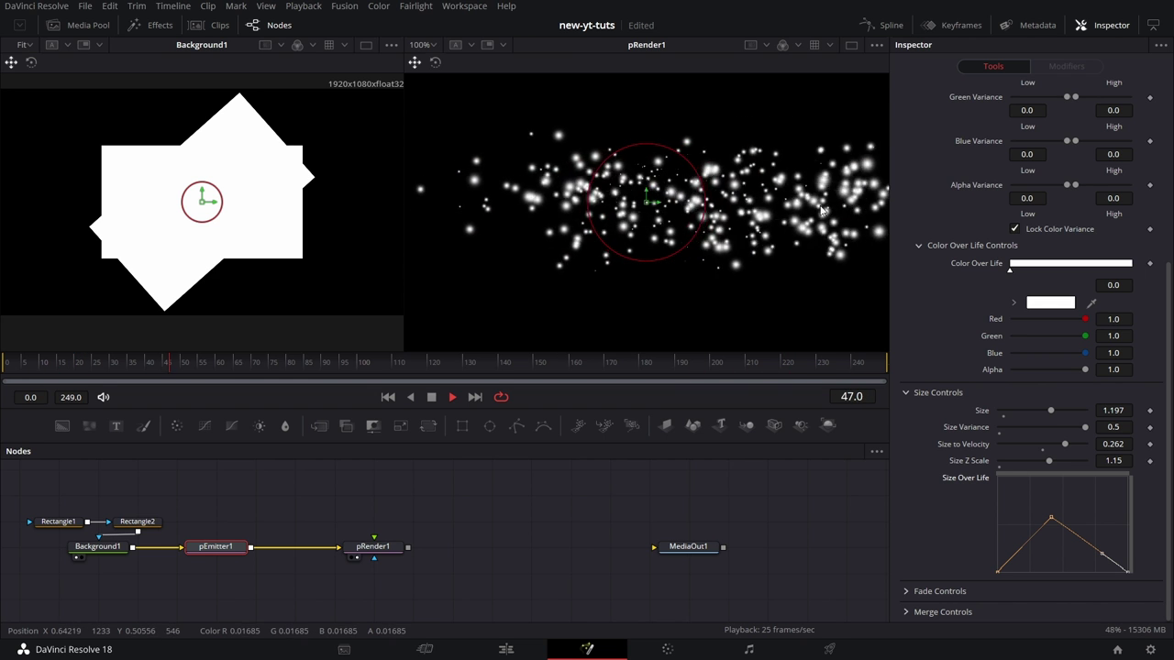
{"action": "key", "text": "space"}
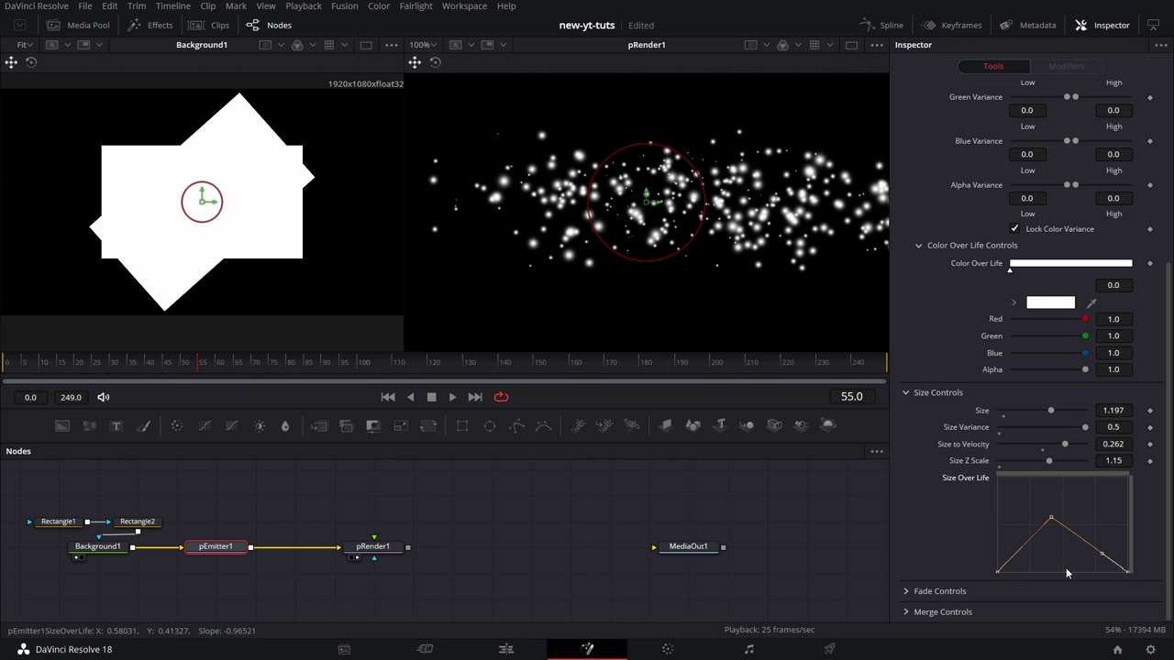
Try a particle Fade of 0.106 in with 0.556 and 0.361 out during playback, and reset the fade to its defaults
{"action": "left_click", "coordinate": [915, 591]}
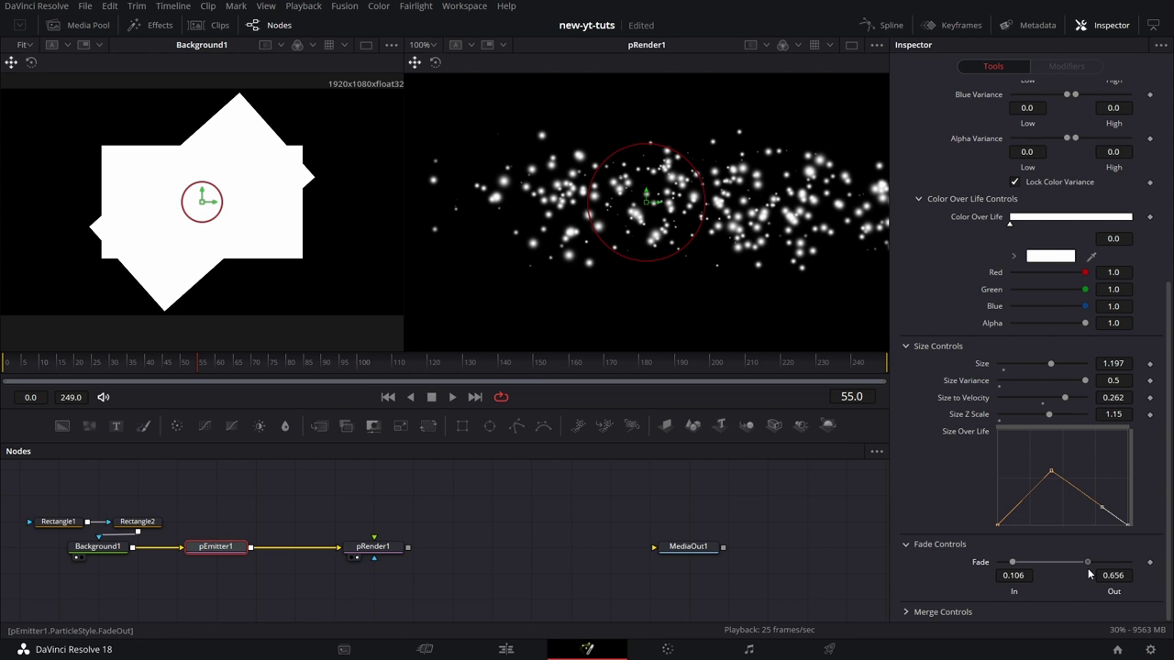
{"action": "left_click_drag", "start_coordinate": [1089, 574], "coordinate": [1074, 574]}
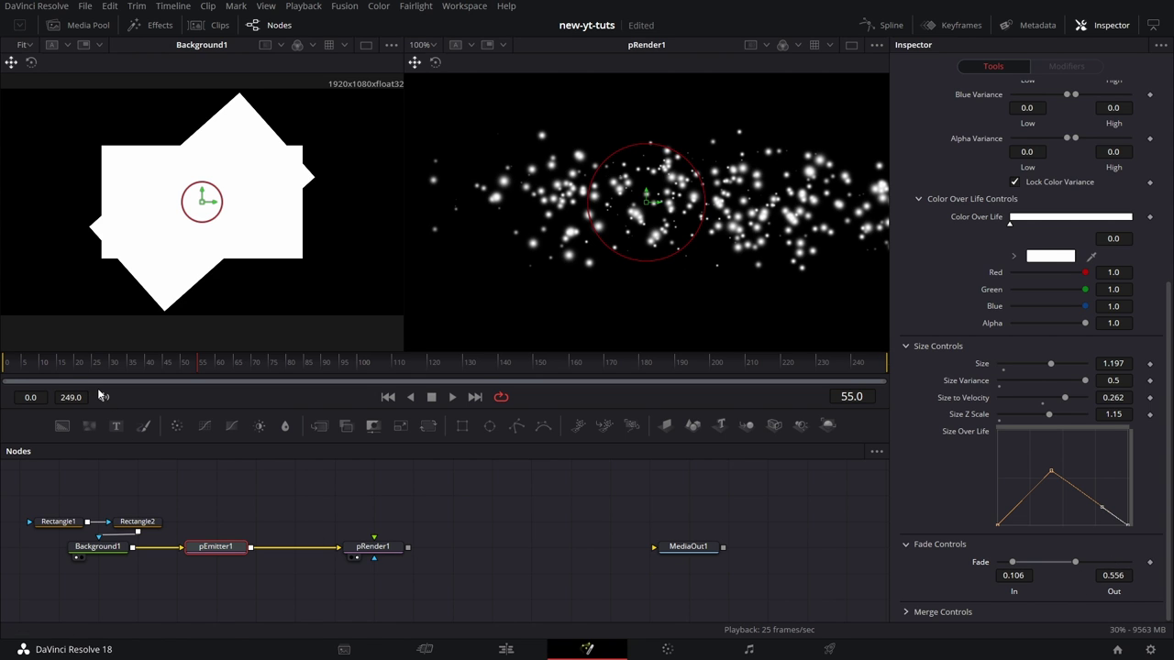
{"action": "key", "text": "Home"}
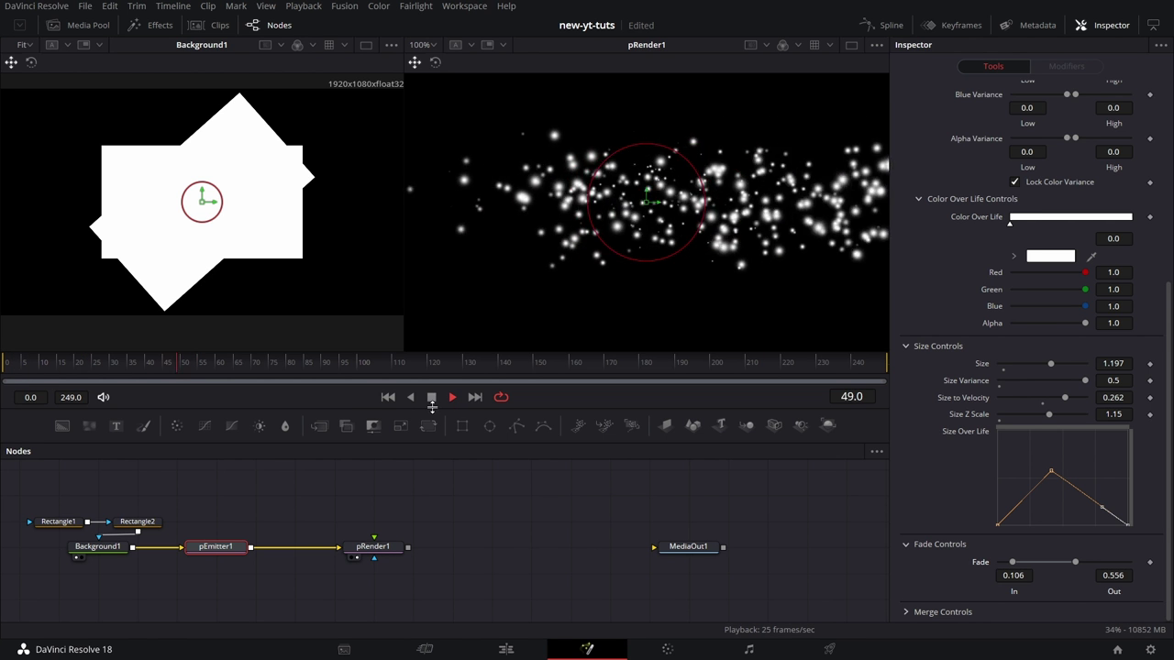
{"action": "left_click_drag", "start_coordinate": [1075, 562], "coordinate": [1051, 564]}
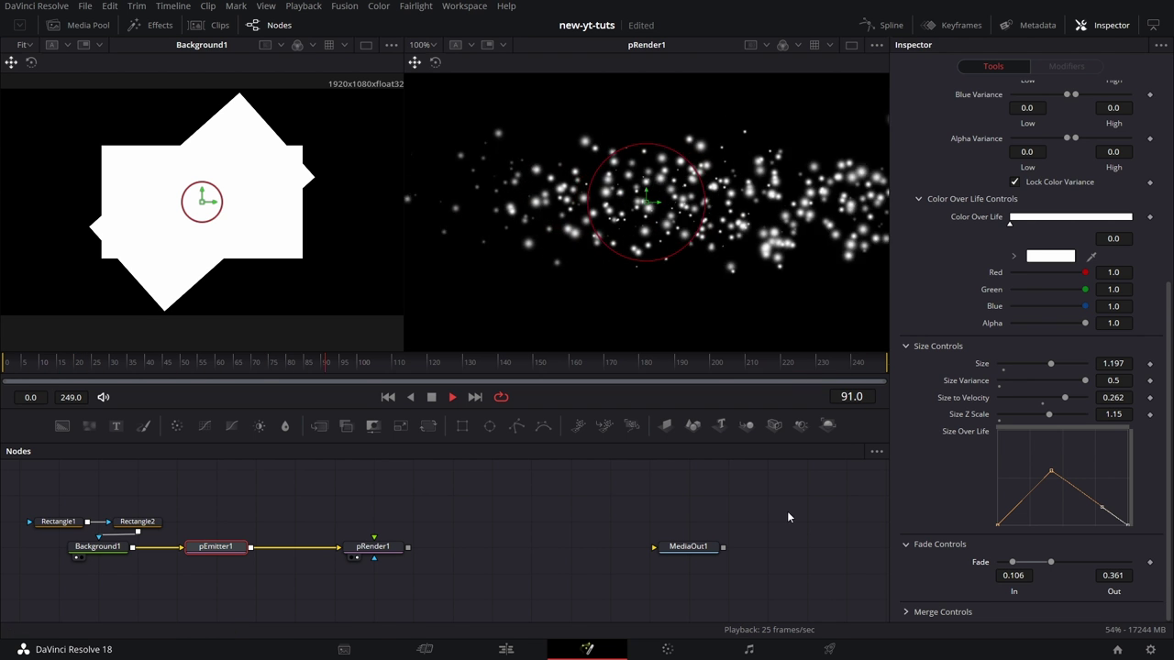
{"action": "double_click", "coordinate": [981, 562]}
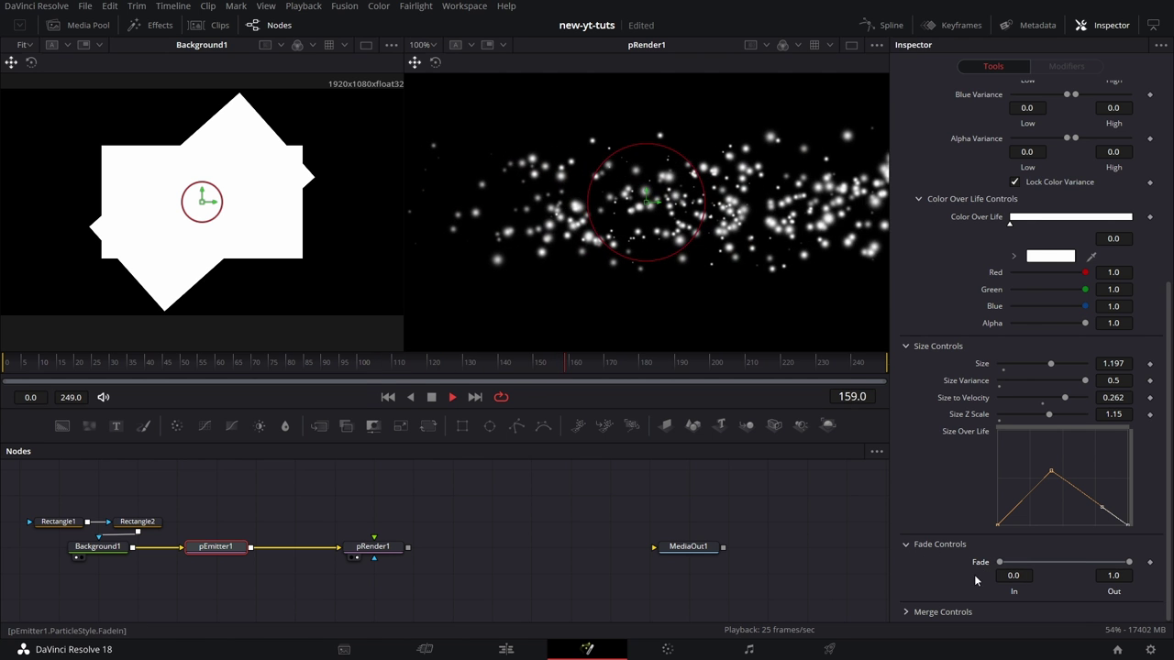
Inspect the pEmitter's Merge Controls, including Subtractive/Additive and Burn In
{"action": "left_click", "coordinate": [911, 614]}
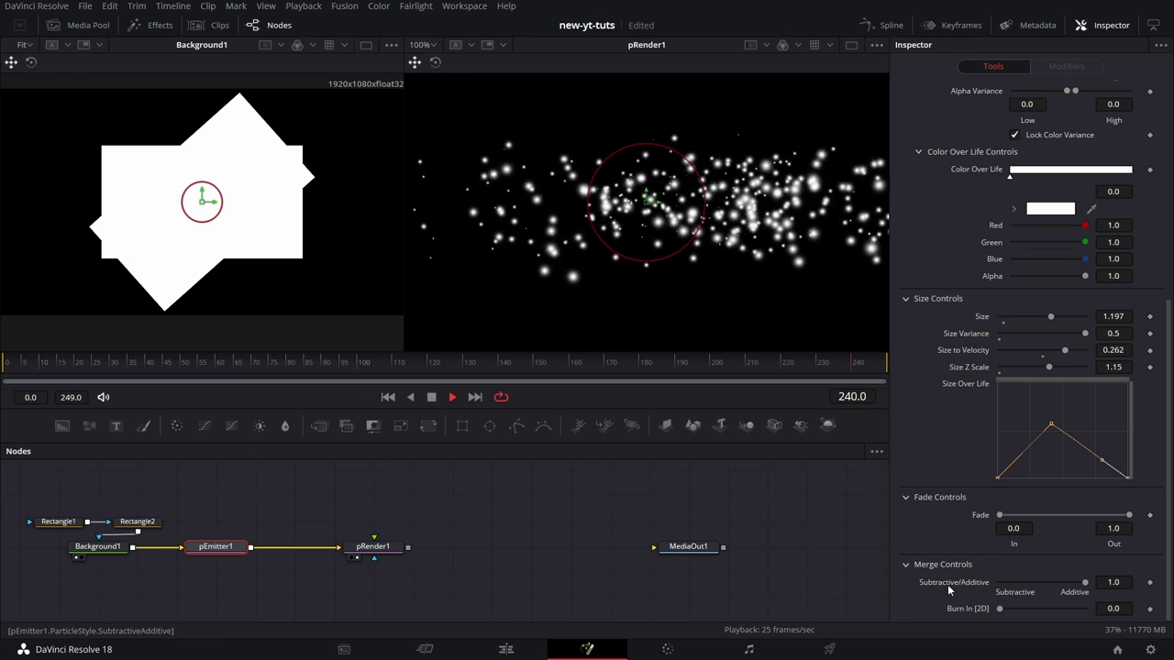
{"action": "left_click", "coordinate": [905, 564]}
{"action": "scroll", "coordinate": [944, 549], "scroll_direction": "up", "scroll_amount": 3}
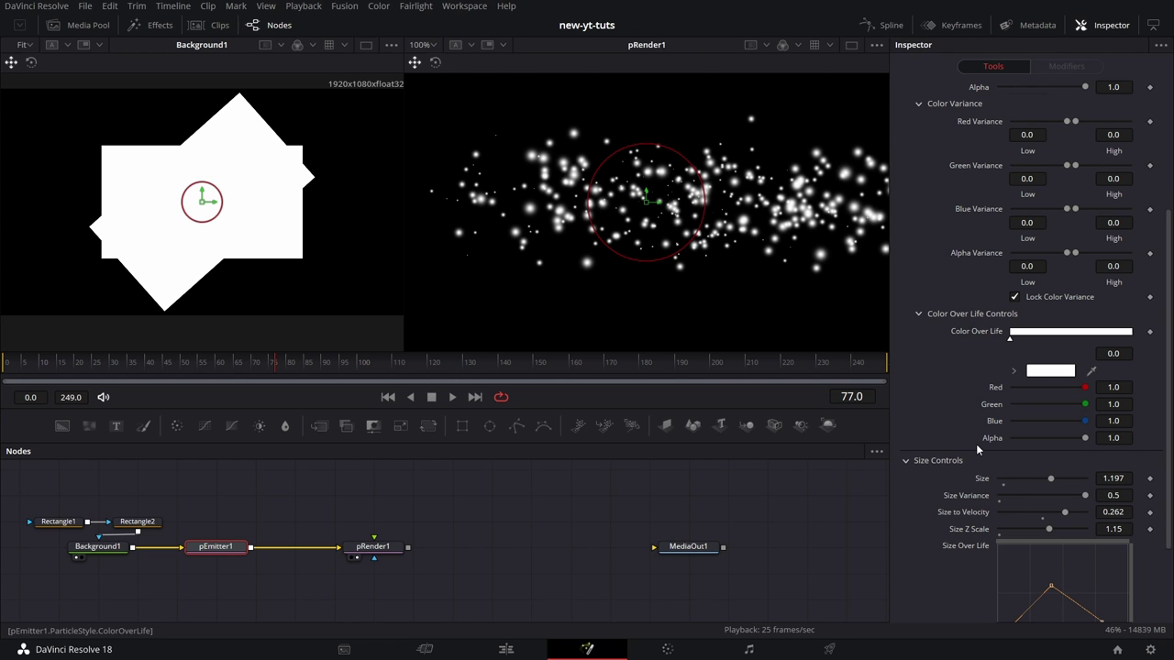
{"action": "scroll", "coordinate": [975, 443], "scroll_direction": "up", "scroll_amount": 4}
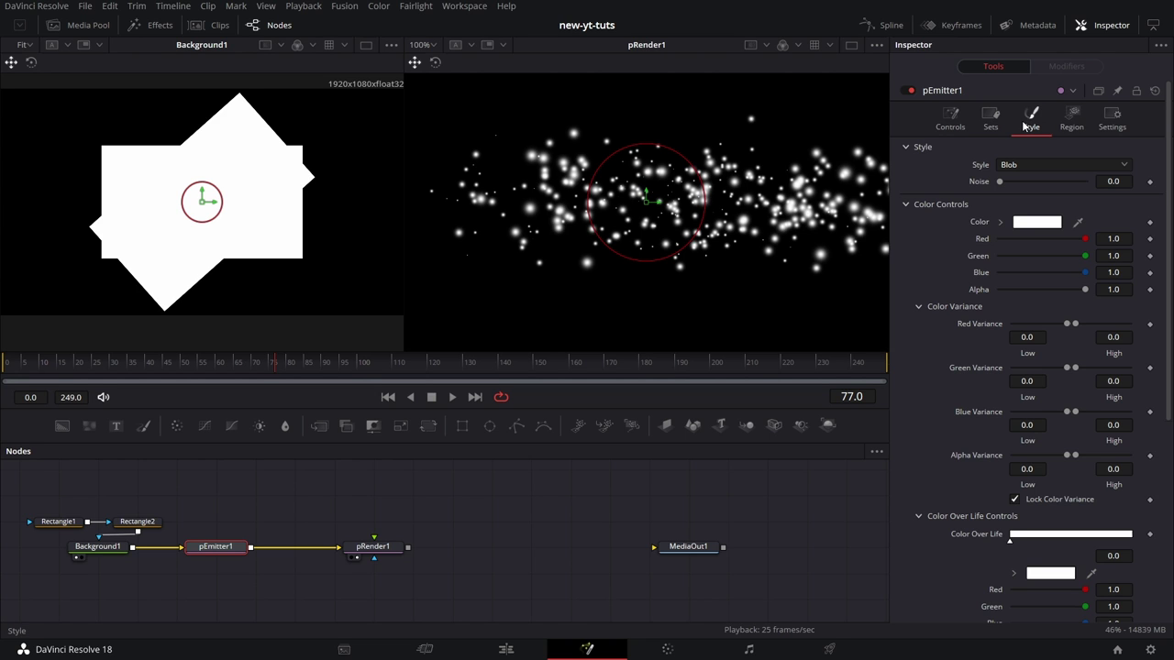
Set the pEmitter's emission Region to All and preview the particles in playback
{"action": "left_click", "coordinate": [1072, 127]}
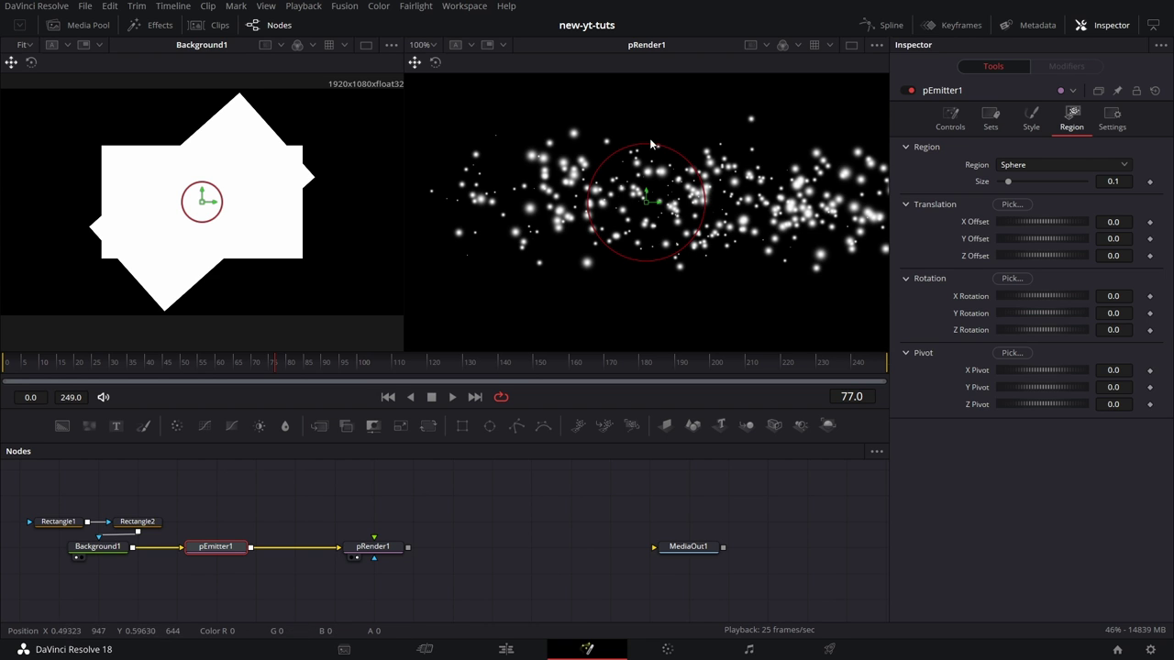
{"action": "left_click", "coordinate": [1019, 165]}
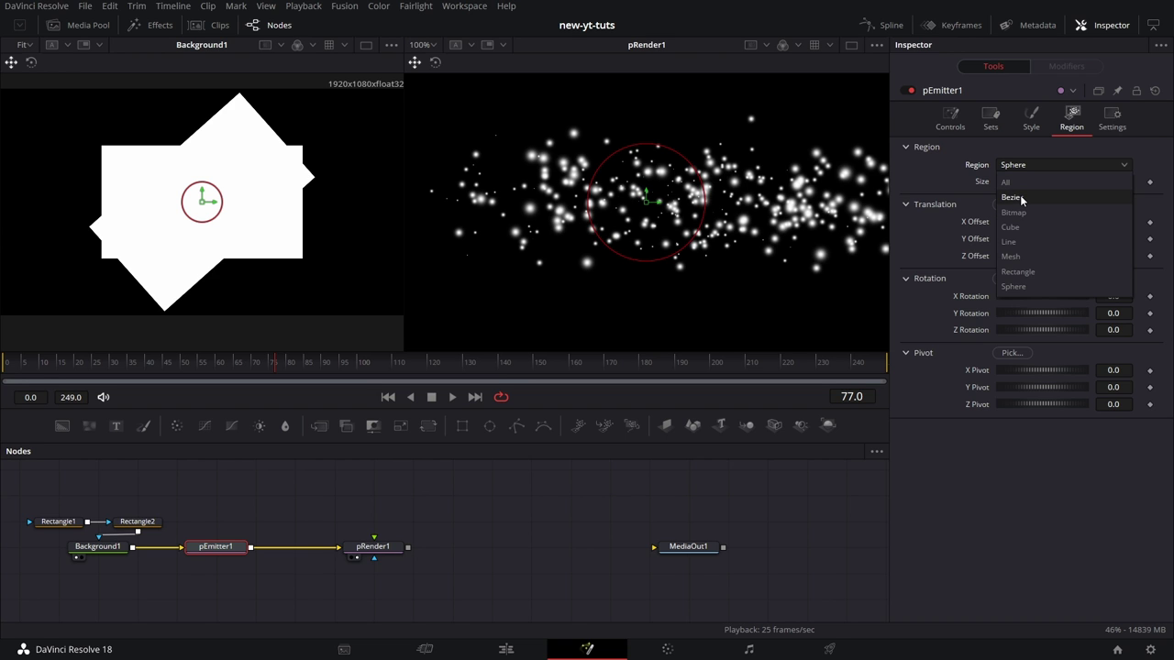
{"action": "left_click", "coordinate": [1035, 182]}
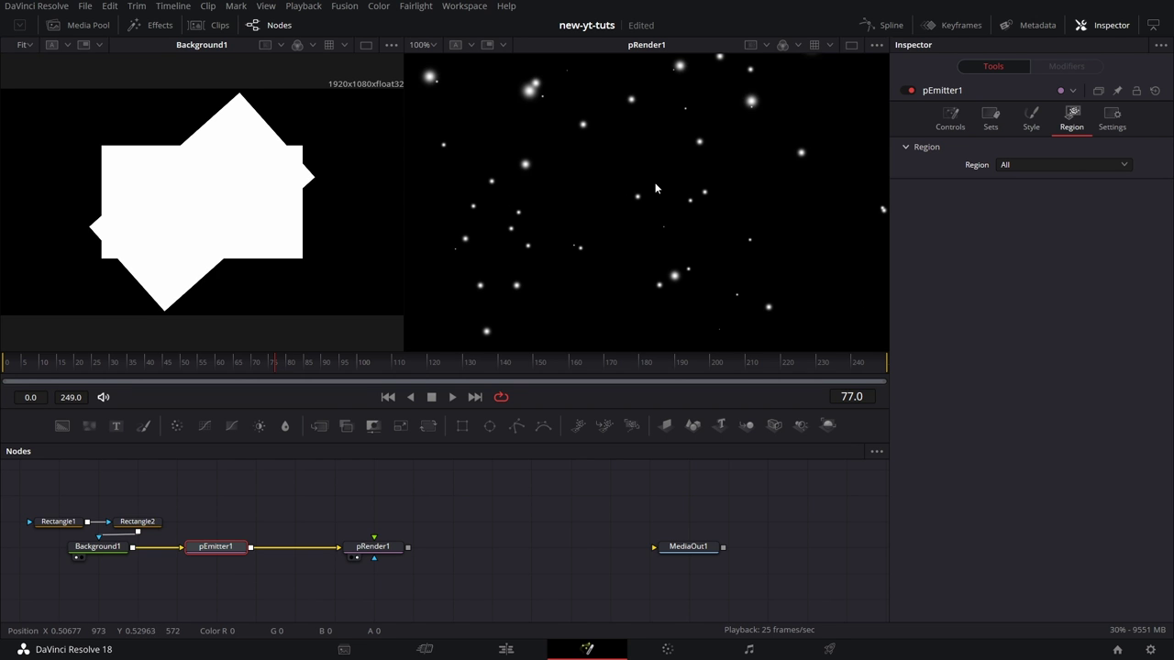
{"action": "left_click", "coordinate": [452, 397]}
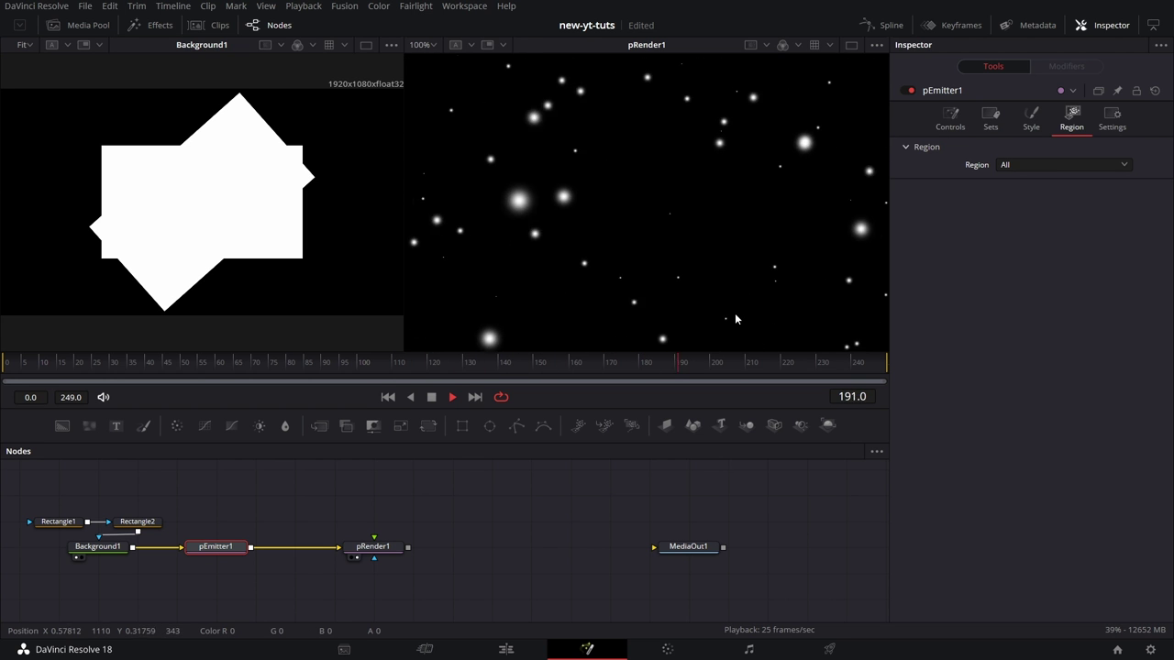
{"action": "left_click", "coordinate": [433, 397]}
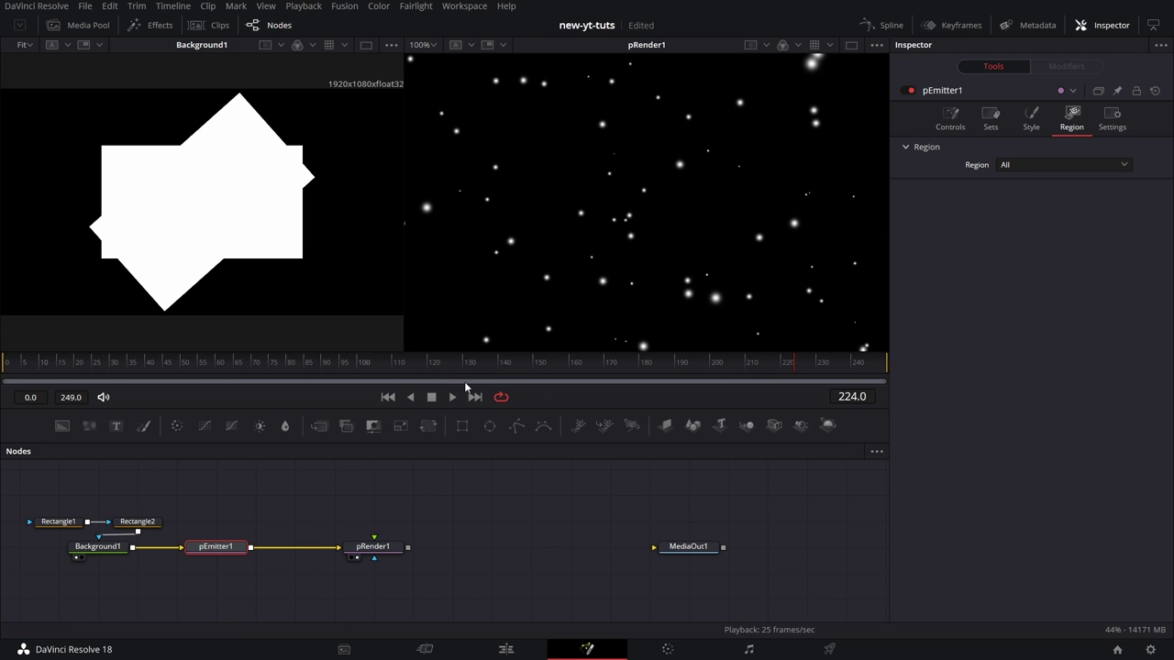
Set the emission Region to Bezier and draw a closed triangular path in the pRender1 view, adjusting its first point
{"action": "left_click", "coordinate": [1021, 169]}
{"action": "left_click", "coordinate": [1028, 196]}
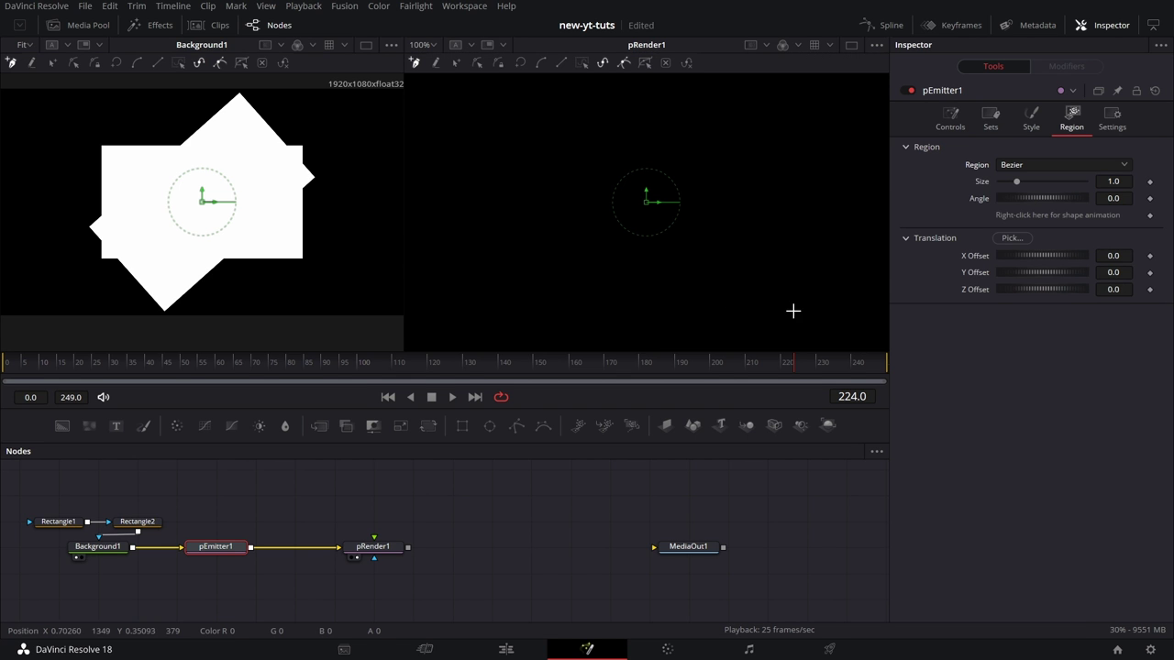
{"action": "left_click", "coordinate": [547, 246]}
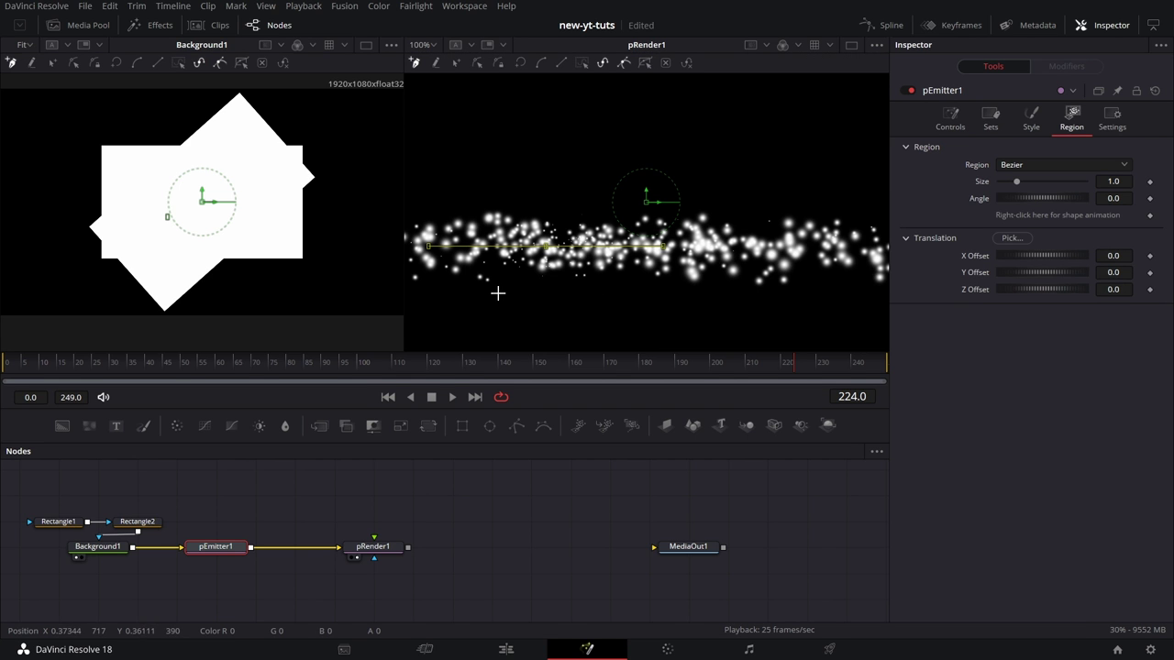
{"action": "left_click", "coordinate": [755, 171]}
{"action": "left_click", "coordinate": [835, 276]}
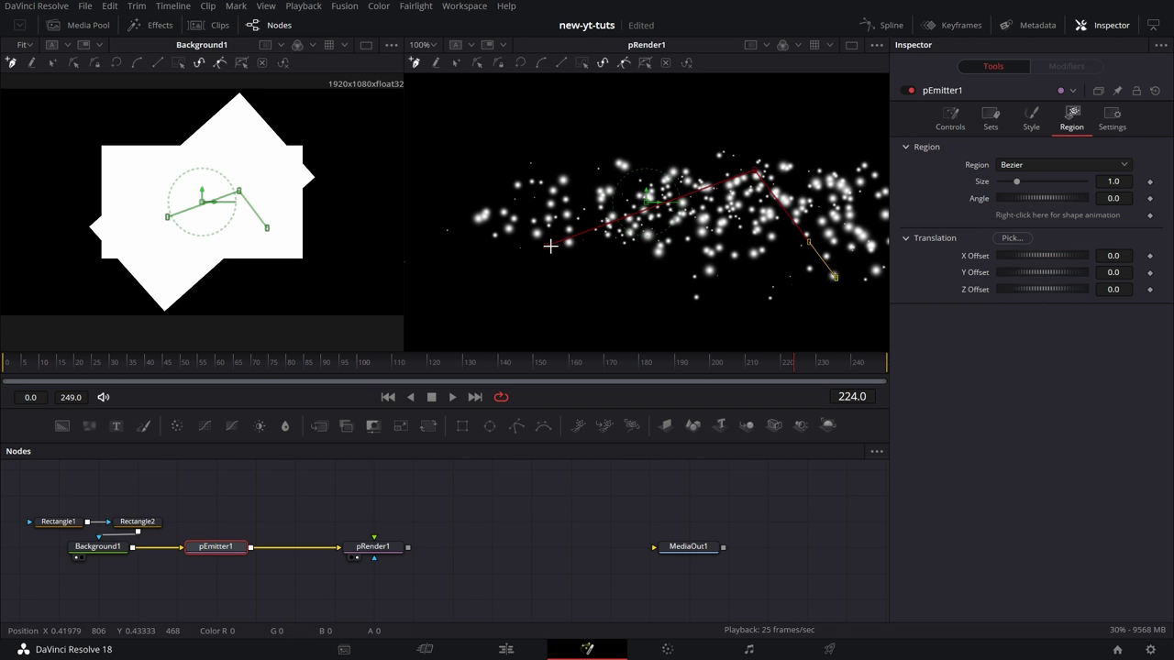
{"action": "left_click_drag", "start_coordinate": [546, 246], "coordinate": [563, 227]}
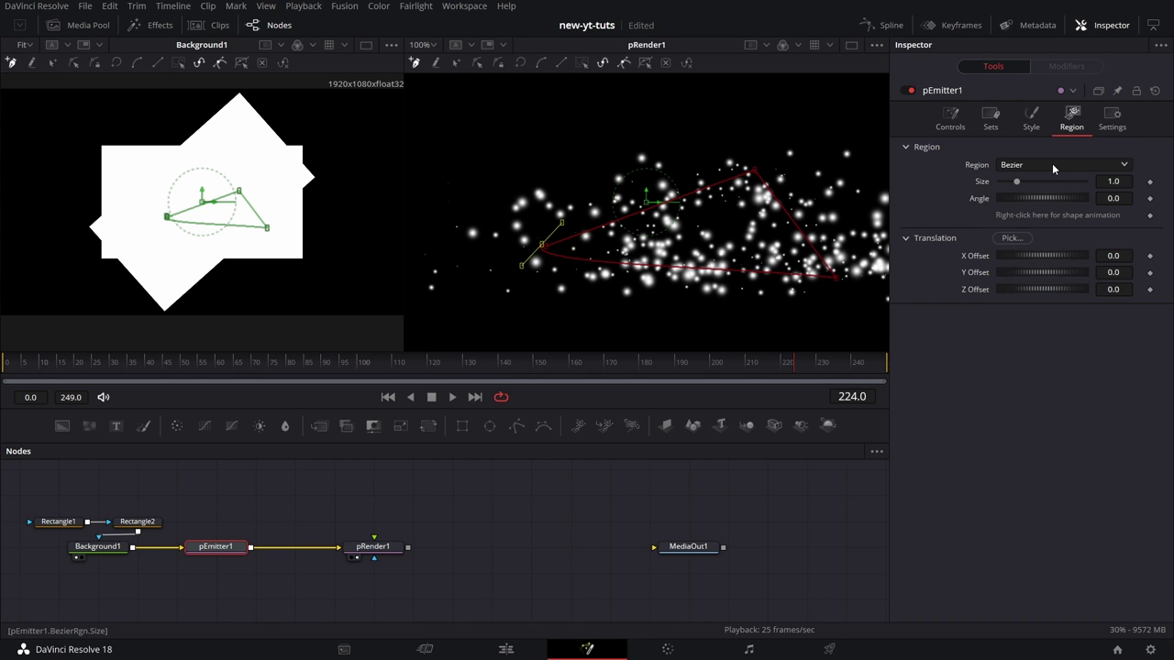
Undo the last Bezier path edits, back to its first point
{"action": "key", "text": "ctrl+z"}
{"action": "key", "text": "ctrl+z"}
{"action": "key", "text": "ctrl+z"}
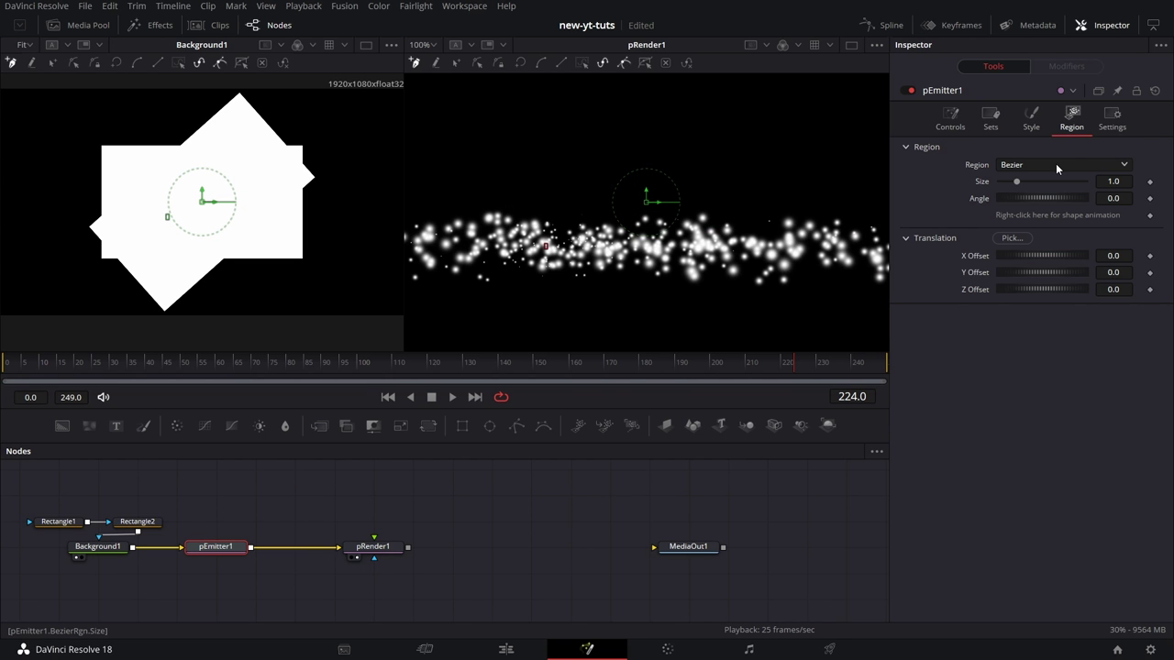
Set the emission Region to Bitmap with Background1 connected as the Region Bitmap, and fit the pRender1 image in its viewer
{"action": "left_click", "coordinate": [1055, 165]}
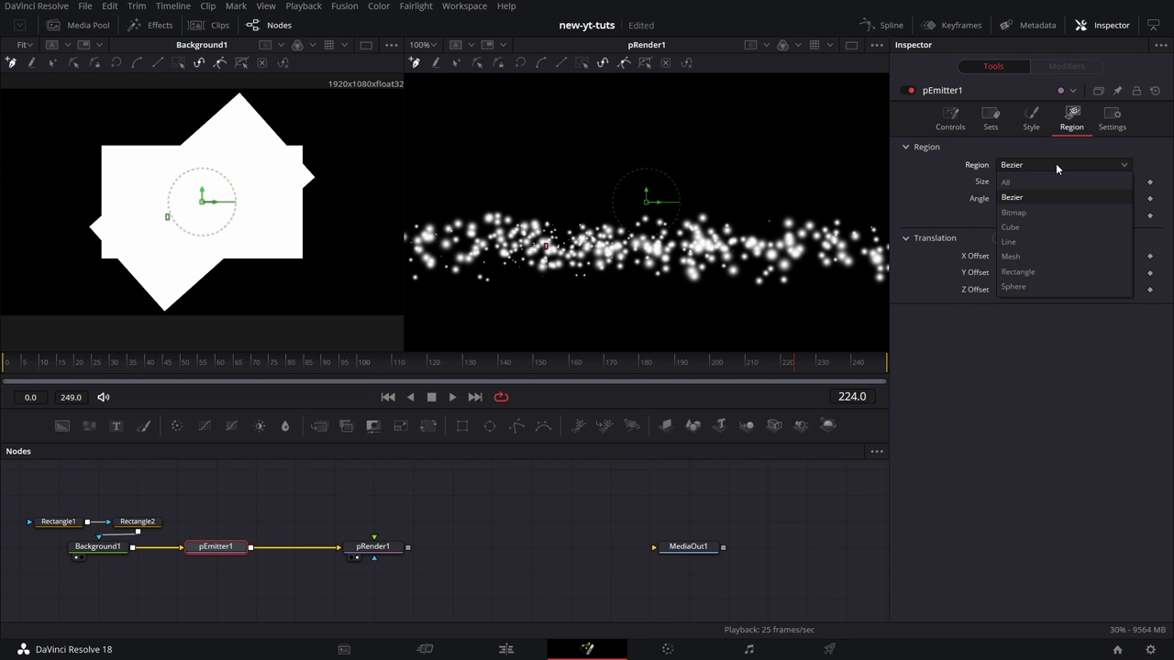
{"action": "left_click", "coordinate": [1038, 214]}
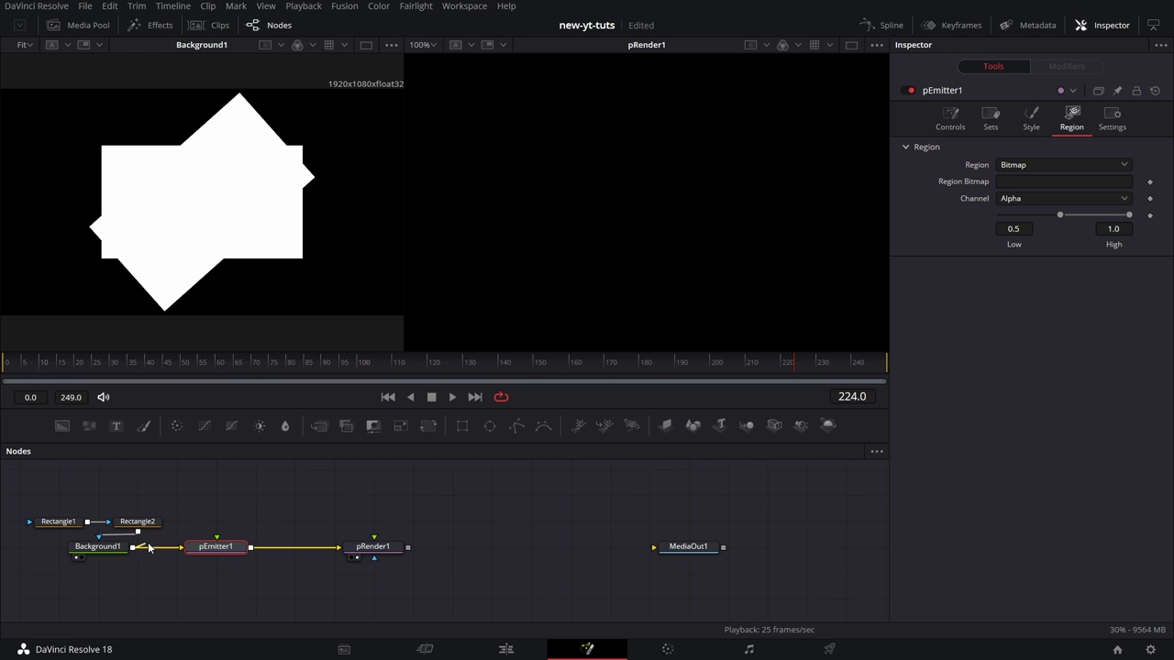
{"action": "left_click_drag", "start_coordinate": [133, 547], "coordinate": [218, 541]}
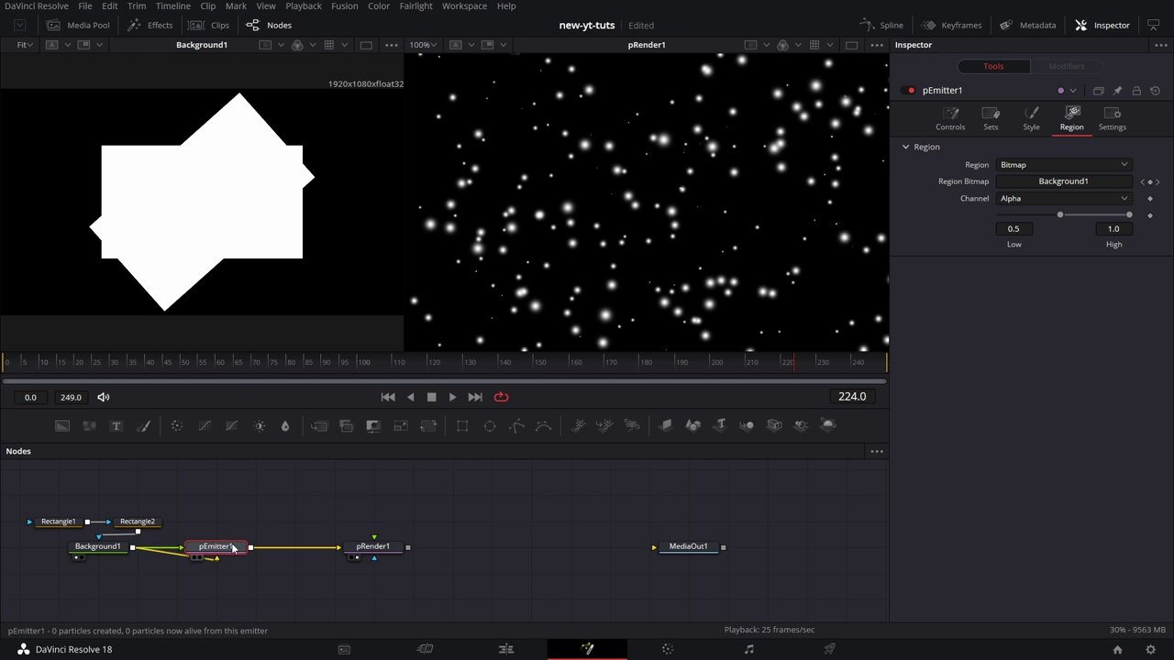
{"action": "left_click", "coordinate": [435, 45]}
{"action": "left_click", "coordinate": [422, 59]}
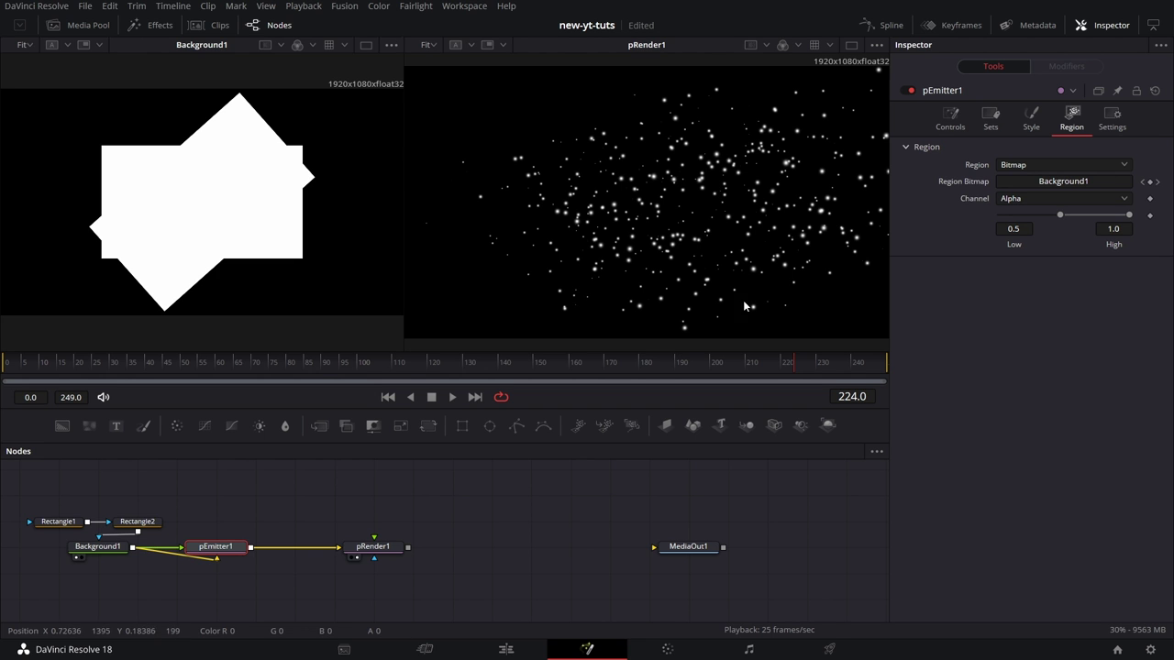
Set the pEmitter's Number to 100 and preview the denser bitmap-shaped emission in playback
{"action": "left_click", "coordinate": [950, 127]}
{"action": "left_click_drag", "start_coordinate": [1018, 206], "coordinate": [1086, 206]}
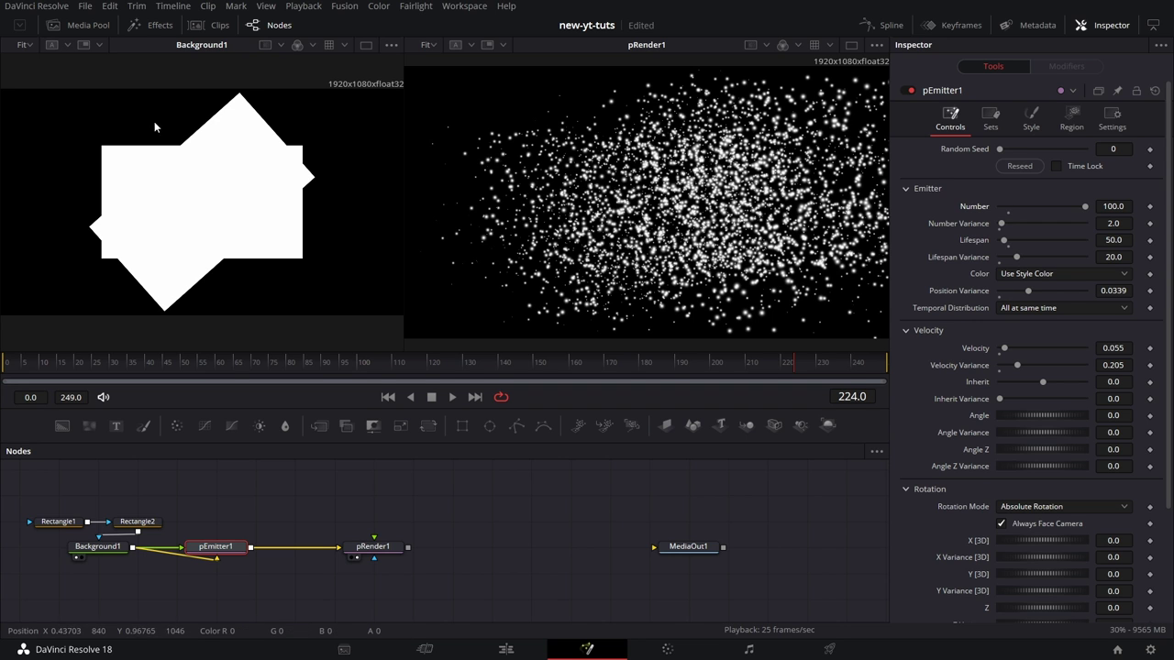
{"action": "left_click", "coordinate": [453, 397]}
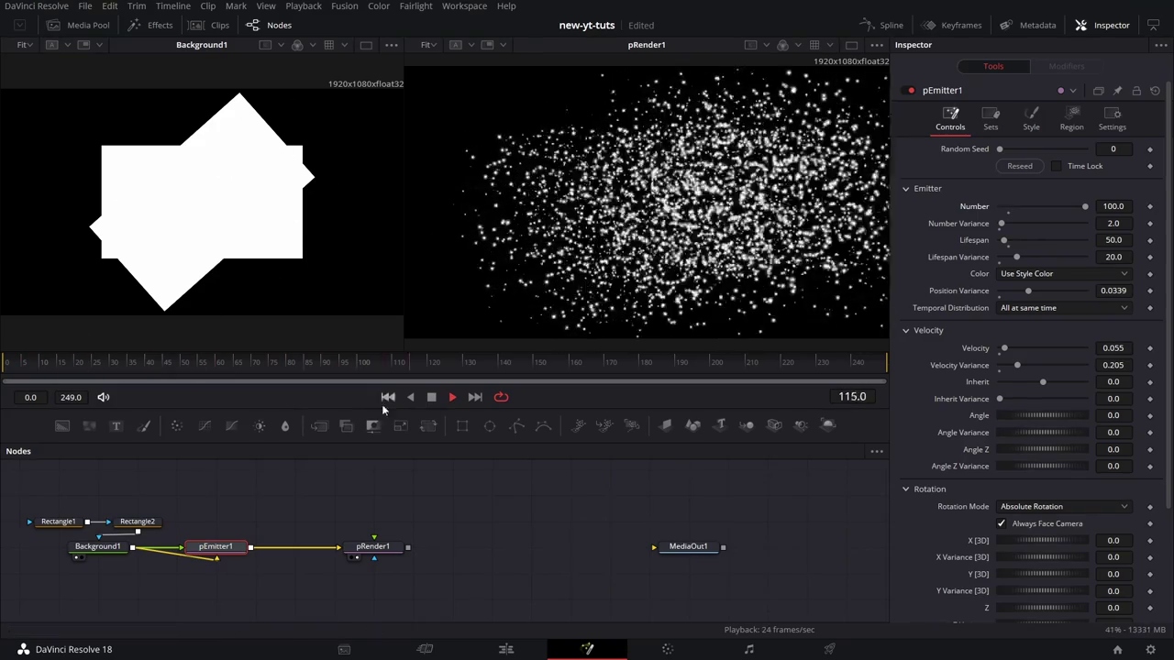
{"action": "left_click", "coordinate": [431, 397]}
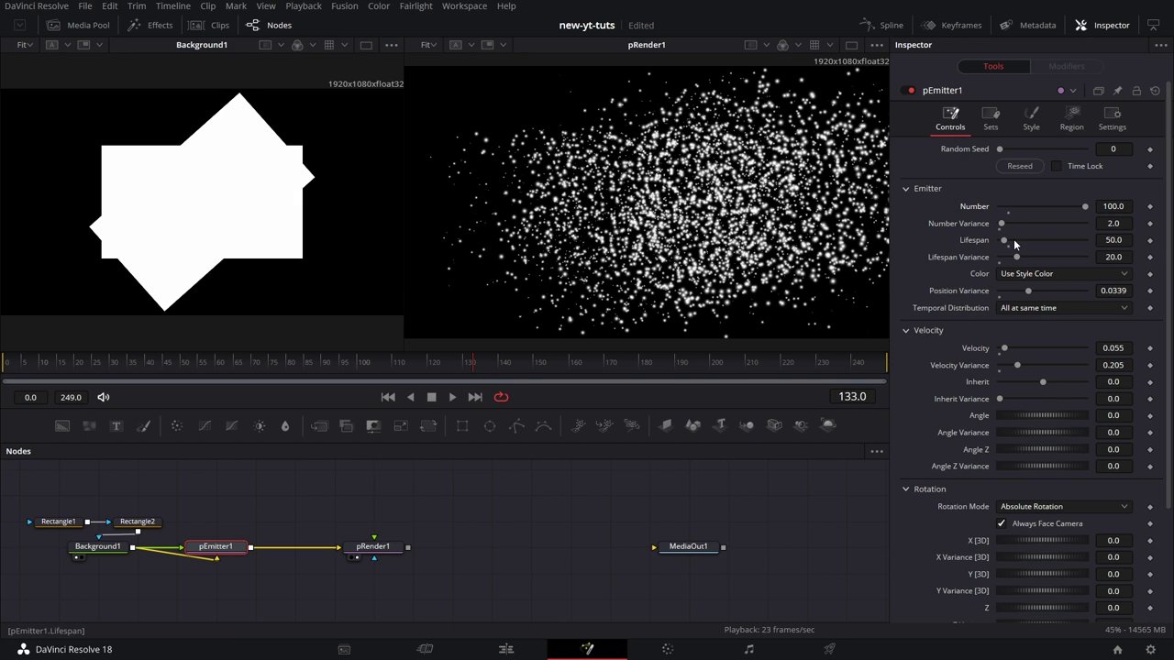
Try Cube and Line in turn as the pEmitter's emission Region
{"action": "left_click", "coordinate": [1071, 117]}
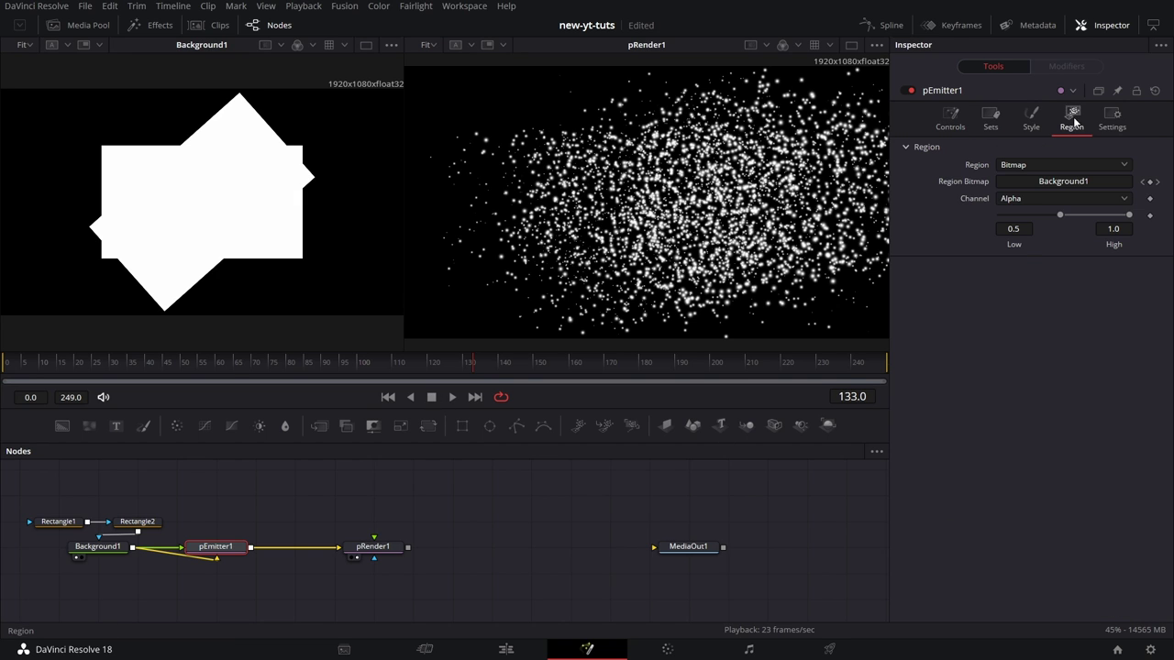
{"action": "left_click", "coordinate": [1056, 164]}
{"action": "left_click", "coordinate": [1035, 226]}
{"action": "left_click", "coordinate": [1061, 160]}
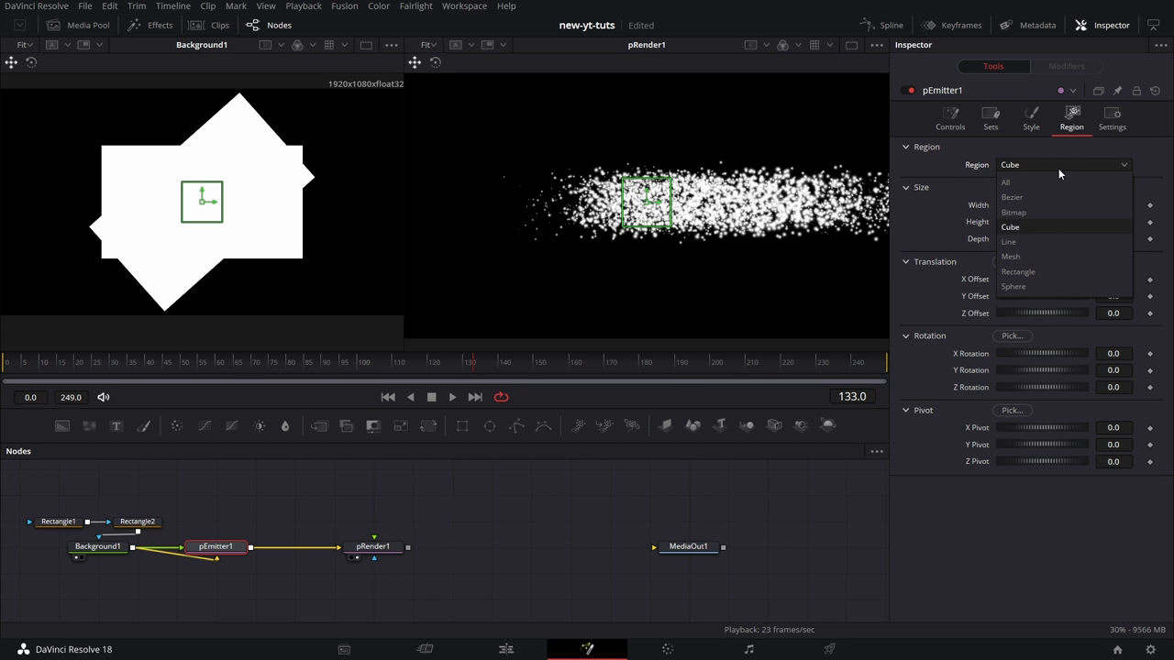
{"action": "left_click", "coordinate": [1033, 240]}
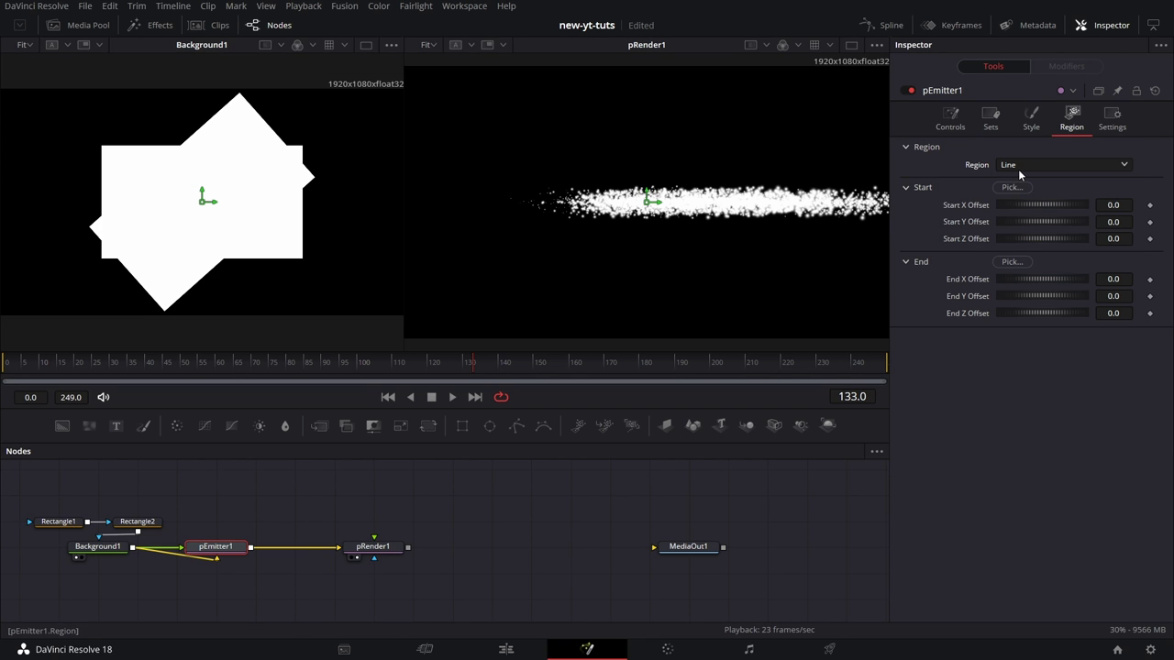
Try Mesh as the emission Region, and switch the Region to Rectangle
{"action": "left_click", "coordinate": [1029, 123]}
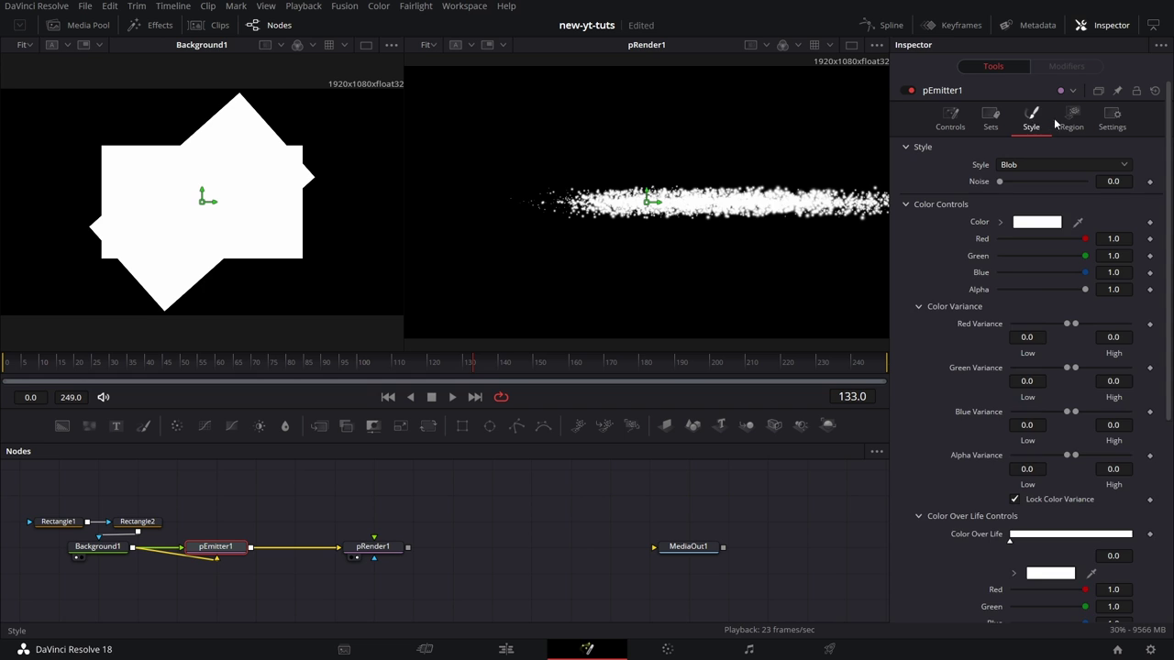
{"action": "left_click", "coordinate": [1067, 119]}
{"action": "left_click", "coordinate": [1032, 165]}
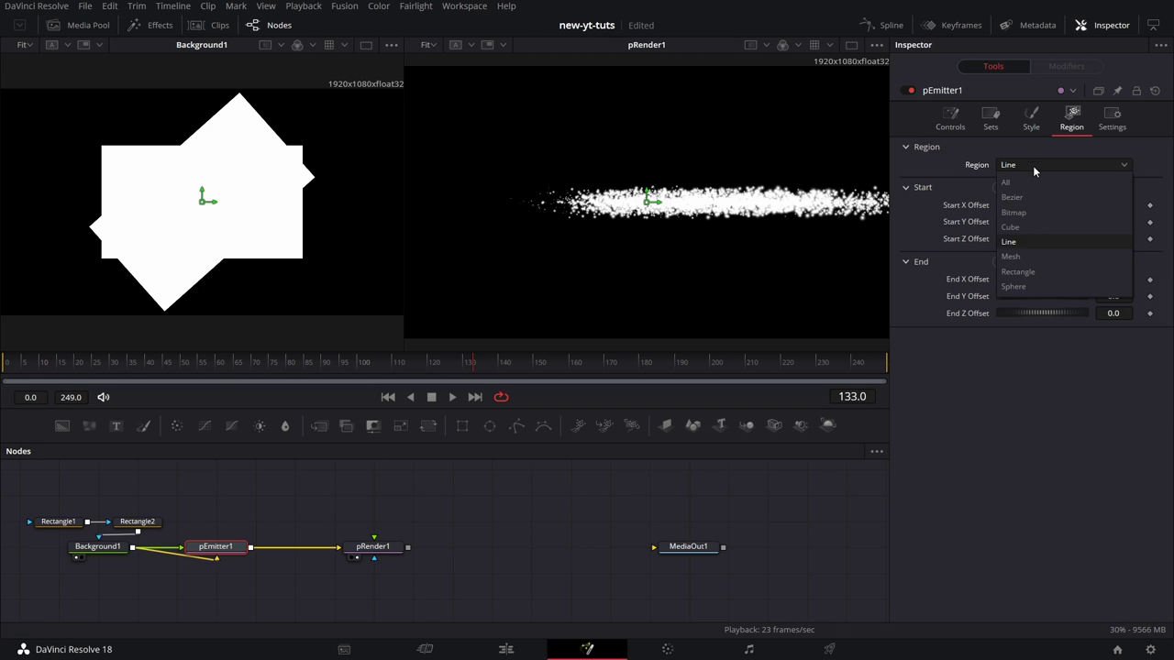
{"action": "left_click", "coordinate": [1016, 257]}
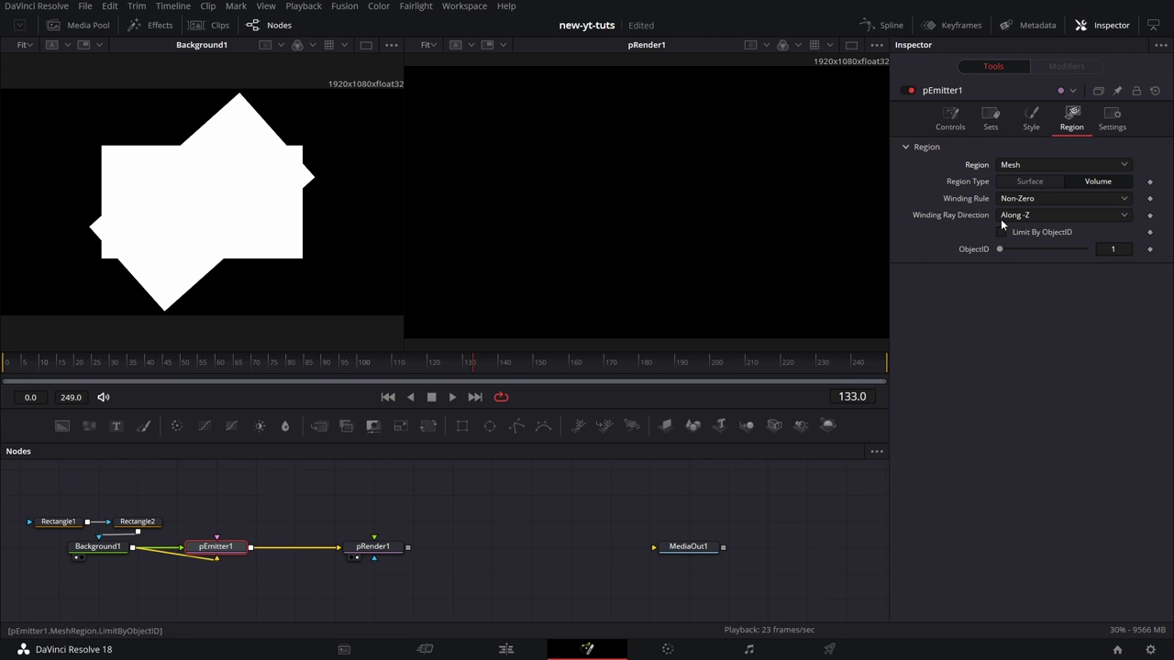
{"action": "left_click", "coordinate": [1058, 164]}
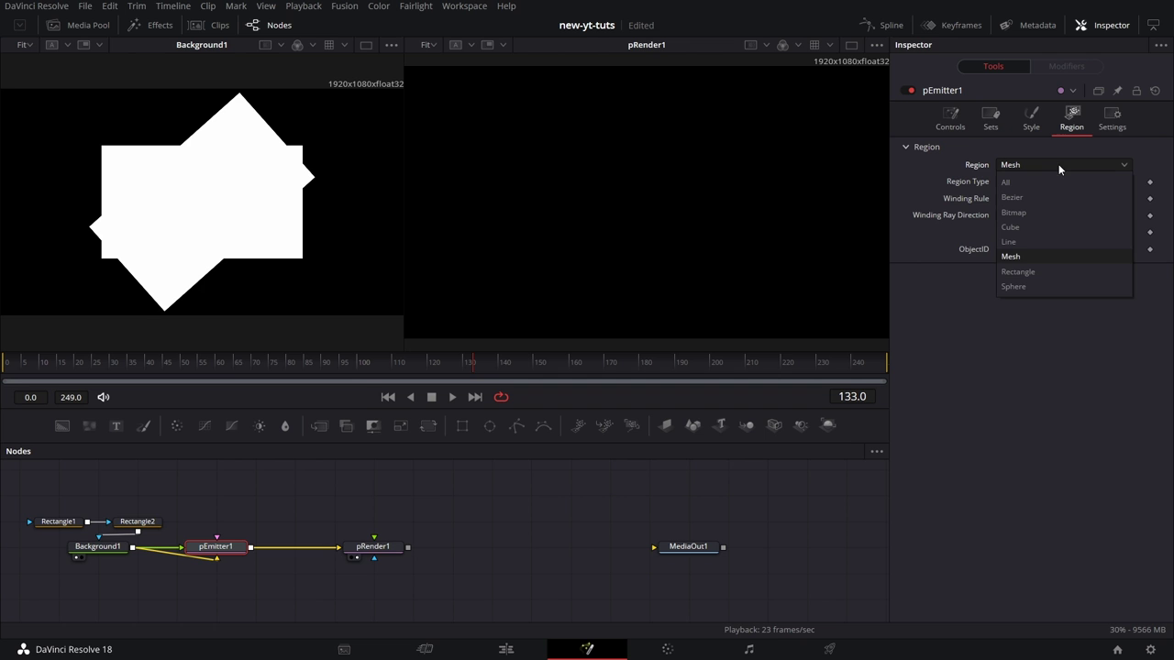
{"action": "left_click", "coordinate": [1046, 274]}
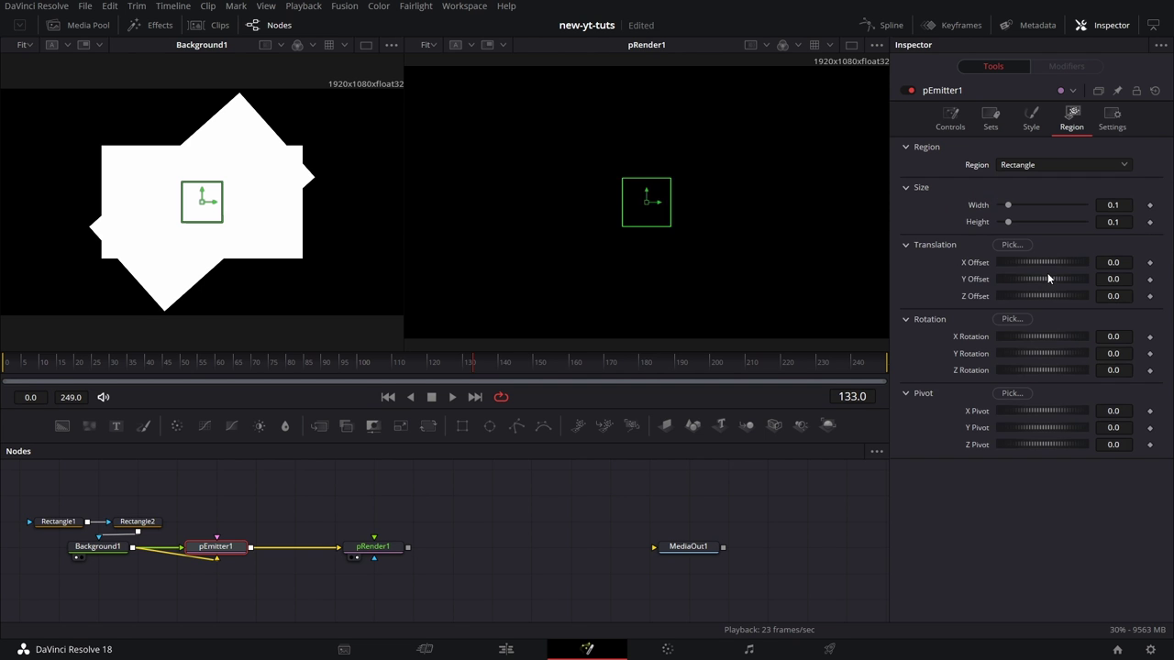
Open the choices for the pEmitter's emission Region
{"action": "left_click", "coordinate": [1041, 164]}
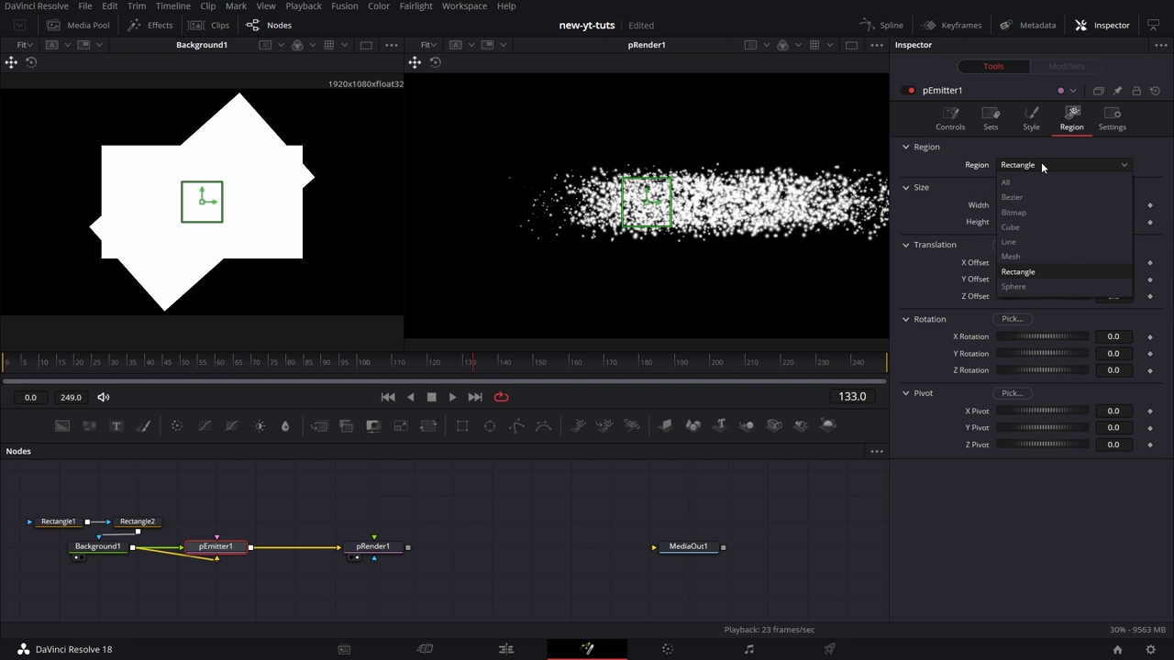
Keep the emitter region as Rectangle, with an X offset of 0.203 and an X rotation of 67.8
{"action": "left_click", "coordinate": [1042, 163]}
{"action": "mouse_move", "coordinate": [1029, 264]}
{"action": "left_mouse_down"}
{"action": "mouse_move", "coordinate": [1064, 269]}
{"action": "mouse_move", "coordinate": [1009, 265]}
{"action": "mouse_move", "coordinate": [1035, 264]}
{"action": "left_mouse_up"}
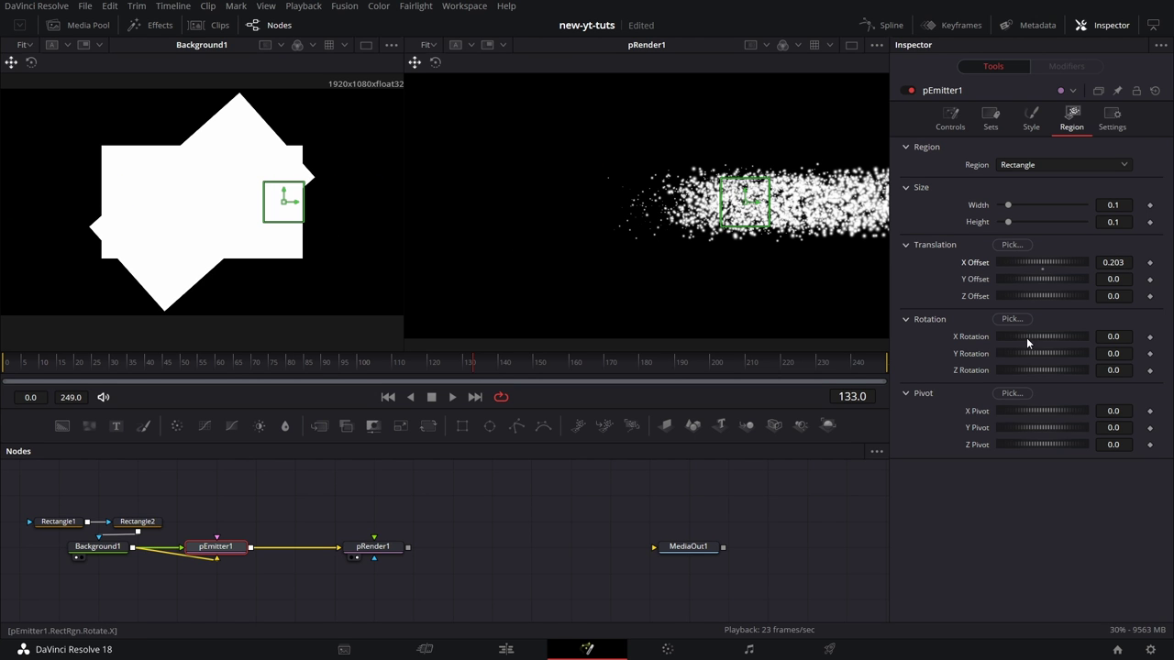
{"action": "left_click_drag", "start_coordinate": [1026, 338], "coordinate": [1051, 334]}
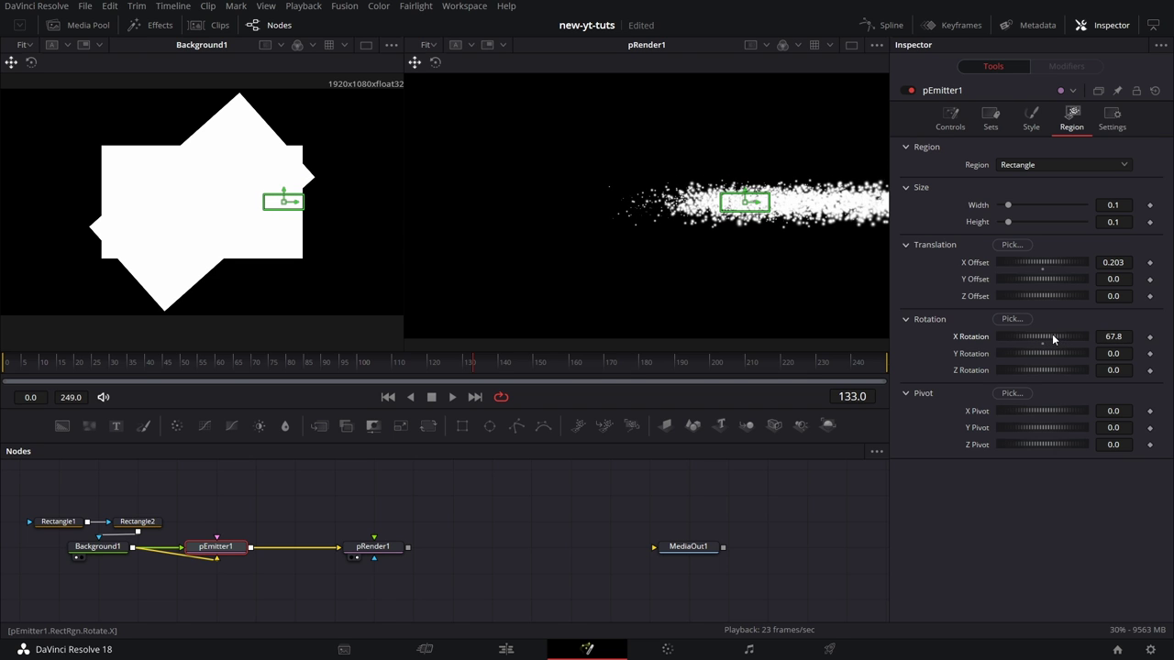
Change the pEmitter1 region to Sphere
{"action": "left_click", "coordinate": [1057, 164]}
{"action": "left_click", "coordinate": [1035, 282]}
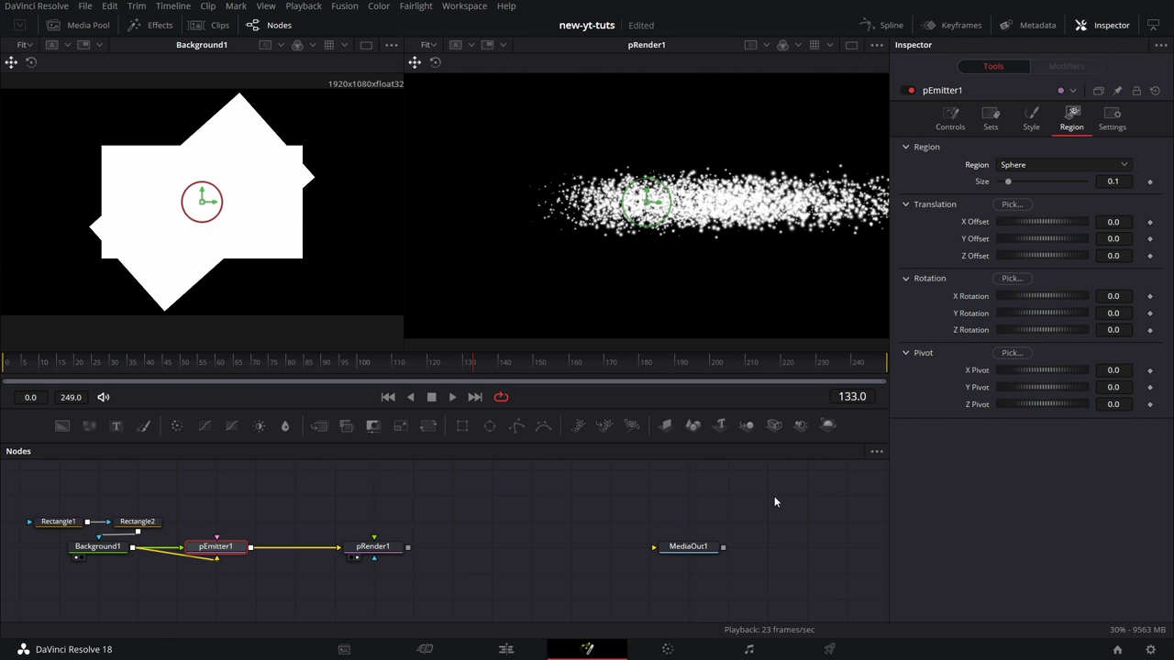
Move pRender1 a little closer to MediaOut1 and switch its output mode to 3D
{"action": "left_click", "coordinate": [376, 548]}
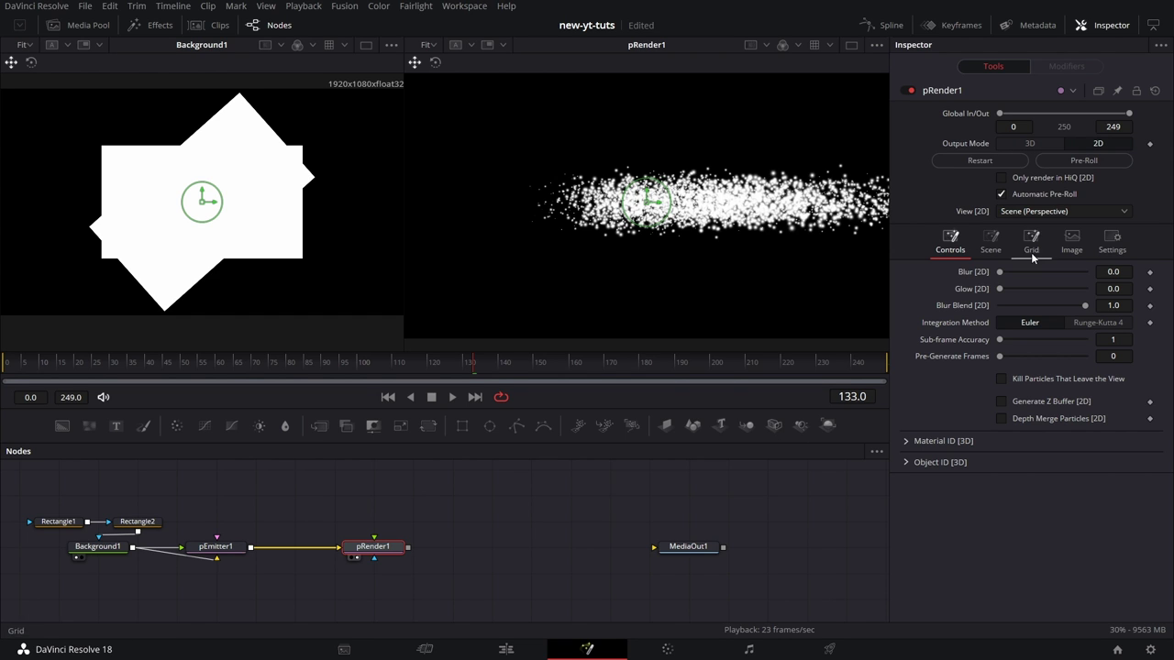
{"action": "left_click_drag", "start_coordinate": [386, 553], "coordinate": [425, 555]}
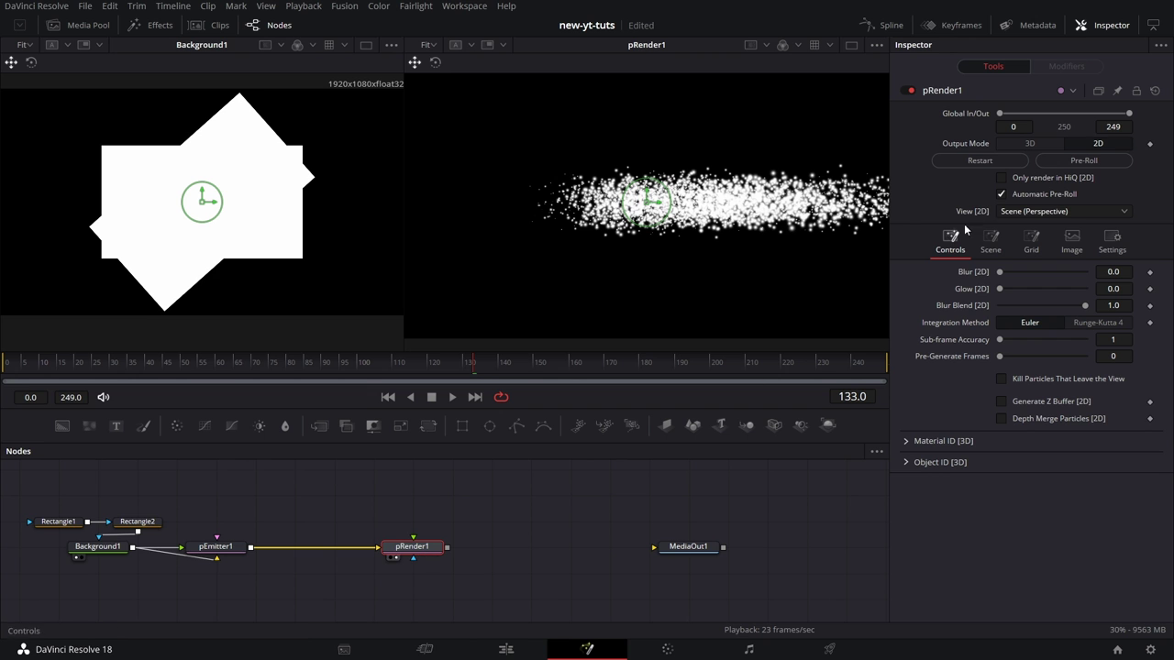
{"action": "left_click", "coordinate": [1030, 144]}
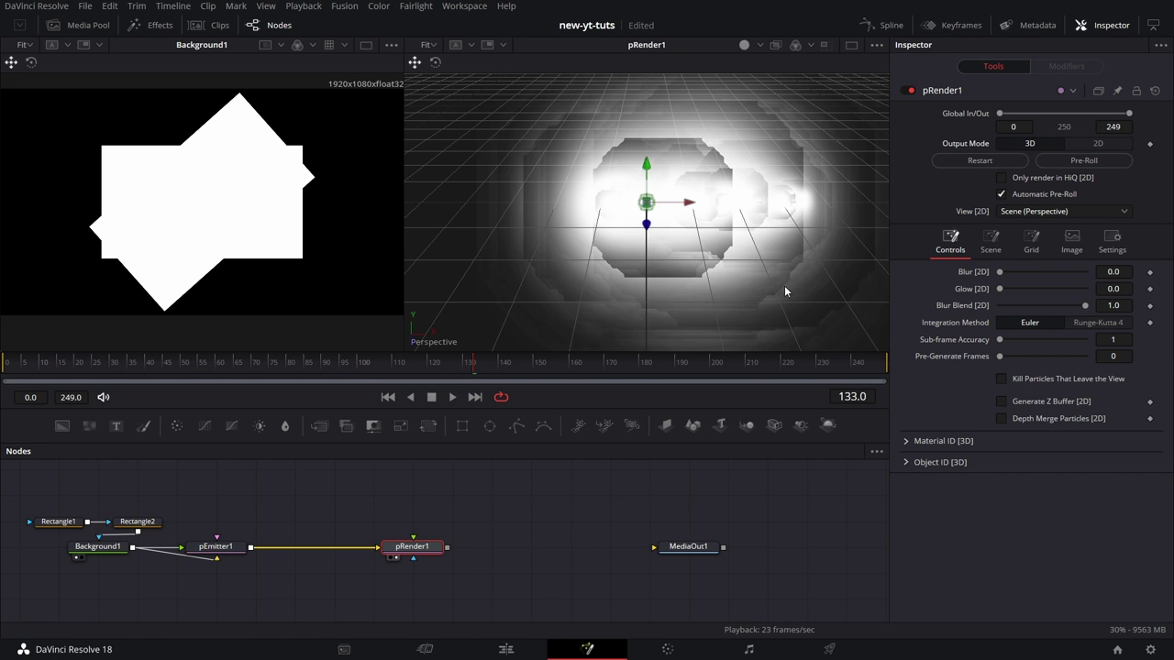
{"action": "left_click_drag", "start_coordinate": [717, 237], "coordinate": [724, 236]}
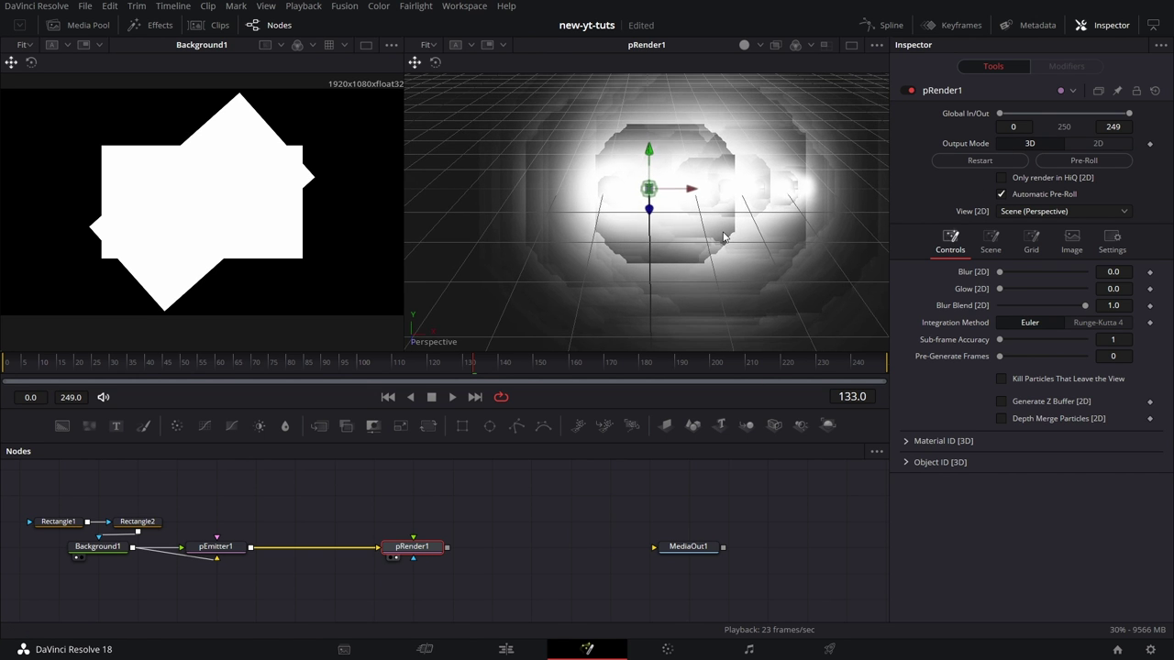
Set pEmitter1's Size, Size Variance, Size to Velocity and Size Z Scale all to 0.0 in its style settings
{"action": "left_click", "coordinate": [225, 548]}
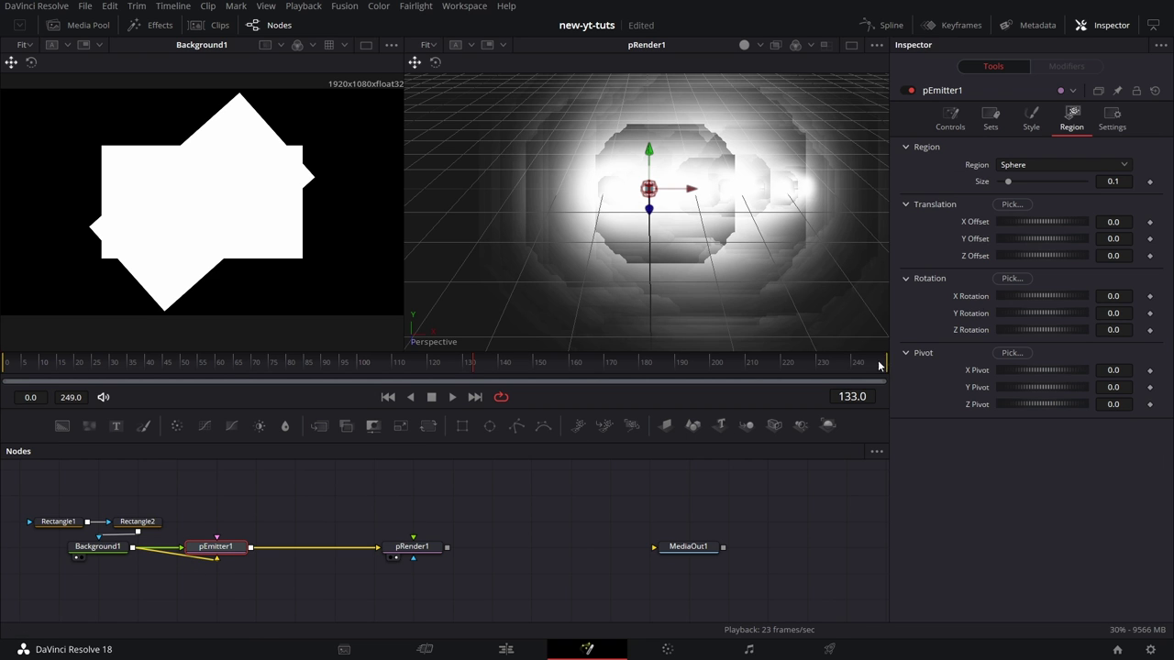
{"action": "left_click", "coordinate": [1030, 119]}
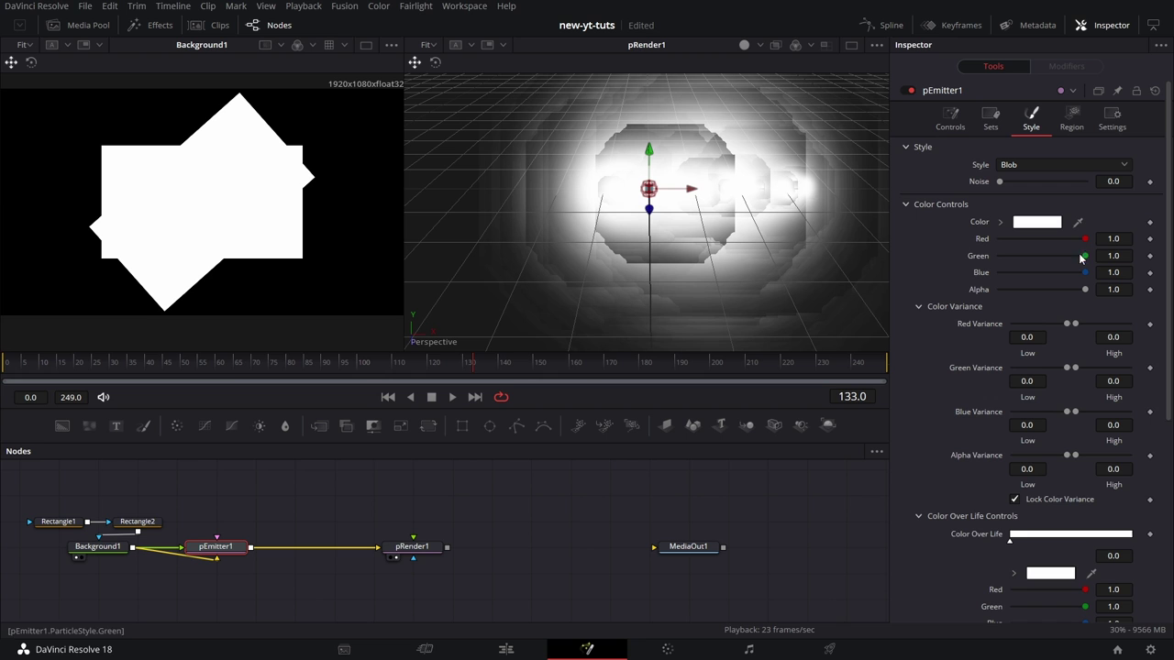
{"action": "left_click", "coordinate": [905, 205]}
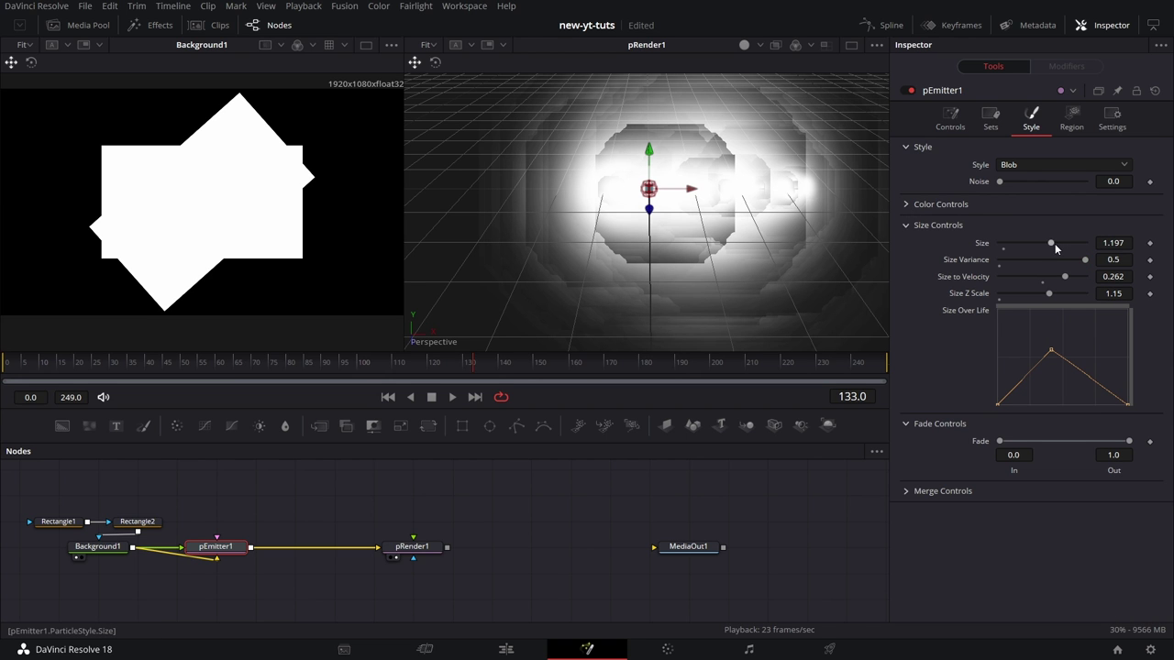
{"action": "left_click_drag", "start_coordinate": [1050, 243], "coordinate": [999, 246]}
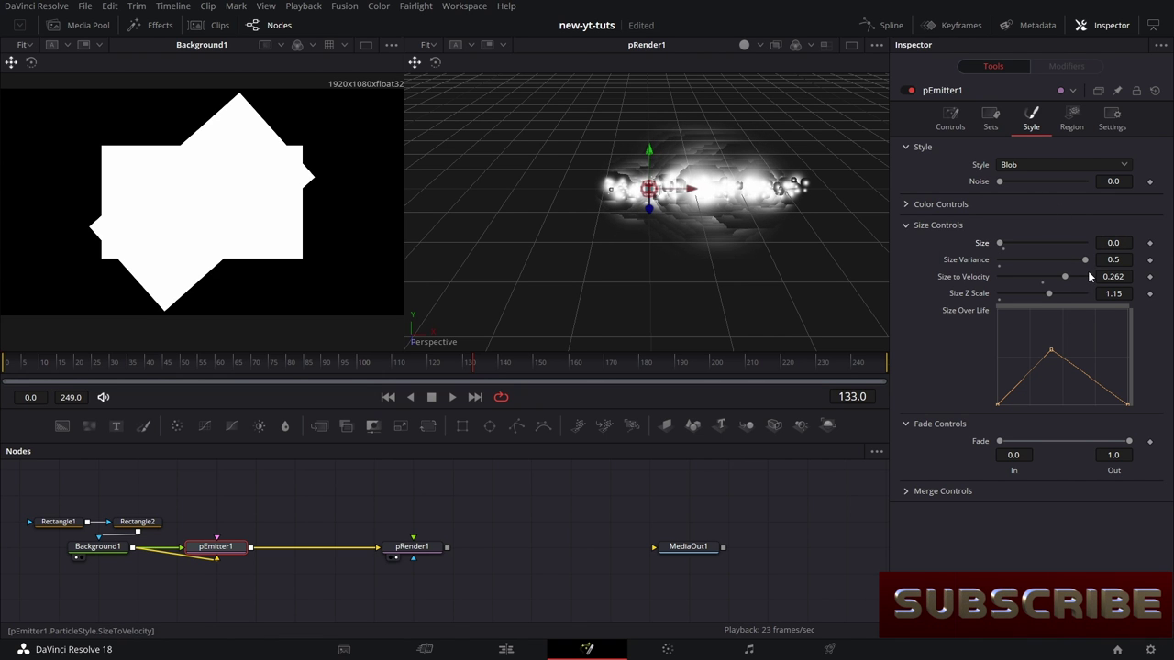
{"action": "left_click_drag", "start_coordinate": [1085, 259], "coordinate": [977, 273]}
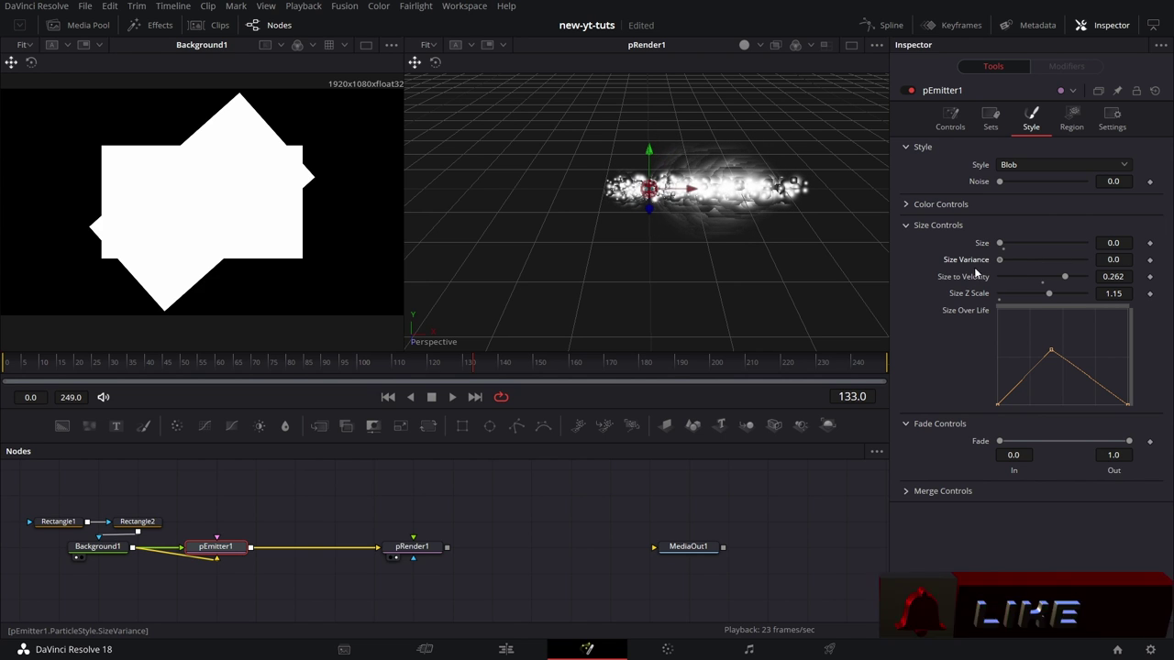
{"action": "left_click_drag", "start_coordinate": [1065, 276], "coordinate": [1008, 285]}
{"action": "double_click", "coordinate": [972, 282]}
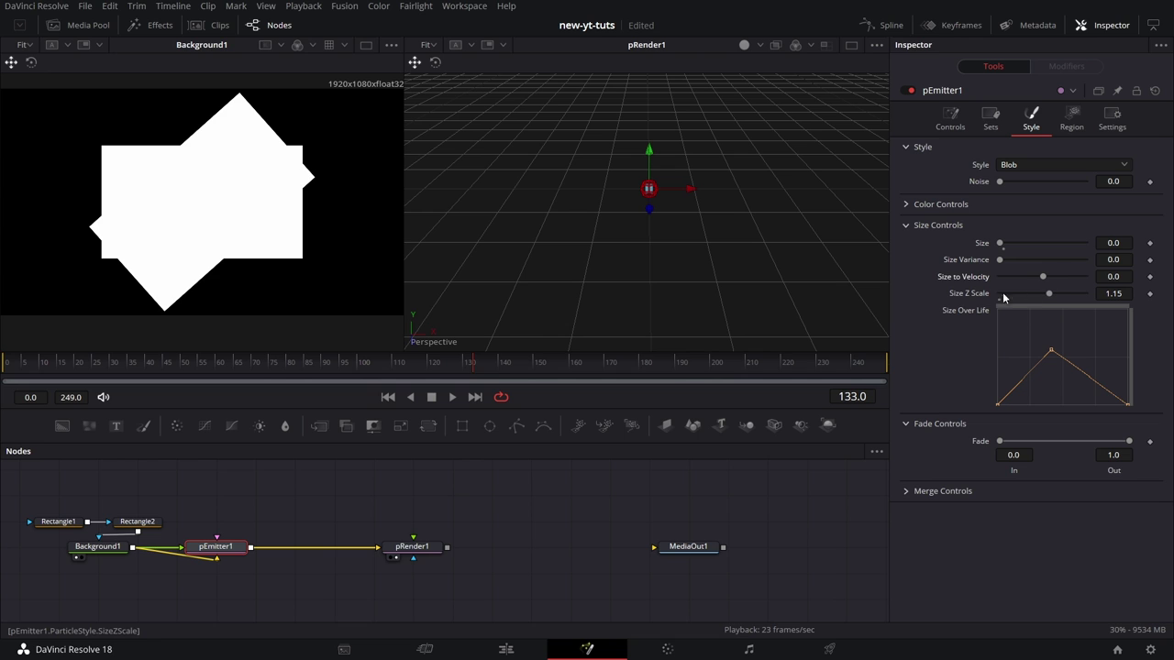
{"action": "double_click", "coordinate": [974, 293]}
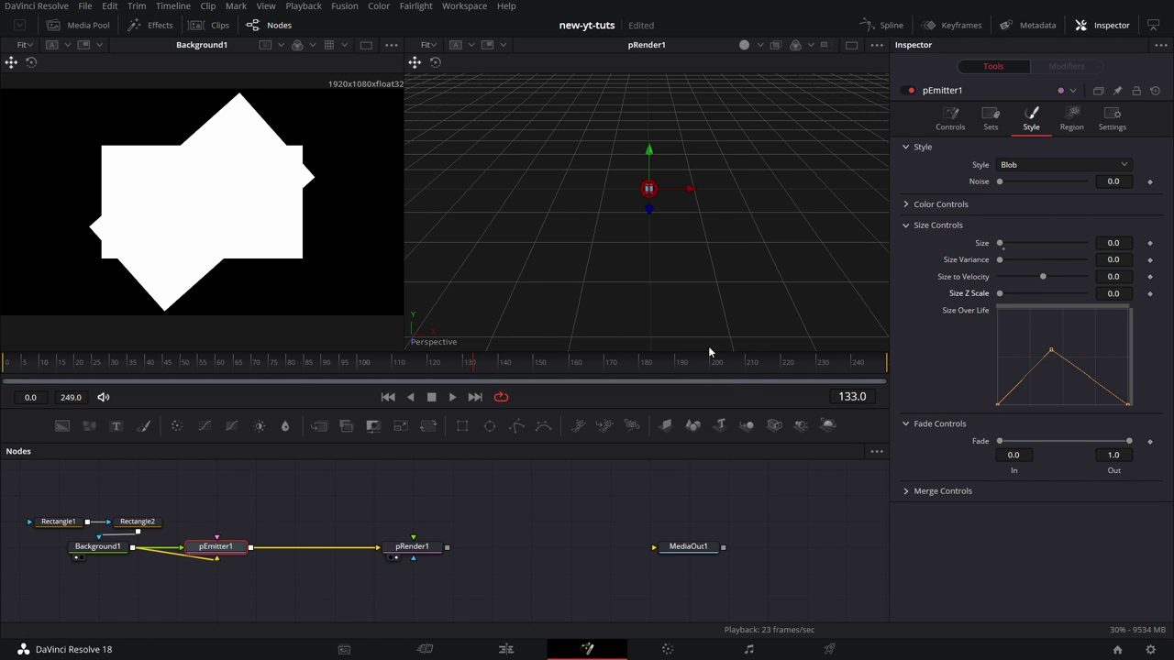
Set the pEmitter1 particle Size to 0.0049 with the render view at 400%
{"action": "left_click", "coordinate": [427, 44]}
{"action": "left_click", "coordinate": [433, 135]}
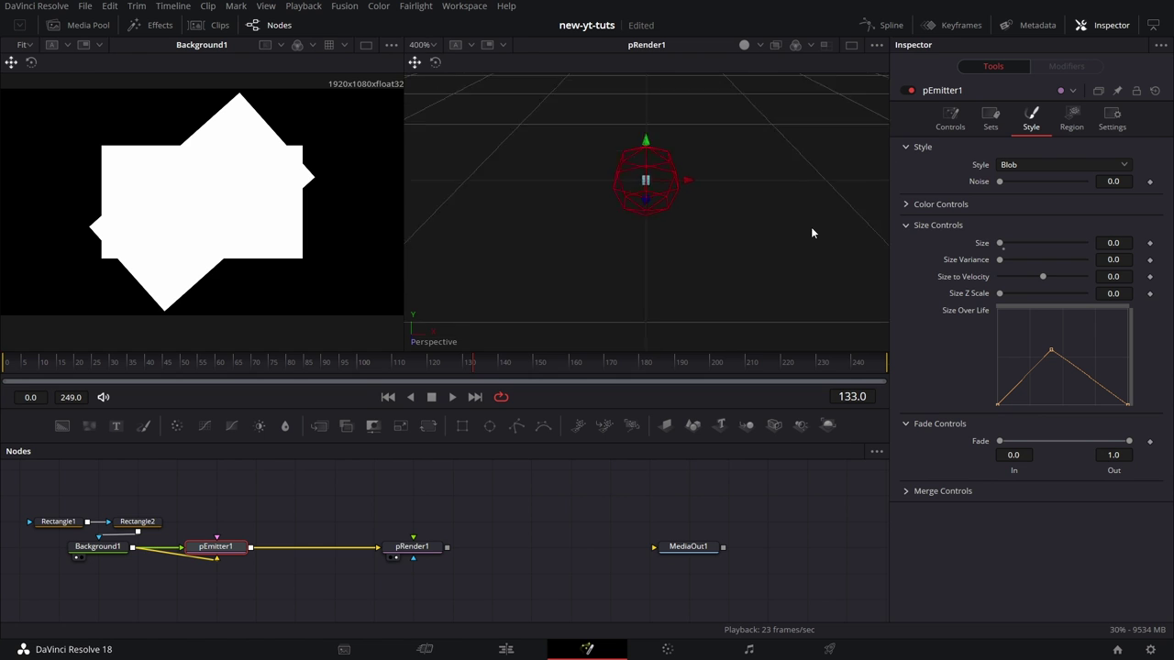
{"action": "left_click", "coordinate": [1113, 243]}
{"action": "type", "text": "0.0022"}
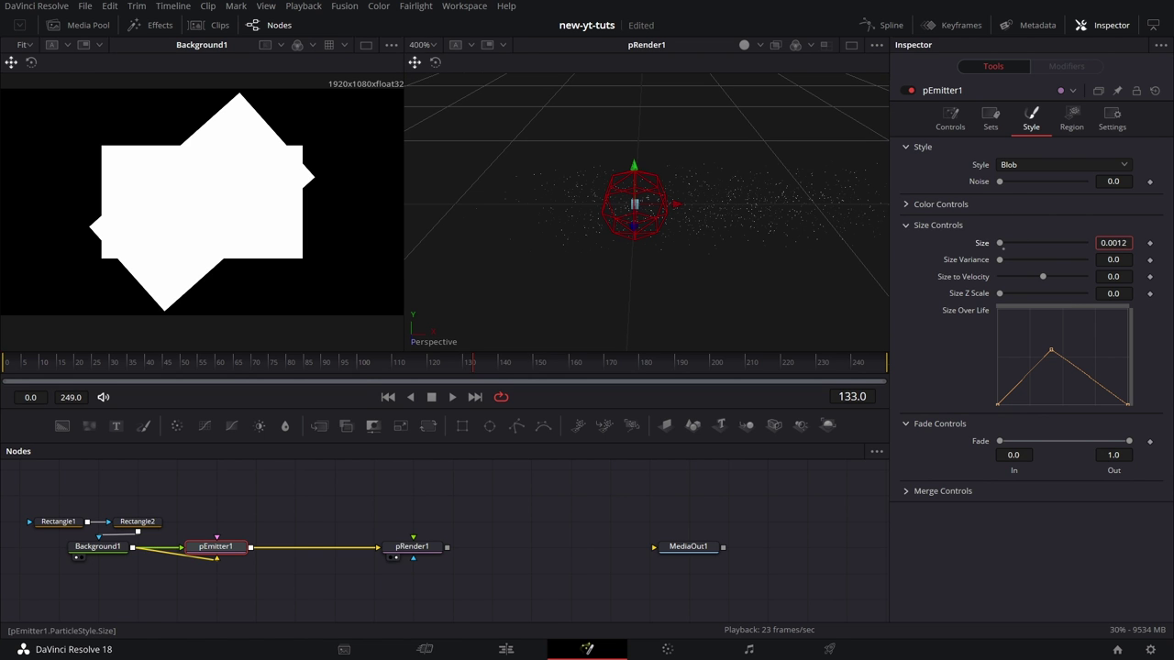
{"action": "key", "text": "Return"}
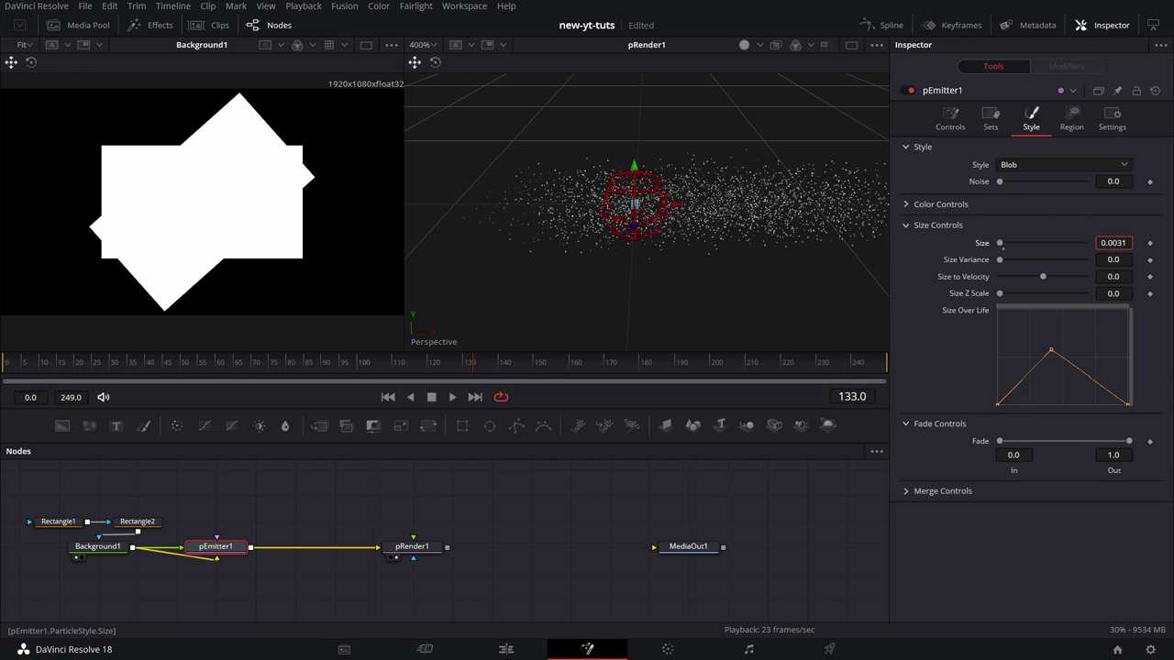
{"action": "mouse_move", "coordinate": [1112, 243]}
{"action": "left_mouse_down"}
{"action": "mouse_move", "coordinate": [1137, 243]}
{"action": "mouse_move", "coordinate": [1120, 243]}
{"action": "left_mouse_up"}
{"action": "left_click_drag", "start_coordinate": [715, 275], "coordinate": [629, 250]}
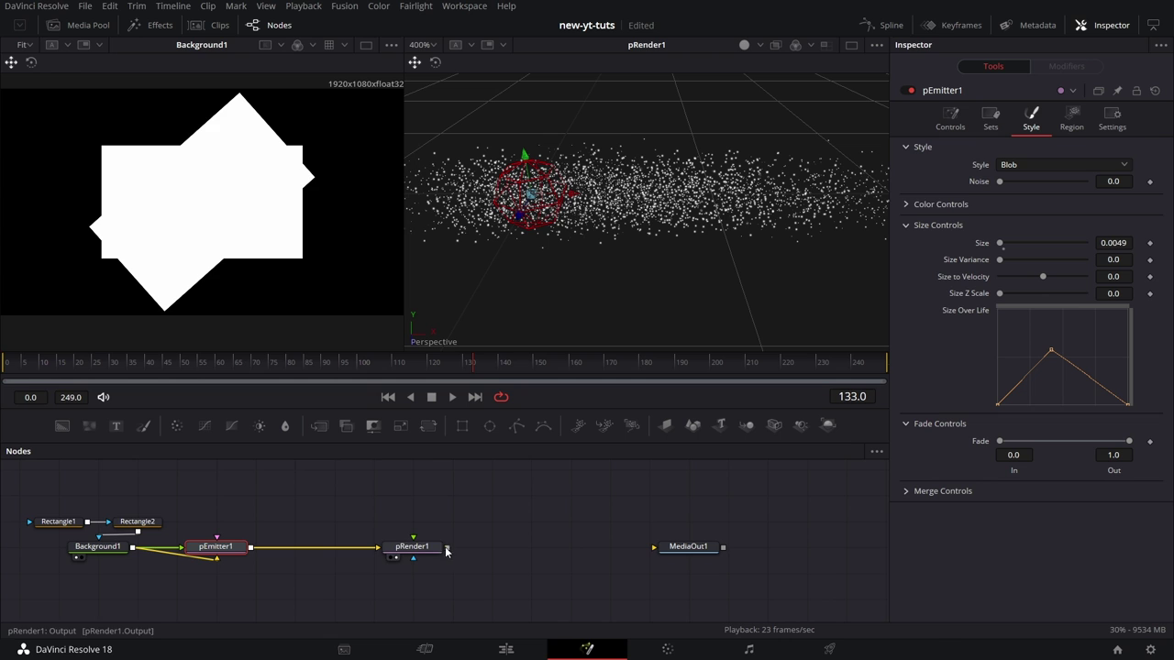
Insert a Renderer 3D node between pRender1 and MediaOut1 and show MediaOut1 in the second viewer
{"action": "left_click_drag", "start_coordinate": [447, 547], "coordinate": [622, 566]}
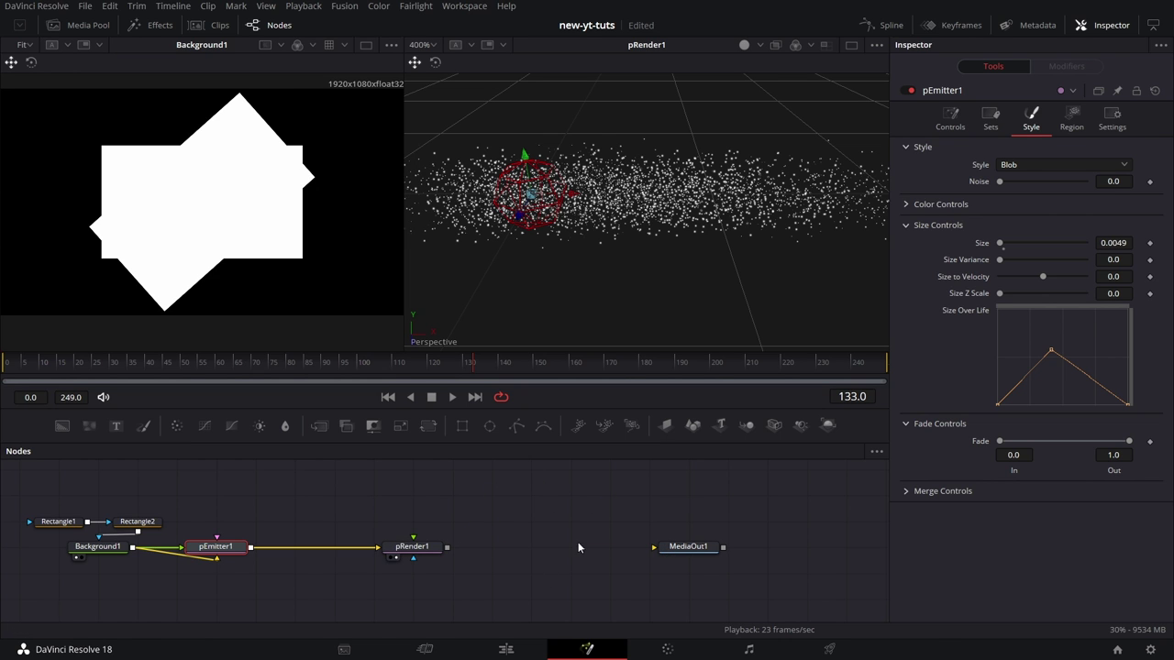
{"action": "left_click_drag", "start_coordinate": [823, 429], "coordinate": [527, 549]}
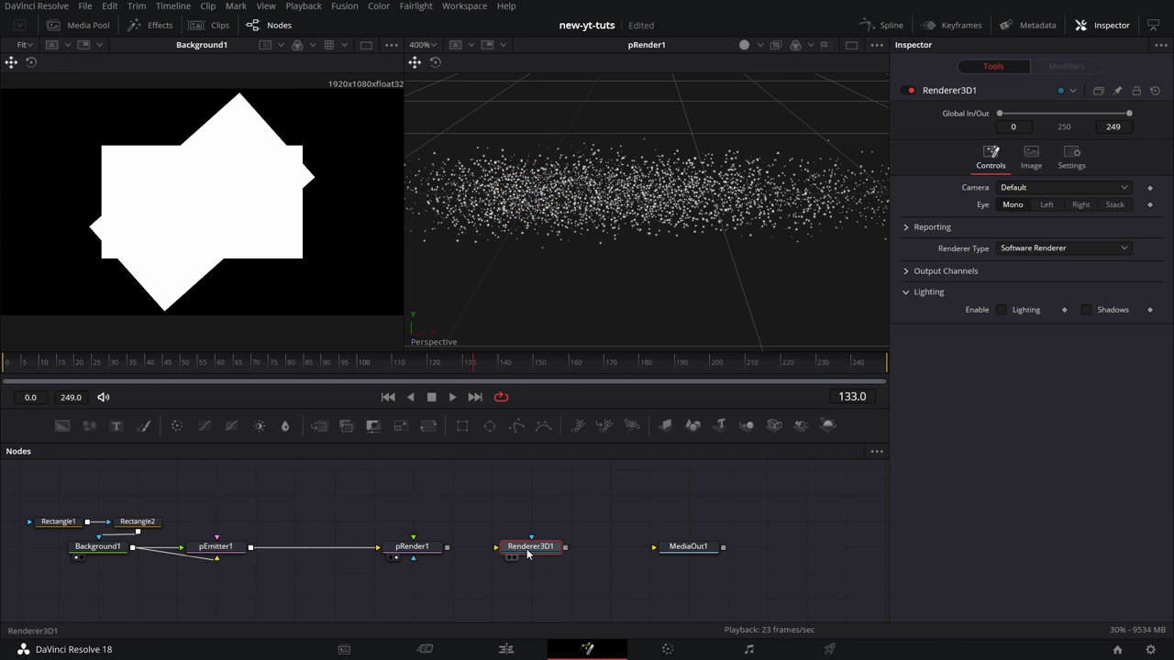
{"action": "left_click_drag", "start_coordinate": [449, 550], "coordinate": [693, 238]}
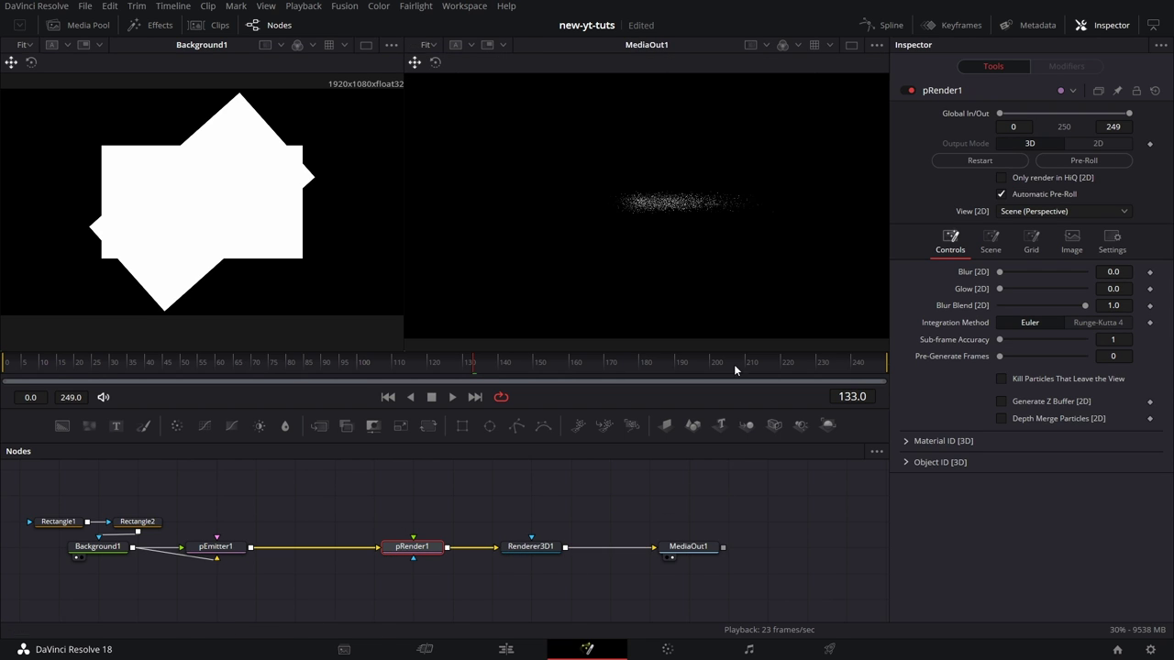
{"action": "left_click", "coordinate": [571, 574]}
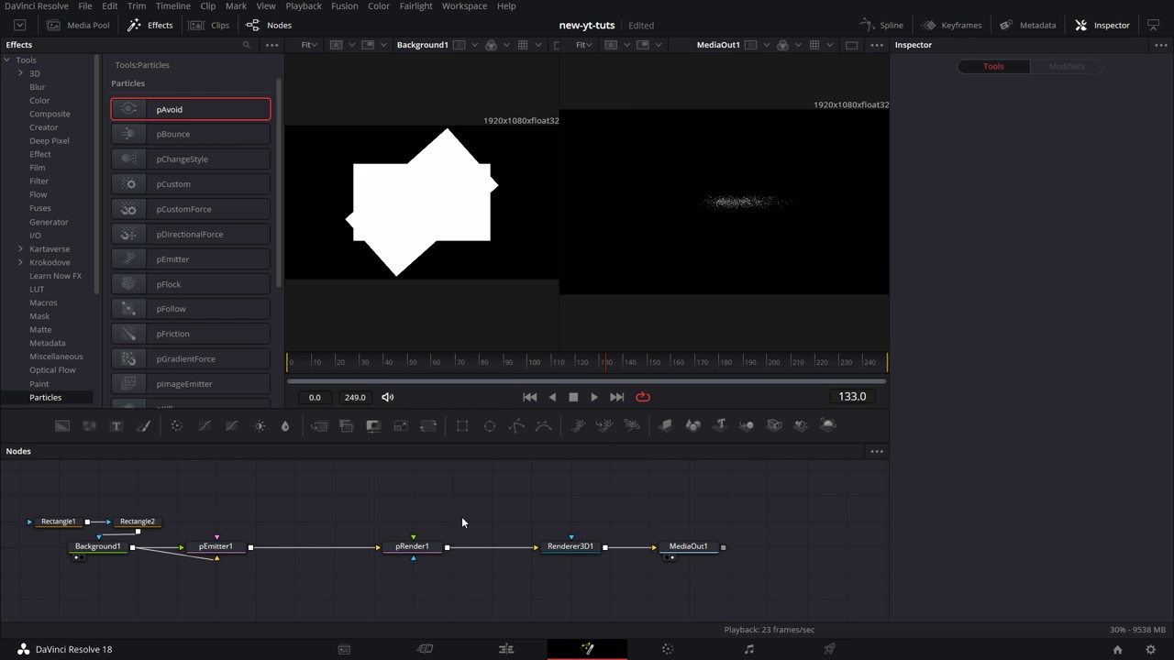
Delete every node in the composition except MediaOut1
{"action": "left_click_drag", "start_coordinate": [462, 516], "coordinate": [511, 509]}
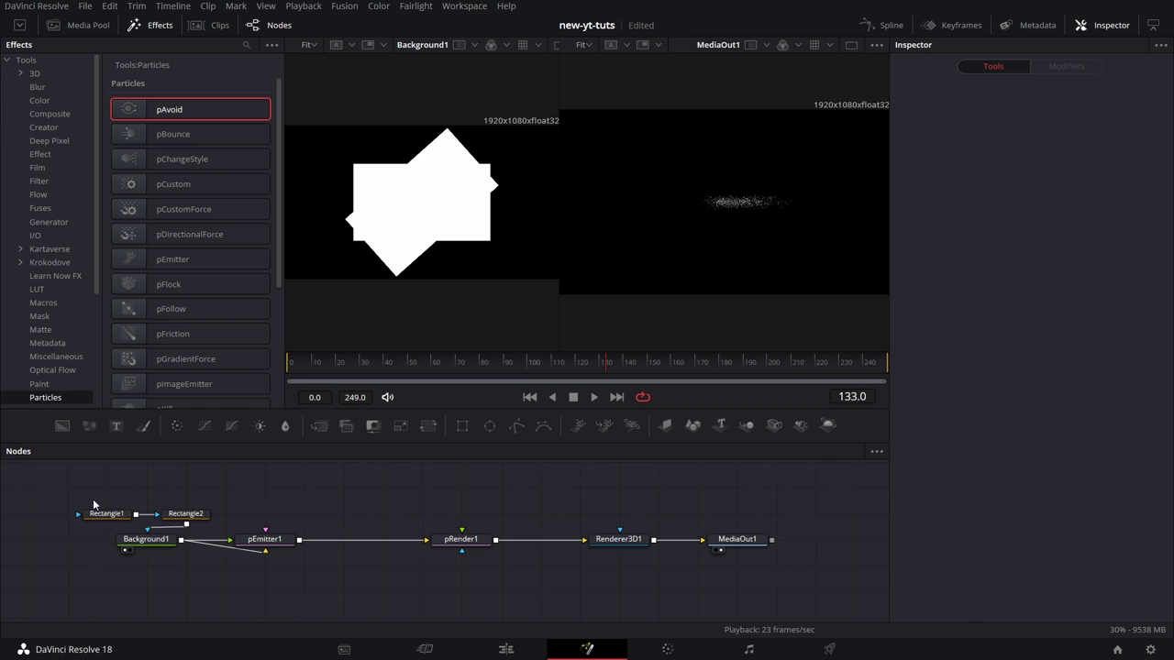
{"action": "left_click_drag", "start_coordinate": [92, 493], "coordinate": [636, 571]}
{"action": "key", "text": "Delete"}
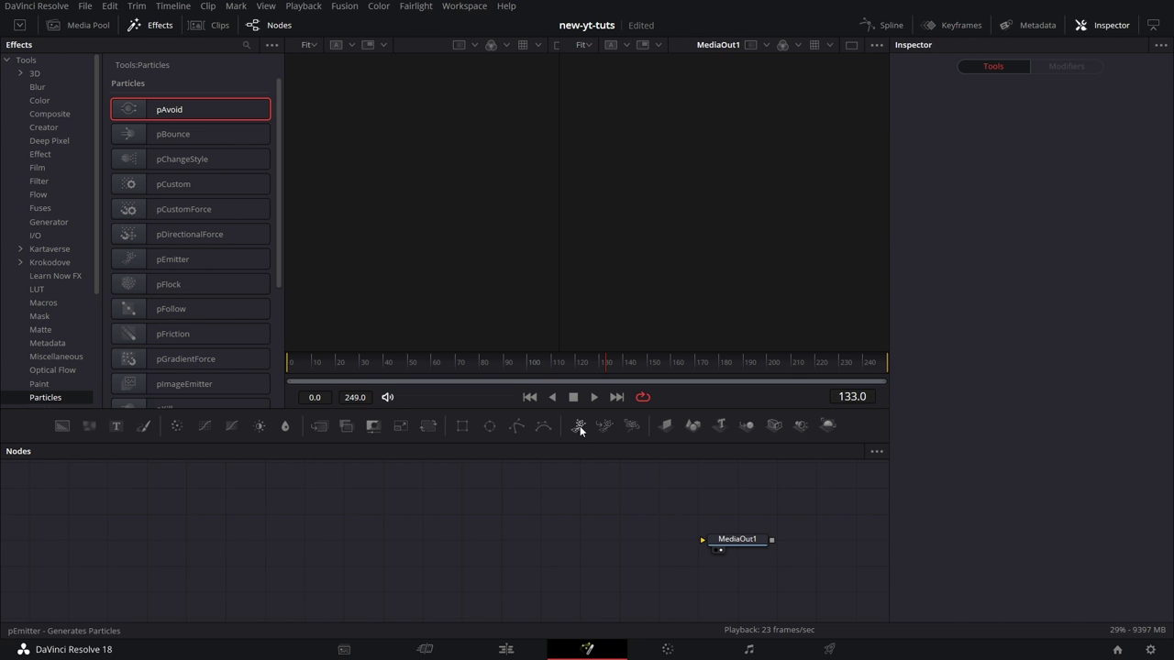
Add a new pEmitter node connected to a pRender node and show the pRender in the viewer
{"action": "left_click_drag", "start_coordinate": [579, 425], "coordinate": [450, 538]}
{"action": "left_click_drag", "start_coordinate": [631, 425], "coordinate": [755, 169]}
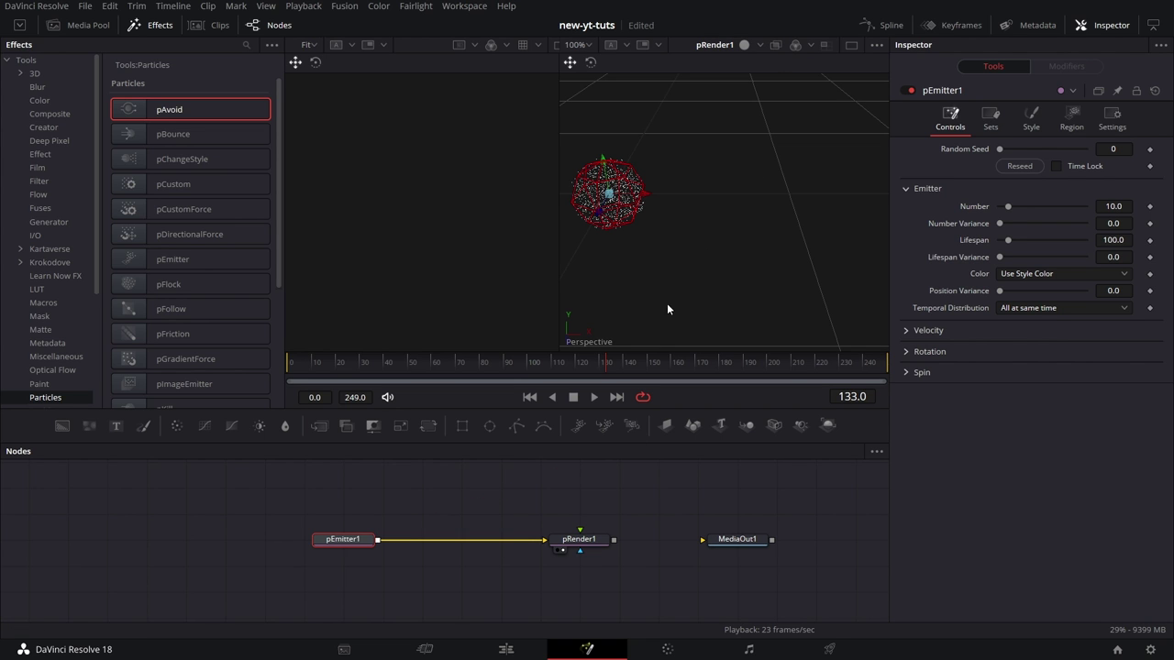
Switch to a single enlarged viewer without the effects library and set its zoom to Fit
{"action": "left_click", "coordinate": [852, 46]}
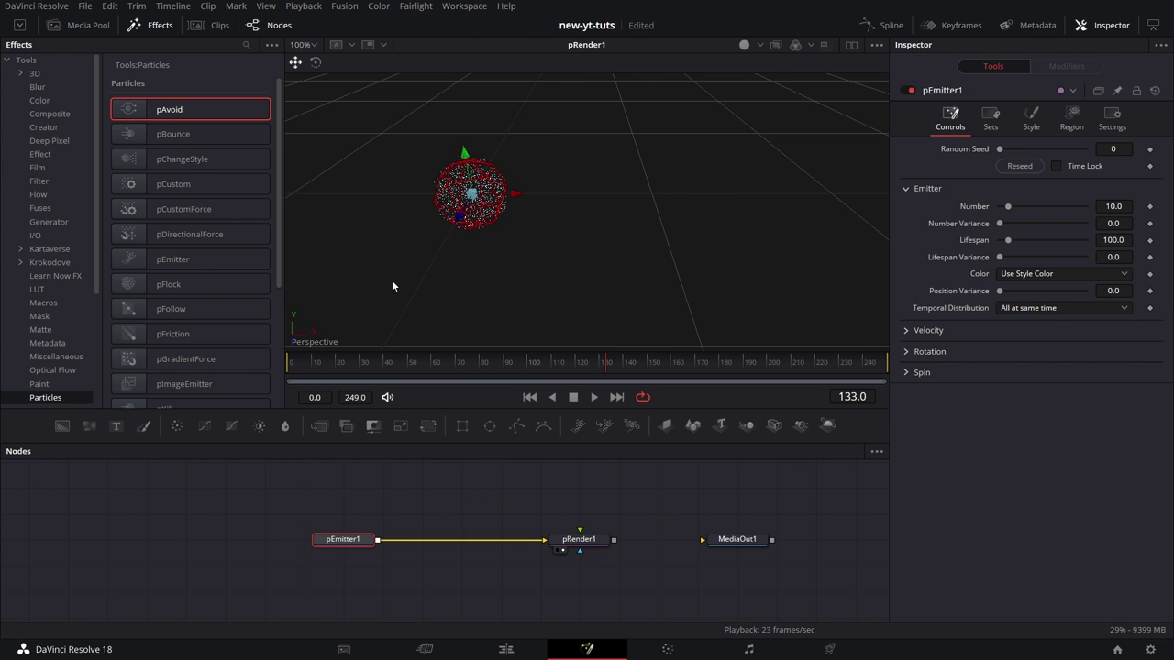
{"action": "left_click", "coordinate": [158, 25]}
{"action": "left_click_drag", "start_coordinate": [358, 292], "coordinate": [587, 250]}
{"action": "left_click", "coordinate": [30, 45]}
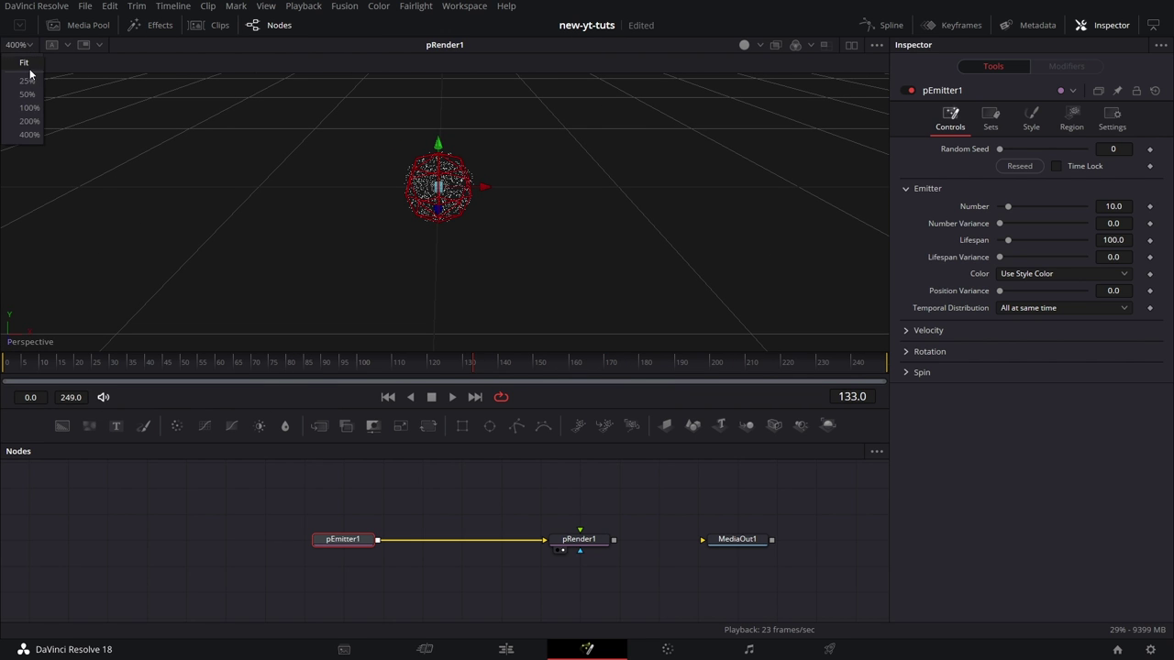
{"action": "left_click", "coordinate": [33, 74]}
{"action": "left_click_drag", "start_coordinate": [486, 408], "coordinate": [470, 443]}
Set pRender1's output mode to 2D and move pEmitter1 closer to it in the node graph
{"action": "left_click", "coordinate": [589, 576]}
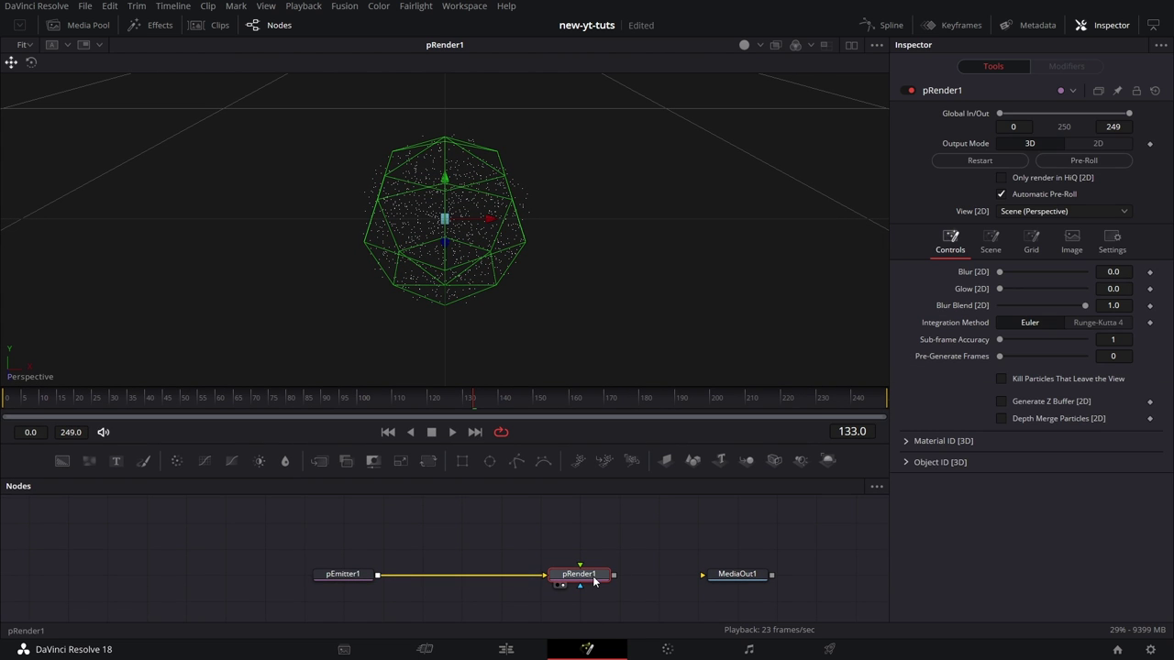
{"action": "left_click", "coordinate": [1100, 143]}
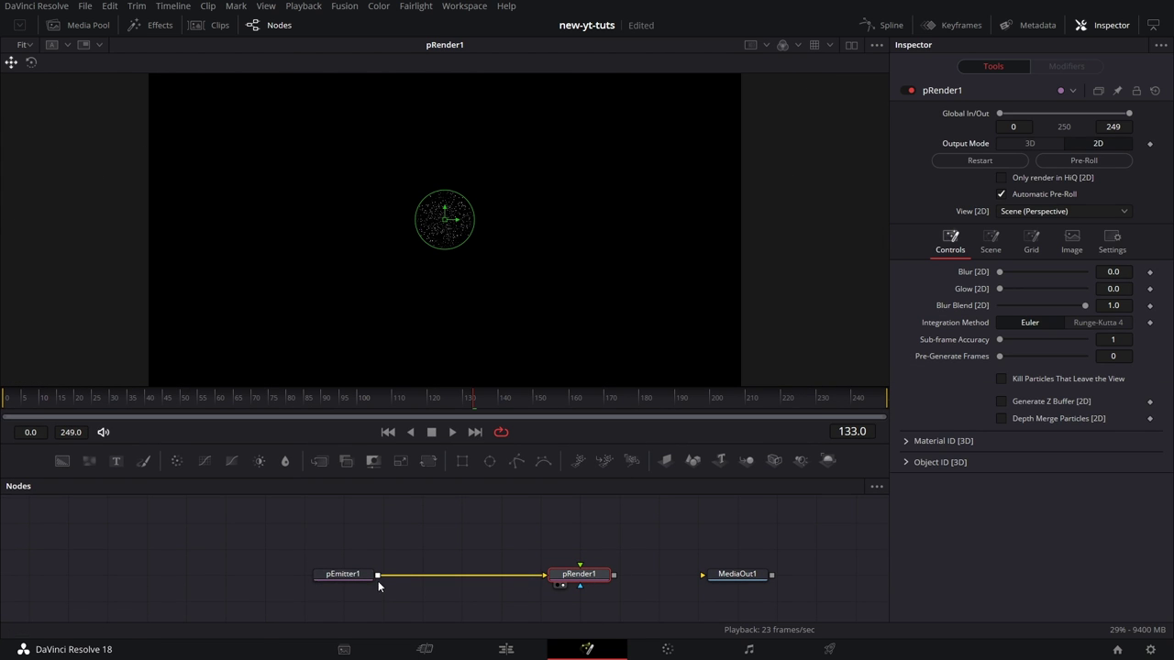
{"action": "left_click_drag", "start_coordinate": [351, 574], "coordinate": [472, 574]}
{"action": "left_click_drag", "start_coordinate": [558, 559], "coordinate": [608, 523]}
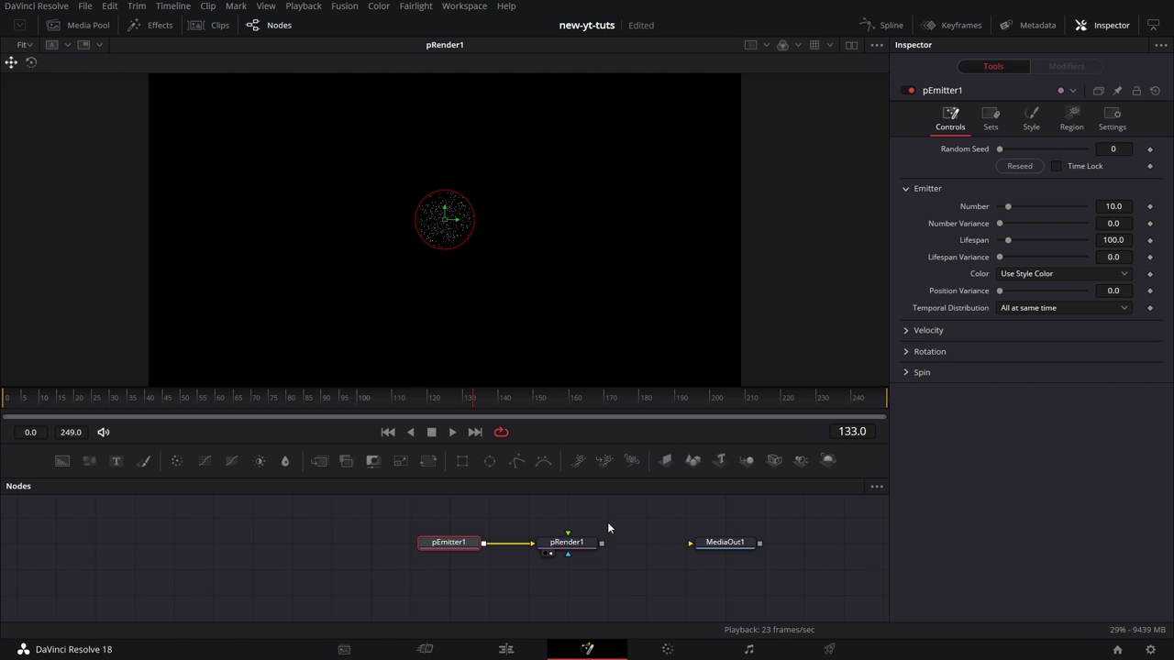
Search the media pool for "hear", add heart-shape.png to the node graph and show it in the viewer
{"action": "left_click", "coordinate": [90, 22]}
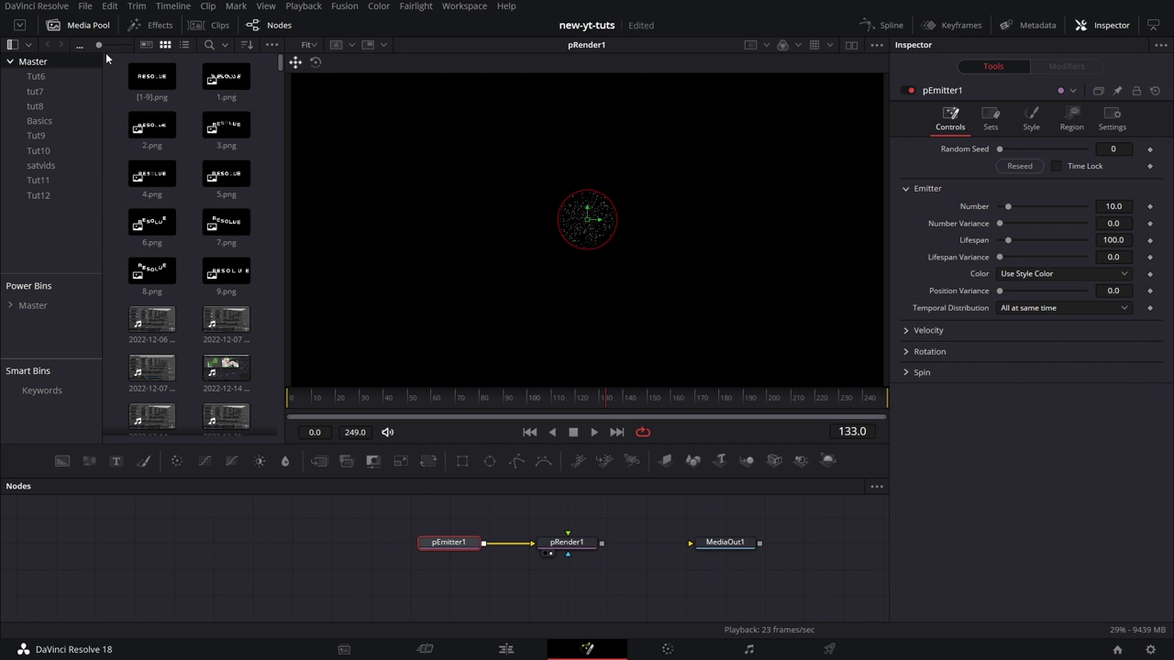
{"action": "left_click", "coordinate": [209, 45]}
{"action": "type", "text": "he"}
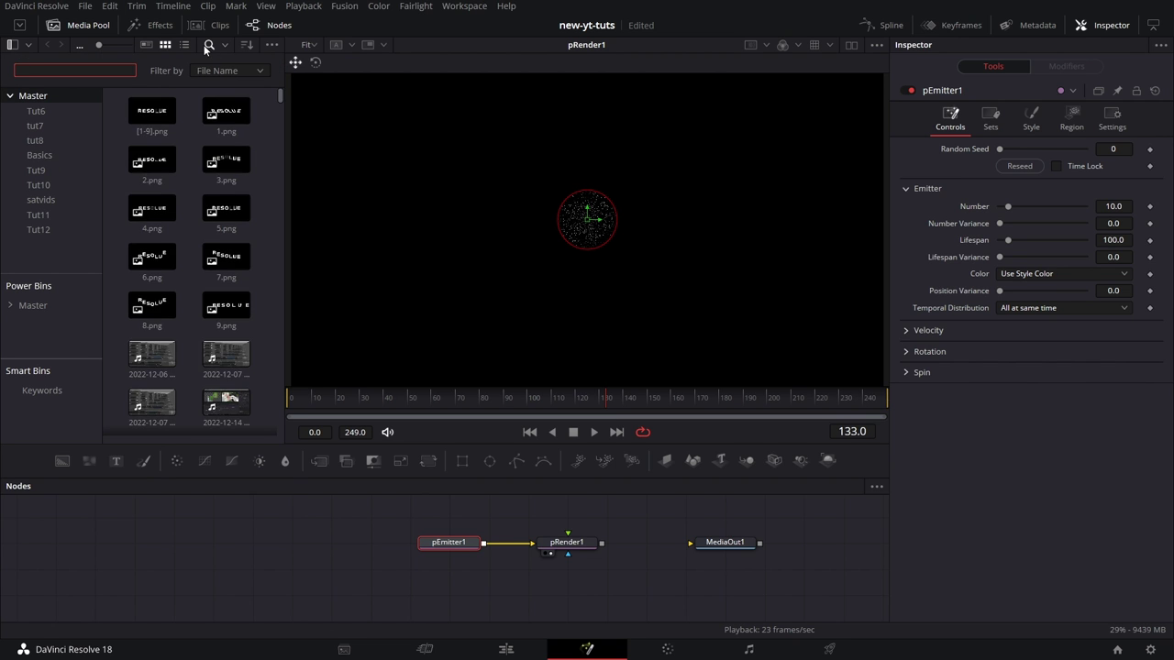
{"action": "type", "text": "ar"}
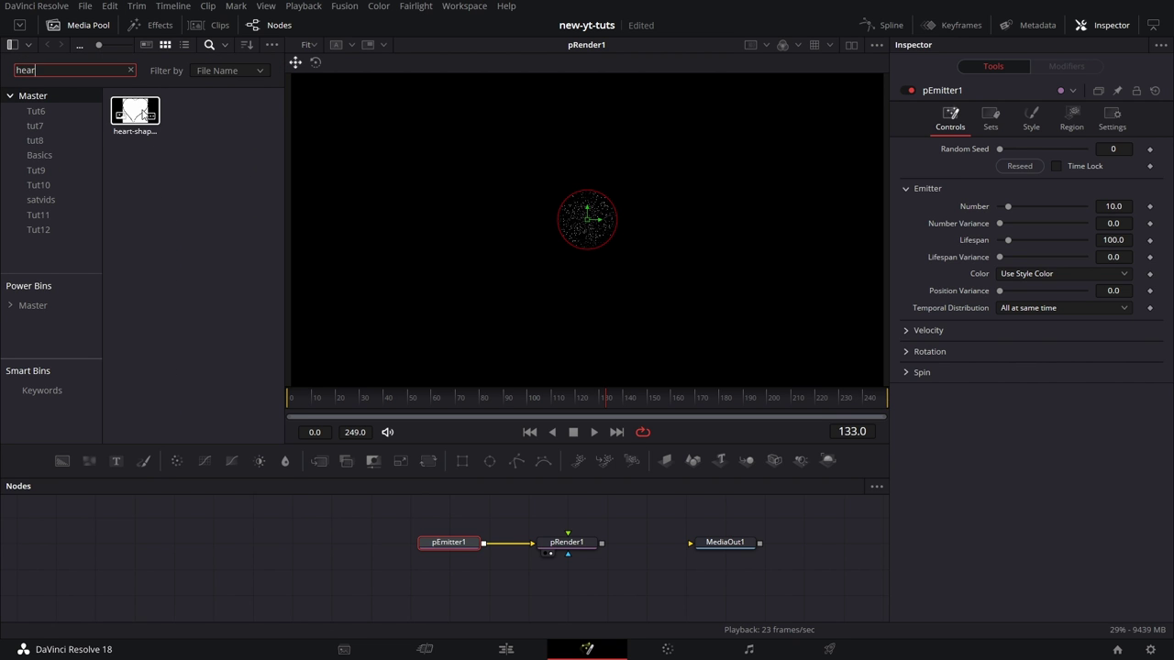
{"action": "left_click_drag", "start_coordinate": [135, 111], "coordinate": [228, 560]}
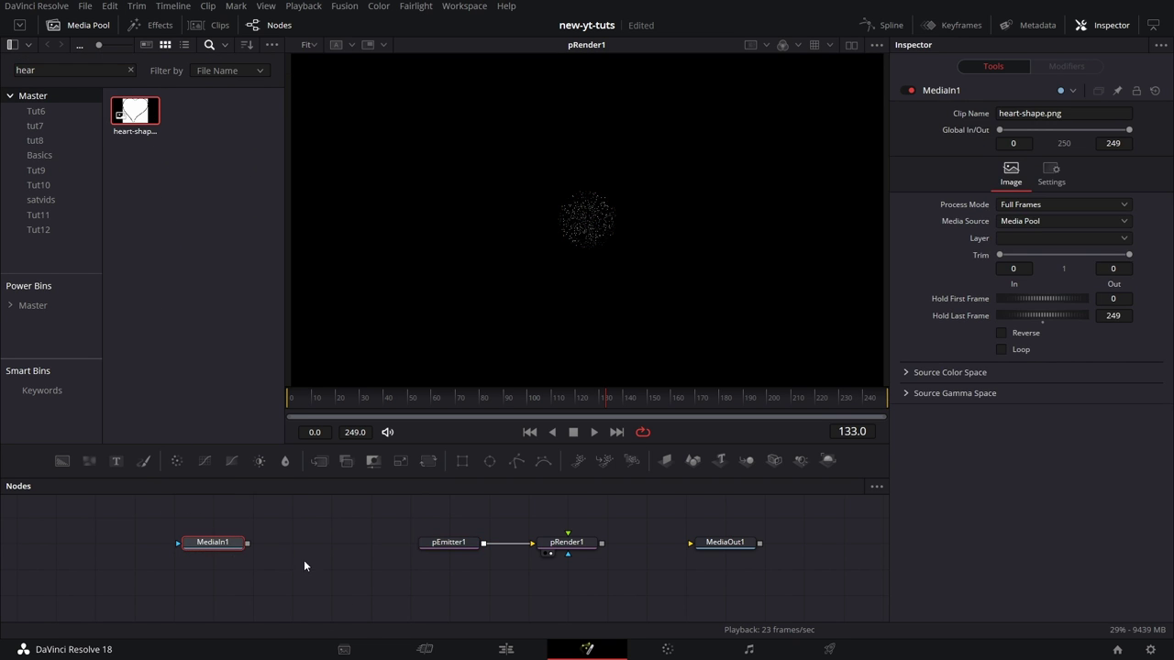
{"action": "key", "text": "1"}
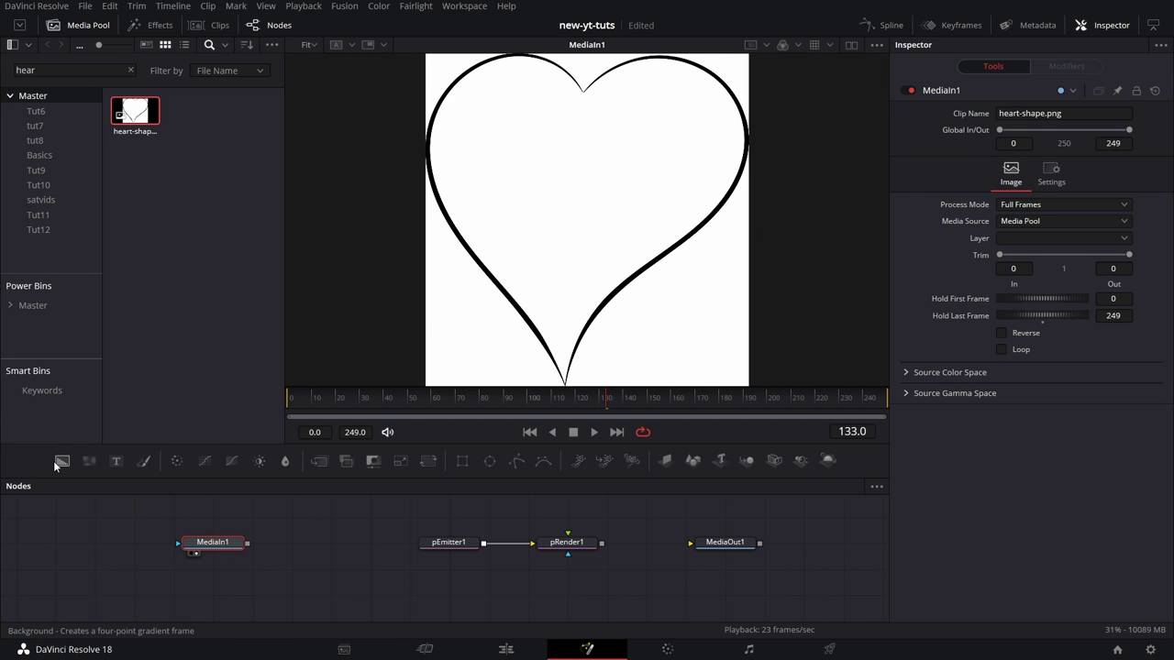
Merge the heart image over a new Background node, view Merge1, and set its merge size to 0.387
{"action": "left_click_drag", "start_coordinate": [62, 460], "coordinate": [305, 550]}
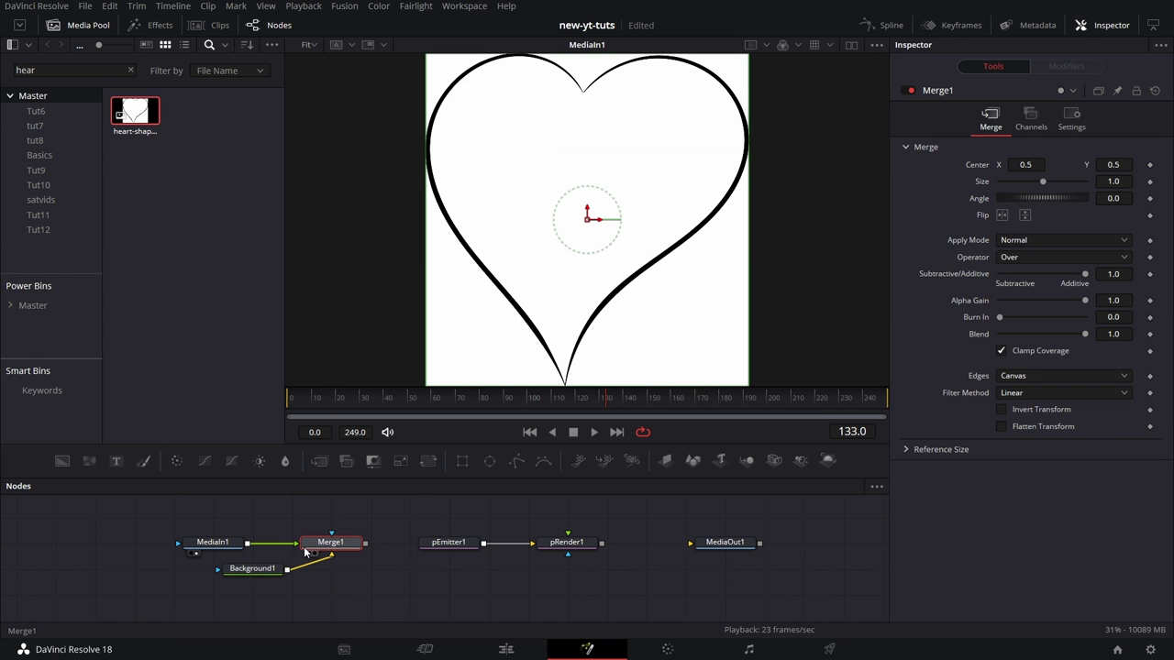
{"action": "key", "text": "1"}
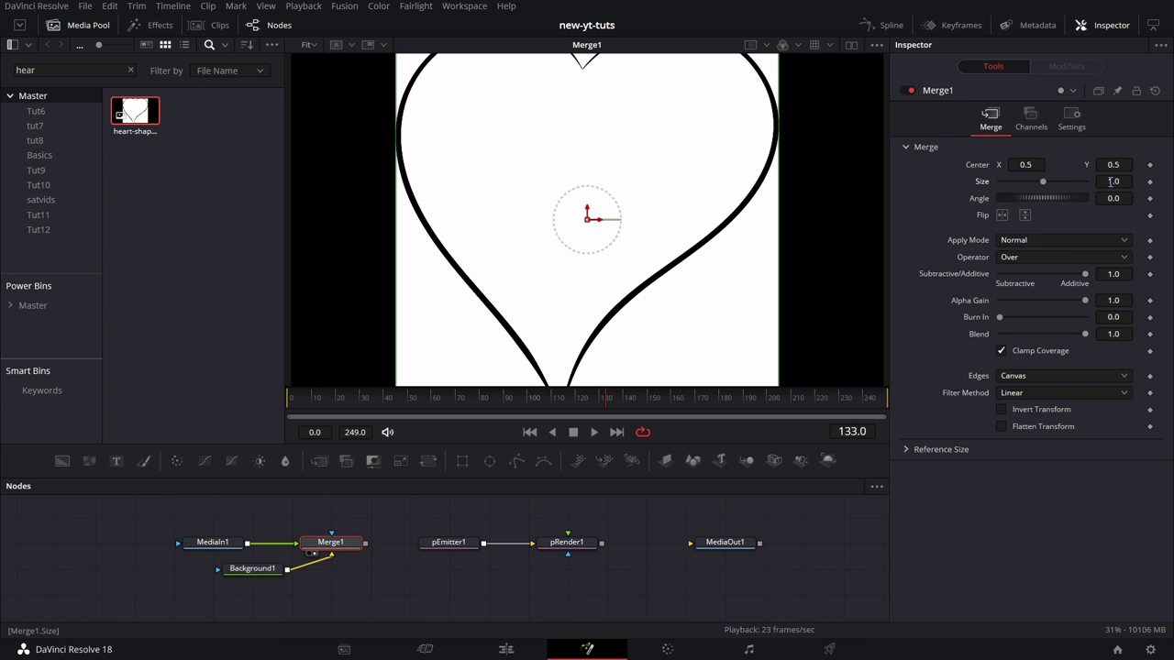
{"action": "left_click_drag", "start_coordinate": [1110, 181], "coordinate": [584, 595]}
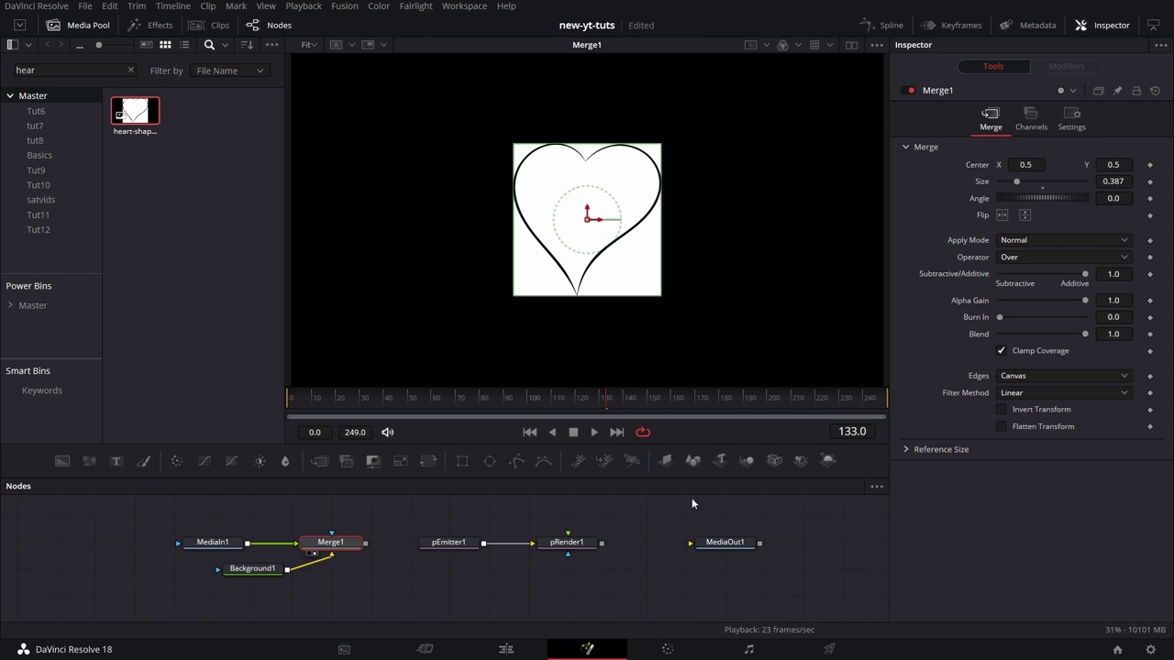
Add an unconnected Polygon node and trace the heart outline from its bottom tip, continuing into an open curved tail running off the frame's right side
{"action": "left_click_drag", "start_coordinate": [391, 537], "coordinate": [310, 535]}
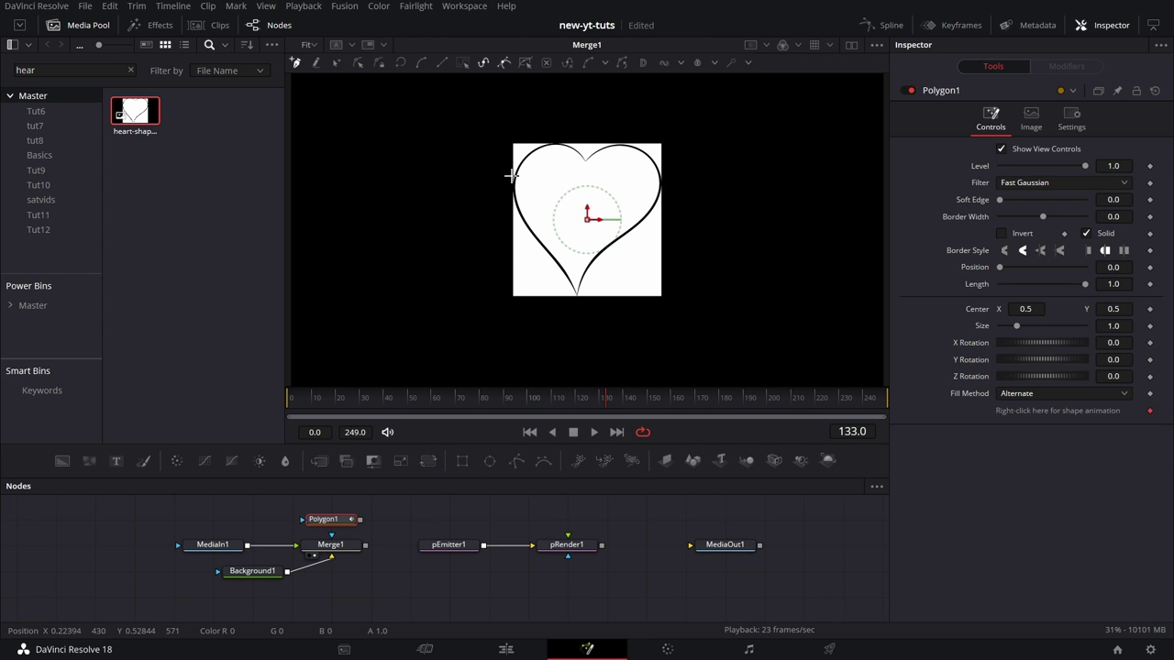
{"action": "left_click", "coordinate": [576, 294]}
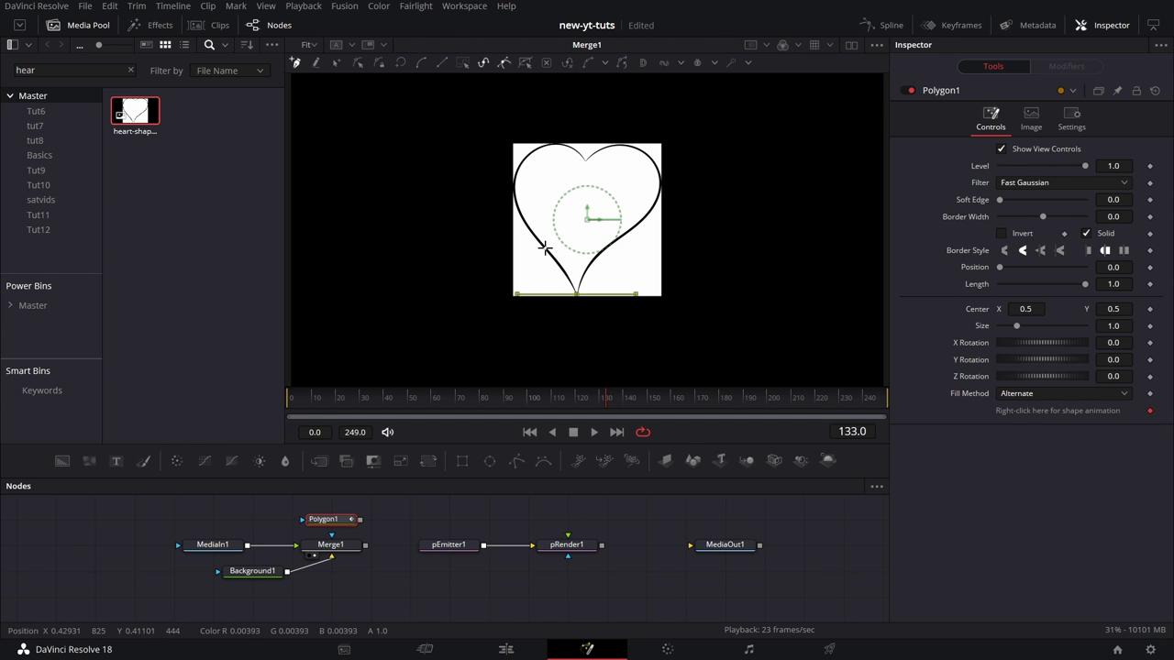
{"action": "left_click", "coordinate": [545, 249]}
{"action": "left_click", "coordinate": [514, 205]}
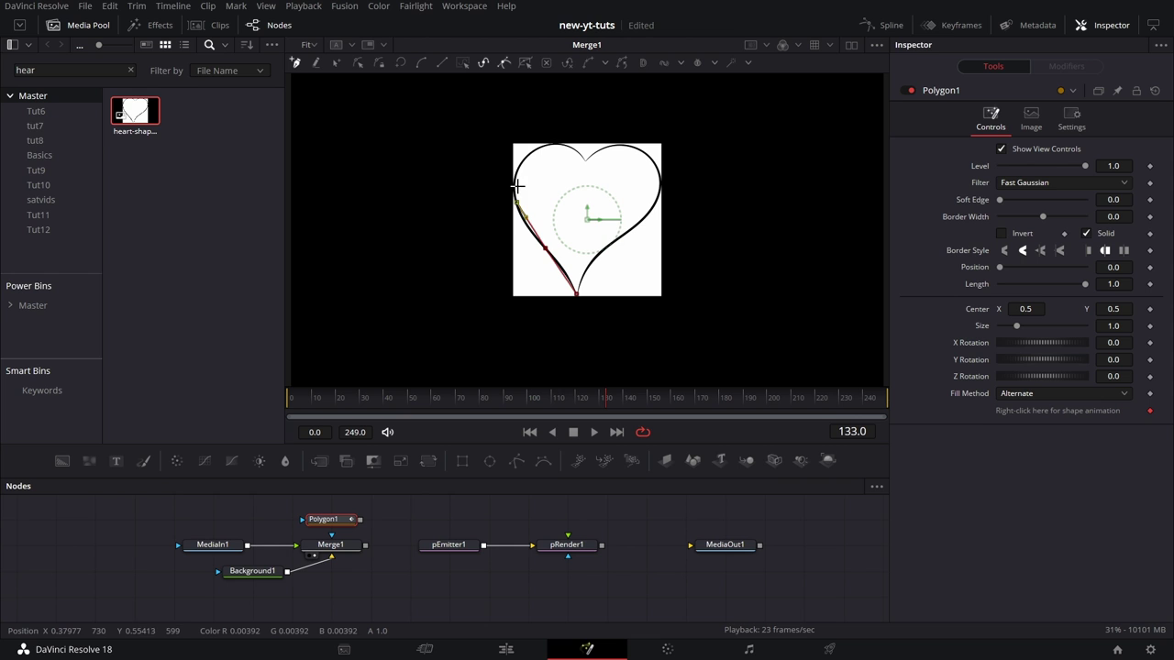
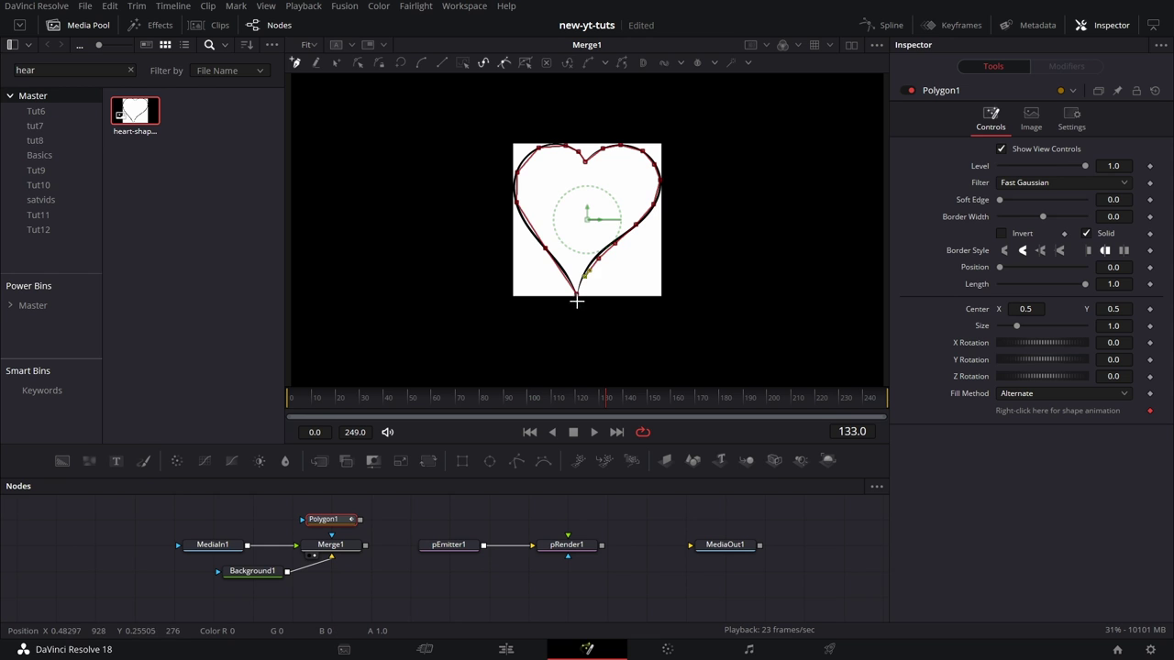
Select all points of the heart-and-tail polygon path and make them smooth
{"action": "left_click", "coordinate": [309, 44]}
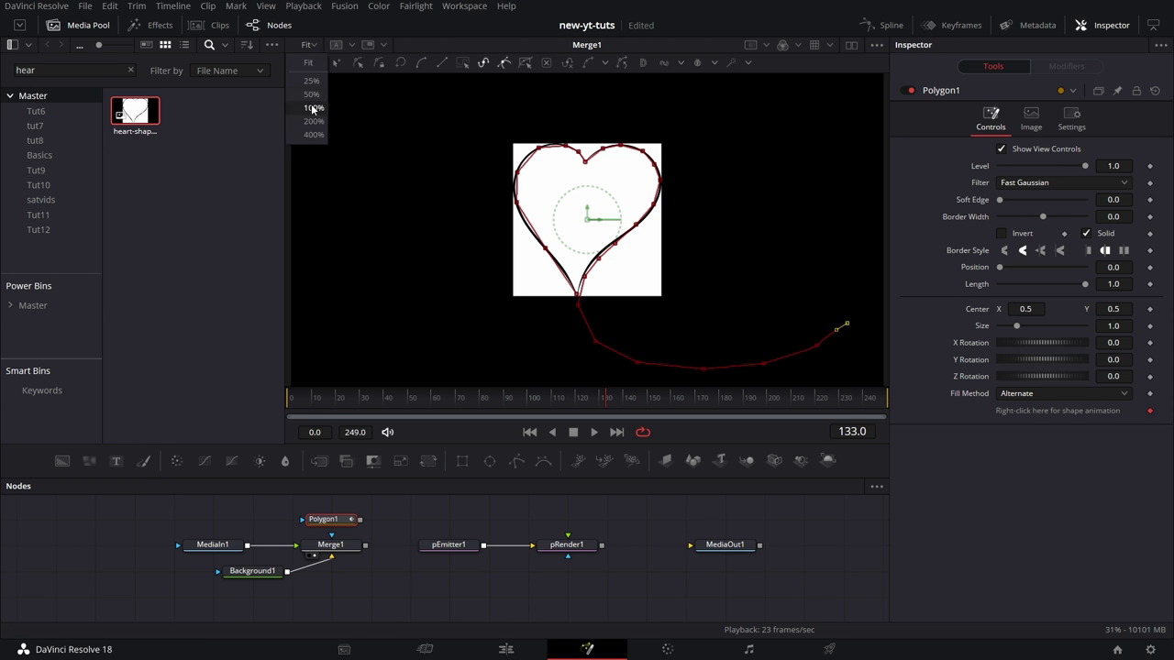
{"action": "left_click", "coordinate": [307, 87]}
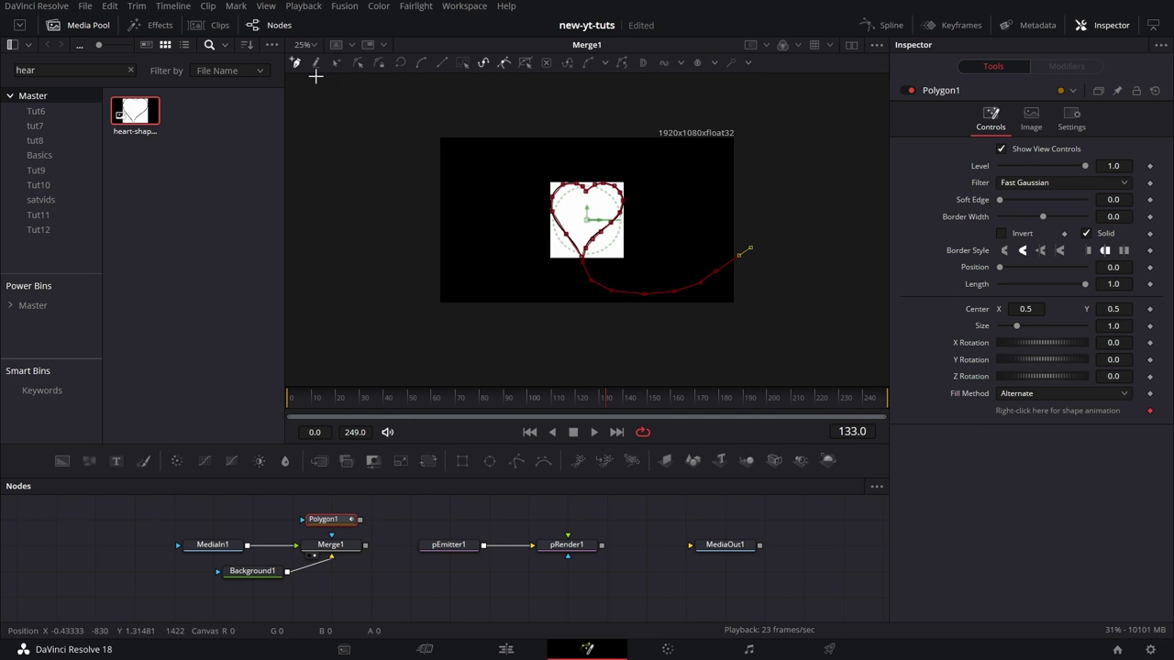
{"action": "left_click_drag", "start_coordinate": [496, 145], "coordinate": [788, 354]}
{"action": "key", "text": "shift+s"}
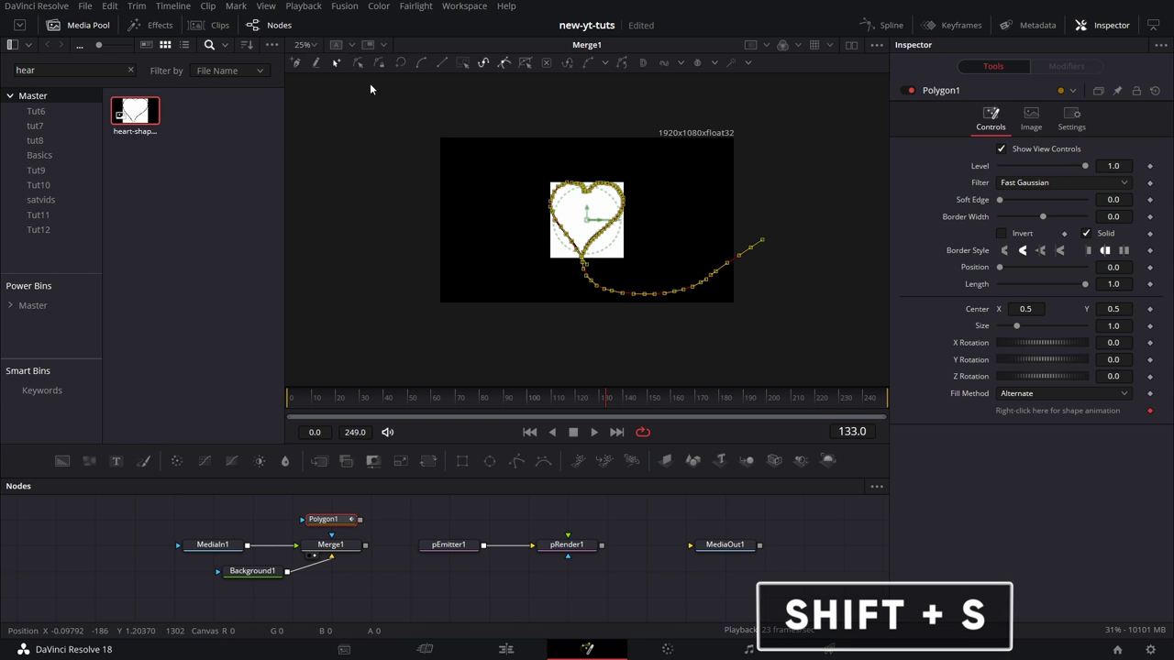
Adjust the handles of the polygon's notch point at the heart's top centre to form a sharper V
{"action": "left_click", "coordinate": [303, 44]}
{"action": "left_click", "coordinate": [312, 95]}
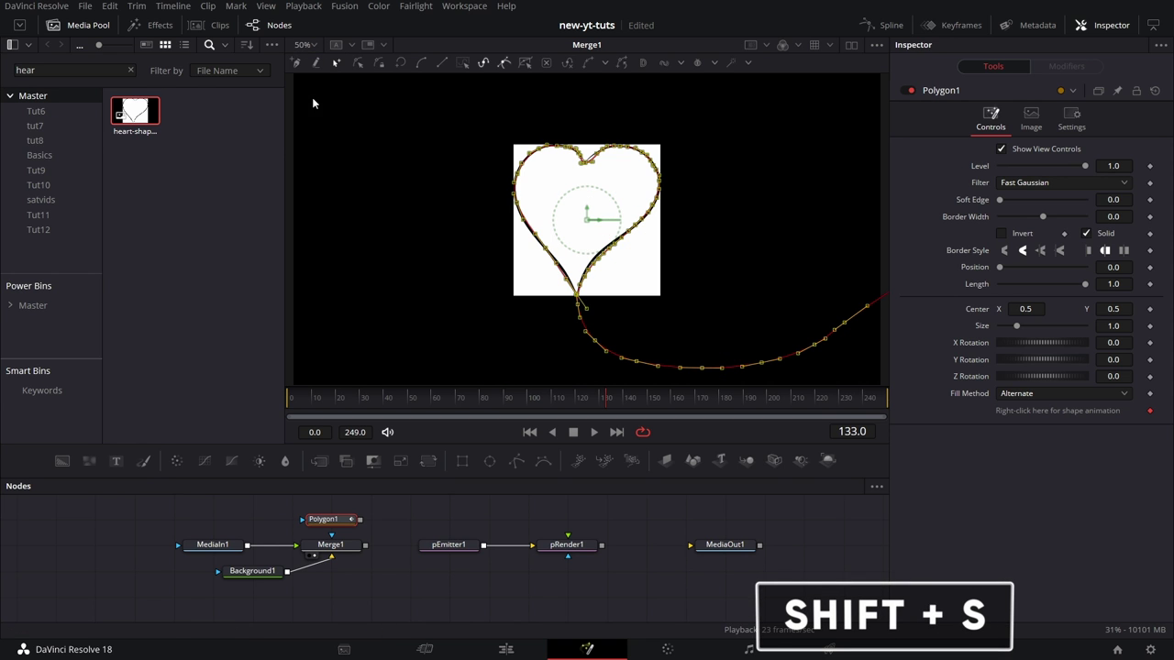
{"action": "left_click", "coordinate": [312, 45]}
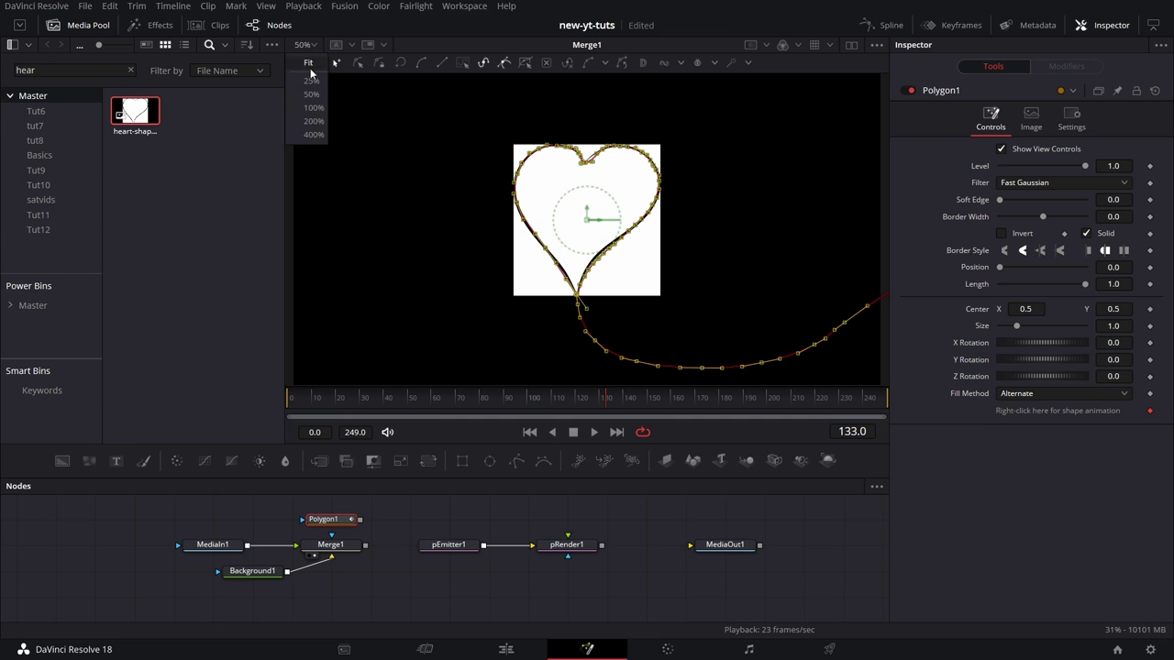
{"action": "left_click", "coordinate": [312, 108]}
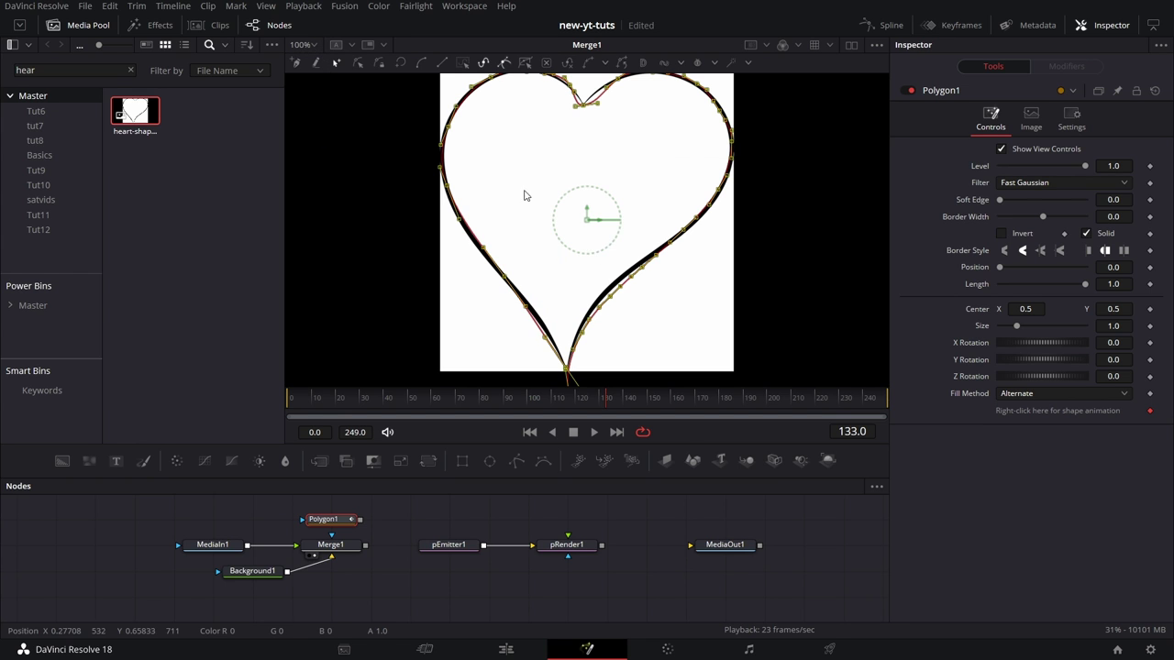
{"action": "left_click", "coordinate": [585, 108]}
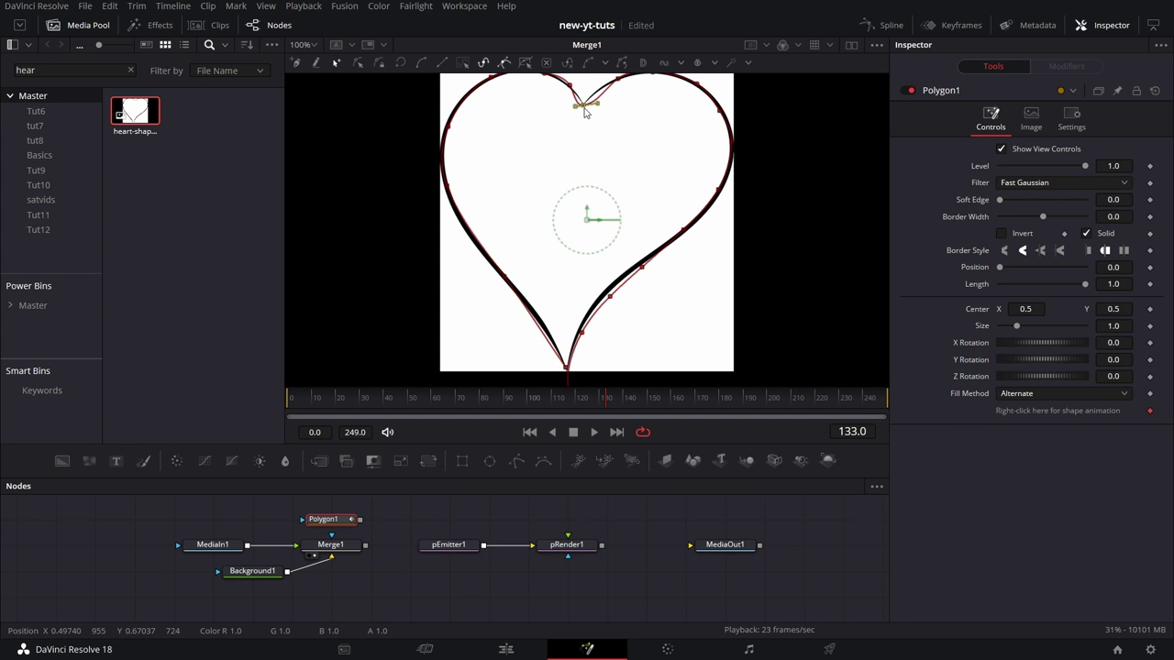
{"action": "left_click", "coordinate": [585, 111]}
{"action": "left_click_drag", "start_coordinate": [596, 101], "coordinate": [590, 93]}
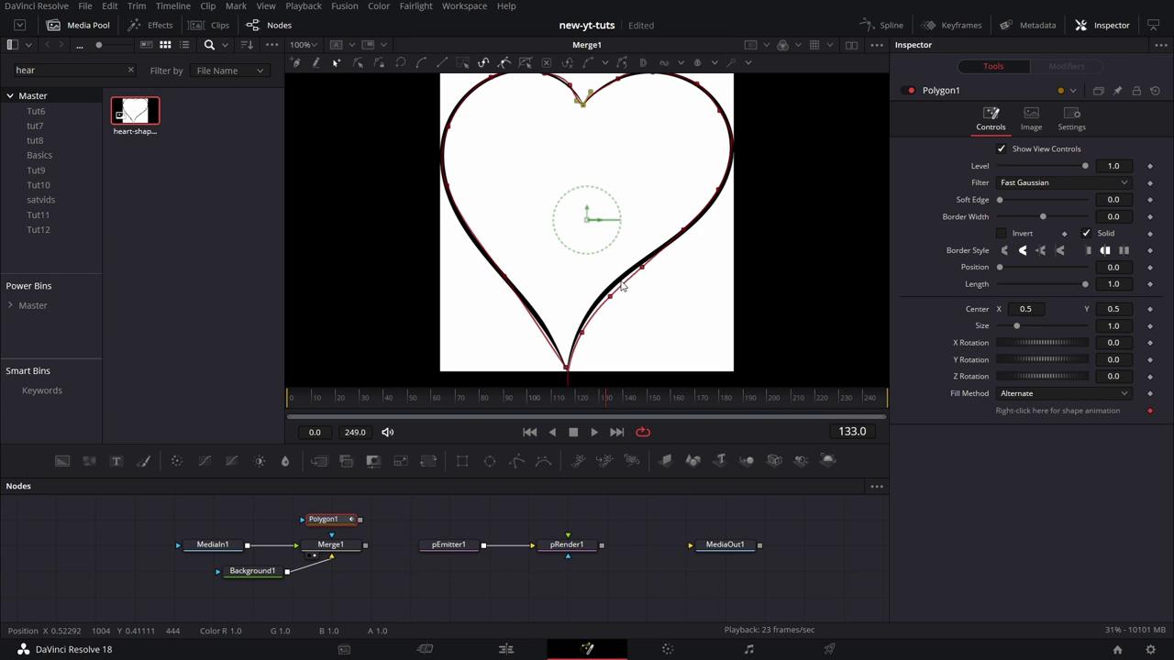
Delete the MediaIn1 and Merge1 nodes and show Background1 in the viewer
{"action": "left_click", "coordinate": [334, 553]}
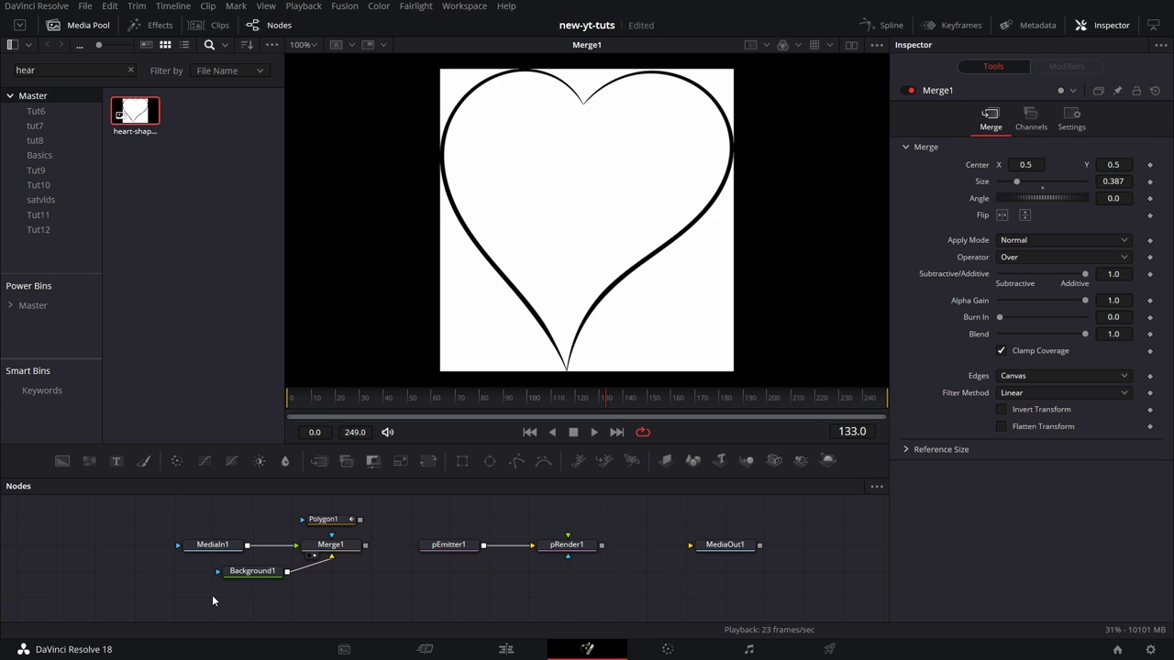
{"action": "left_click_drag", "start_coordinate": [160, 539], "coordinate": [344, 551]}
{"action": "key", "text": "Delete"}
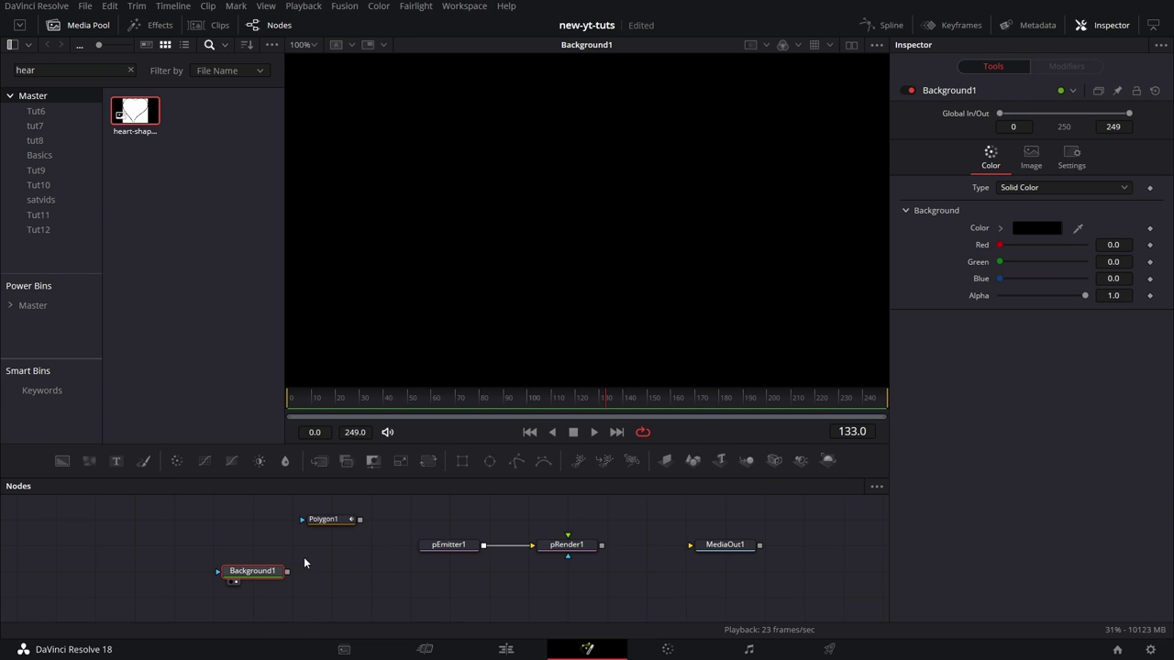
Set Background1's colour to white and connect Polygon1 to it as its mask
{"action": "left_click", "coordinate": [1036, 229]}
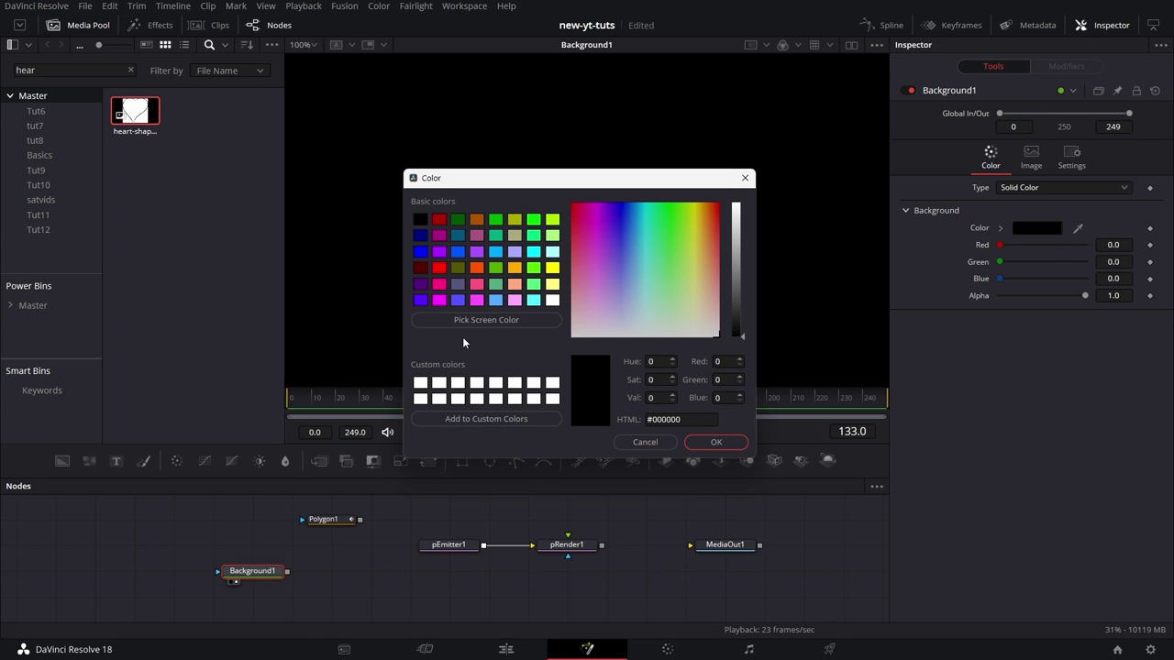
{"action": "left_click", "coordinate": [422, 385]}
{"action": "left_click", "coordinate": [731, 443]}
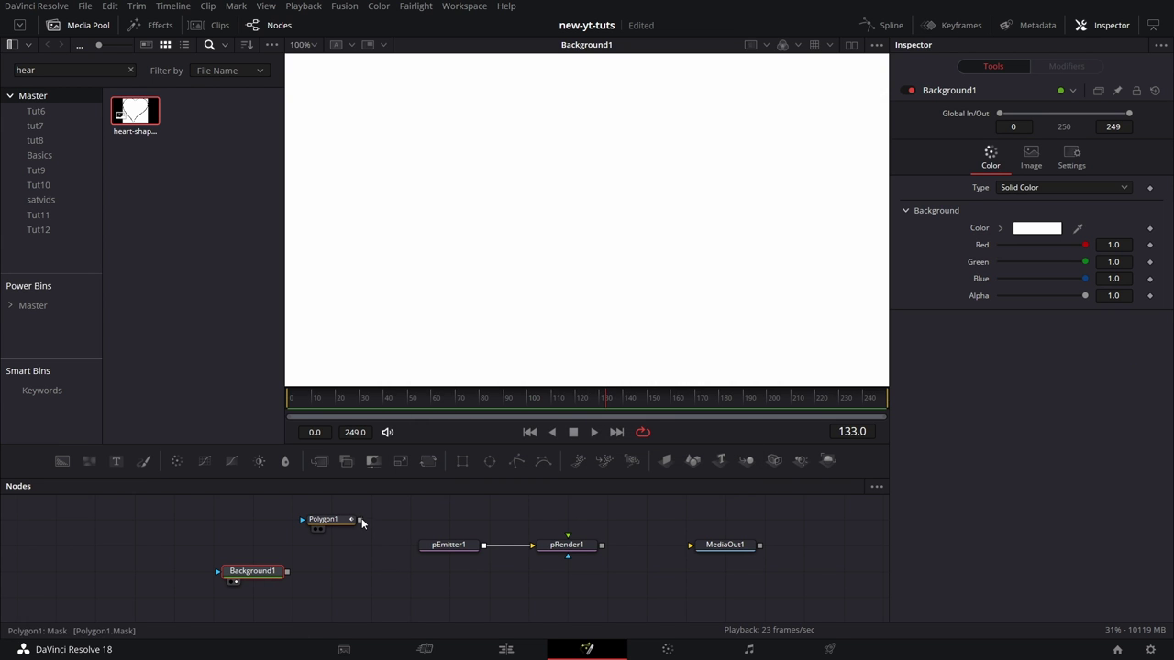
{"action": "left_click_drag", "start_coordinate": [359, 520], "coordinate": [336, 552]}
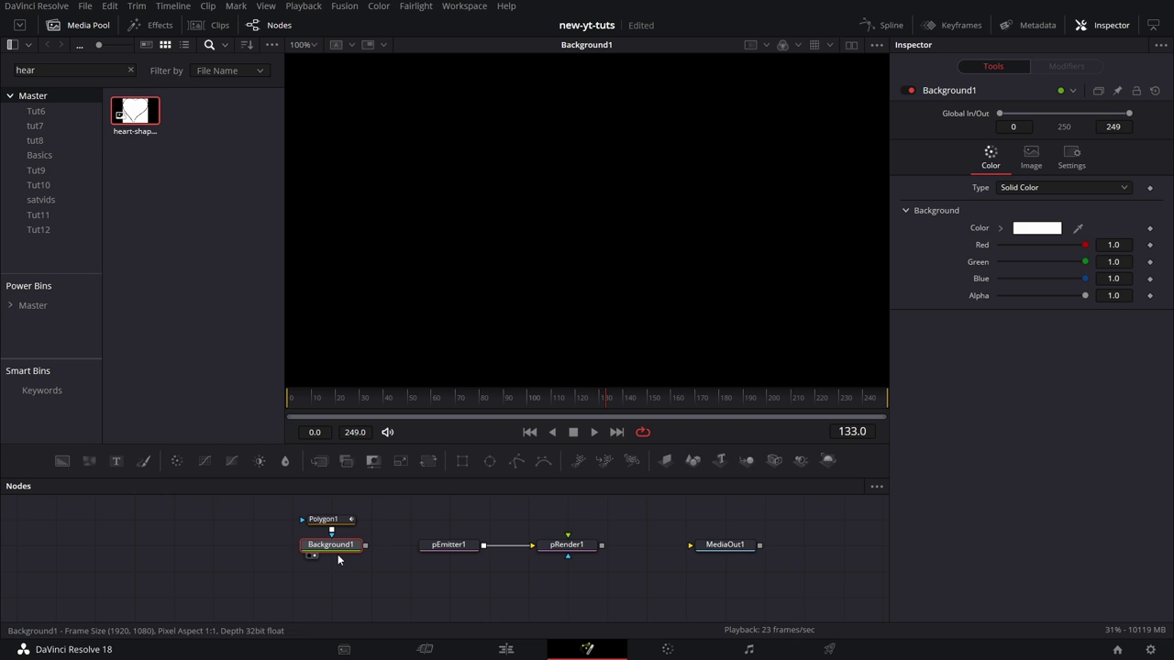
Set Polygon1's border width to 0.01
{"action": "left_click", "coordinate": [328, 520]}
{"action": "left_click_drag", "start_coordinate": [1105, 217], "coordinate": [1134, 217]}
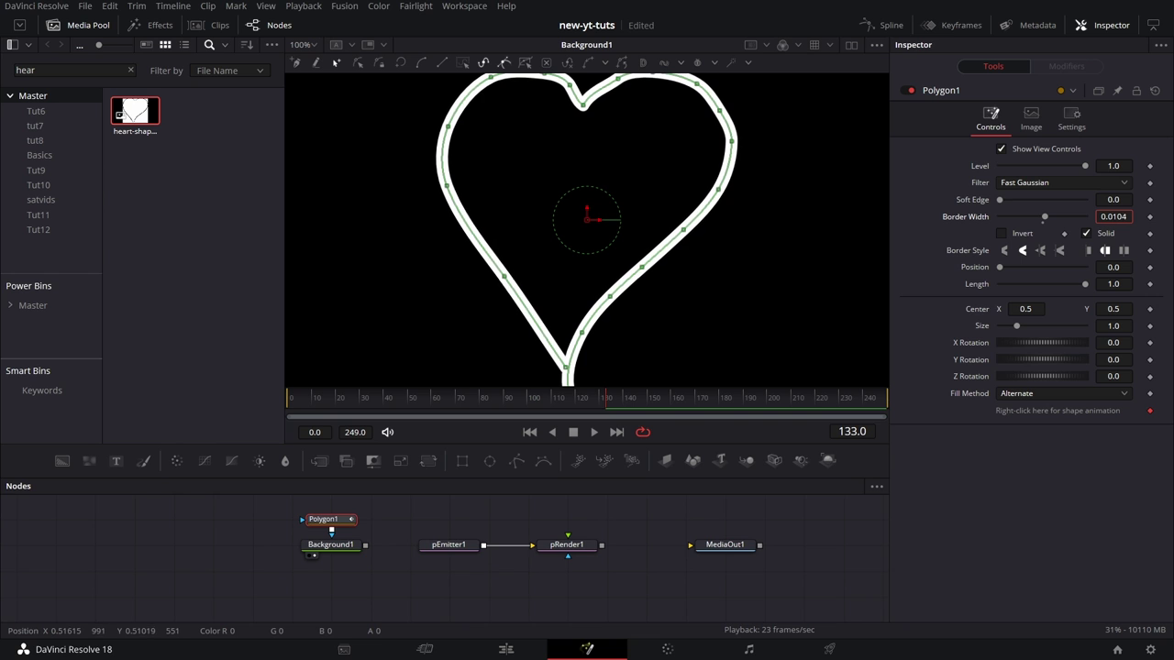
{"action": "left_click", "coordinate": [1125, 217]}
{"action": "key", "text": "Tab"}
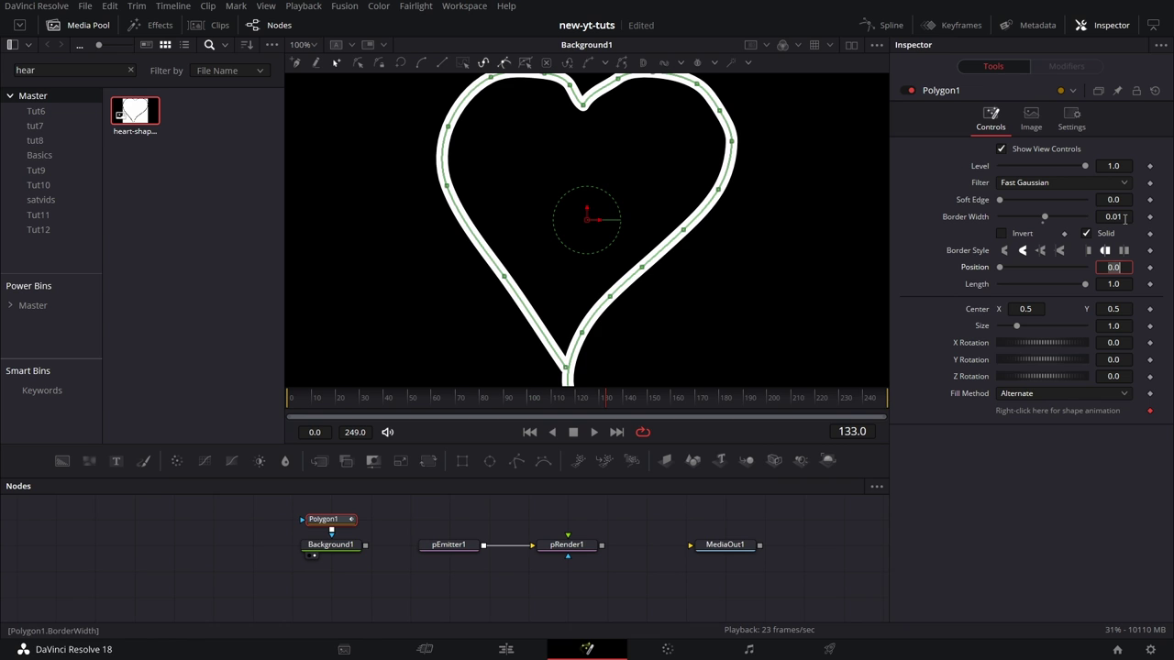
Delete the two polygon points immediately to either side of the heart's top notch
{"action": "left_click", "coordinate": [312, 47]}
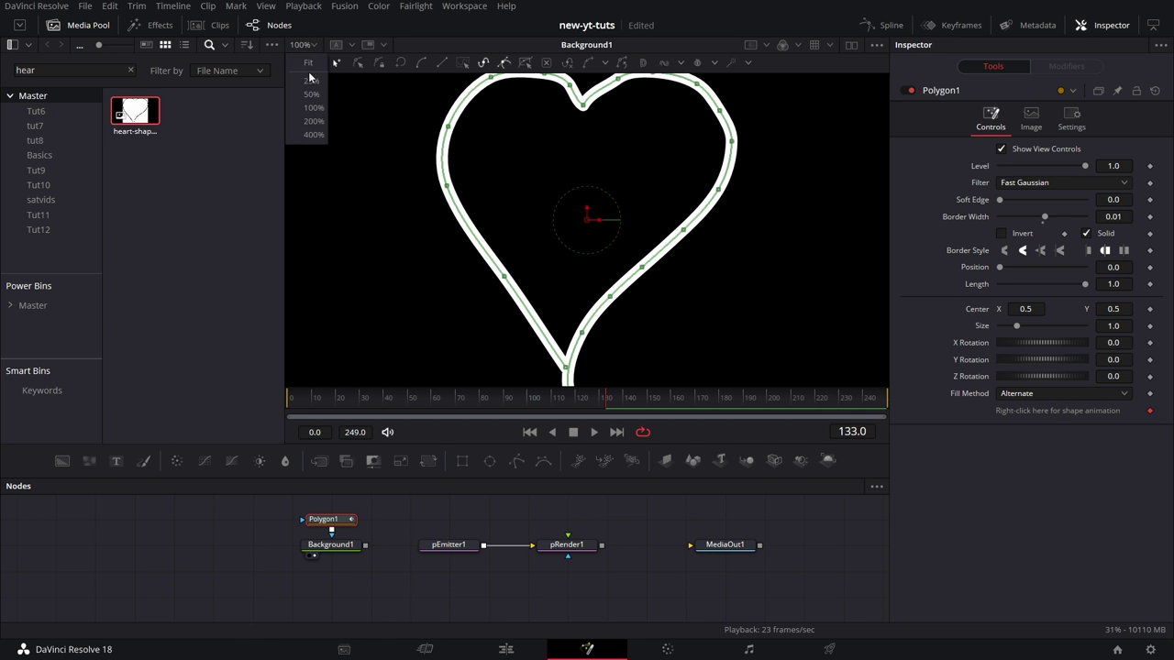
{"action": "left_click", "coordinate": [310, 84]}
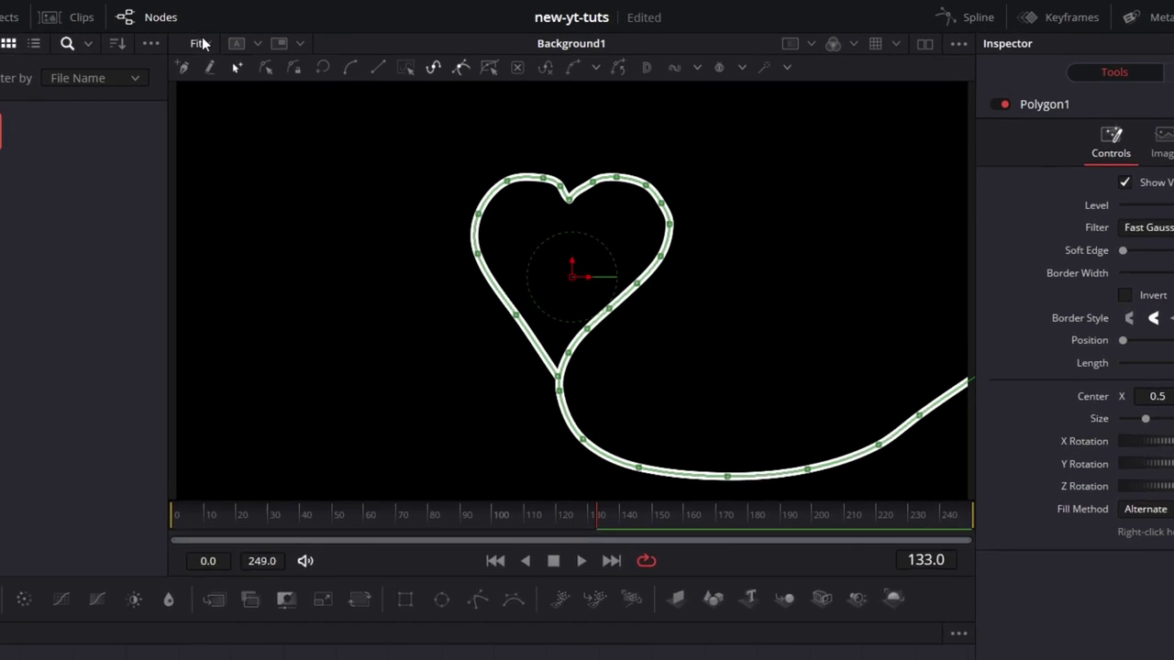
{"action": "left_click", "coordinate": [310, 44]}
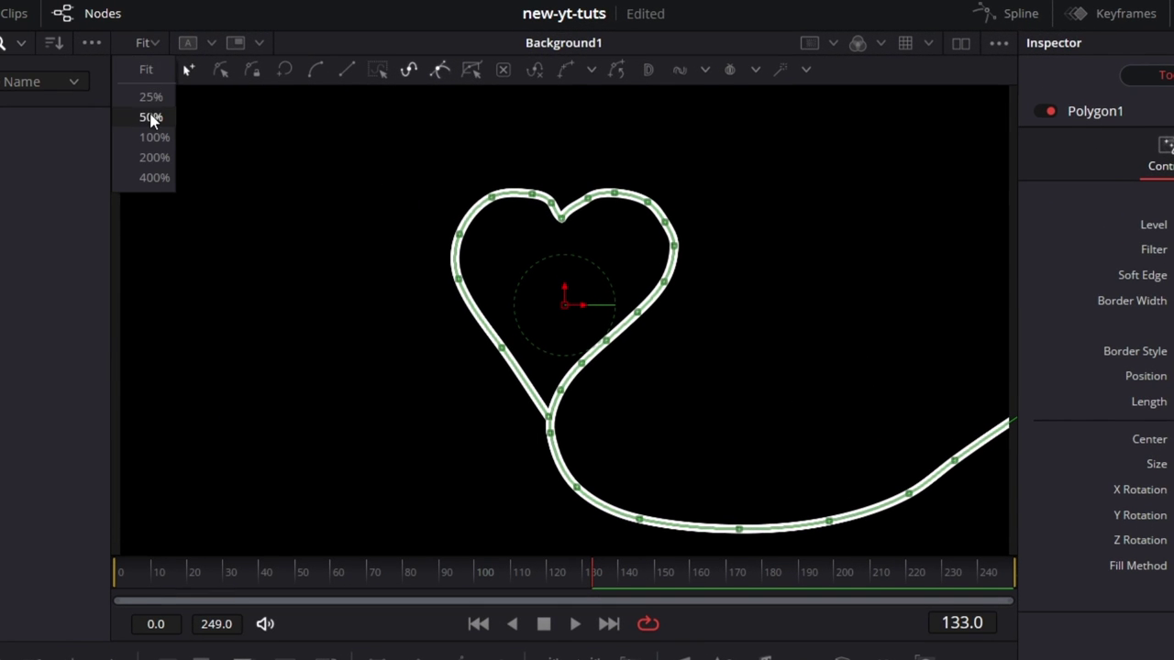
{"action": "left_click", "coordinate": [151, 116]}
{"action": "left_click", "coordinate": [147, 43]}
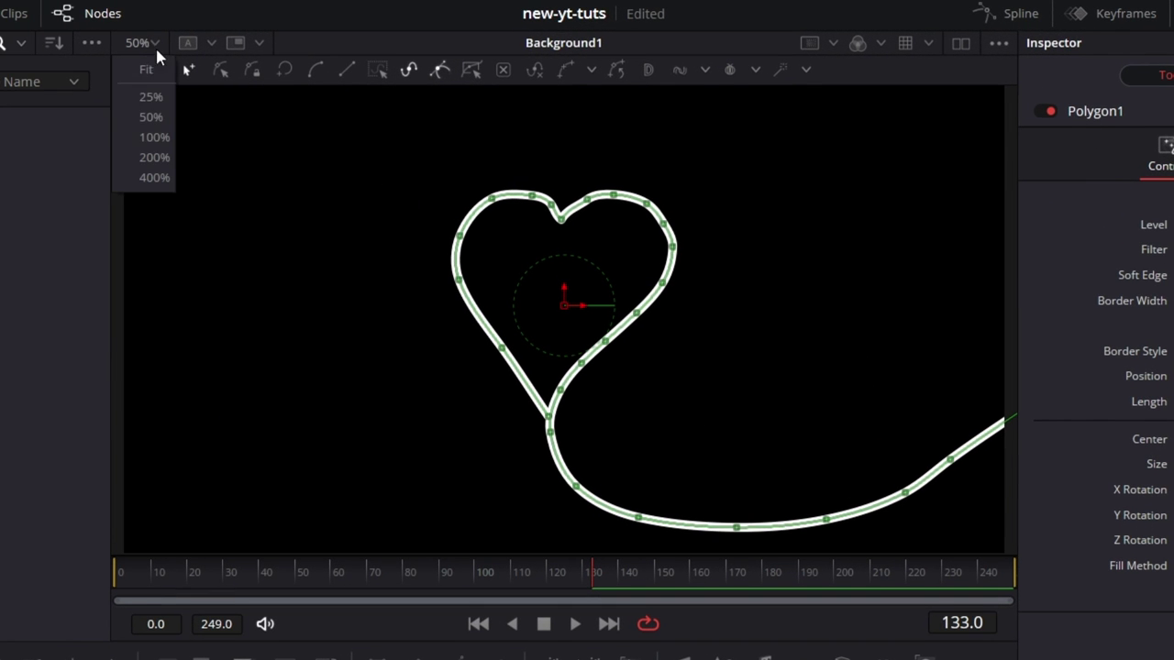
{"action": "left_click", "coordinate": [154, 138]}
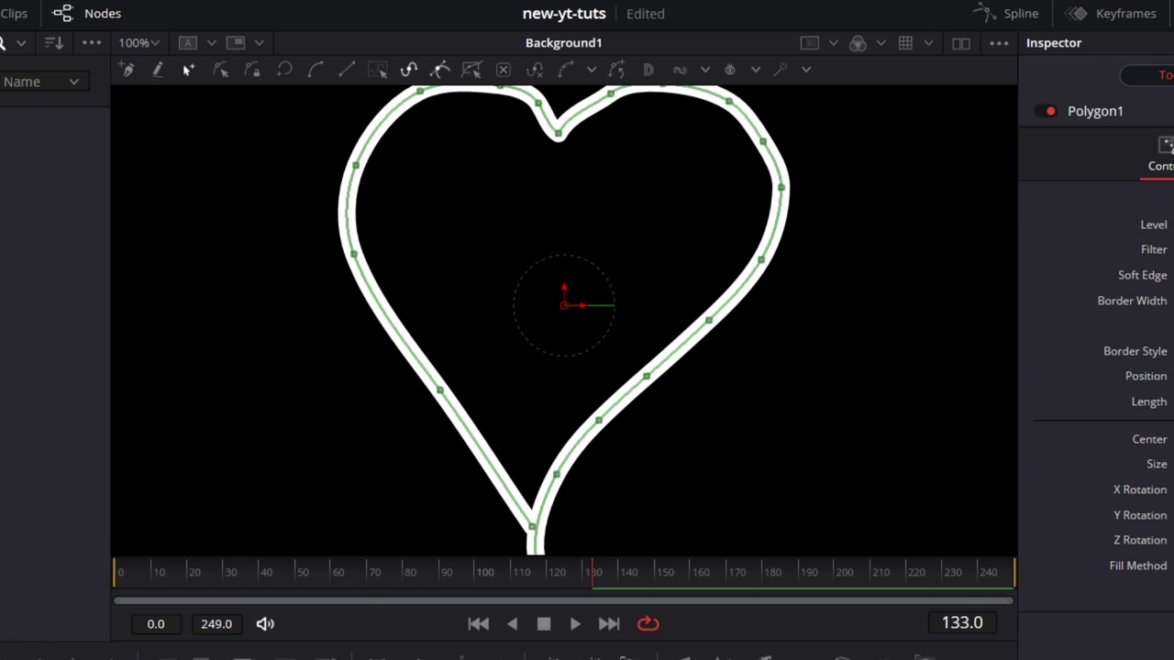
{"action": "left_click_drag", "start_coordinate": [631, 636], "coordinate": [631, 659]}
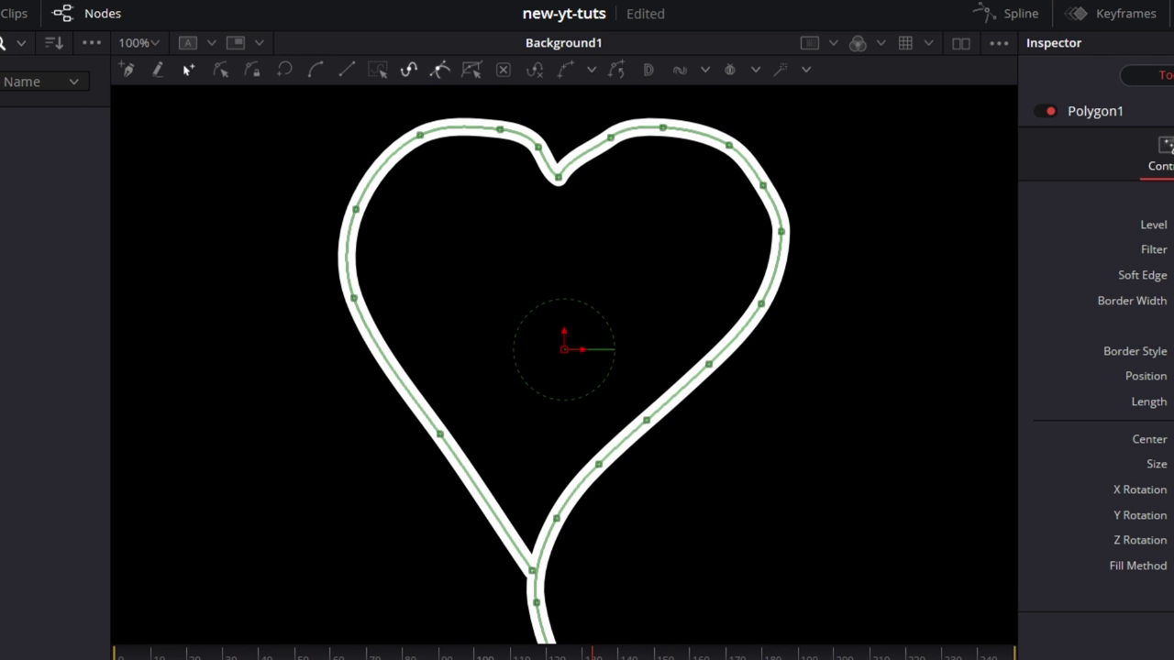
{"action": "left_click", "coordinate": [539, 146]}
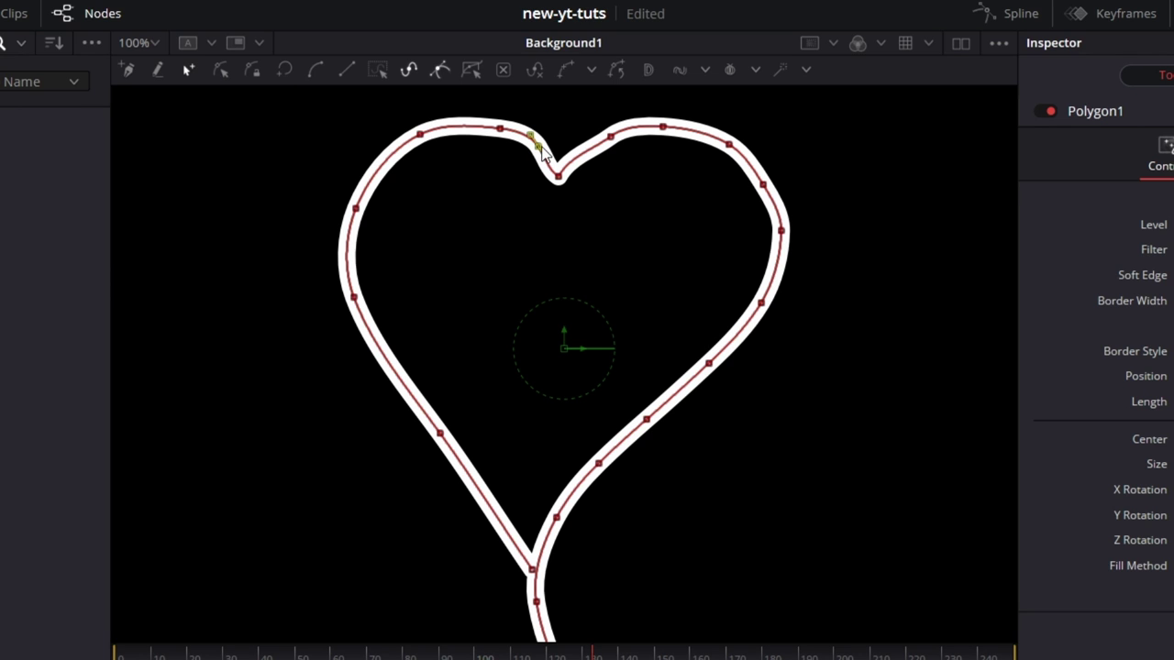
{"action": "key", "text": "Delete"}
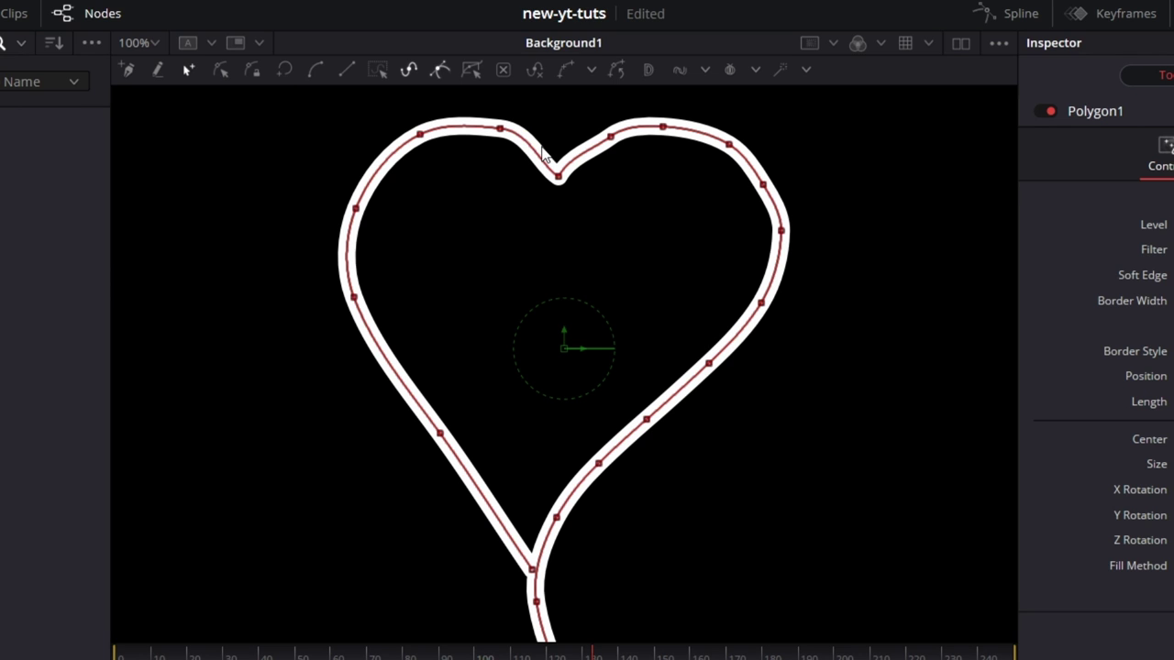
{"action": "left_click", "coordinate": [611, 137]}
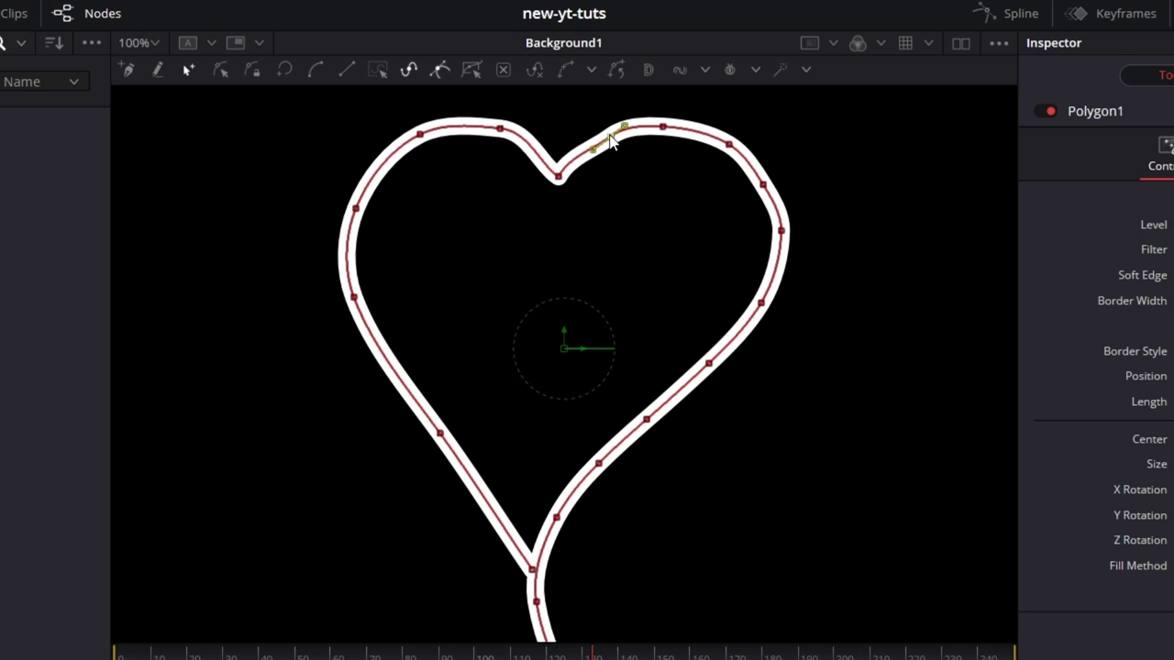
{"action": "key", "text": "Delete"}
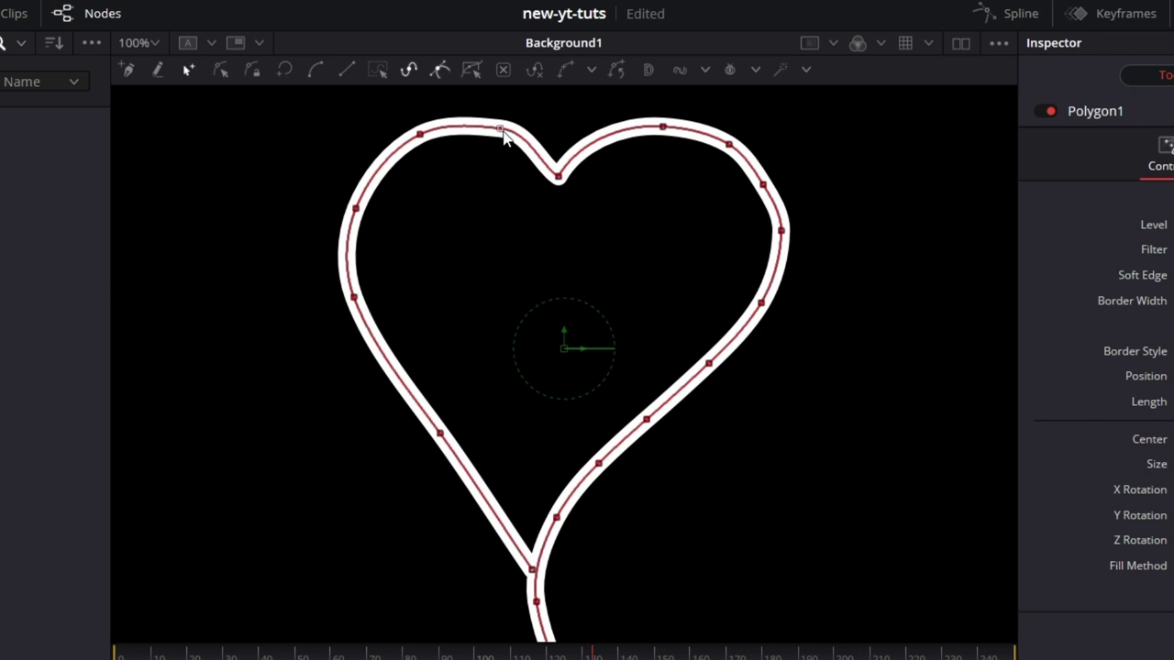
Refine the heart's notch point and its handles, shifting it slightly right, and raise the left lobe's top point to round the curve
{"action": "left_click", "coordinate": [557, 177]}
{"action": "left_click_drag", "start_coordinate": [576, 150], "coordinate": [565, 179]}
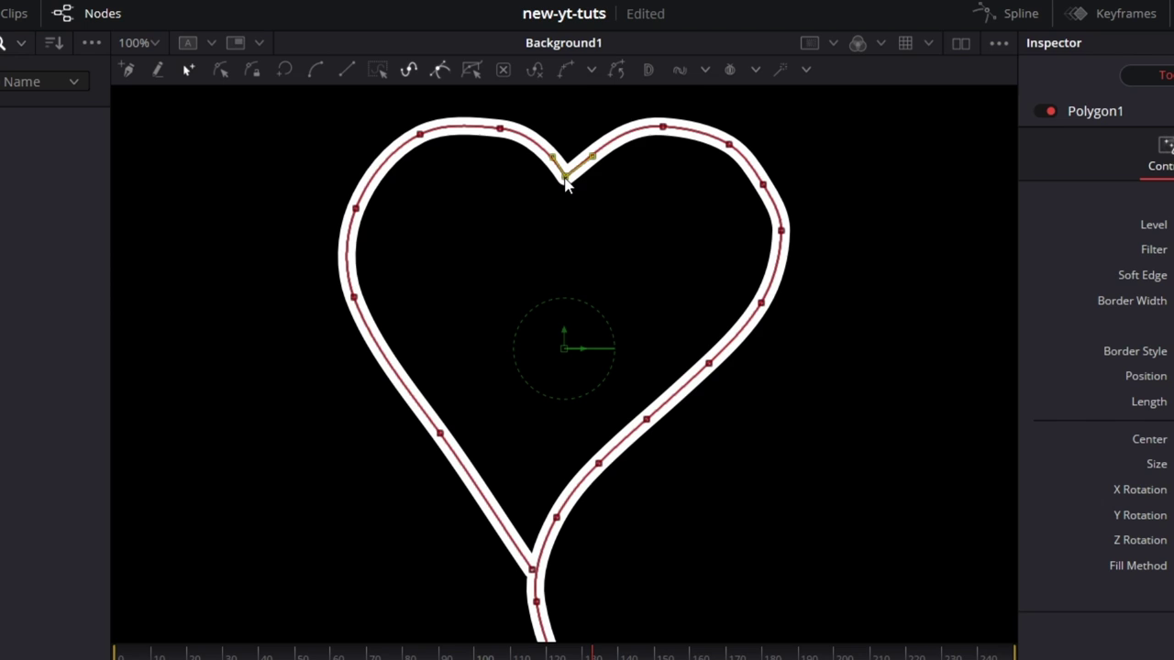
{"action": "left_click", "coordinate": [501, 129]}
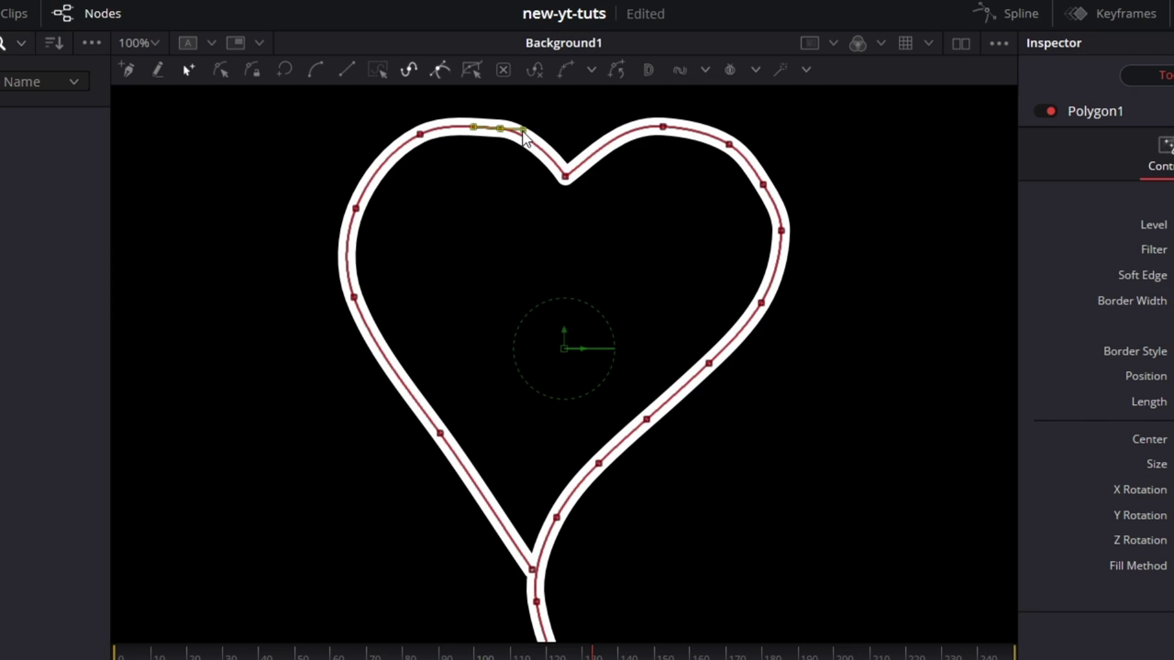
{"action": "left_click_drag", "start_coordinate": [473, 128], "coordinate": [491, 124]}
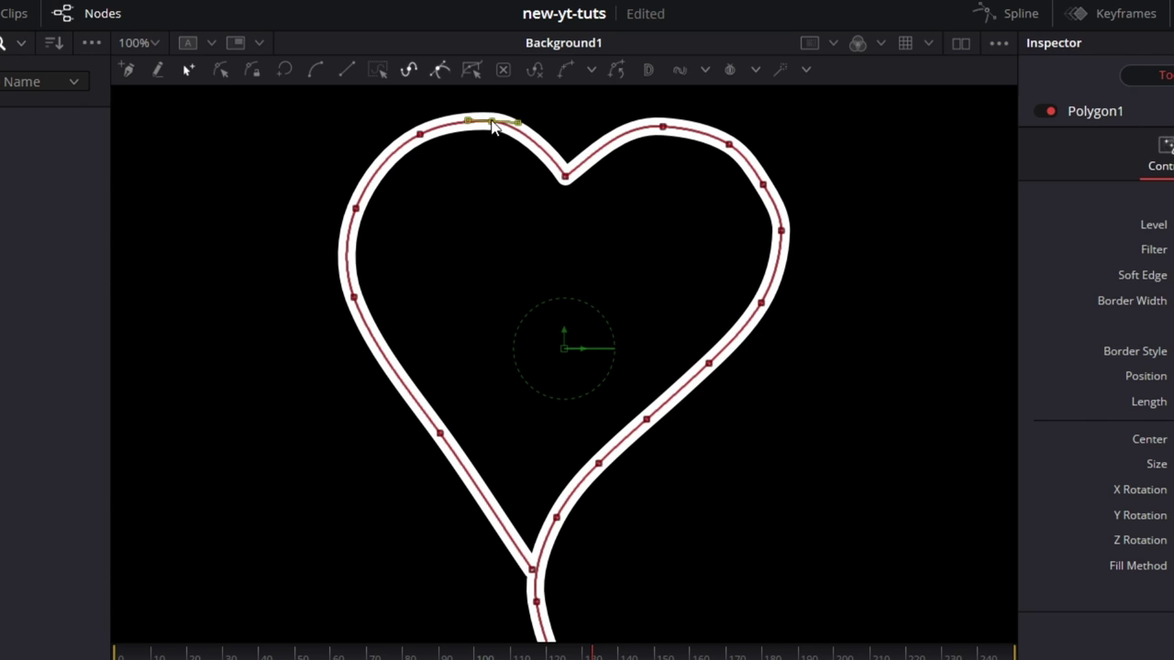
Delete the polygon point between the upper two points on the heart's right lobe and fit the whole outline in the viewer
{"action": "left_click", "coordinate": [763, 186]}
{"action": "key", "text": "Delete"}
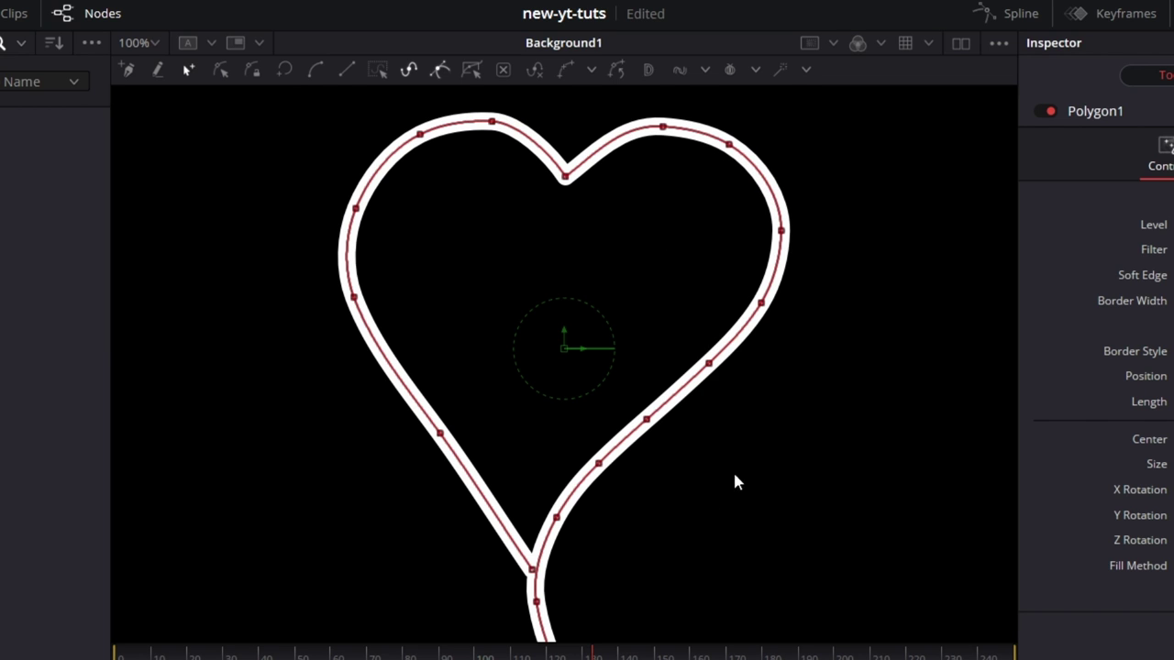
{"action": "left_click_drag", "start_coordinate": [694, 579], "coordinate": [687, 412]}
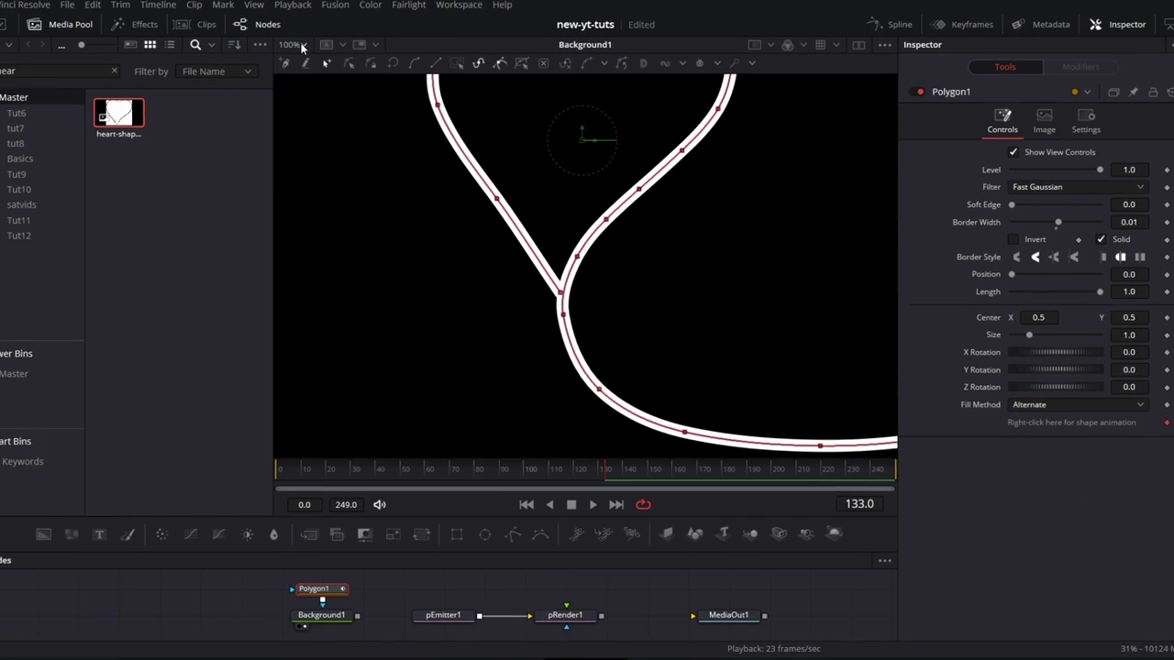
{"action": "left_click", "coordinate": [147, 42]}
{"action": "left_click", "coordinate": [309, 62]}
{"action": "scroll", "coordinate": [805, 268], "scroll_direction": "up", "scroll_amount": 2}
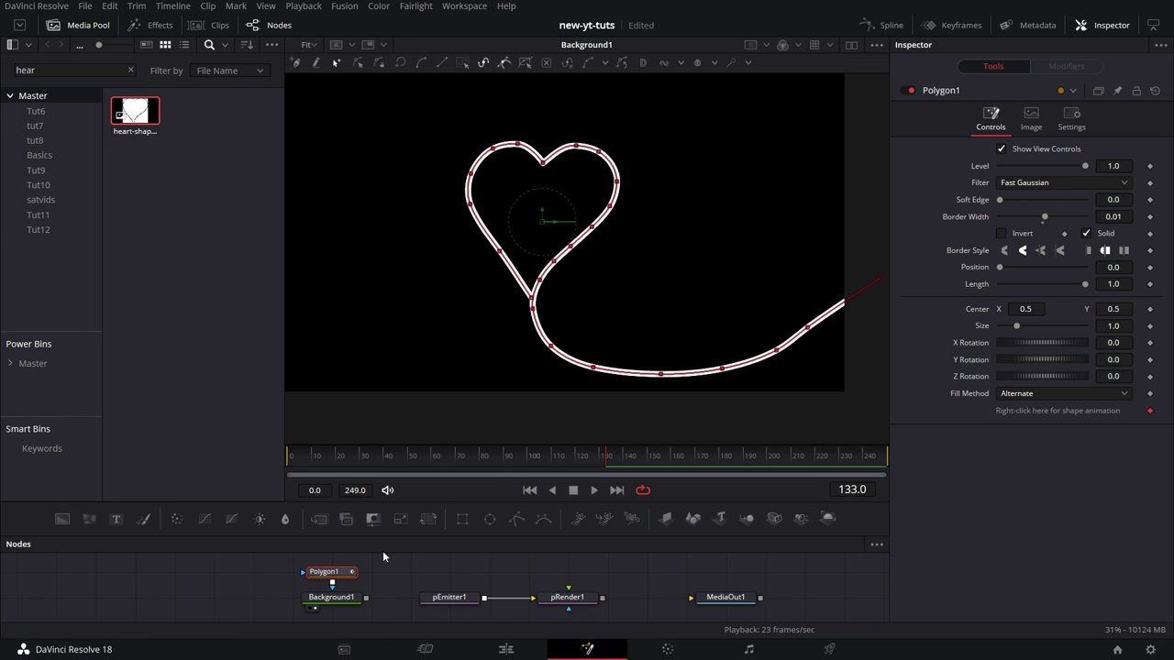
Set Polygon1's Length to 0.3 so only part of the outline is drawn
{"action": "left_click_drag", "start_coordinate": [1086, 283], "coordinate": [1029, 285]}
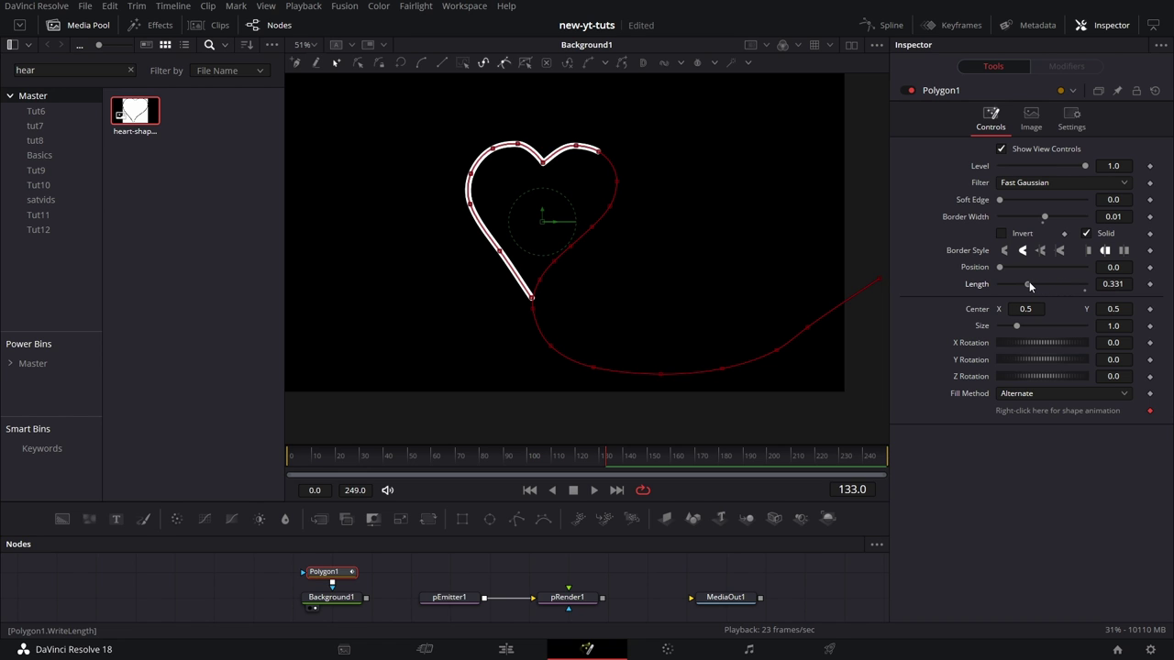
{"action": "left_click", "coordinate": [1121, 283]}
{"action": "key", "text": "Tab"}
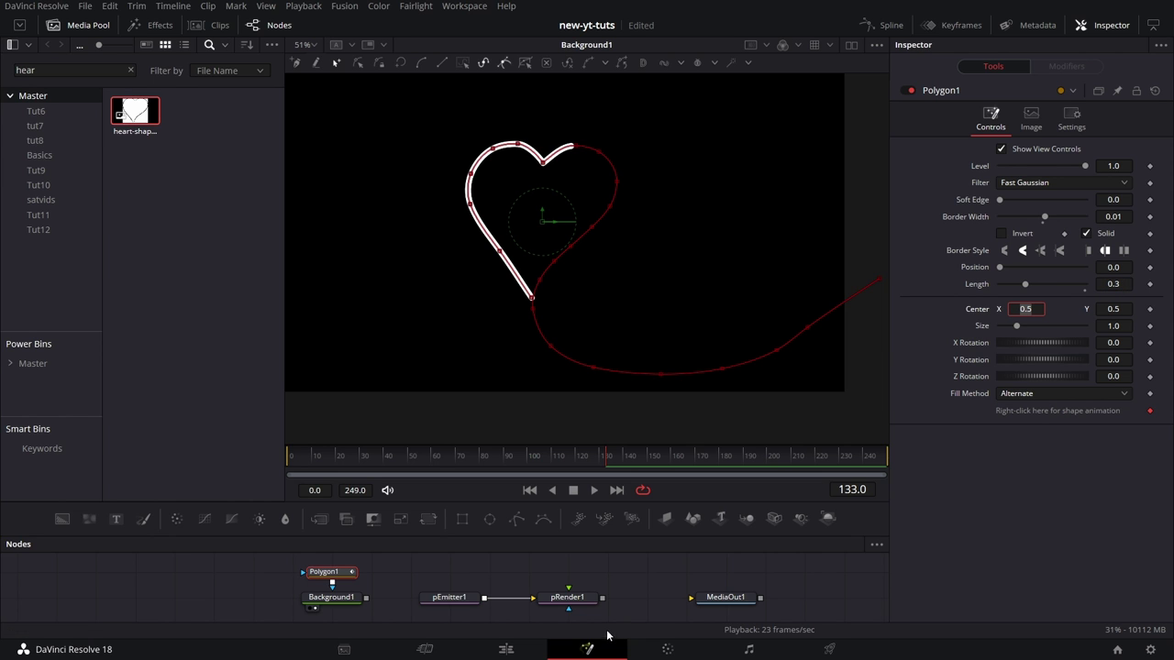
Try a Position value of -0.1 for Polygon1's stroke
{"action": "mouse_move", "coordinate": [999, 266]}
{"action": "left_mouse_down"}
{"action": "mouse_move", "coordinate": [1068, 257]}
{"action": "mouse_move", "coordinate": [932, 262]}
{"action": "mouse_move", "coordinate": [1027, 268]}
{"action": "mouse_move", "coordinate": [994, 270]}
{"action": "left_mouse_up"}
{"action": "left_click", "coordinate": [1119, 267]}
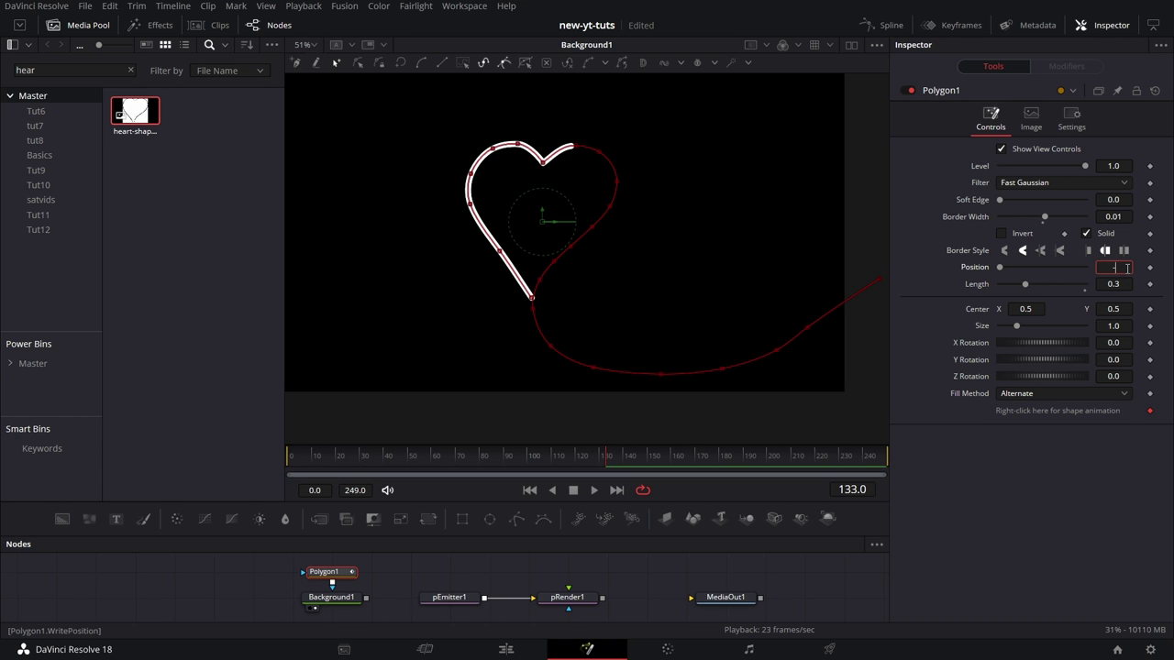
{"action": "type", "text": "-0.1"}
{"action": "key", "text": "Return"}
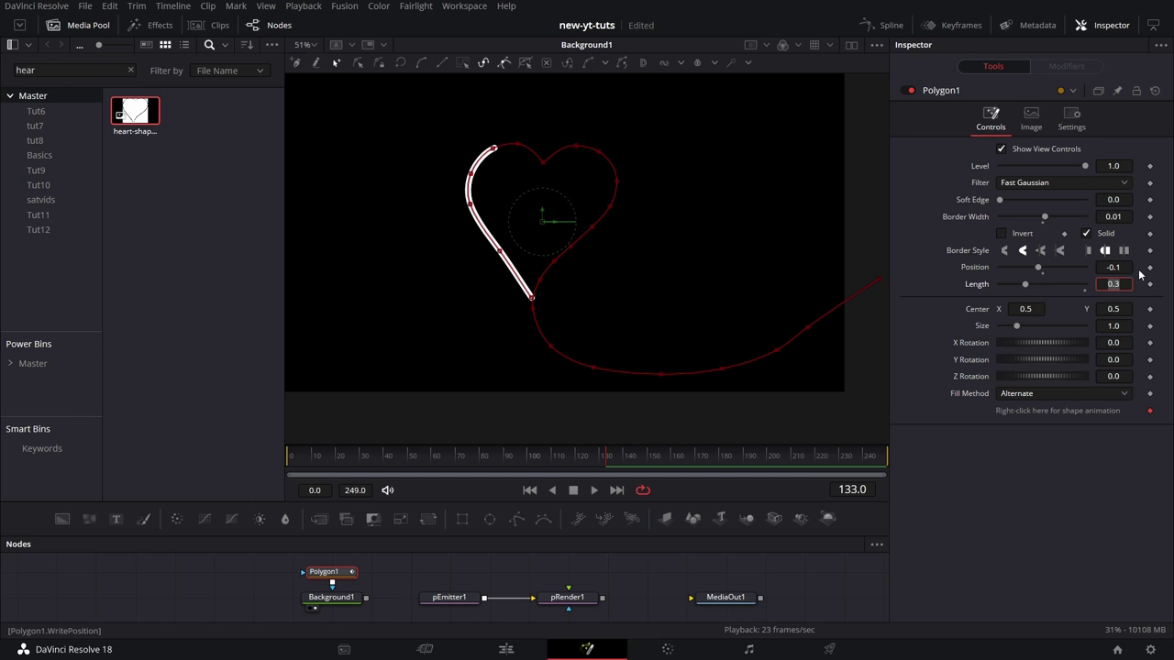
Set Polygon1's Position to -1.0 and keyframe it at frame 0
{"action": "type", "text": "-"}
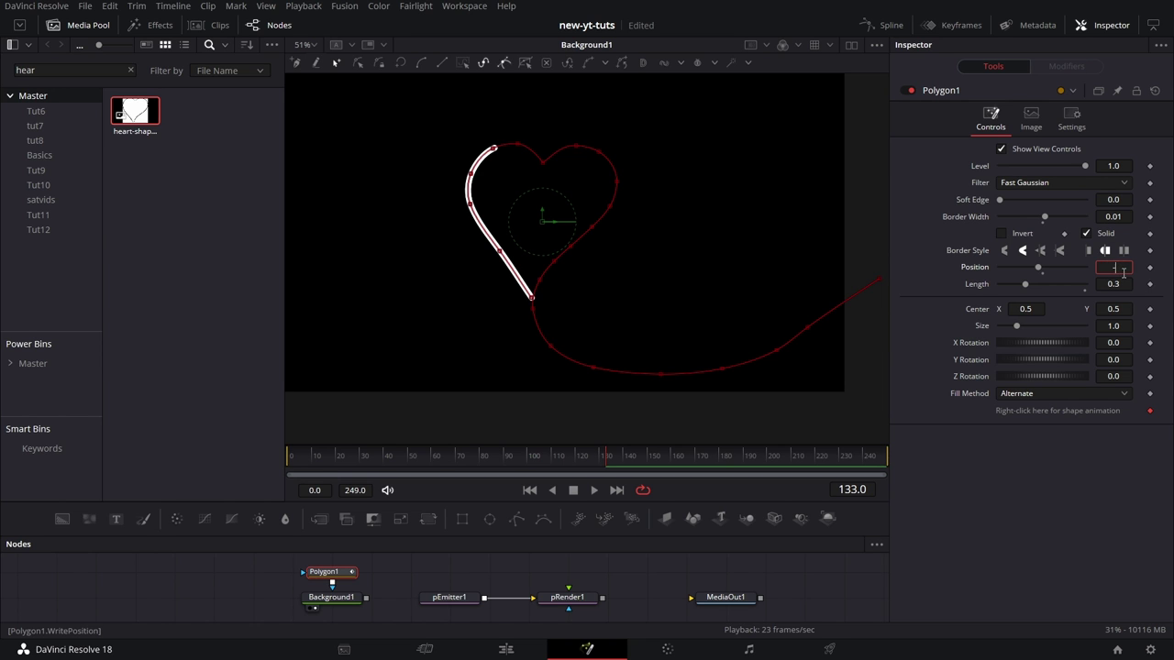
{"action": "type", "text": "1"}
{"action": "key", "text": "Tab"}
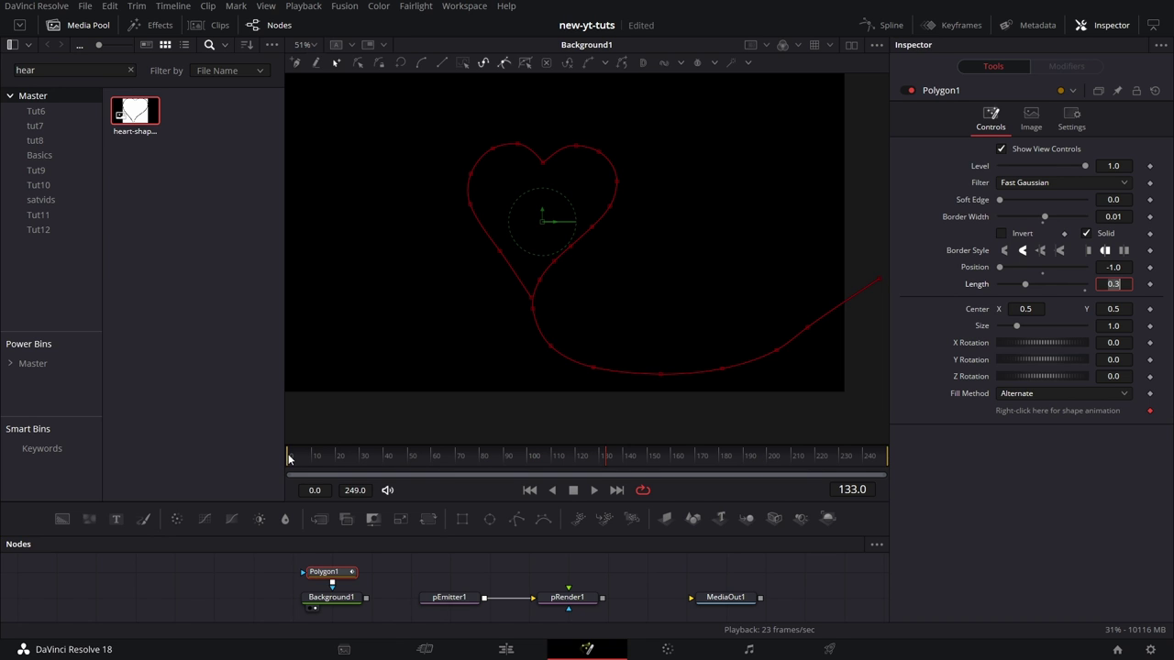
{"action": "left_click", "coordinate": [1149, 267]}
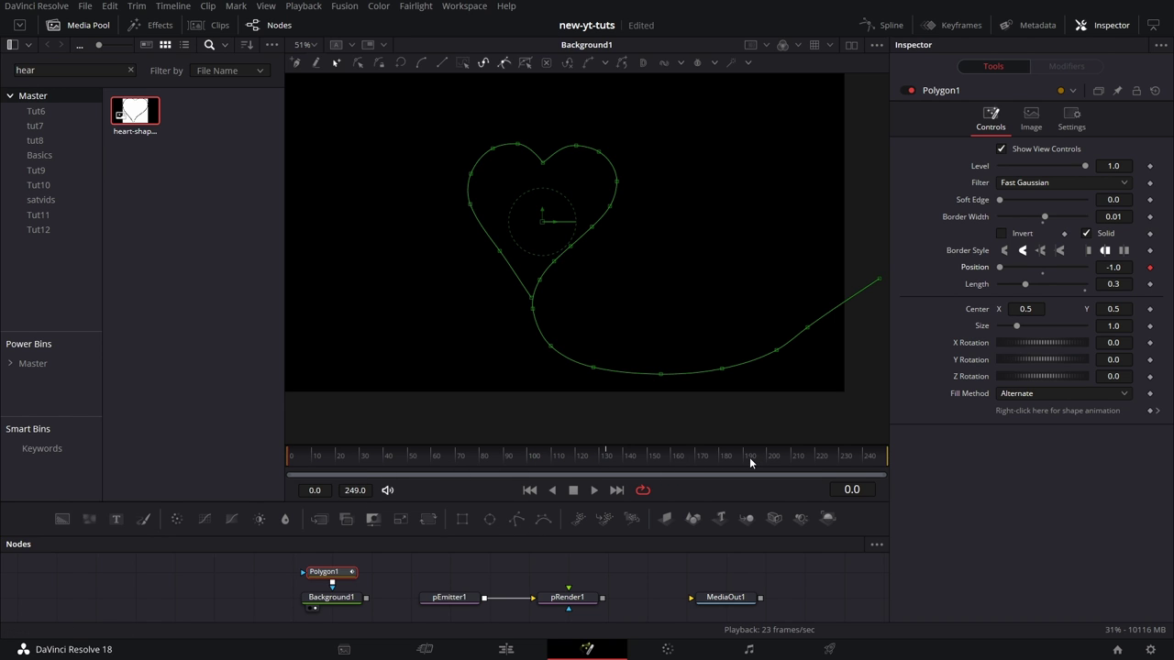
Keyframe Polygon1's Position close to its maximum at about frame 180, and play the stroke animation from the start
{"action": "left_click", "coordinate": [719, 454]}
{"action": "left_click_drag", "start_coordinate": [1001, 266], "coordinate": [1085, 266]}
{"action": "left_click", "coordinate": [298, 467]}
{"action": "left_click", "coordinate": [285, 461]}
{"action": "left_click", "coordinate": [595, 490]}
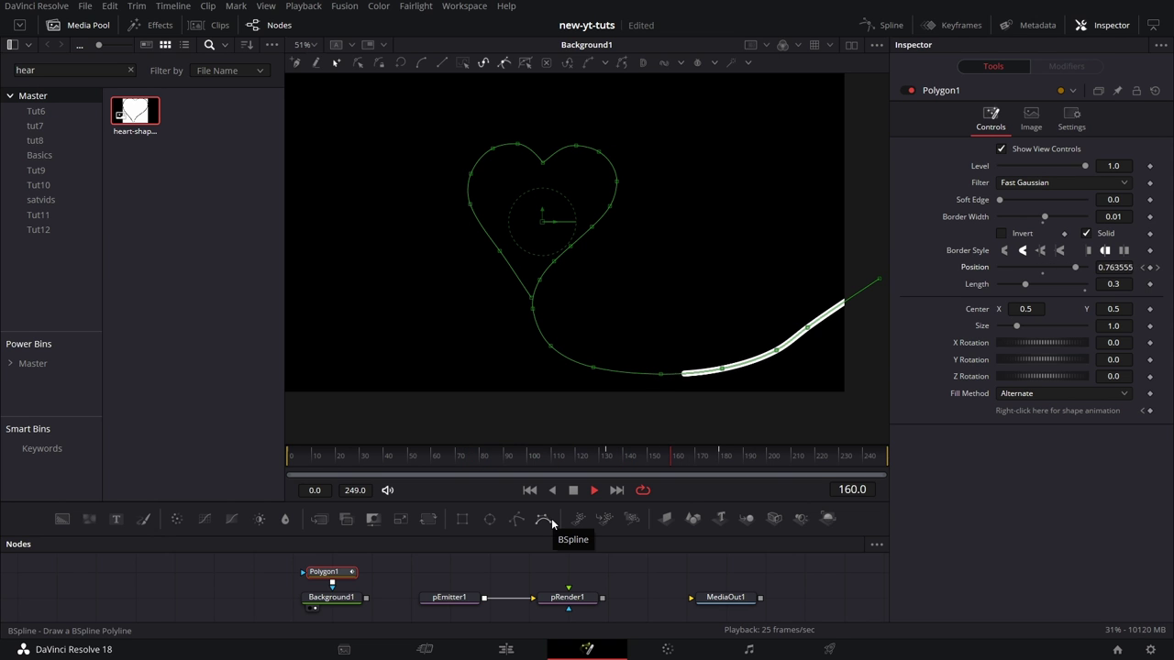
{"action": "left_click", "coordinate": [574, 490]}
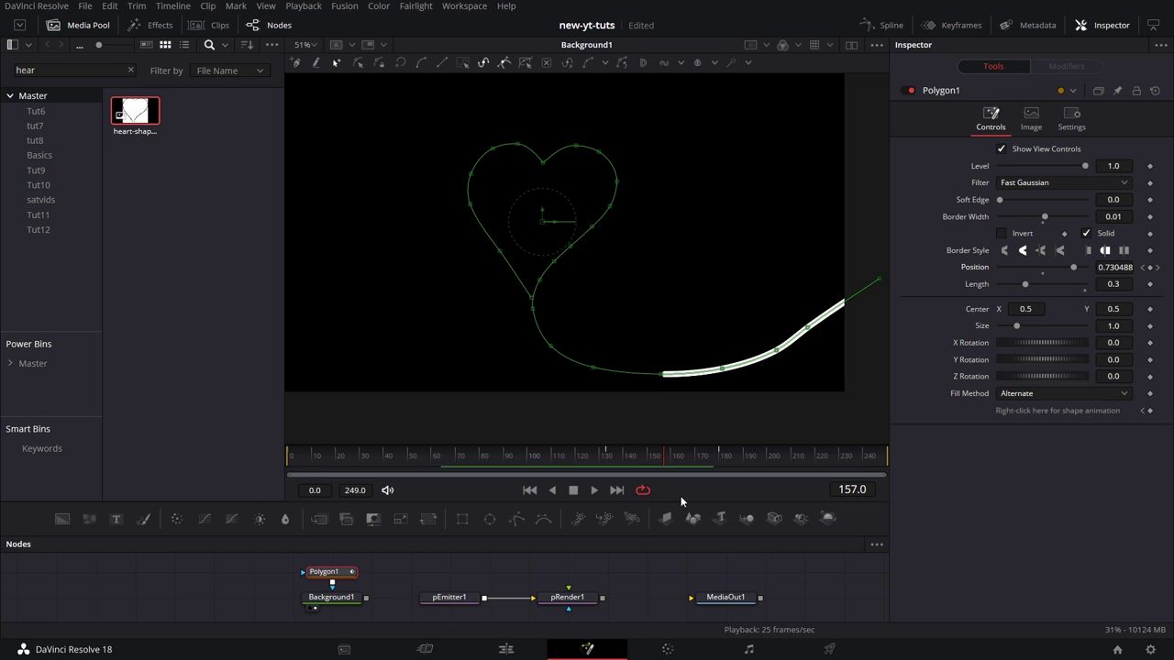
Enlarge the node graph area and set pEmitter1's particle style to Blob
{"action": "left_click_drag", "start_coordinate": [681, 498], "coordinate": [679, 414]}
{"action": "left_click_drag", "start_coordinate": [353, 553], "coordinate": [371, 581]}
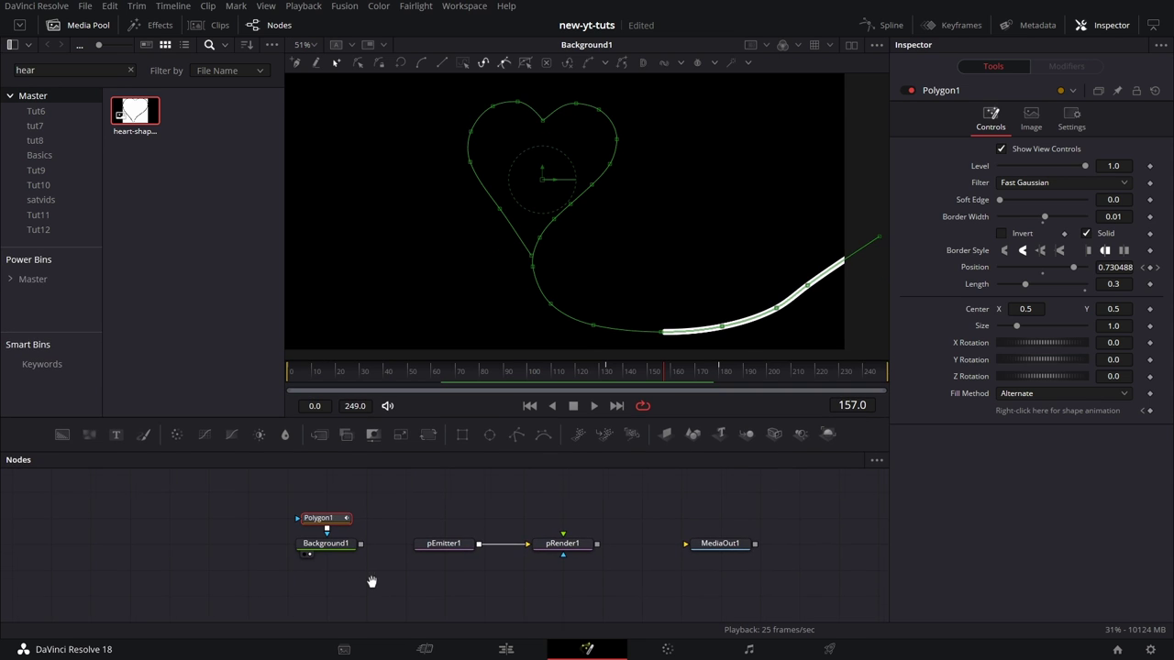
{"action": "left_click", "coordinate": [443, 544]}
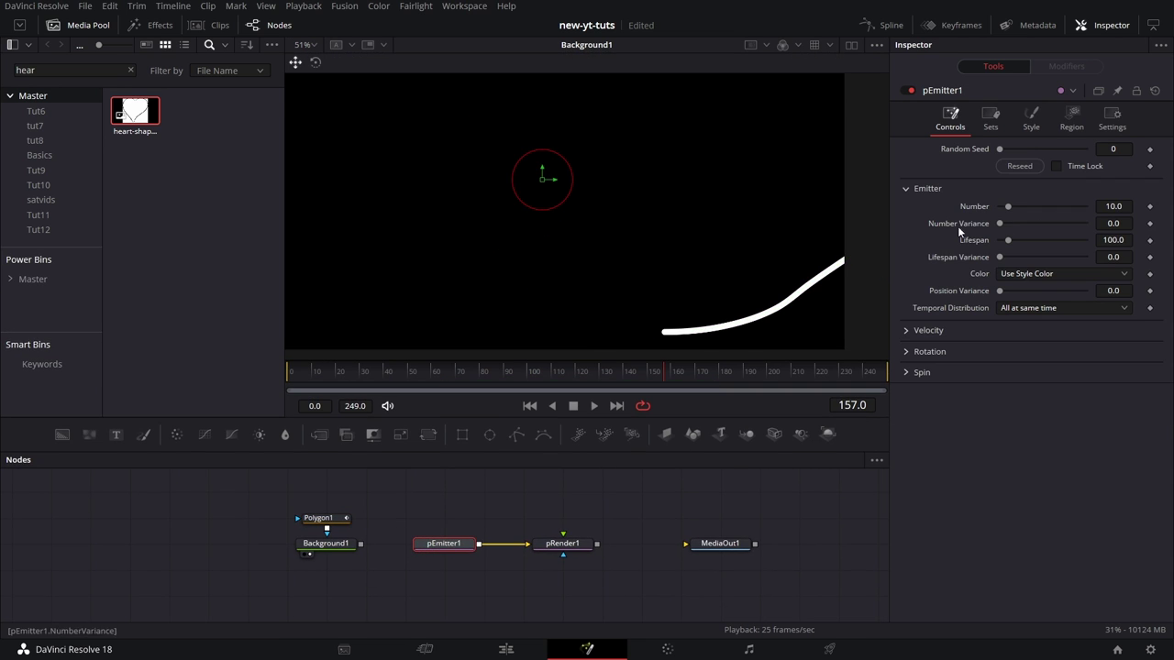
{"action": "left_click", "coordinate": [1039, 117]}
{"action": "left_click", "coordinate": [1047, 164]}
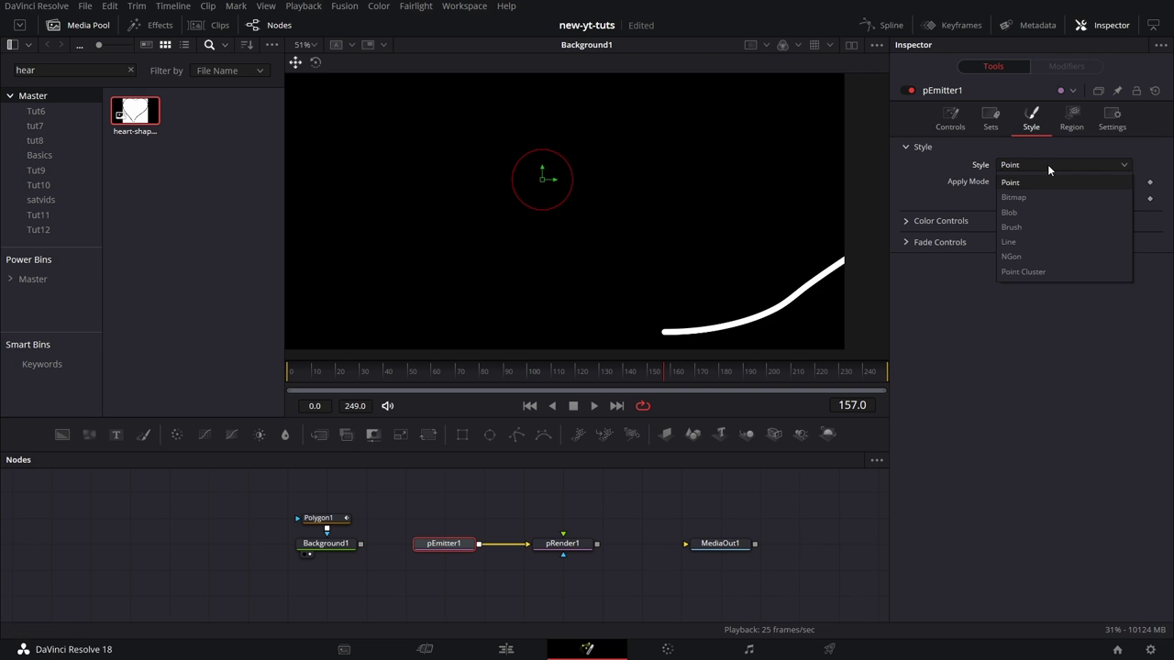
{"action": "left_click", "coordinate": [1028, 213]}
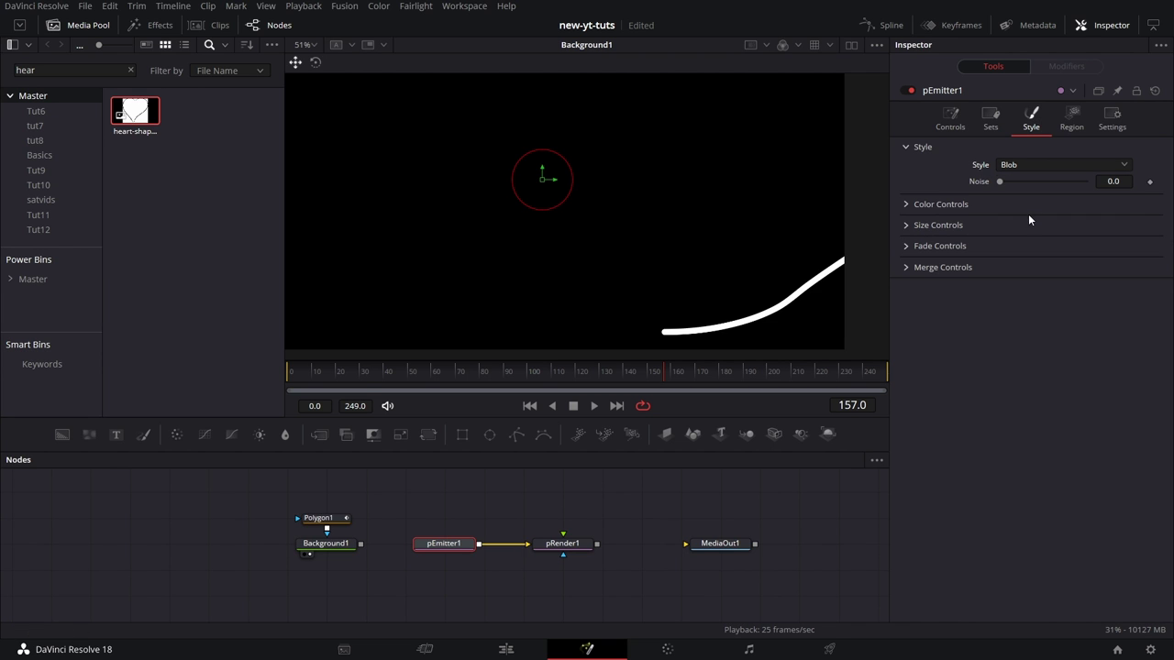
Set pEmitter1's region to Bitmap, connect Background1 as its region bitmap, and show pRender1's result from frame 0
{"action": "left_click", "coordinate": [1073, 118]}
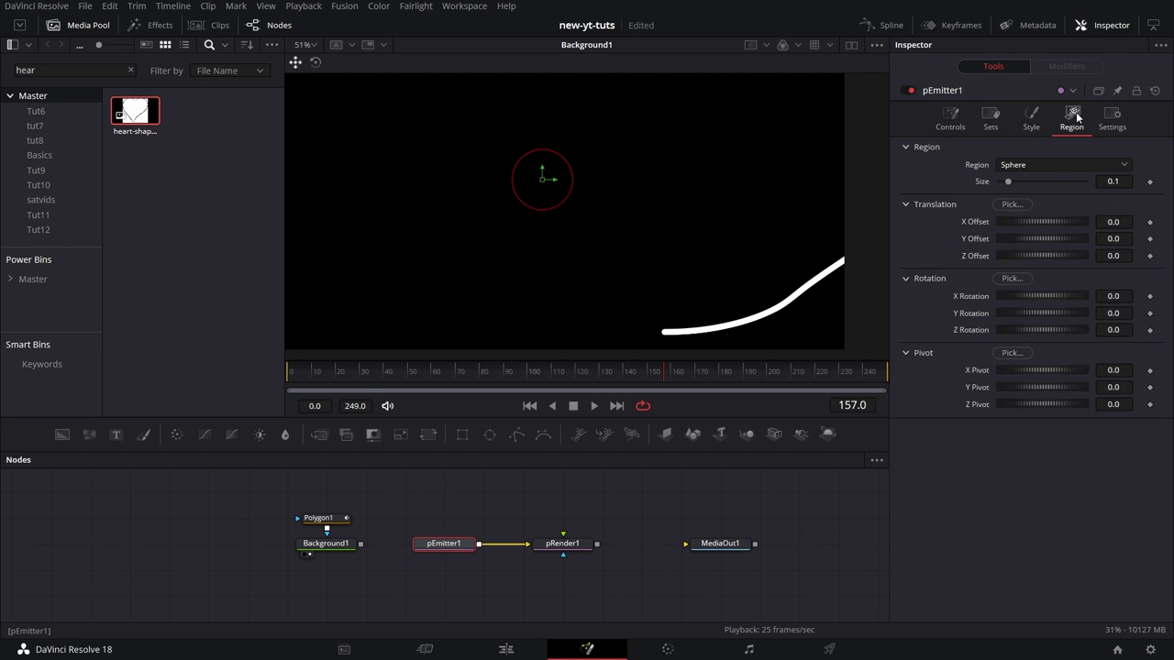
{"action": "left_click", "coordinate": [1055, 166]}
{"action": "left_click", "coordinate": [1023, 212]}
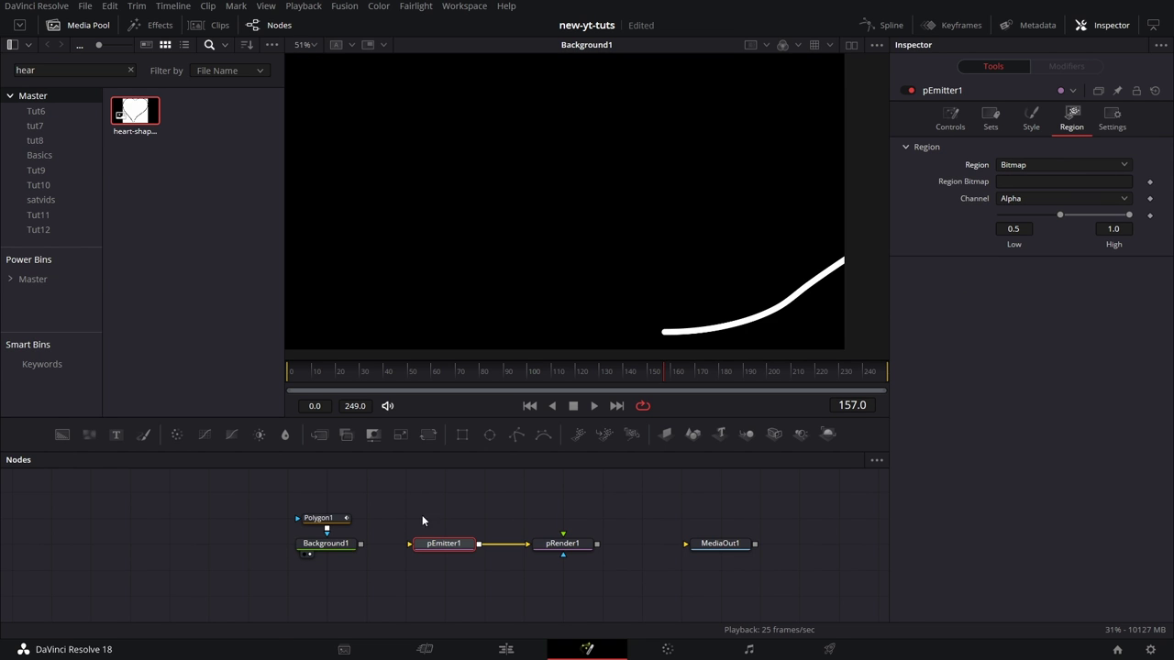
{"action": "left_click_drag", "start_coordinate": [362, 545], "coordinate": [411, 544]}
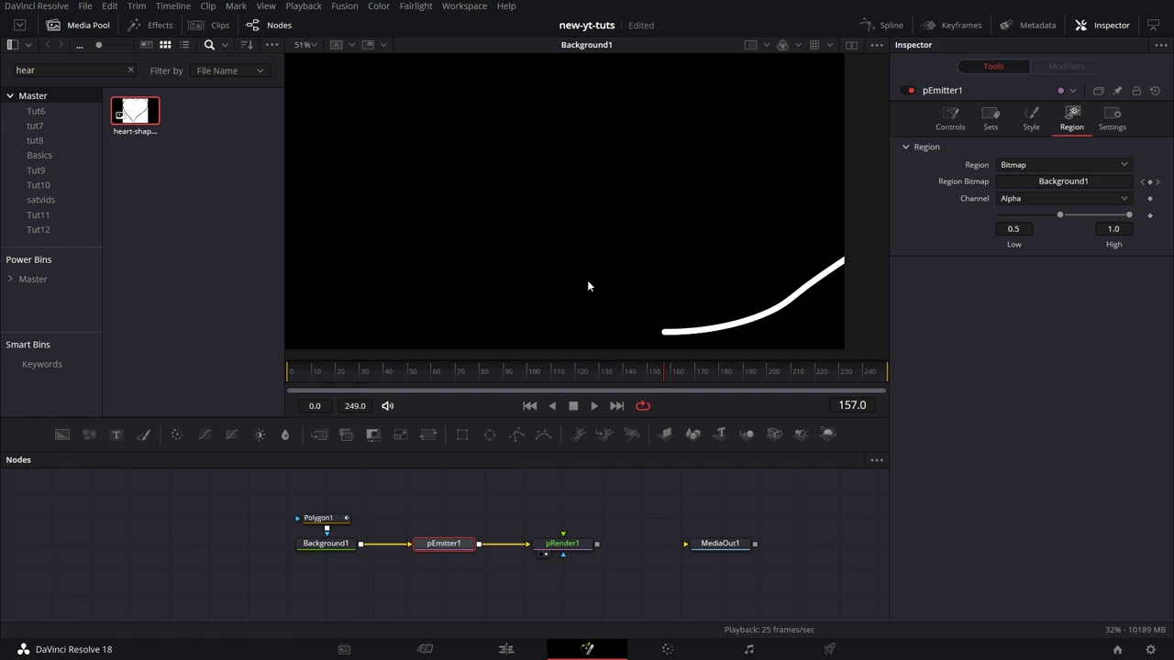
{"action": "left_click", "coordinate": [290, 373]}
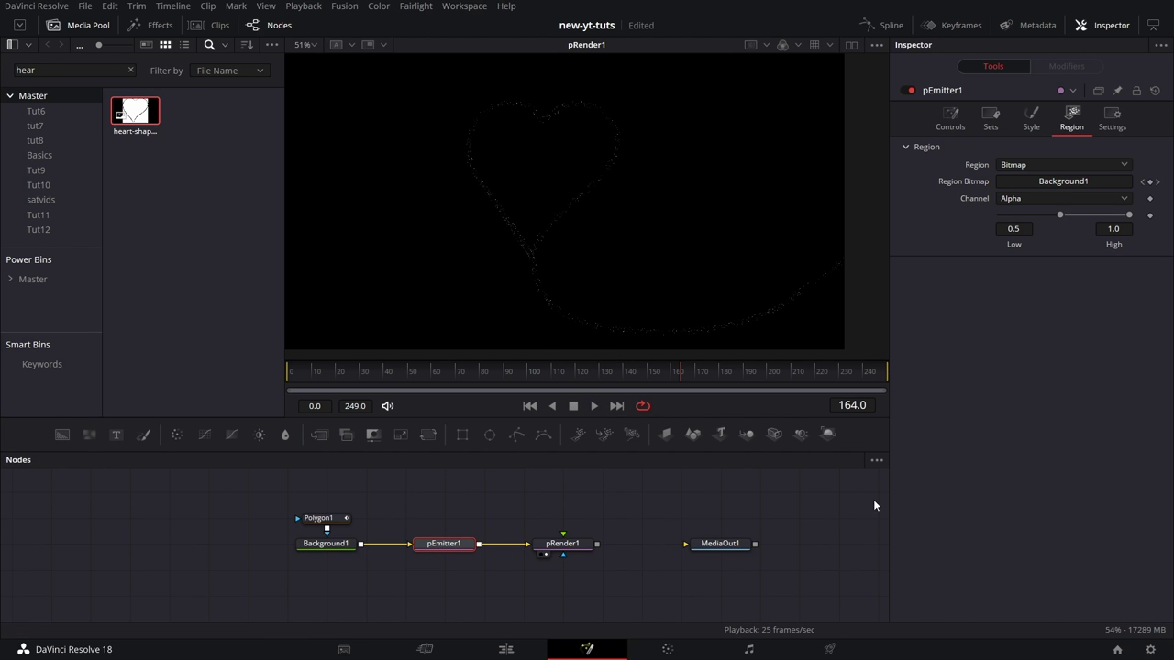
Increase the blob particle size of pEmitter1 to 0.5
{"action": "left_click", "coordinate": [1030, 119]}
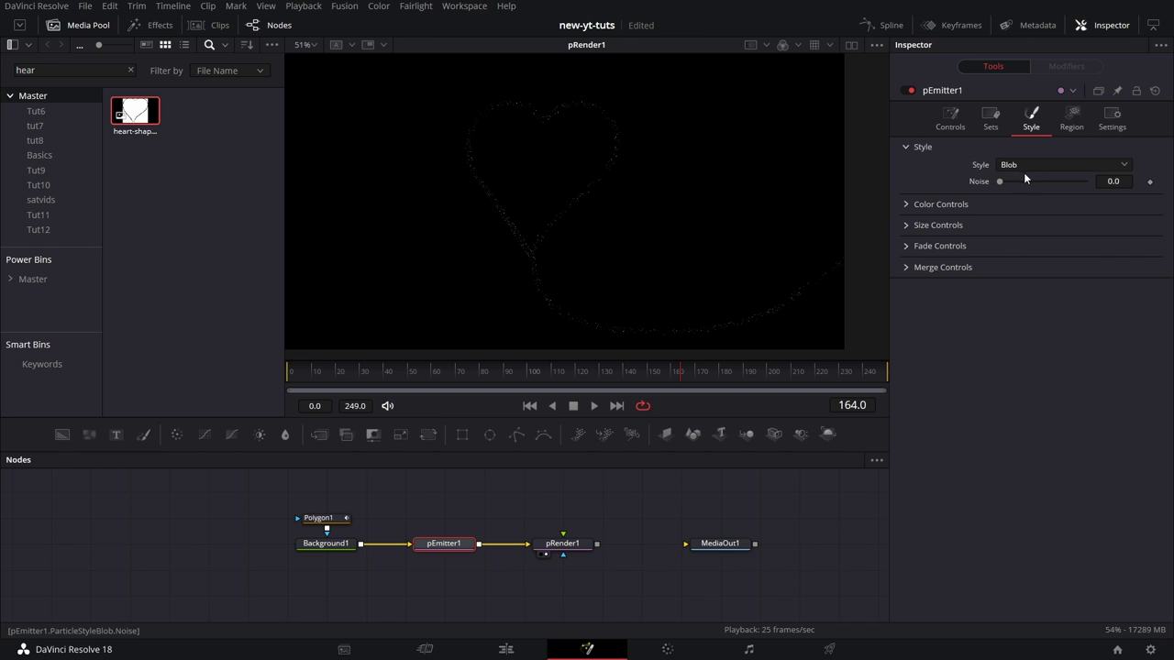
{"action": "left_click", "coordinate": [906, 225]}
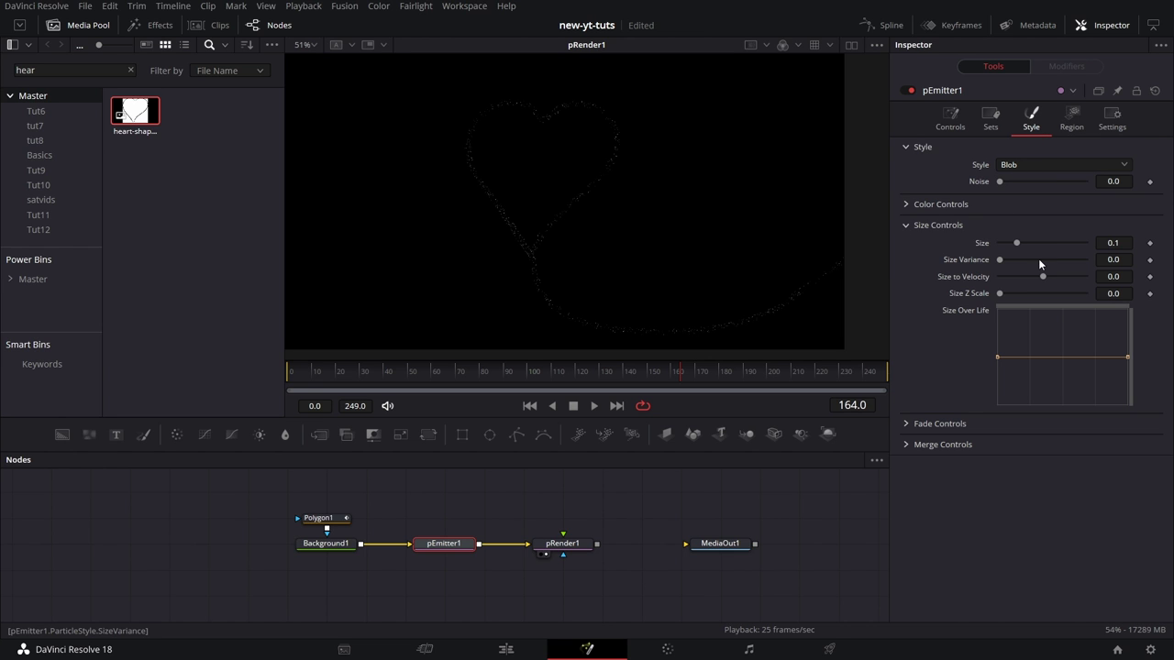
{"action": "left_click_drag", "start_coordinate": [1014, 243], "coordinate": [1087, 244]}
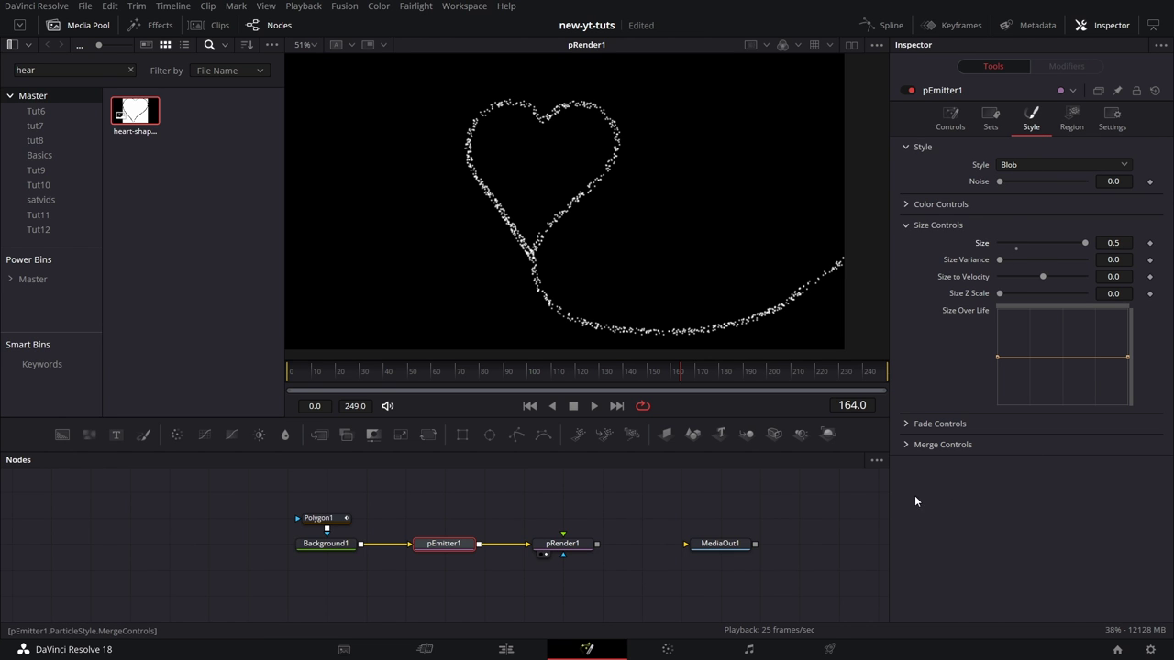
Insert a pTurbulence node between pEmitter1 and pRender1, moving pRender1 aside to make room
{"action": "left_click_drag", "start_coordinate": [568, 554], "coordinate": [608, 554]}
{"action": "left_click", "coordinate": [450, 546]}
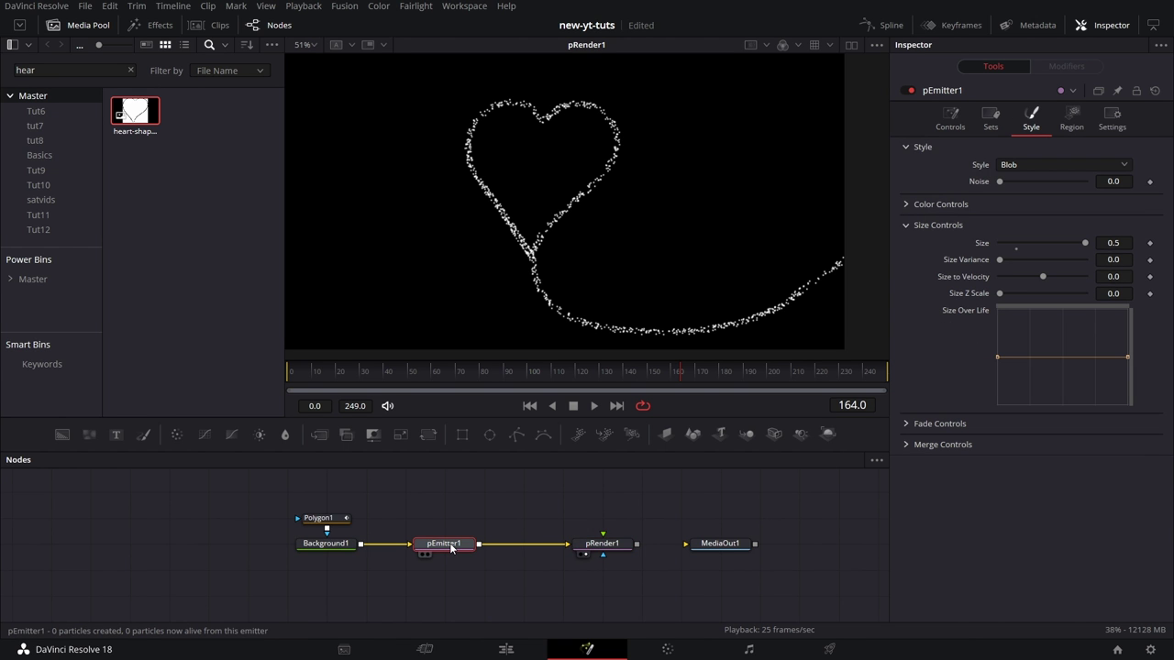
{"action": "key", "text": "ctrl+space"}
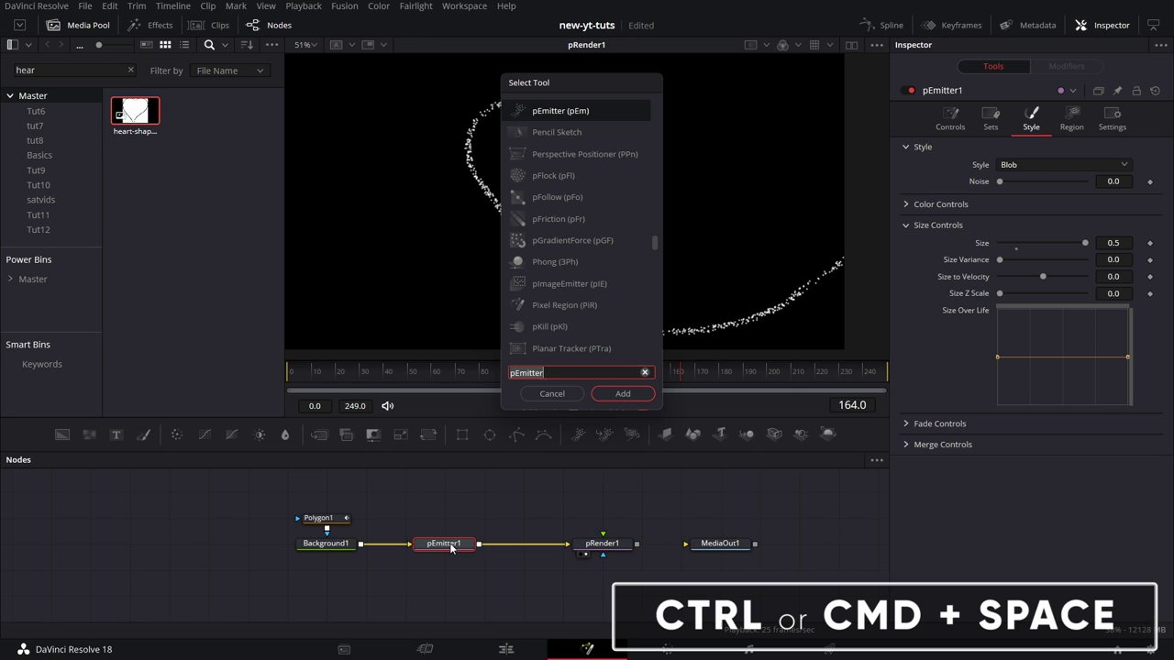
{"action": "type", "text": "ptur"}
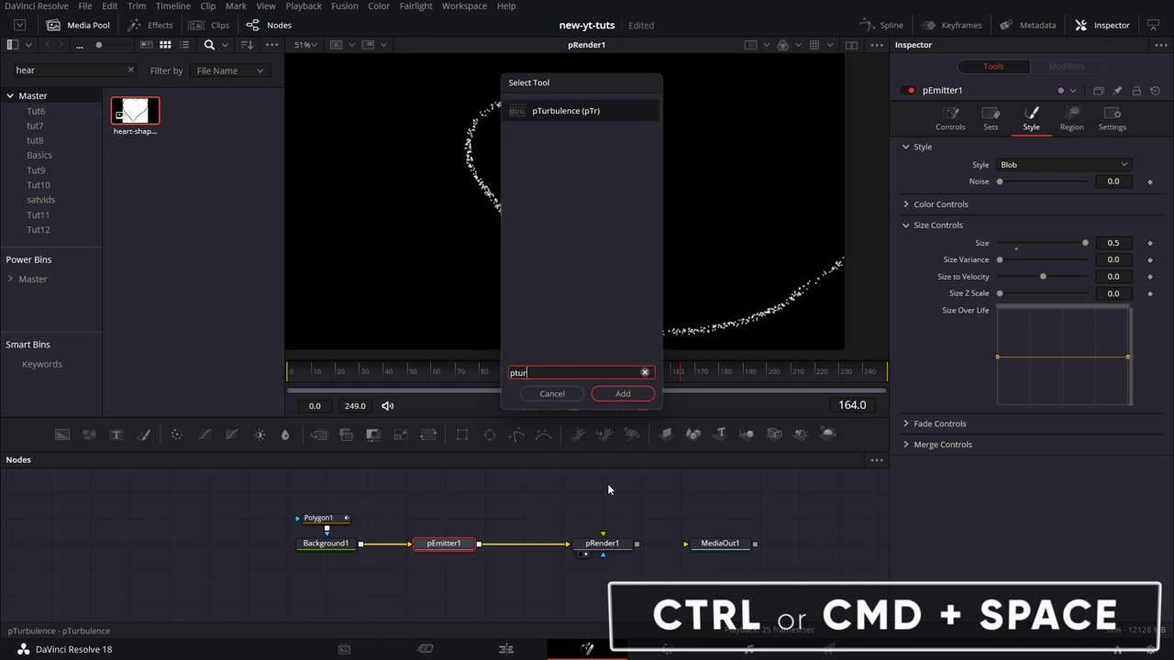
{"action": "key", "text": "Return"}
{"action": "left_click_drag", "start_coordinate": [601, 550], "coordinate": [640, 550]}
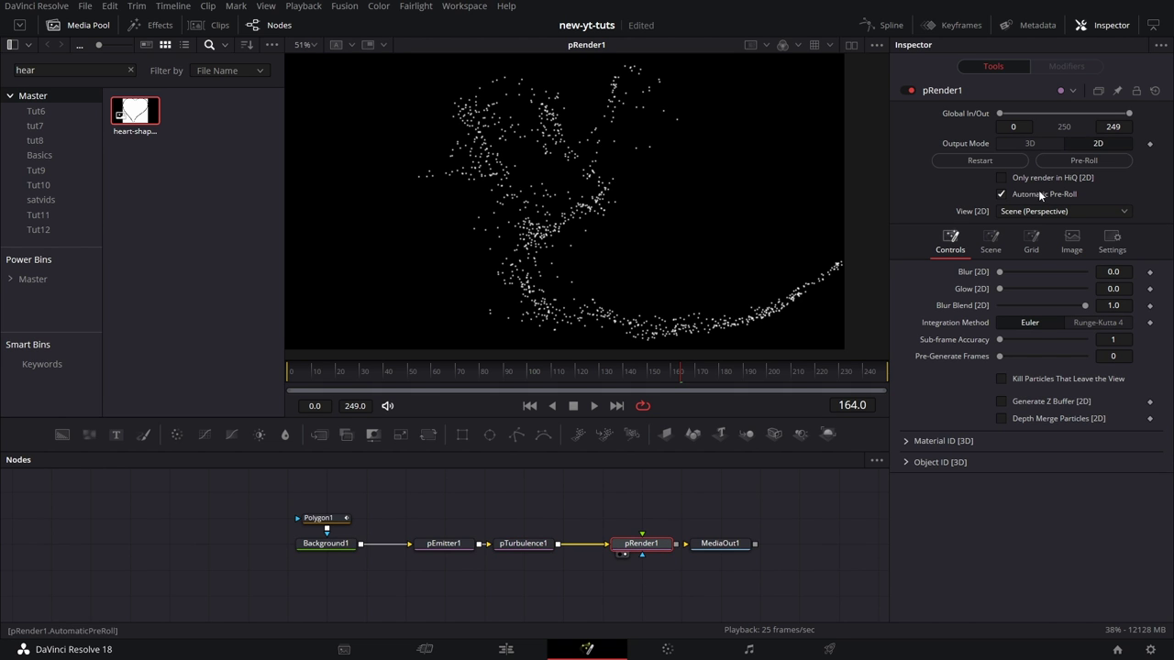
Set pTurbulence1's X, Y and Z Strength to 0.05
{"action": "left_click", "coordinate": [534, 542]}
{"action": "left_click", "coordinate": [1129, 185]}
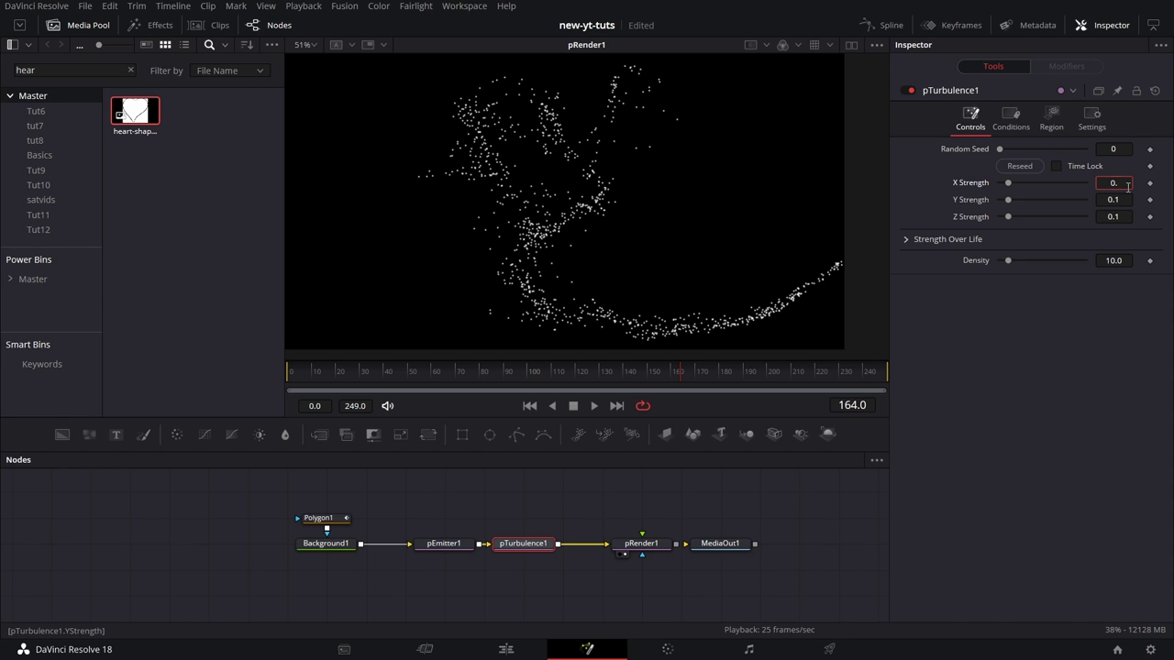
{"action": "type", "text": "0.05"}
{"action": "key", "text": "Tab"}
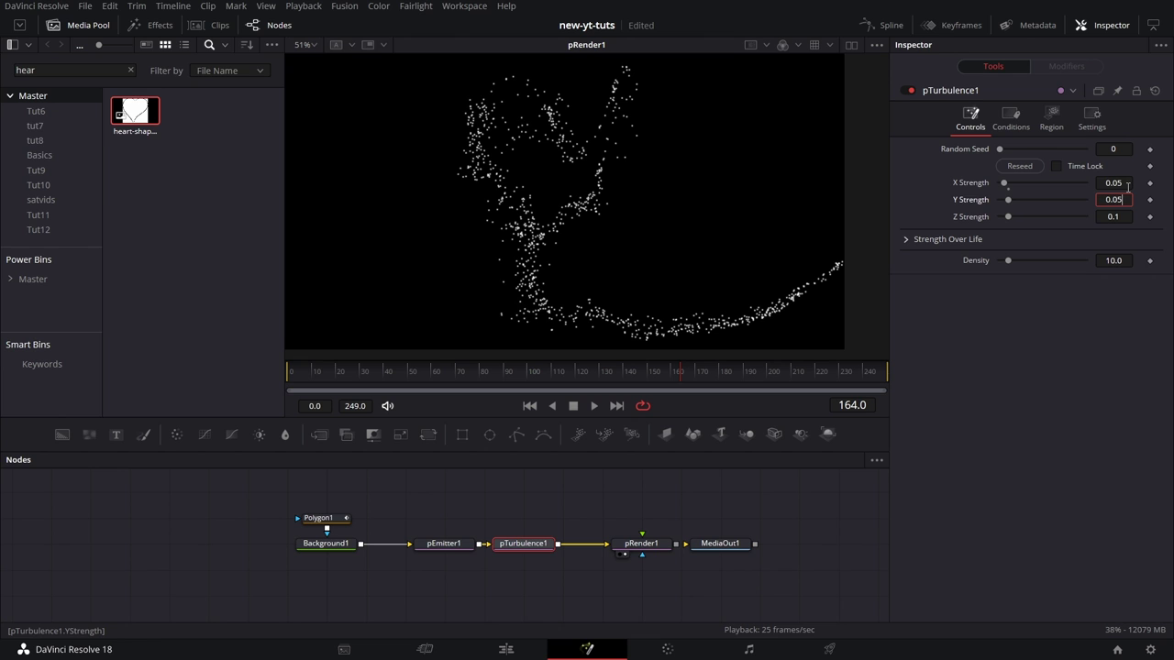
{"action": "type", "text": "0.05"}
{"action": "key", "text": "Tab"}
{"action": "type", "text": "0.05"}
{"action": "key", "text": "Tab"}
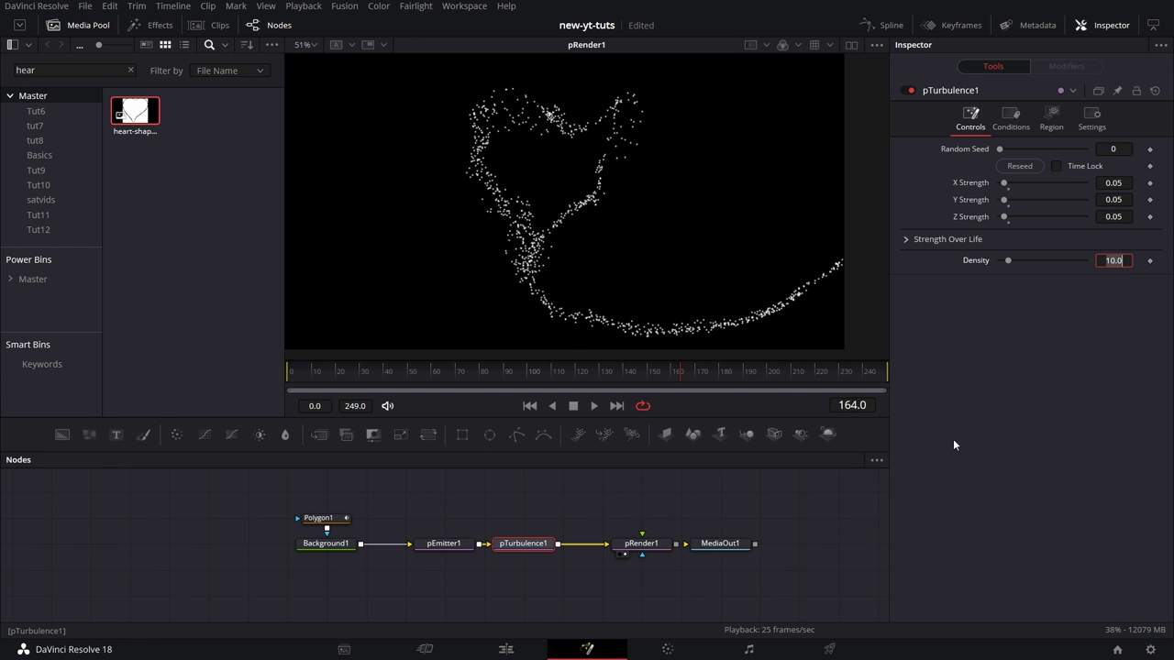
Lower pTurbulence1's X, Y and Z Strength to 0.02
{"action": "left_click", "coordinate": [1124, 182]}
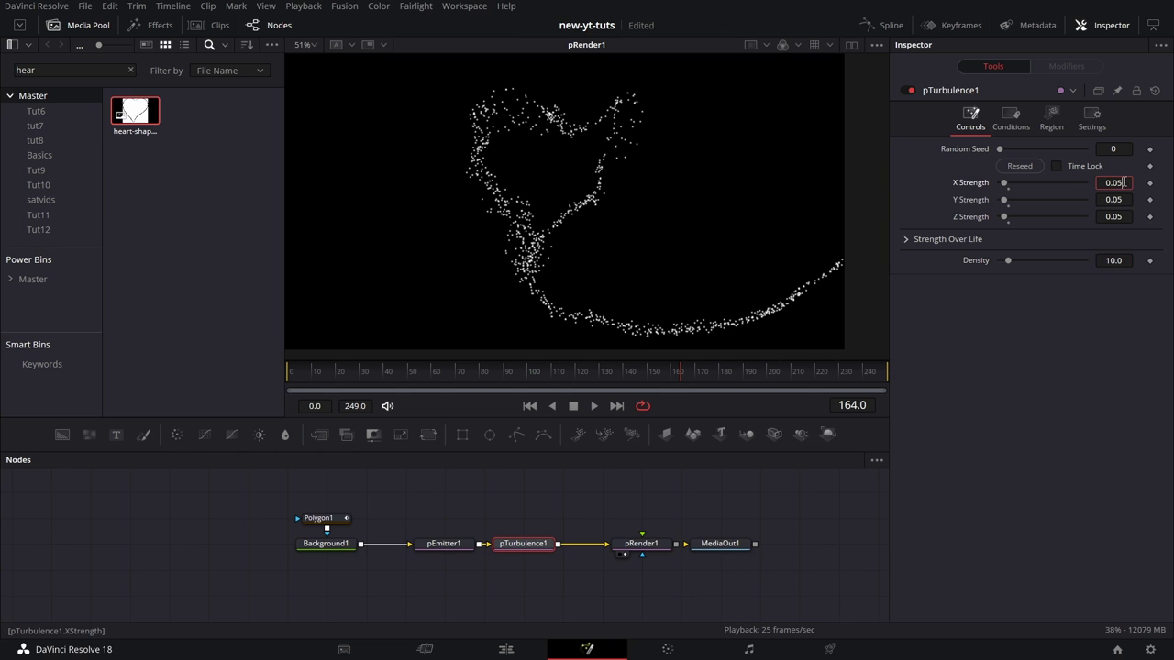
{"action": "type", "text": "2"}
{"action": "key", "text": "Tab"}
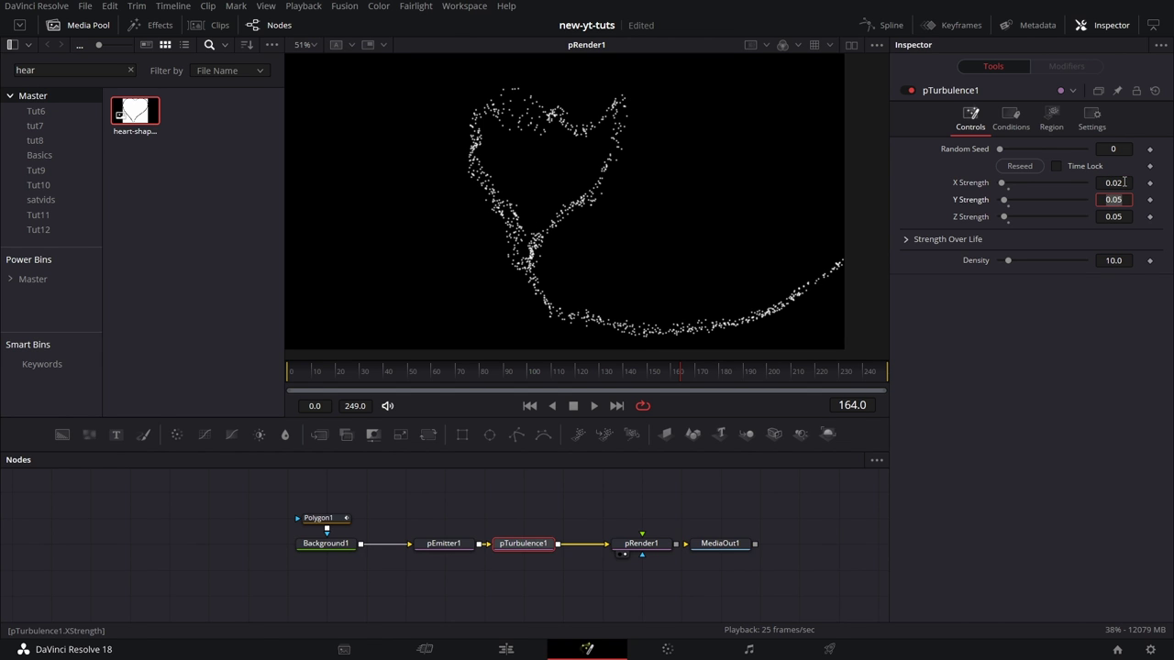
{"action": "left_click", "coordinate": [1126, 199]}
{"action": "key", "text": "Tab"}
{"action": "left_click", "coordinate": [1126, 216]}
{"action": "type", "text": "2"}
{"action": "key", "text": "Tab"}
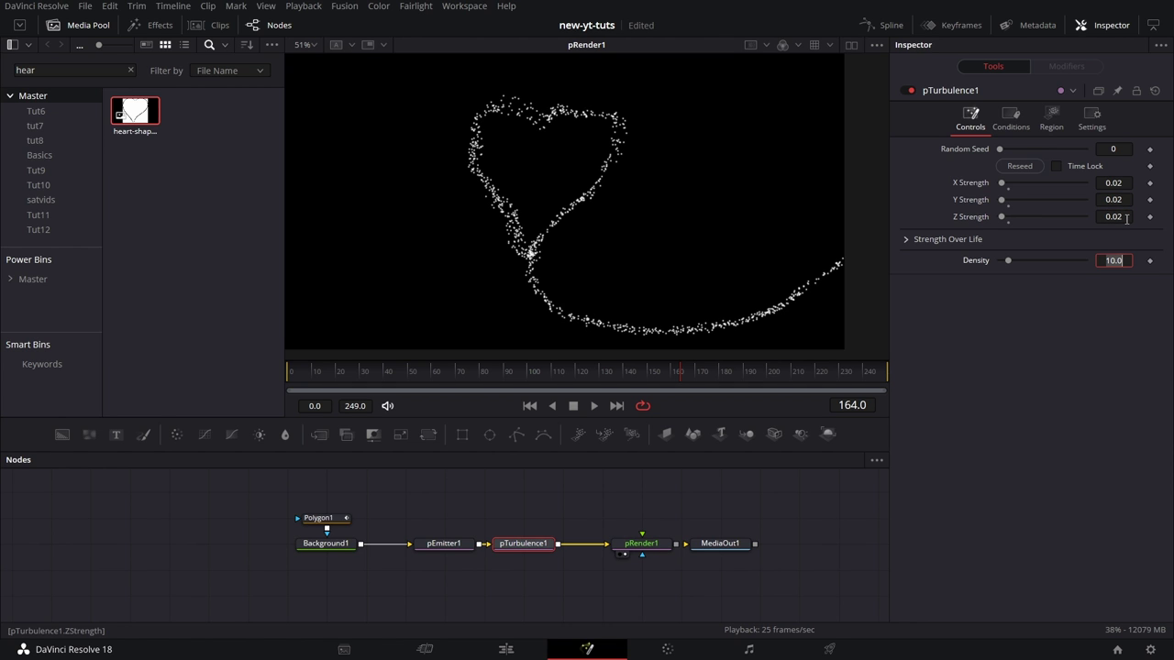
Raise pTurbulence1's Density to 92.9 and set its X, Y and Z Strength to 0.01
{"action": "left_click_drag", "start_coordinate": [1008, 260], "coordinate": [1078, 266]}
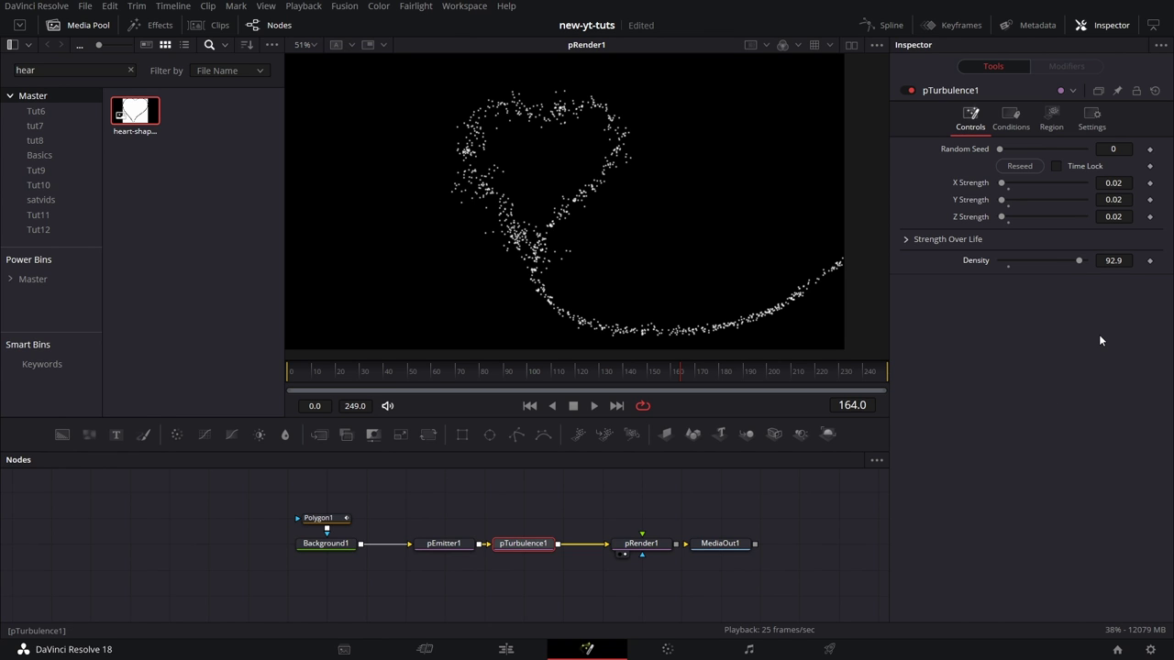
{"action": "left_click", "coordinate": [1128, 183]}
{"action": "key", "text": "Tab"}
{"action": "type", "text": "0."}
{"action": "key", "text": "Tab"}
{"action": "type", "text": "0.01"}
{"action": "key", "text": "Tab"}
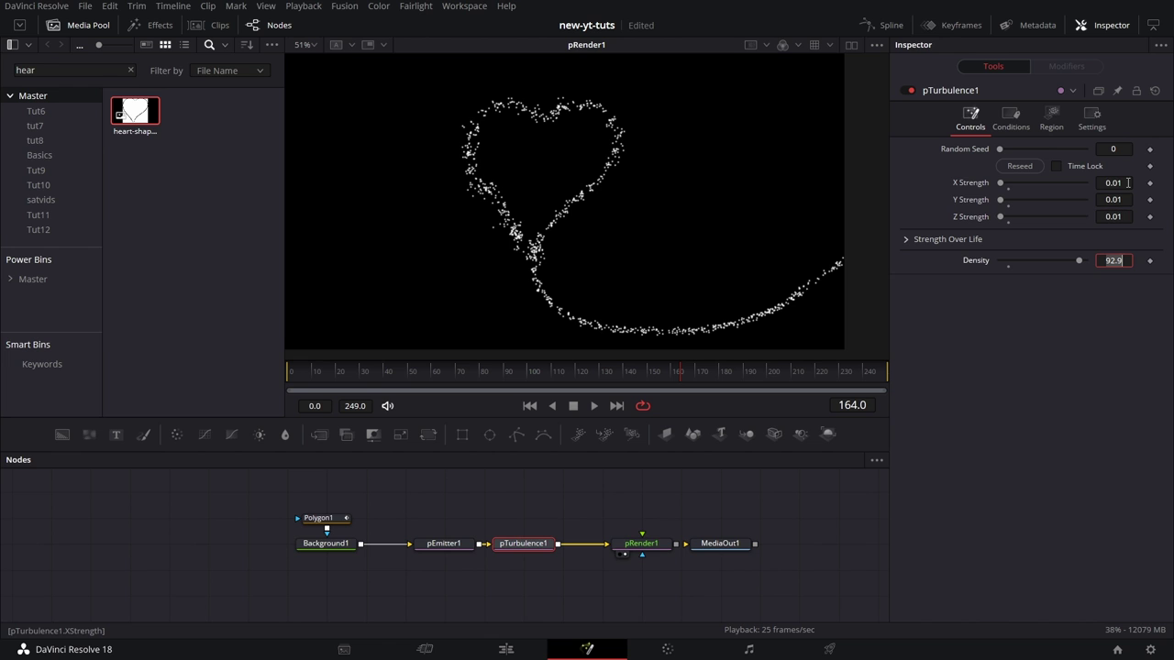
Select pEmitter1 and play the turbulent particle animation from the first frame
{"action": "left_click", "coordinate": [442, 547]}
{"action": "left_click", "coordinate": [293, 380]}
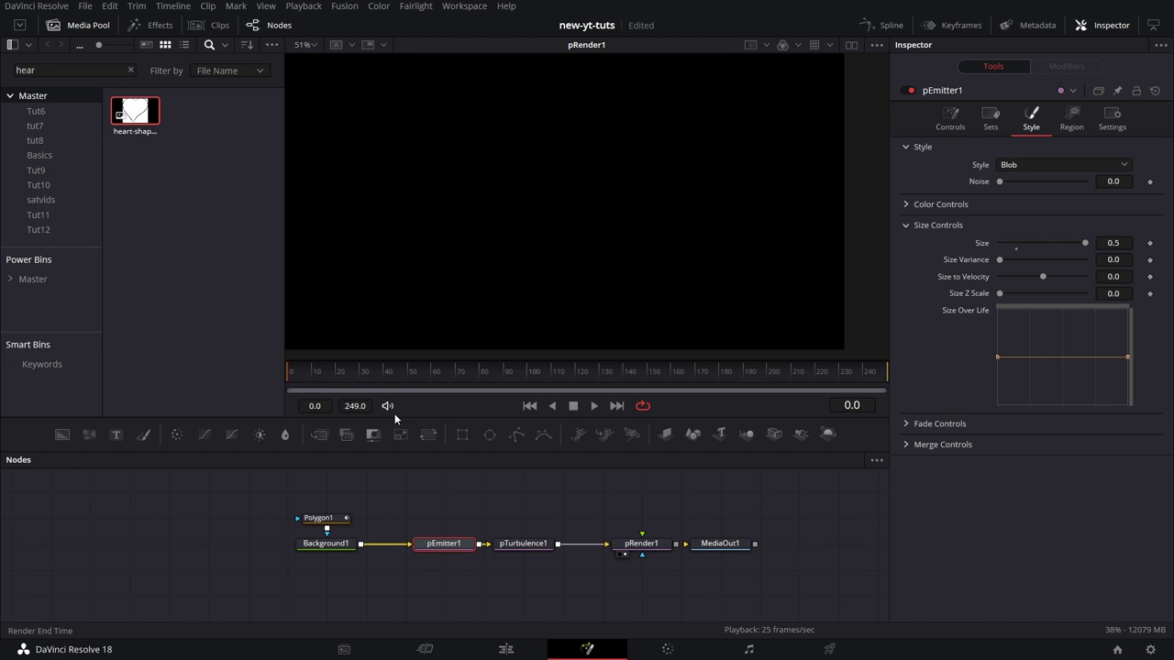
{"action": "left_click", "coordinate": [593, 405]}
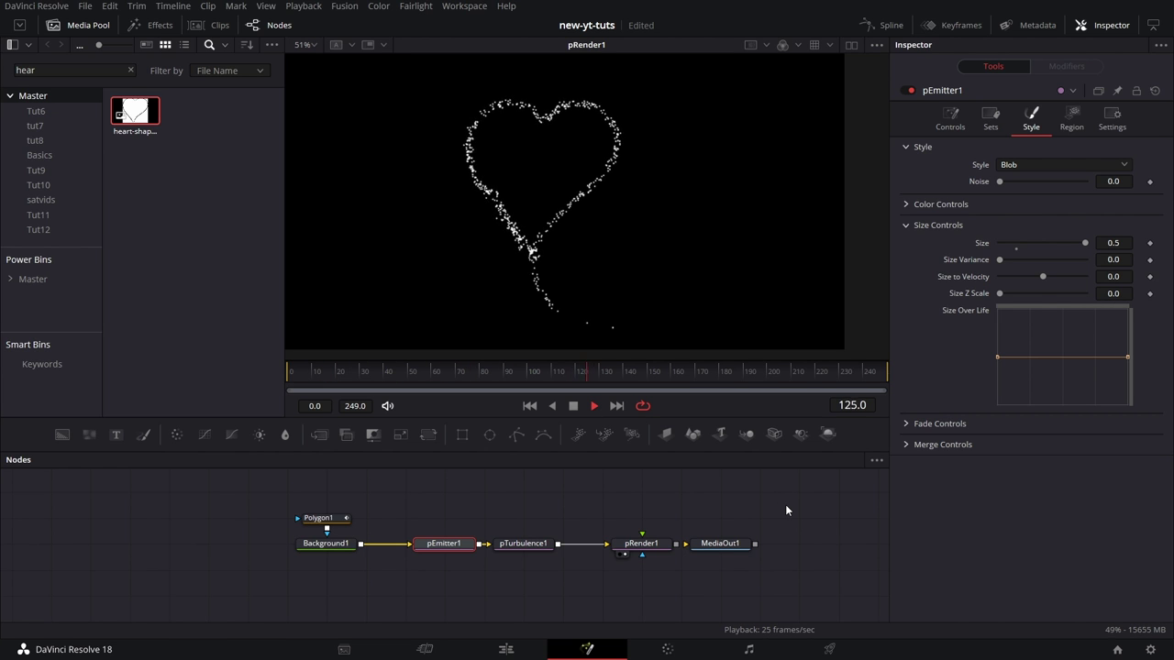
{"action": "left_click", "coordinate": [574, 408]}
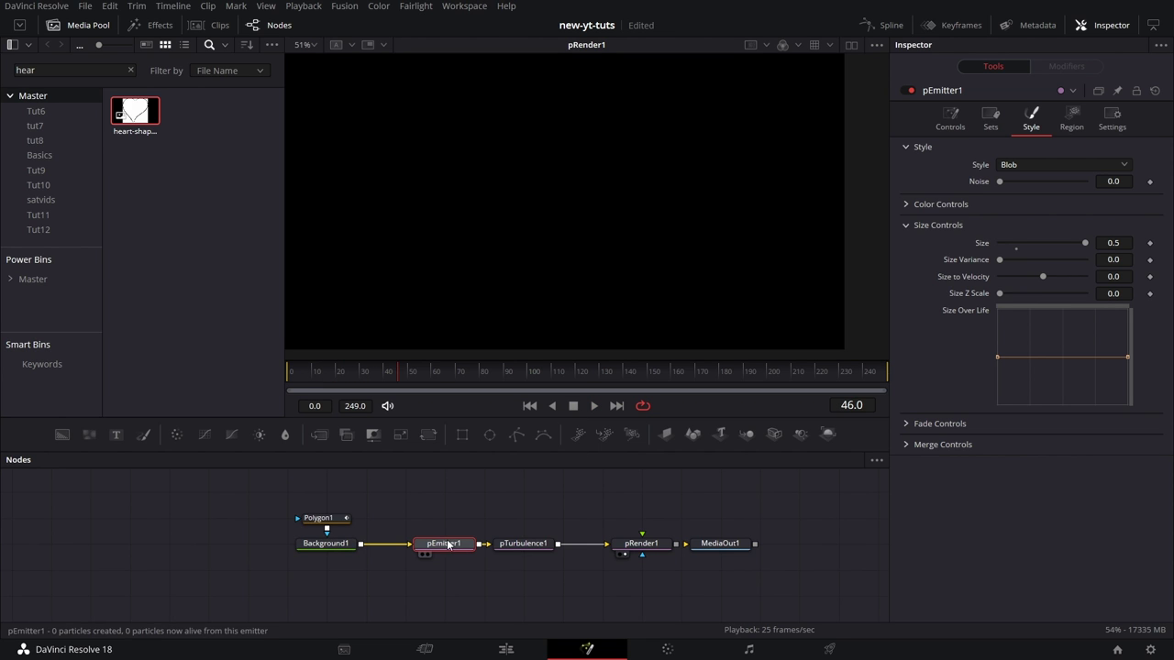
Set pEmitter1's Lifespan to 60 and play the animation to check the particle trail
{"action": "left_click", "coordinate": [952, 119]}
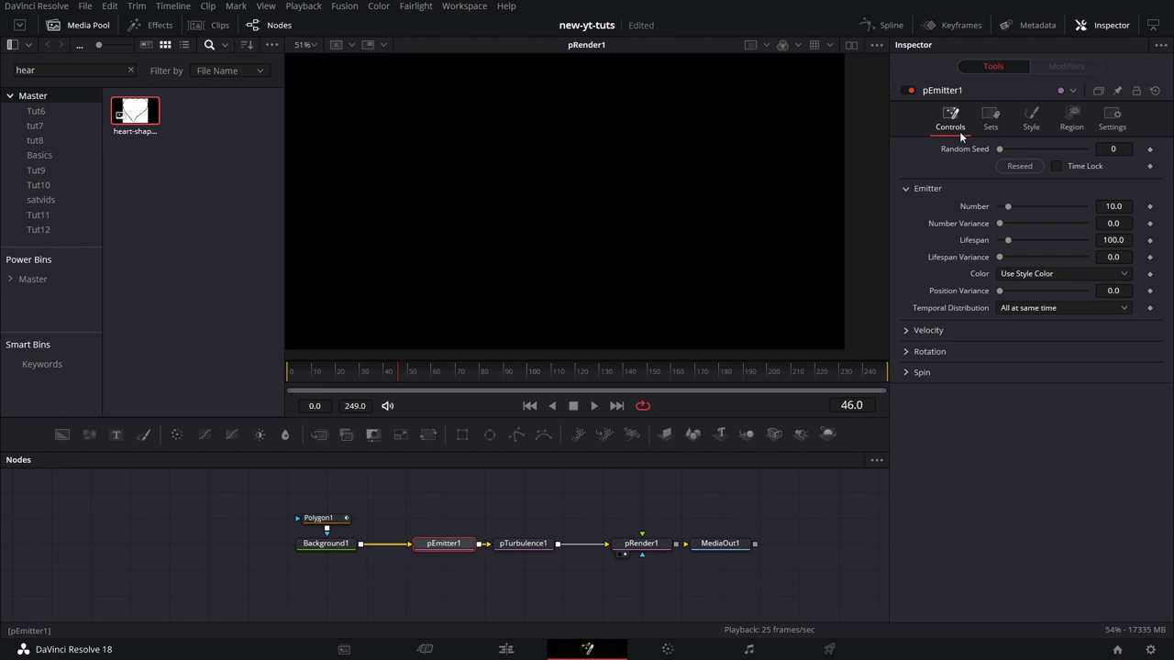
{"action": "left_click", "coordinate": [1126, 240]}
{"action": "double_click", "coordinate": [1127, 239]}
{"action": "type", "text": "60"}
{"action": "key", "text": "Tab"}
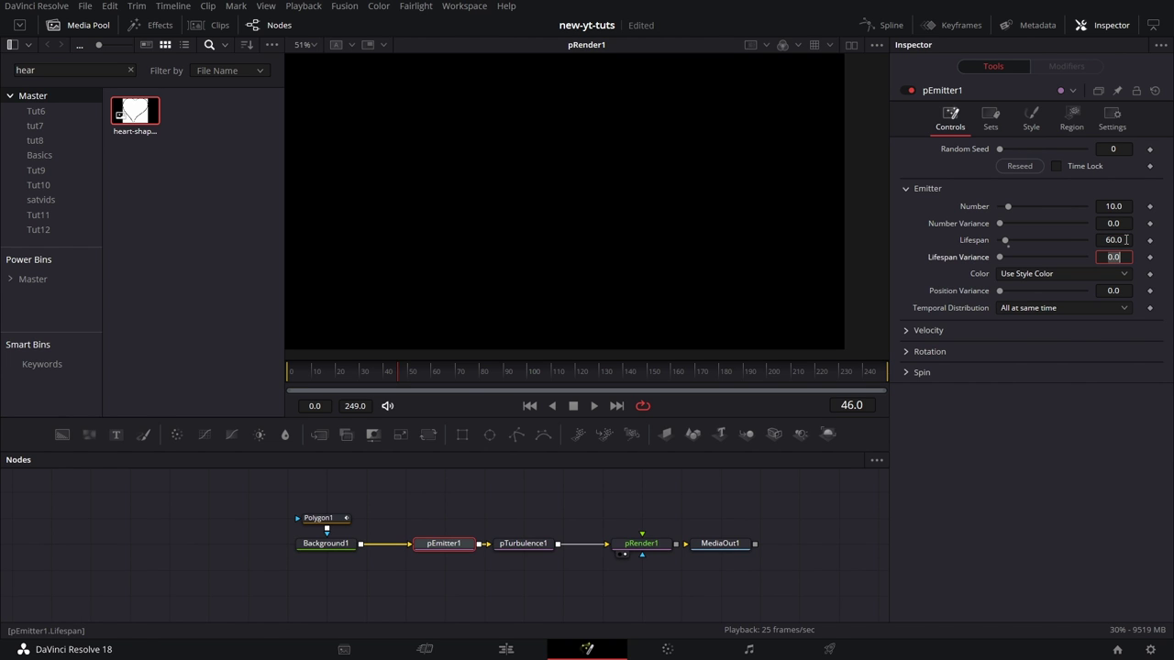
{"action": "left_click", "coordinate": [594, 407]}
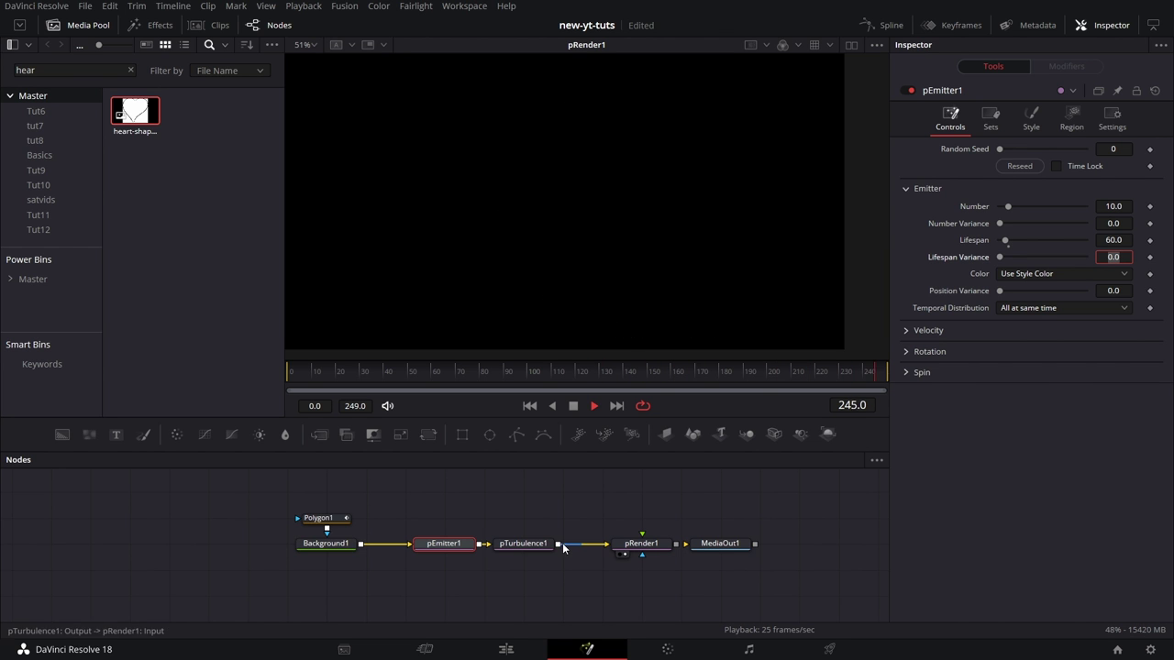
{"action": "key", "text": "space"}
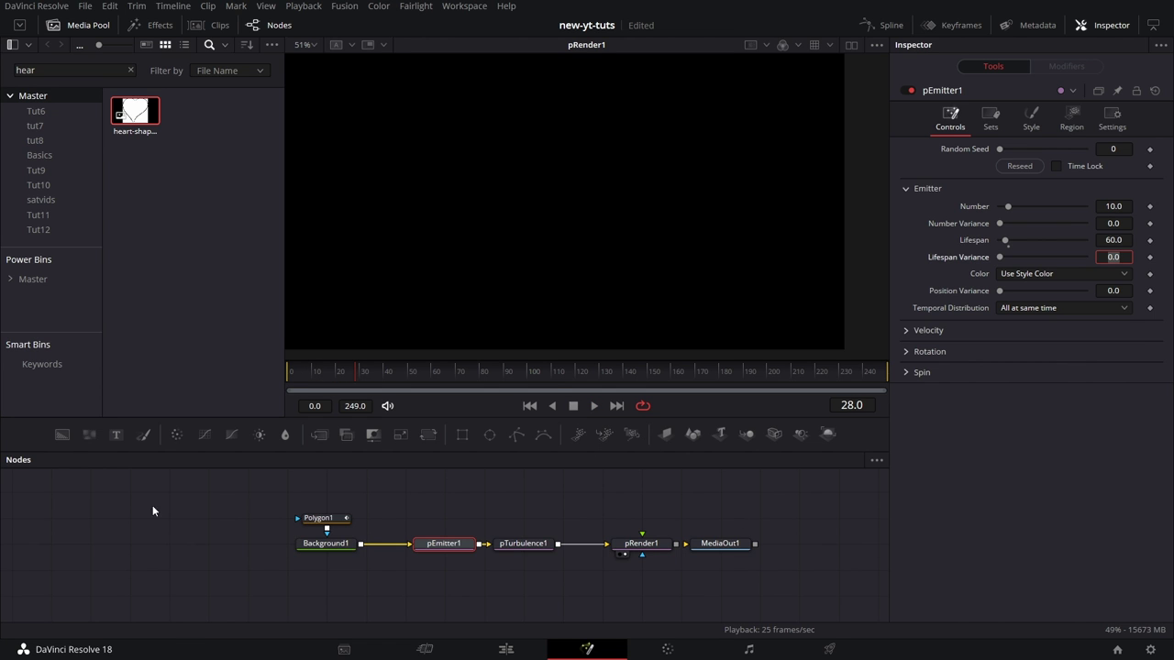
Line up Polygon1 in front of Background1 and shift pEmitter1 and pTurbulence1 closer to Background1
{"action": "left_click_drag", "start_coordinate": [319, 518], "coordinate": [243, 544]}
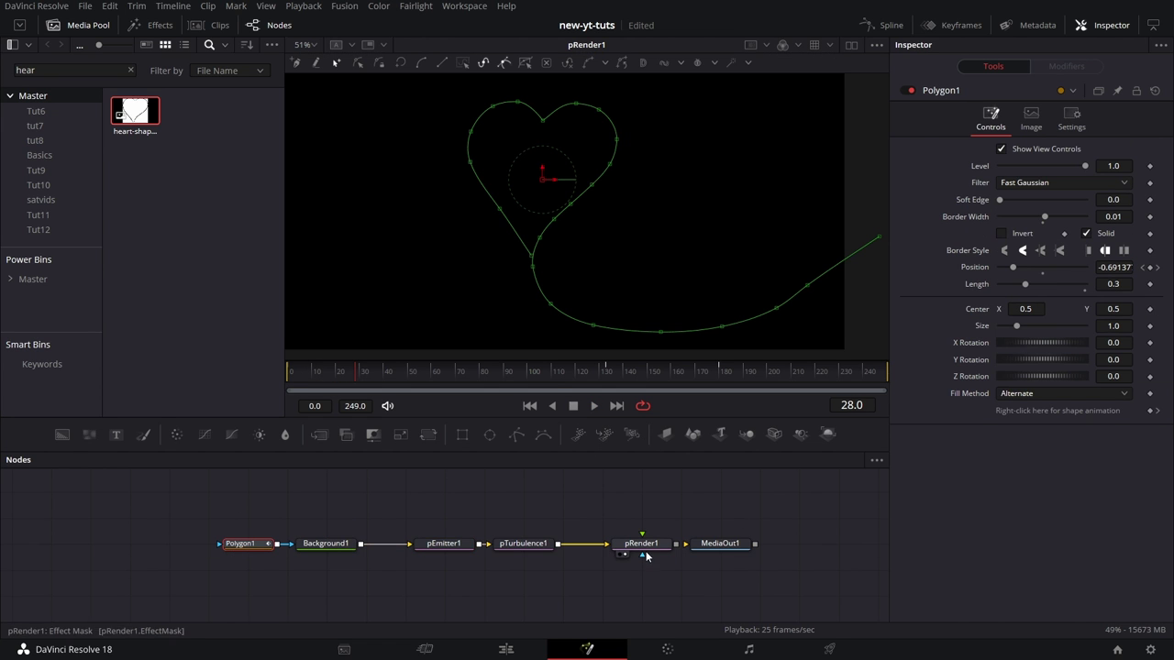
{"action": "left_click", "coordinate": [443, 544]}
{"action": "left_click", "coordinate": [518, 551], "text": "ctrl"}
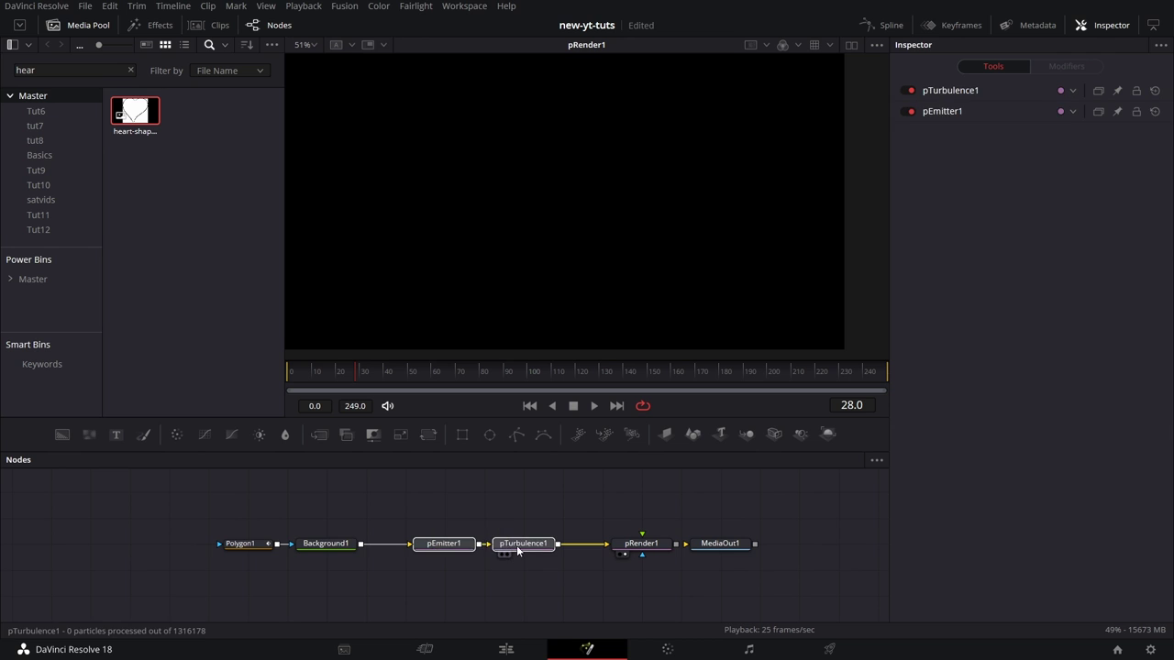
{"action": "left_click_drag", "start_coordinate": [518, 550], "coordinate": [478, 550]}
Set pEmitter1's Number to 20 and play the animation from the first frame
{"action": "left_click", "coordinate": [420, 545]}
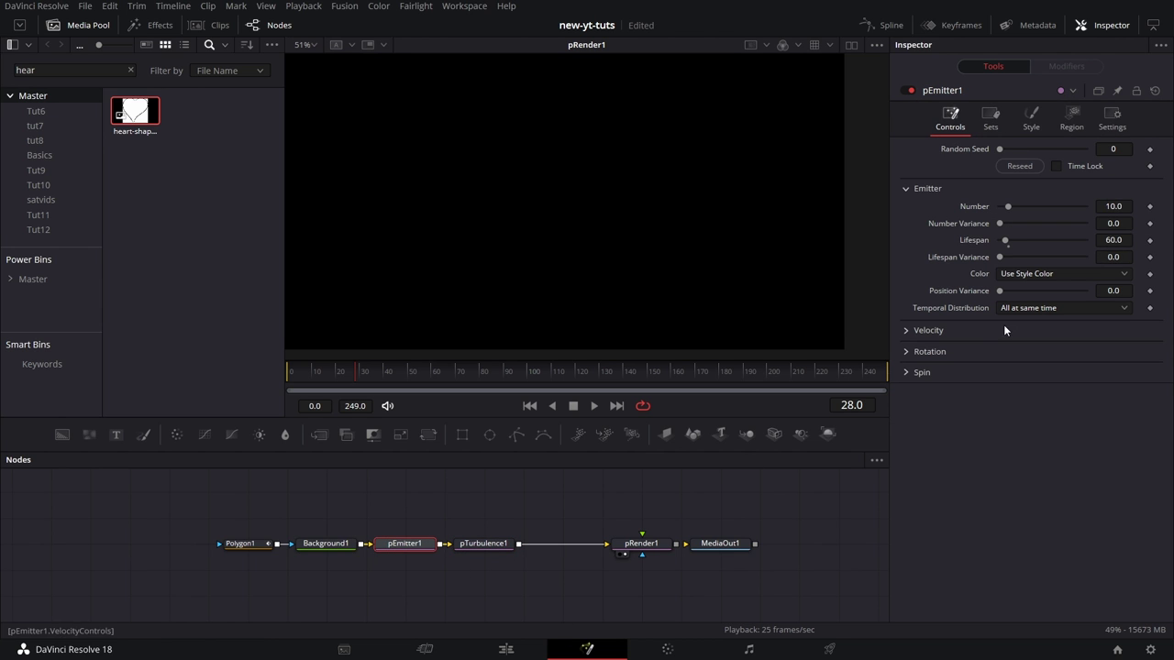
{"action": "left_click", "coordinate": [1124, 207]}
{"action": "type", "text": "20"}
{"action": "key", "text": "Tab"}
{"action": "left_click", "coordinate": [289, 374]}
{"action": "left_click", "coordinate": [594, 406]}
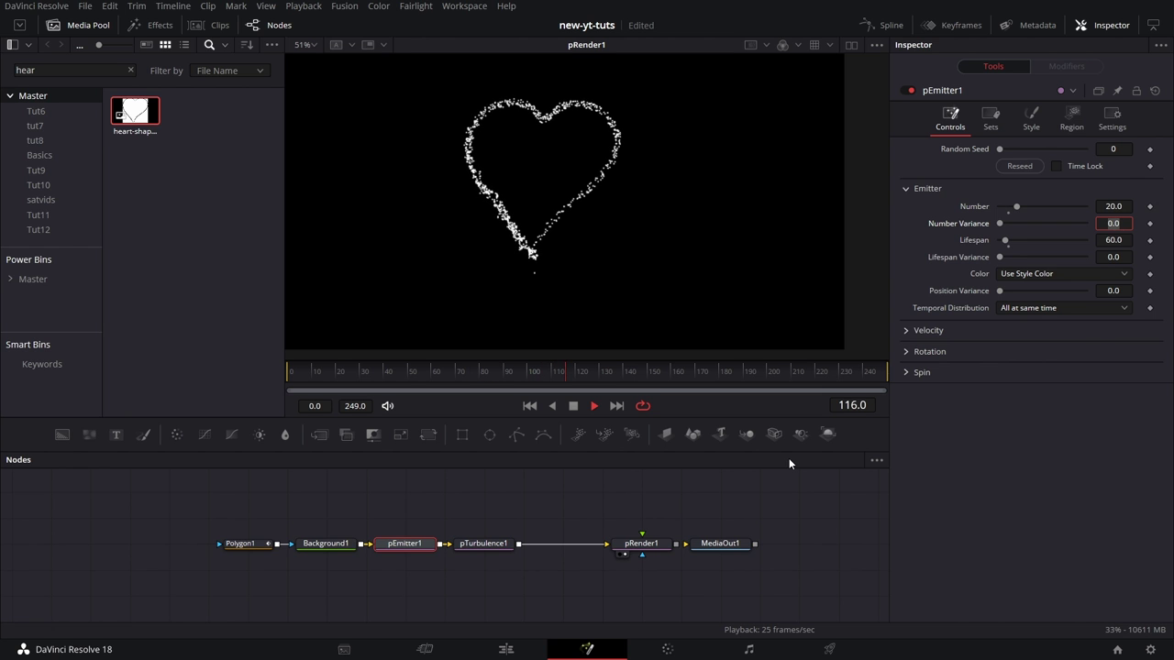
{"action": "left_click", "coordinate": [575, 406]}
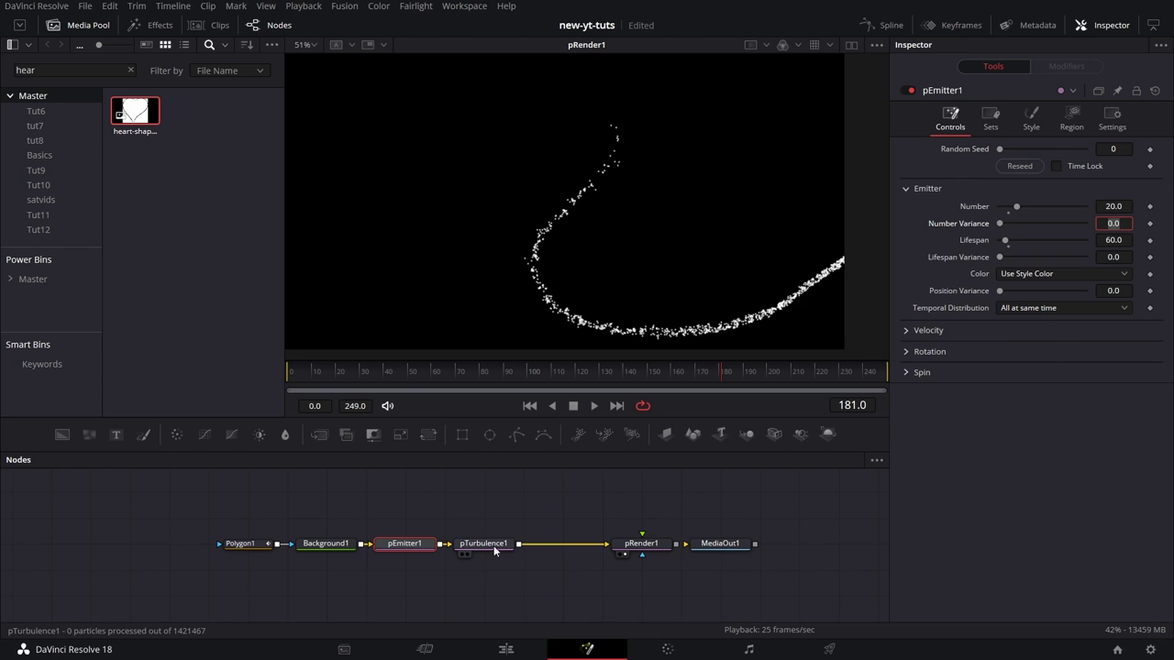
Lower pTurbulence1's Density to 78.7 and replay the animation from near the start
{"action": "left_click", "coordinate": [493, 546]}
{"action": "left_click_drag", "start_coordinate": [1079, 261], "coordinate": [1066, 261]}
{"action": "left_click", "coordinate": [293, 376]}
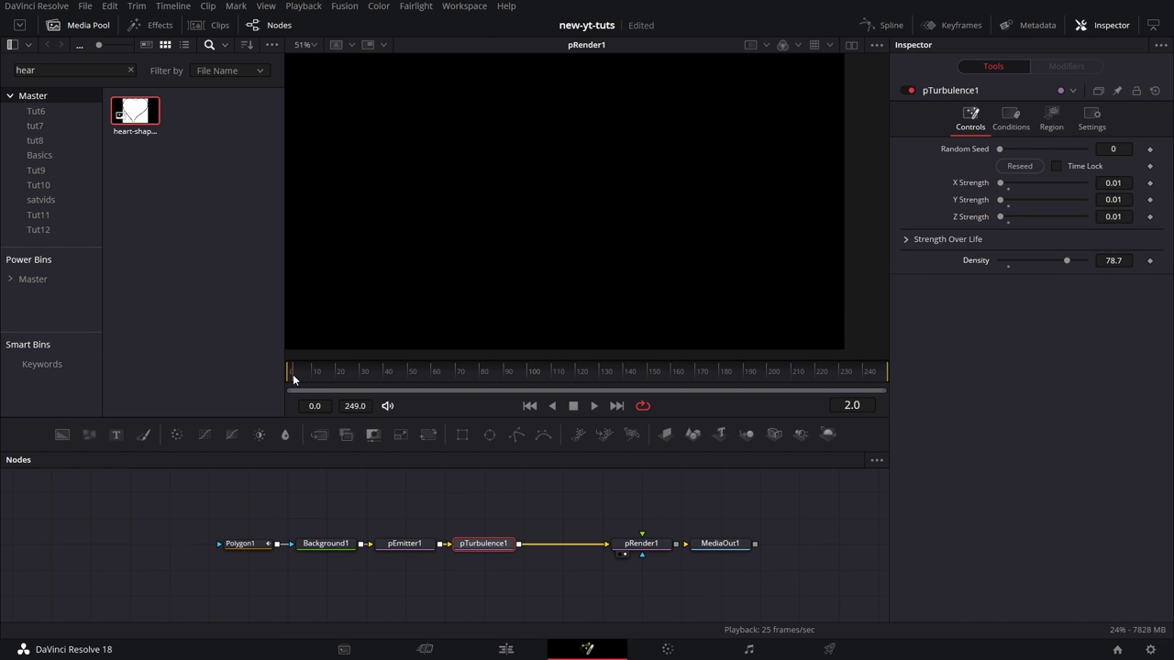
{"action": "left_click", "coordinate": [595, 405]}
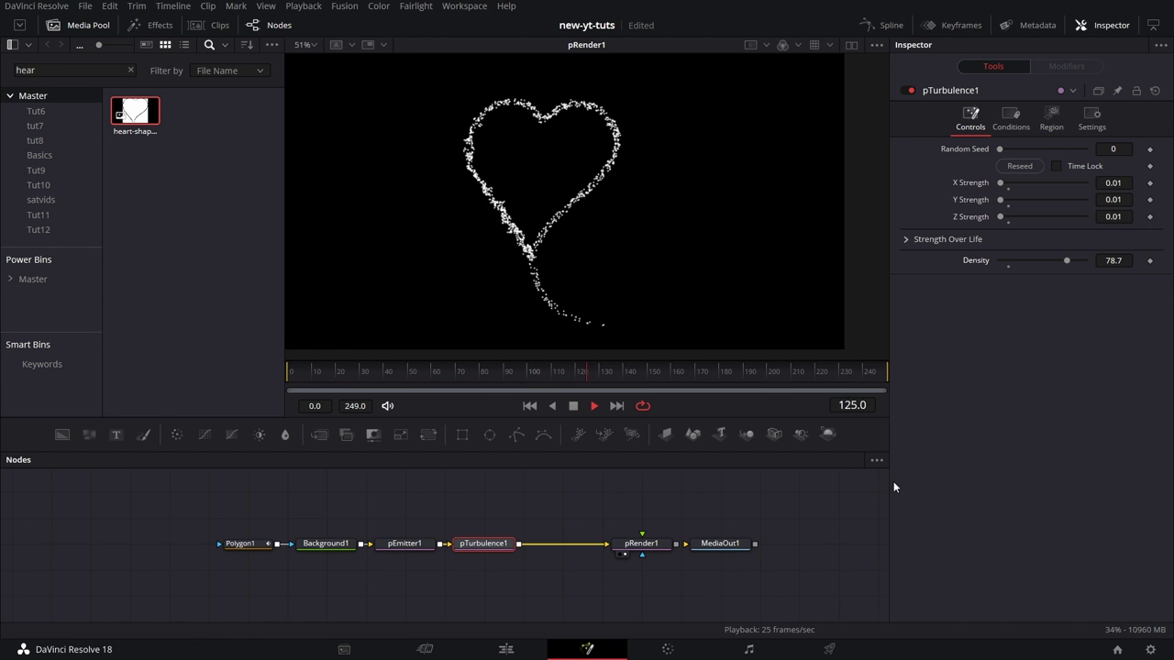
{"action": "left_click", "coordinate": [596, 407]}
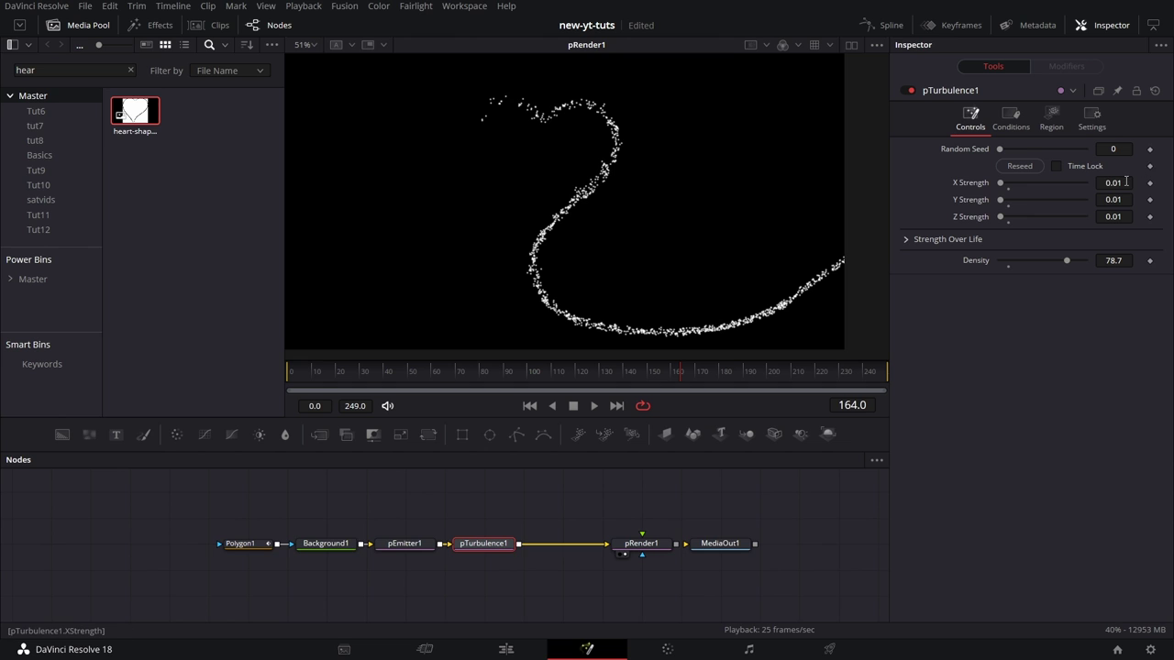
Set pTurbulence1's X, Y and Z Strength to 0.02 and replay the animation
{"action": "key", "text": "Tab"}
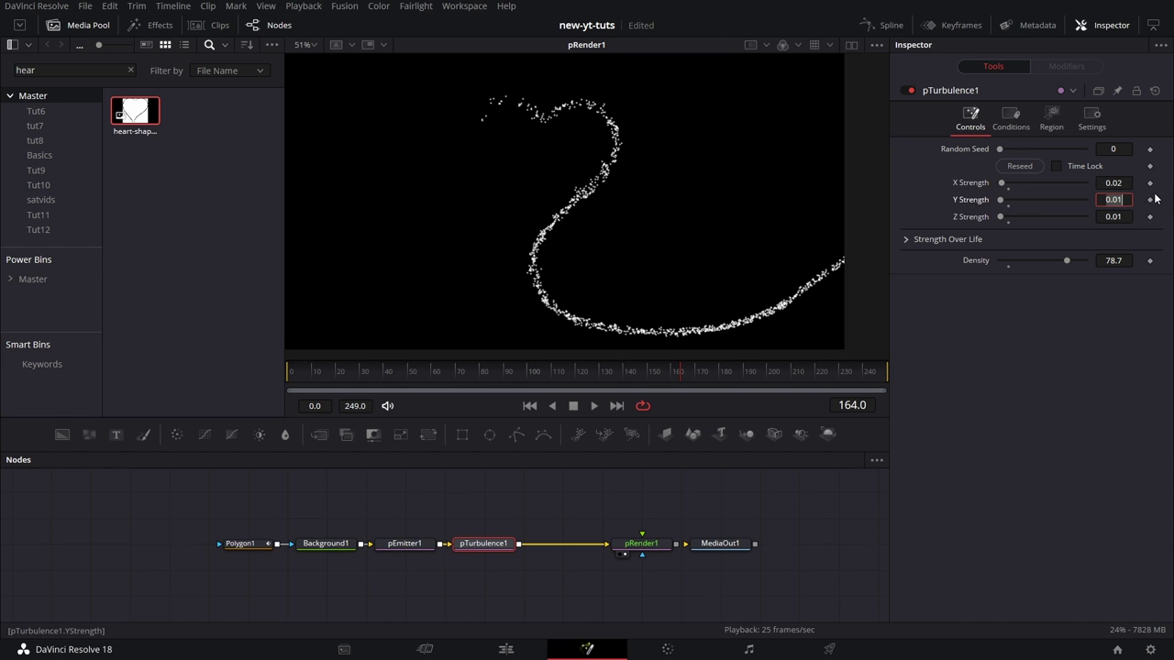
{"action": "key", "text": "Return"}
{"action": "key", "text": "Tab"}
{"action": "type", "text": "0.02"}
{"action": "key", "text": "Tab"}
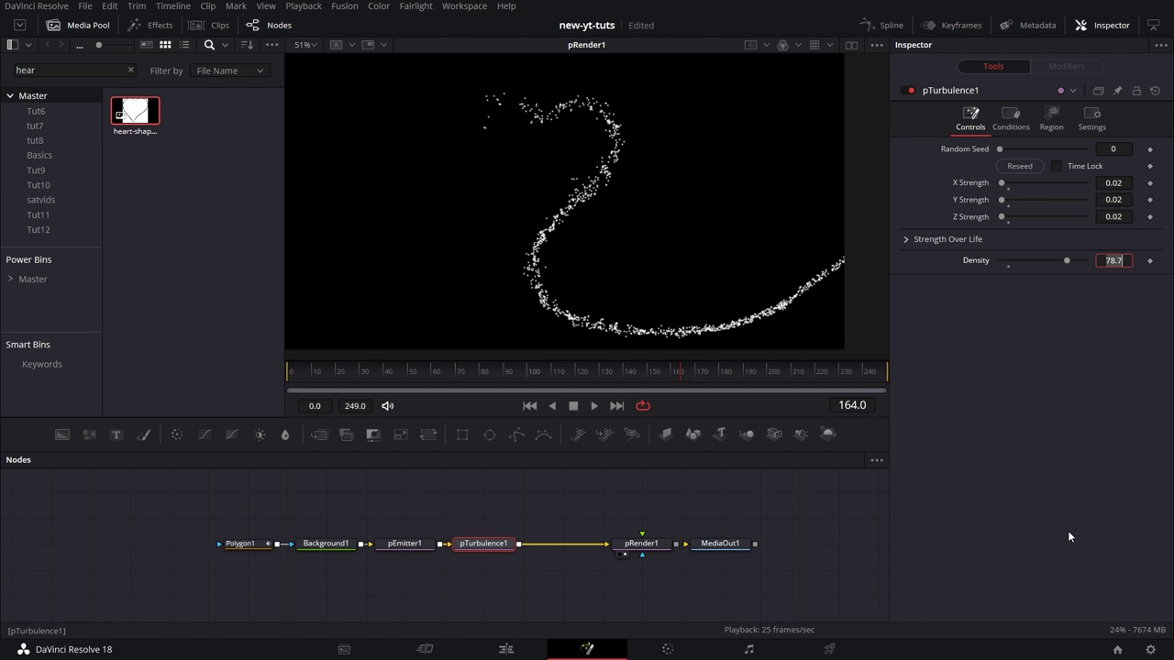
{"action": "left_click", "coordinate": [303, 375]}
{"action": "left_click", "coordinate": [591, 406]}
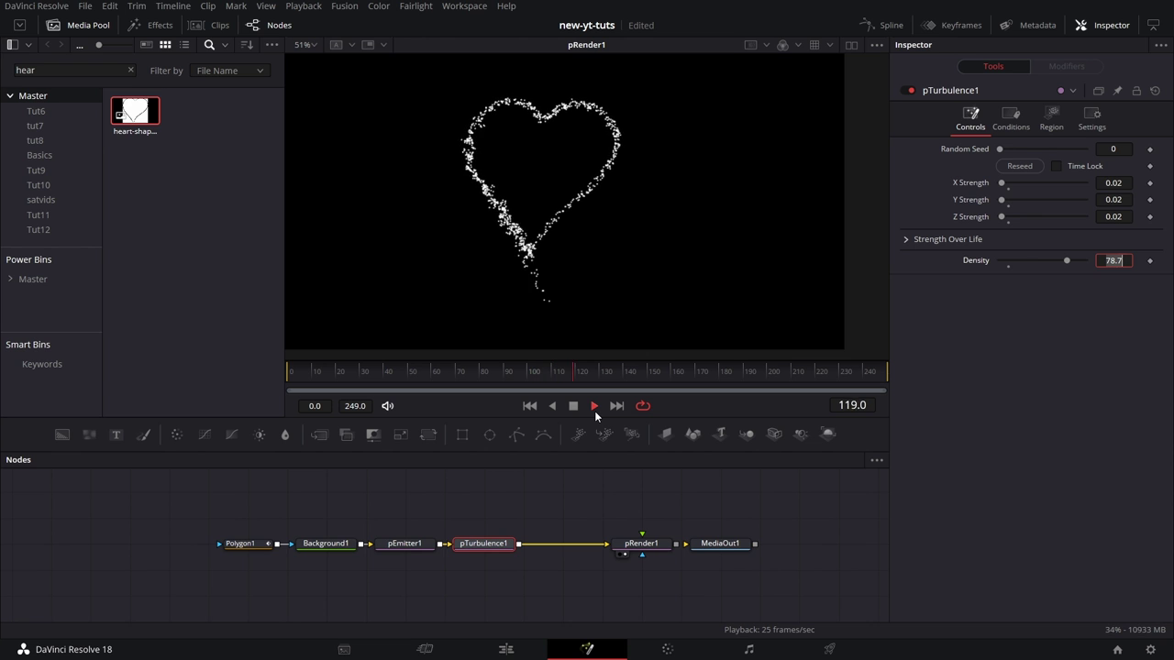
{"action": "left_click", "coordinate": [573, 405]}
{"action": "left_click_drag", "start_coordinate": [179, 520], "coordinate": [497, 558]}
{"action": "right_click", "coordinate": [497, 549]}
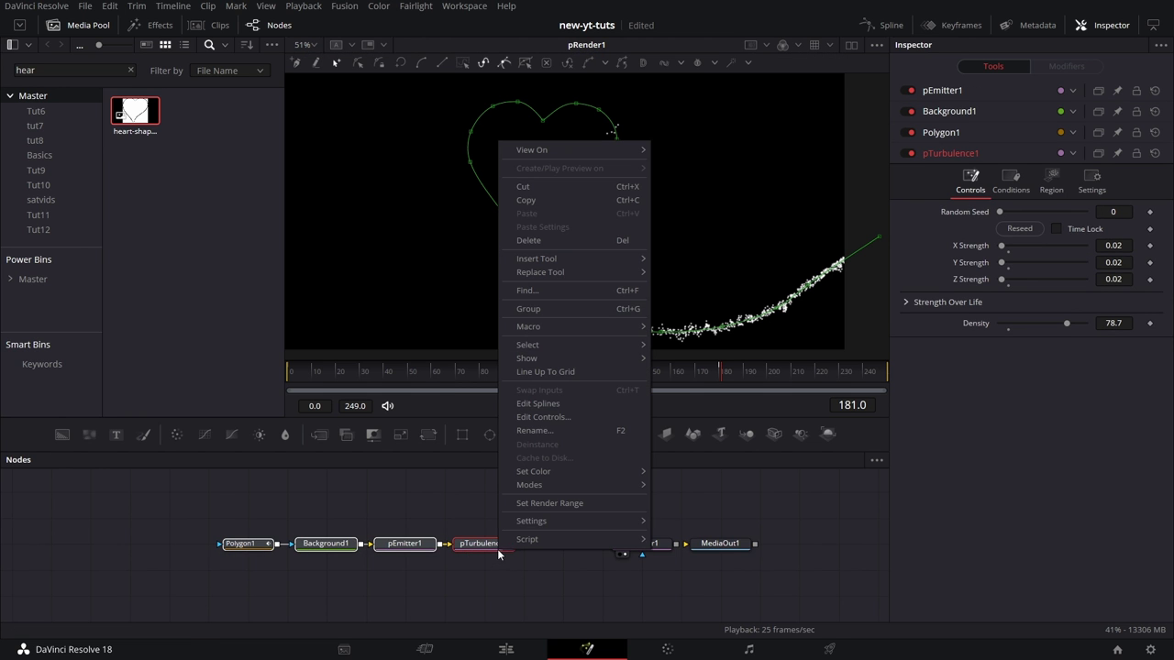
{"action": "left_click", "coordinate": [301, 513]}
Duplicate Background1, pEmitter1 and pTurbulence1 without Polygon1, and place the copies directly below the originals
{"action": "left_click_drag", "start_coordinate": [308, 518], "coordinate": [445, 558]}
{"action": "right_click", "coordinate": [486, 549]}
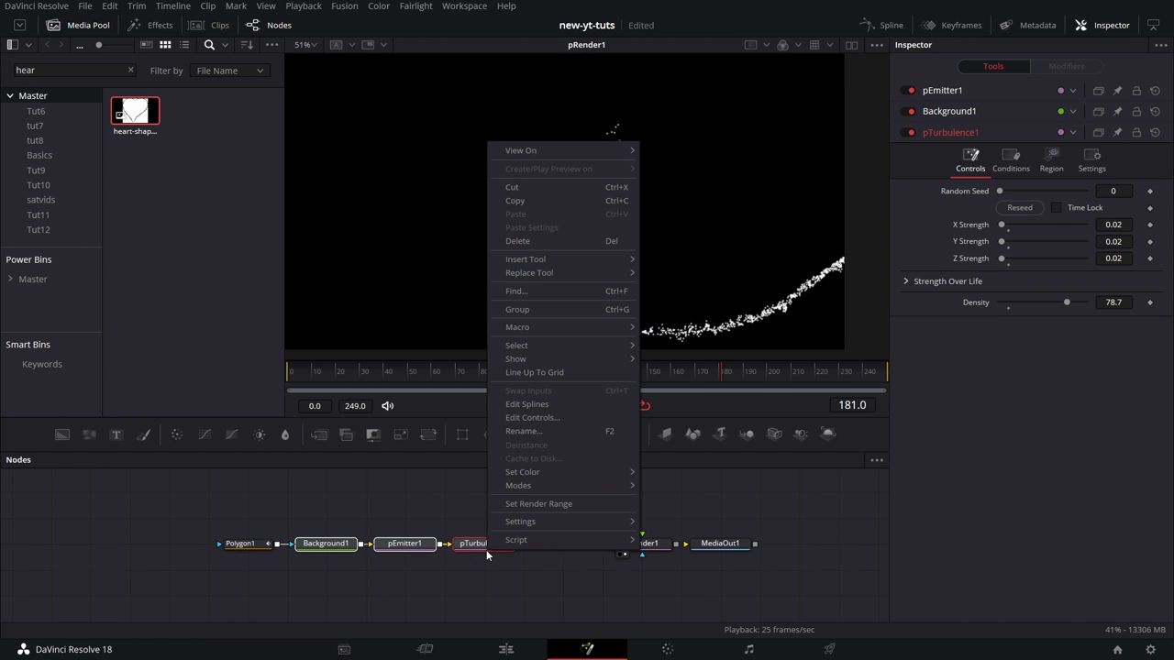
{"action": "left_click", "coordinate": [552, 202]}
{"action": "left_click", "coordinate": [320, 588]}
{"action": "right_click", "coordinate": [320, 588]}
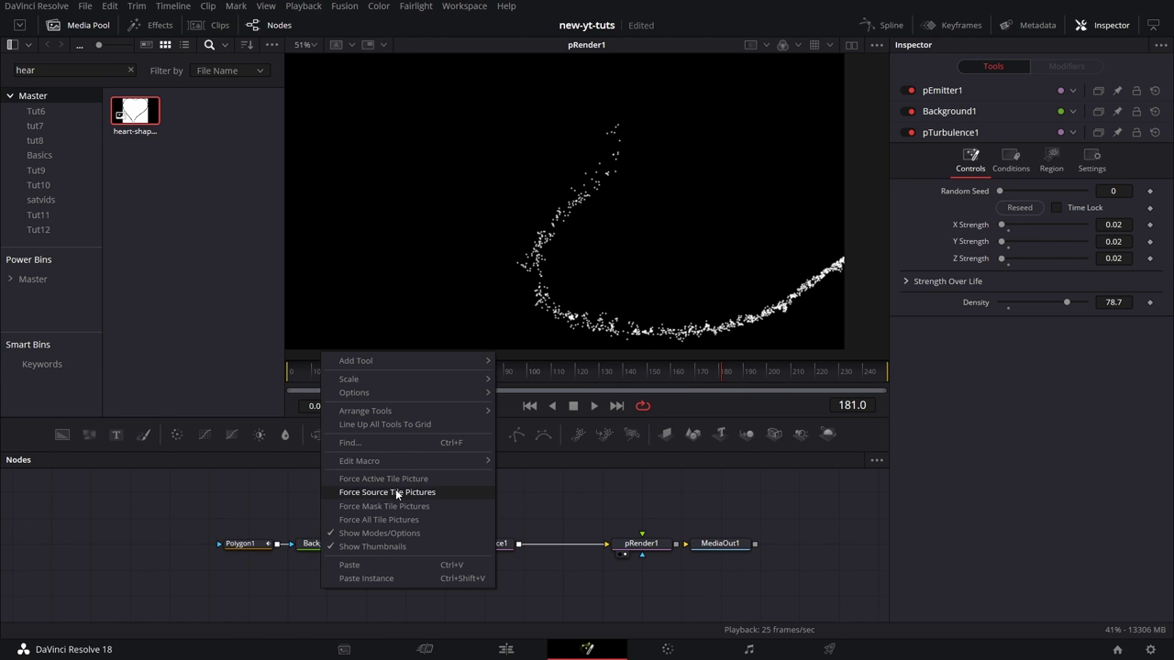
{"action": "left_click", "coordinate": [364, 563]}
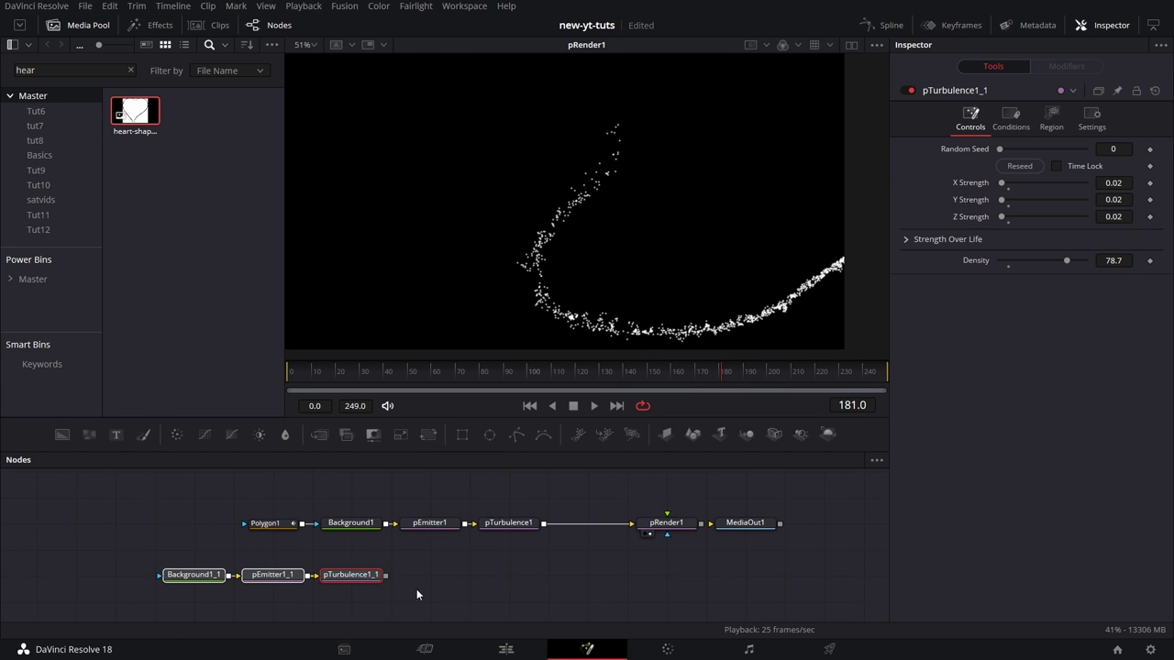
{"action": "left_click_drag", "start_coordinate": [369, 575], "coordinate": [527, 580]}
{"action": "left_click", "coordinate": [605, 597]}
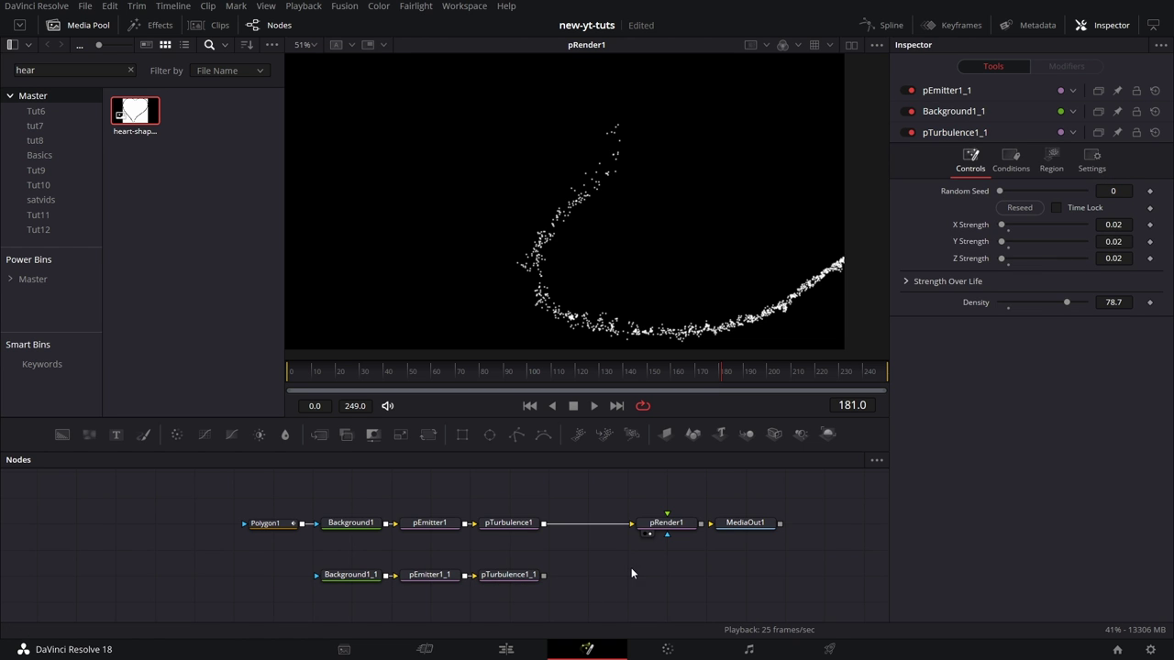
Copy pRender1 and paste the duplicate directly below the original, in line with the second node chain
{"action": "right_click", "coordinate": [670, 530]}
{"action": "left_click", "coordinate": [724, 186]}
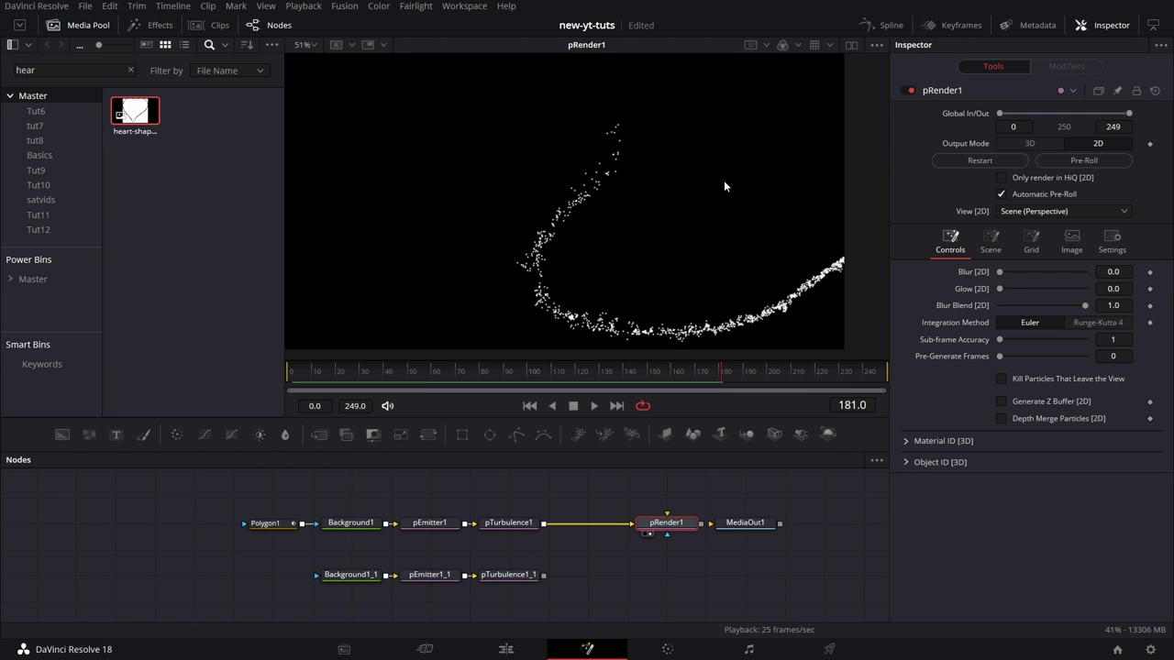
{"action": "right_click", "coordinate": [661, 573]}
{"action": "left_click", "coordinate": [705, 554]}
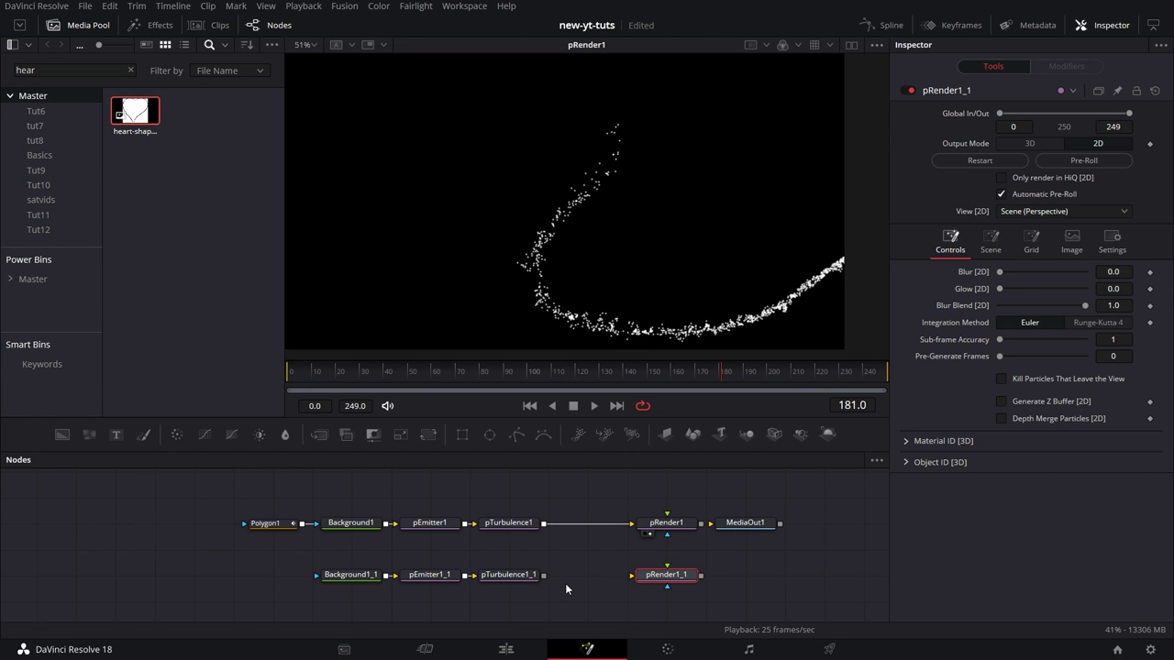
Connect pTurbulence1_1 to pRender1_1 and Polygon1 to Background1_1's mask input, placing Polygon1 in the lower row
{"action": "left_click_drag", "start_coordinate": [545, 577], "coordinate": [633, 576]}
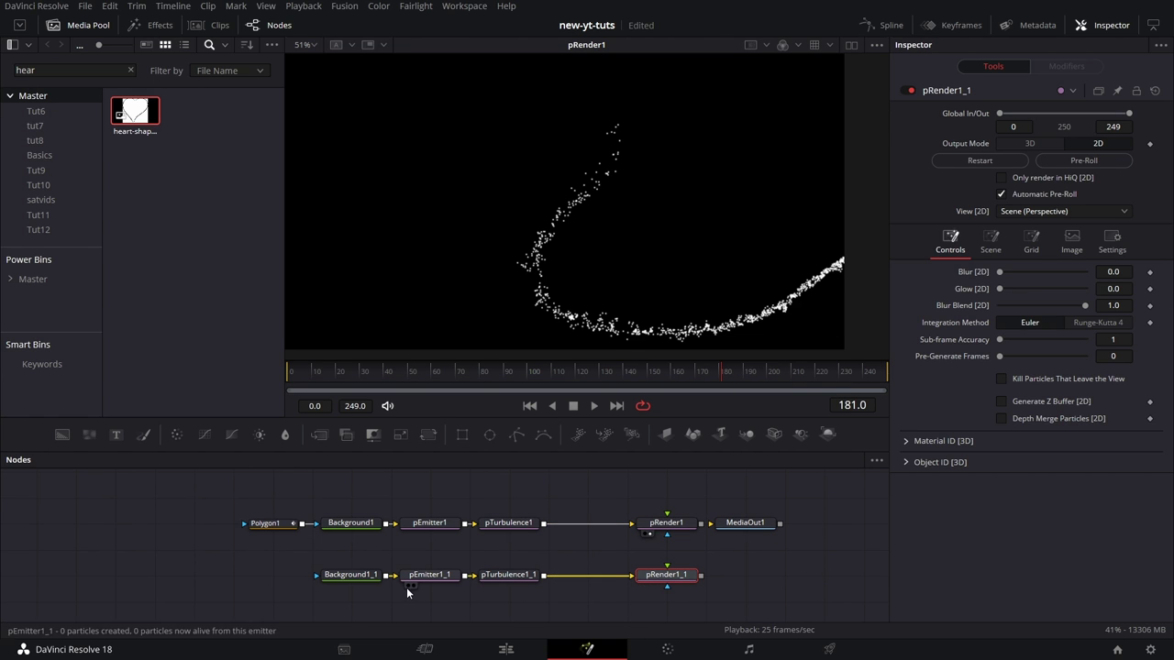
{"action": "left_click_drag", "start_coordinate": [301, 523], "coordinate": [317, 583]}
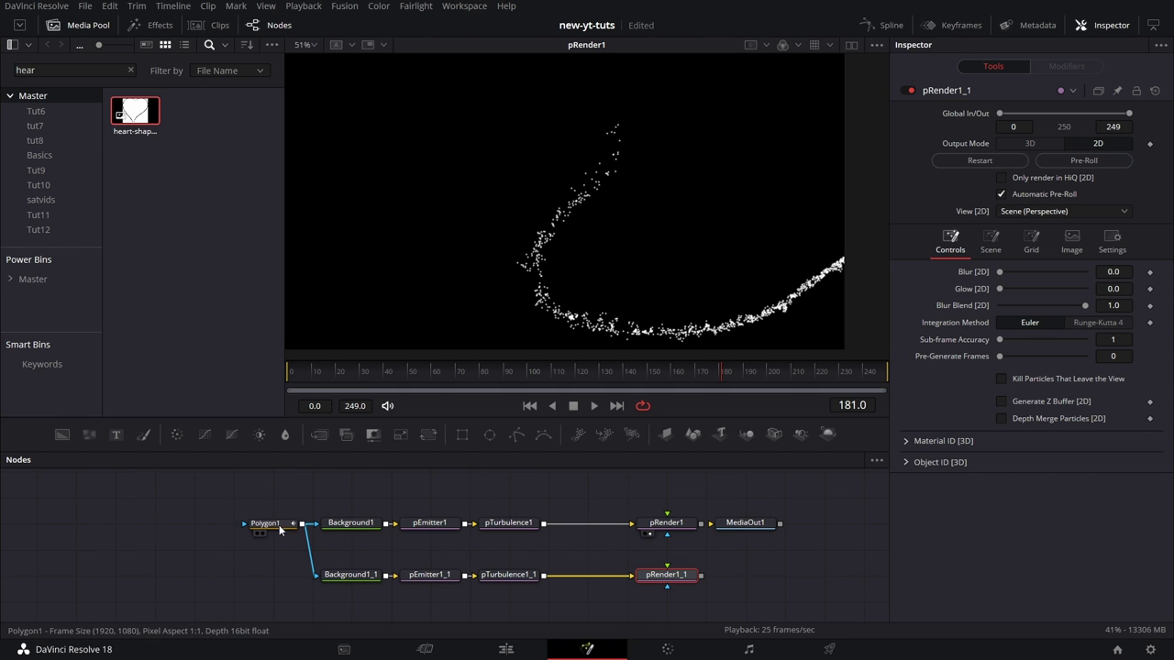
{"action": "left_click_drag", "start_coordinate": [279, 525], "coordinate": [262, 573]}
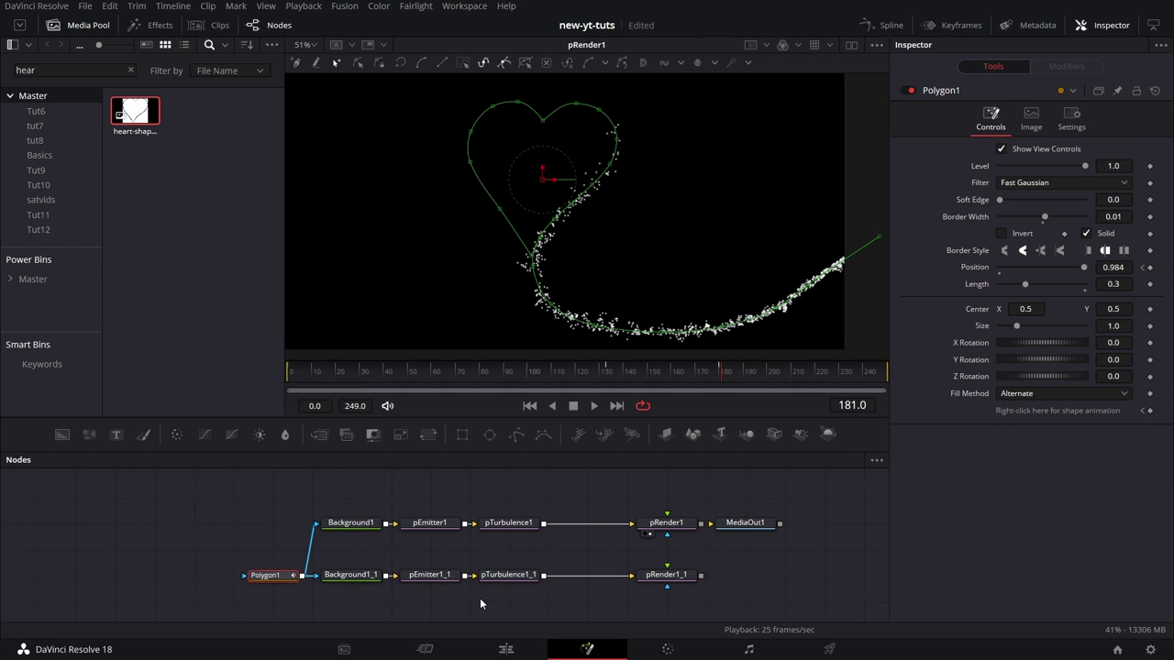
Insert a pFlock node between pTurbulence1_1 and pRender1_1
{"action": "left_click", "coordinate": [515, 575]}
{"action": "key", "text": "shift+space"}
{"action": "type", "text": "ptur"}
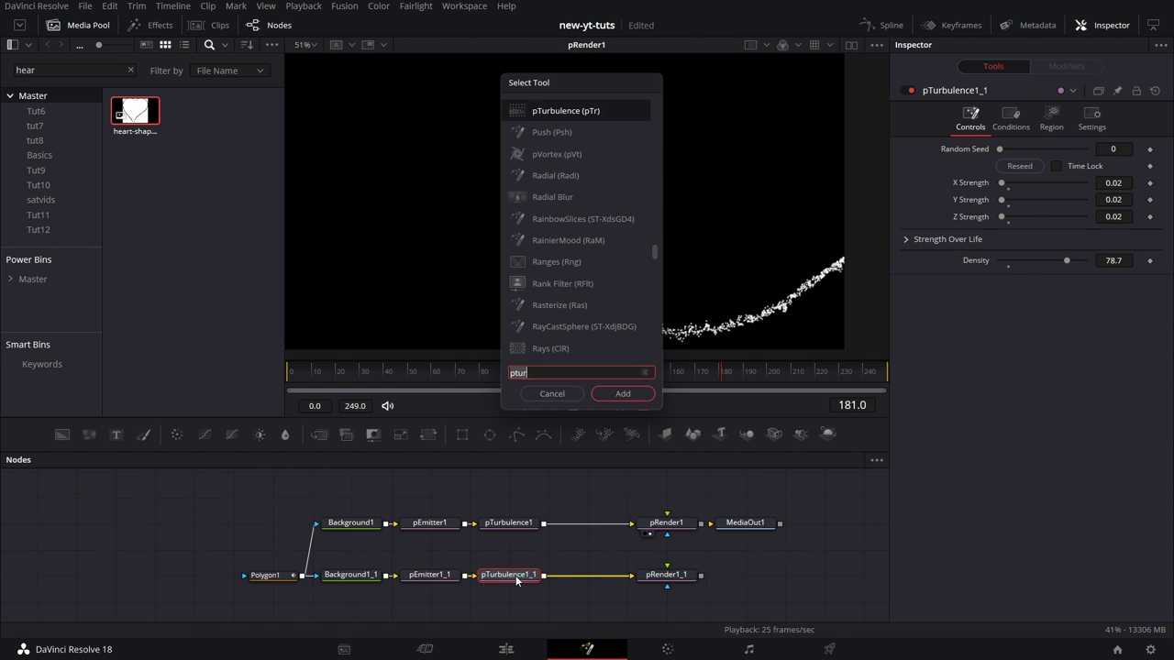
{"action": "key", "text": "BackSpace"}
{"action": "key", "text": "BackSpace"}
{"action": "key", "text": "BackSpace"}
{"action": "type", "text": "fl"}
{"action": "key", "text": "Return"}
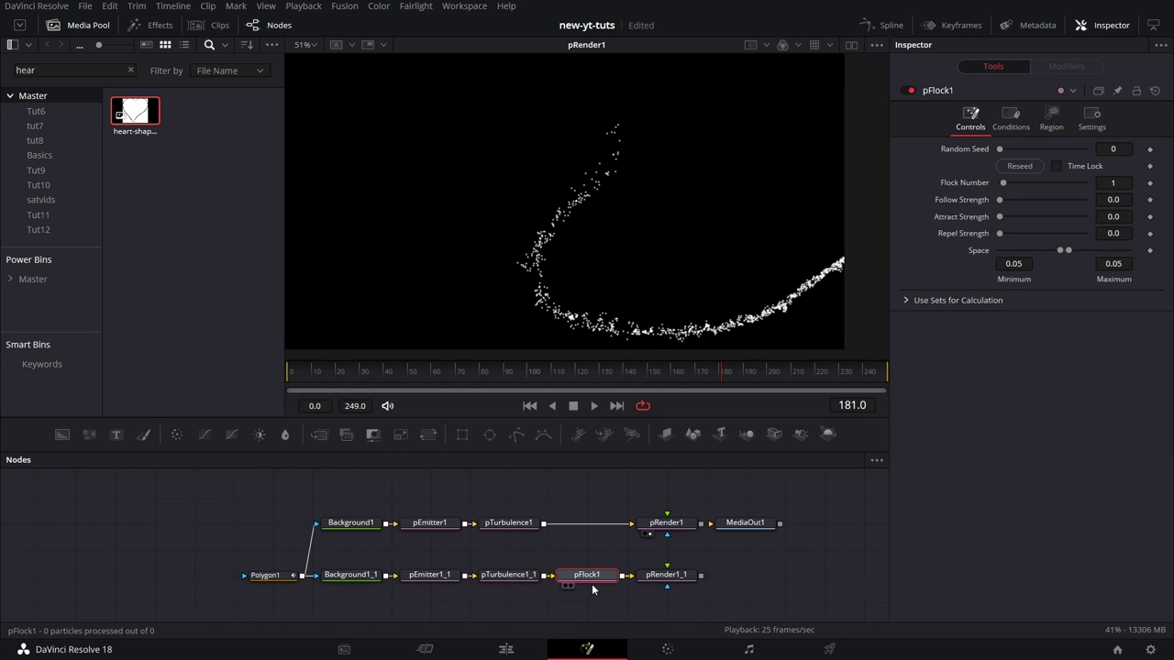
Set pFlock1's Repel Strength to 0.01, show pRender1_1 in the viewer and play it from the start
{"action": "left_click", "coordinate": [1127, 233]}
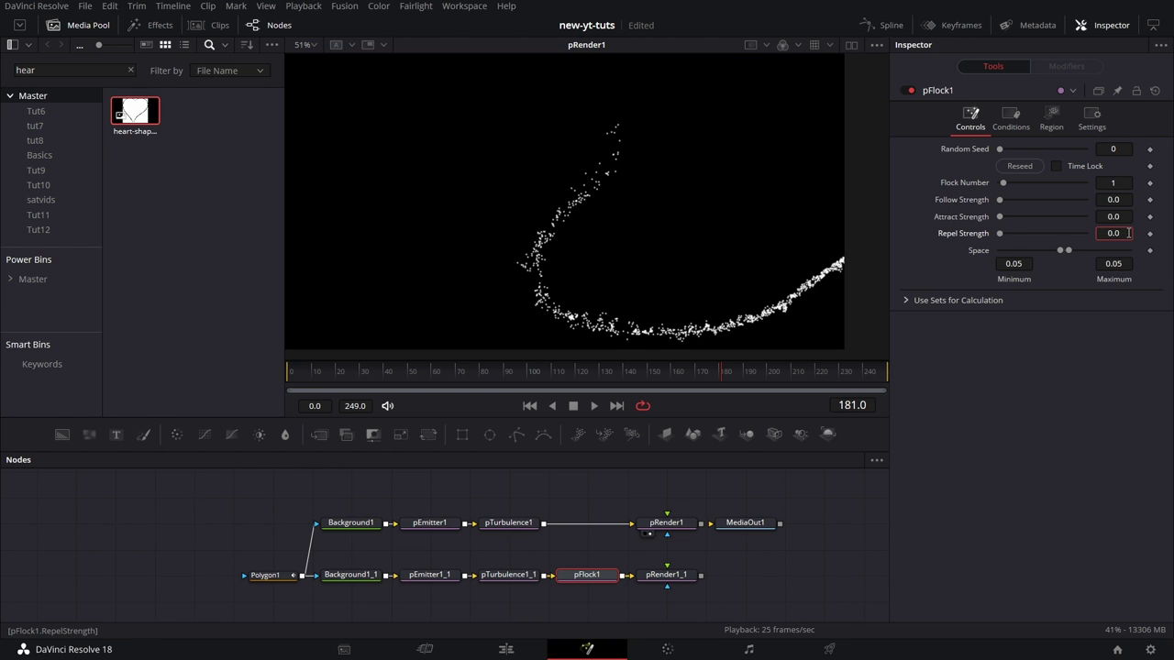
{"action": "type", "text": "0.01"}
{"action": "key", "text": "Tab"}
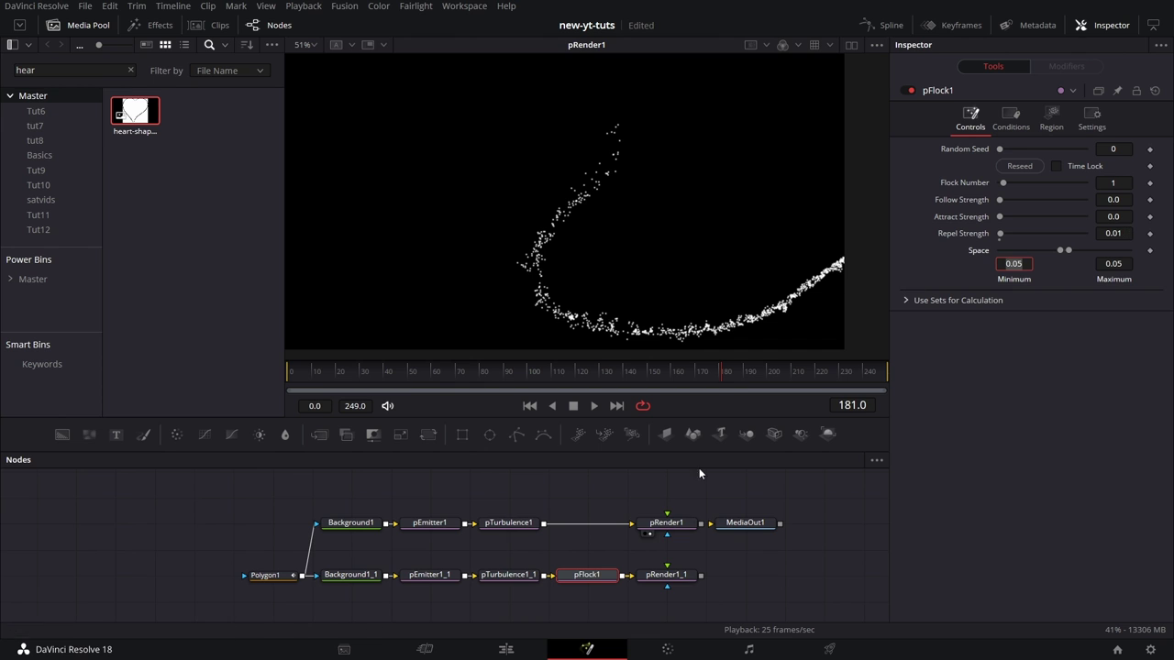
{"action": "left_click", "coordinate": [649, 586]}
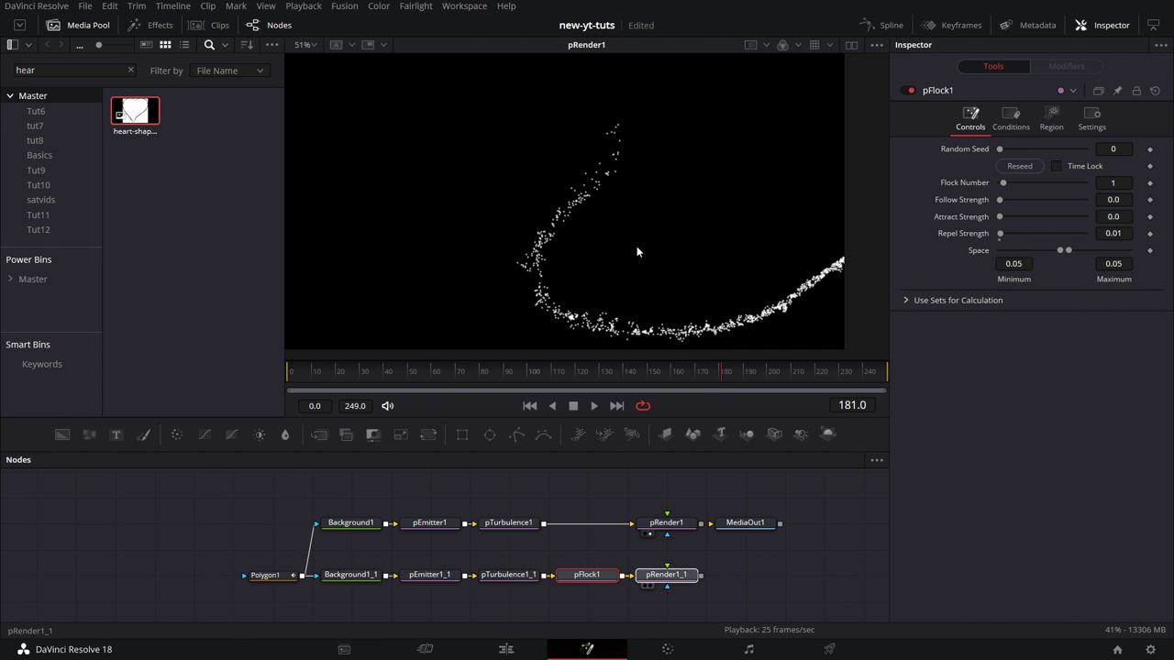
{"action": "left_click", "coordinate": [290, 369]}
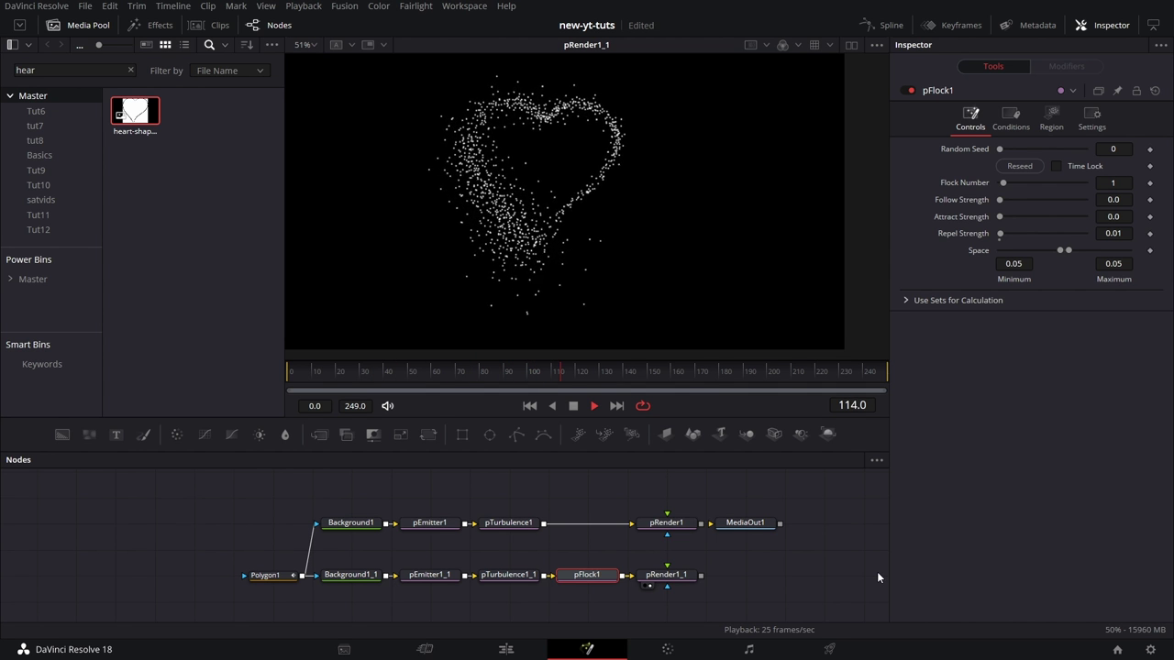
Reduce pFlock1's Repel Strength to 0.005 and replay the animation from the start
{"action": "double_click", "coordinate": [1113, 233]}
{"action": "type", "text": "0.005"}
{"action": "key", "text": "Tab"}
{"action": "left_click", "coordinate": [293, 369]}
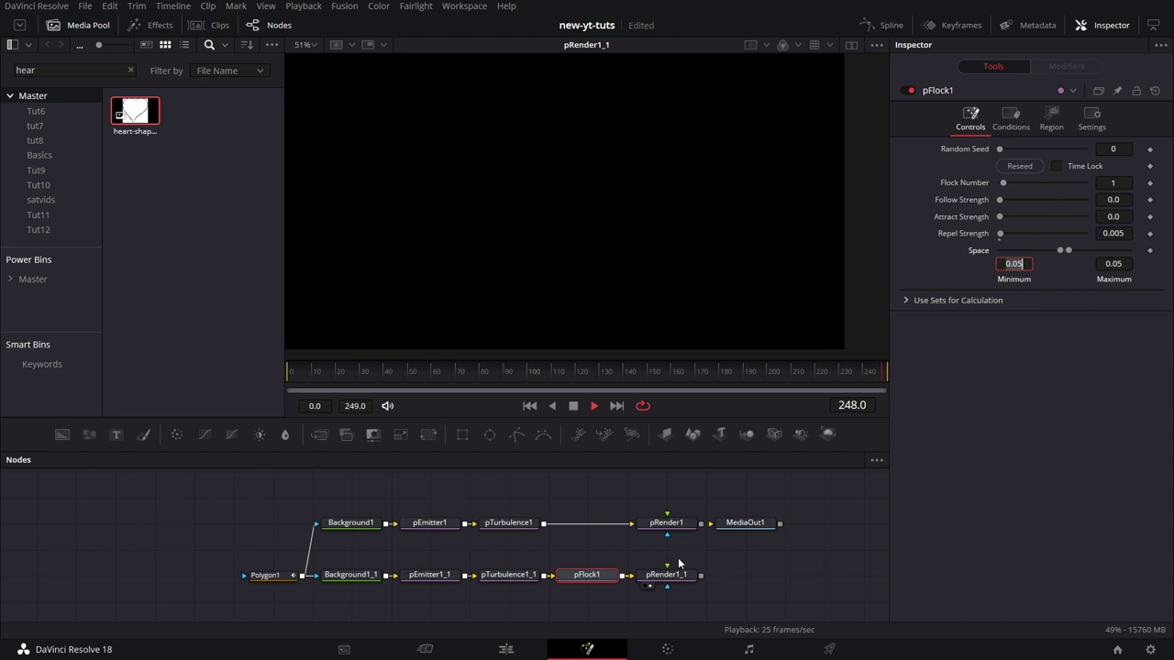
Stop the playback and set pEmitter1_1's particle color to red (#ff0004)
{"action": "left_click", "coordinate": [574, 406]}
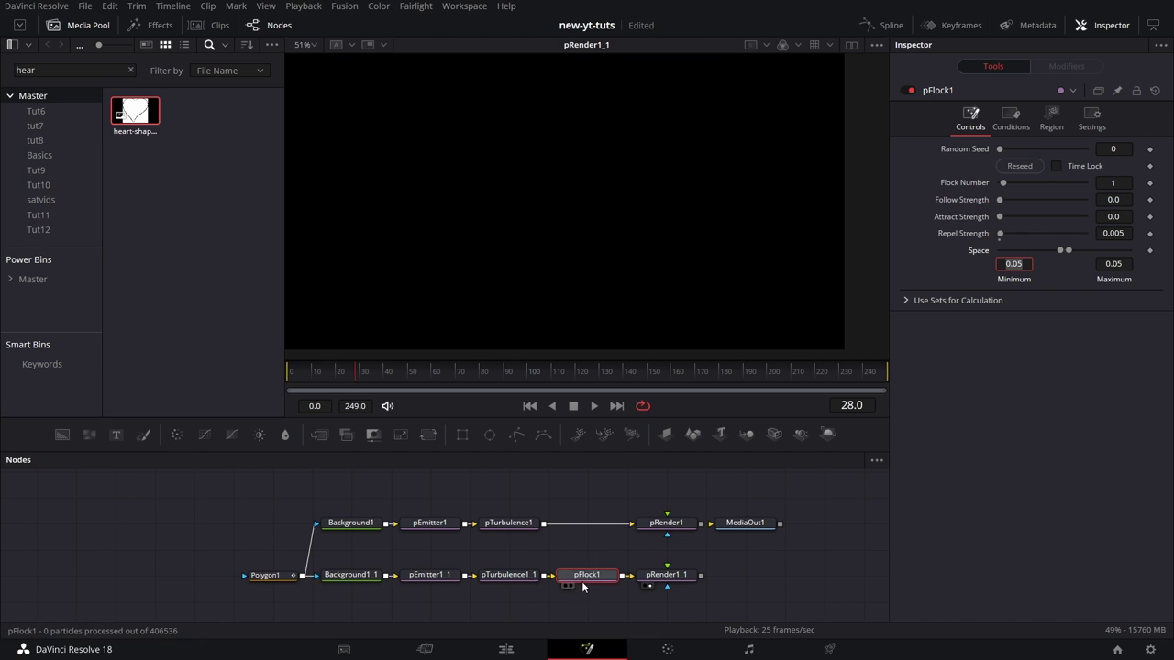
{"action": "left_click", "coordinate": [1051, 119]}
{"action": "left_click", "coordinate": [1019, 119]}
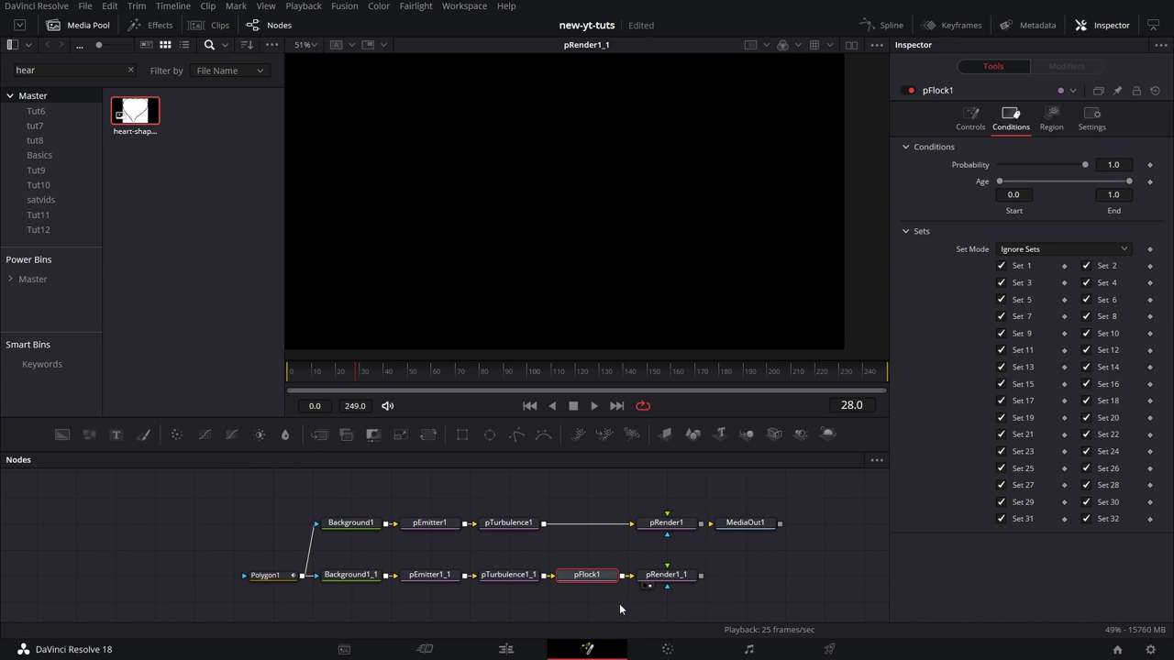
{"action": "left_click", "coordinate": [423, 576]}
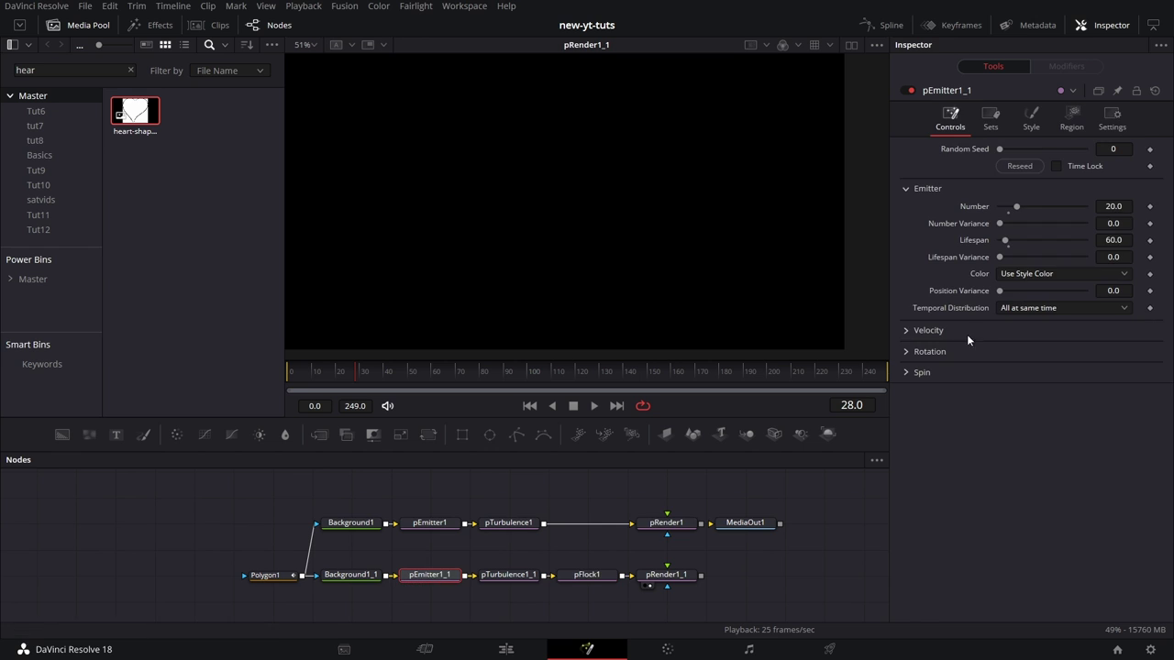
{"action": "left_click", "coordinate": [1039, 117]}
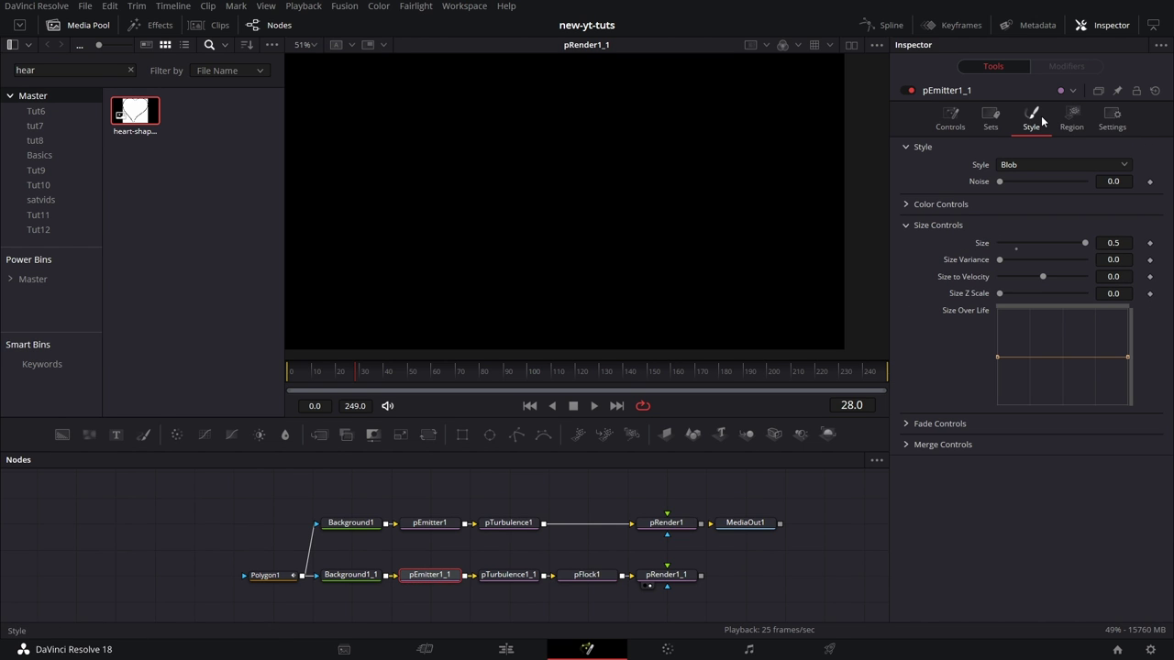
{"action": "left_click", "coordinate": [905, 204]}
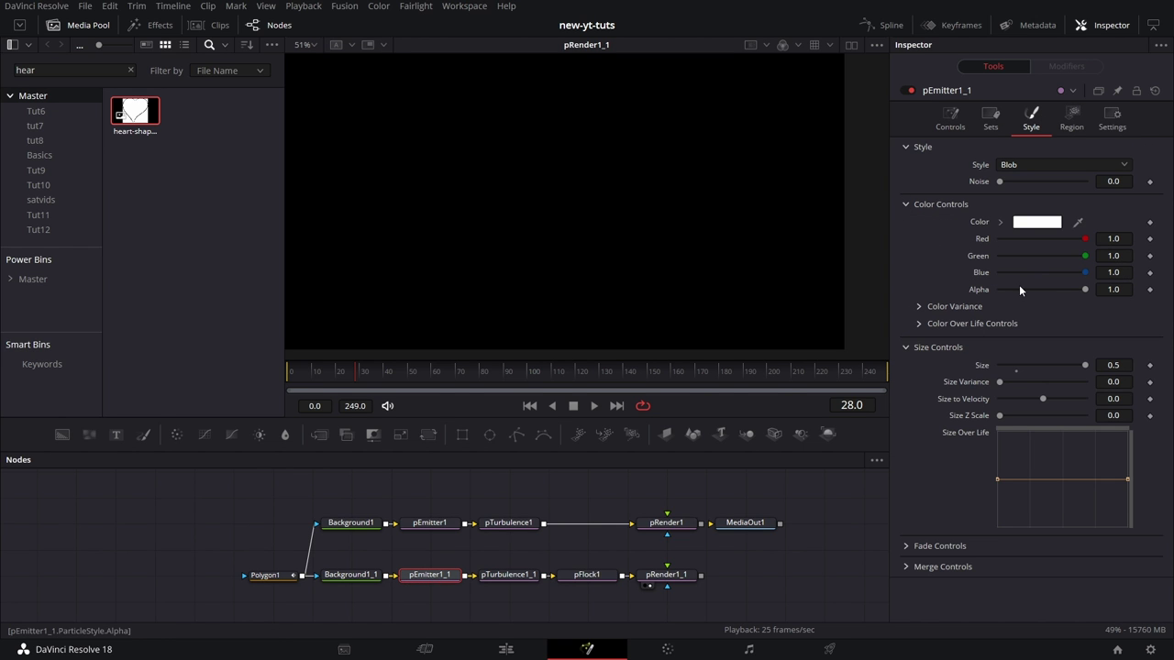
{"action": "left_click", "coordinate": [1036, 222]}
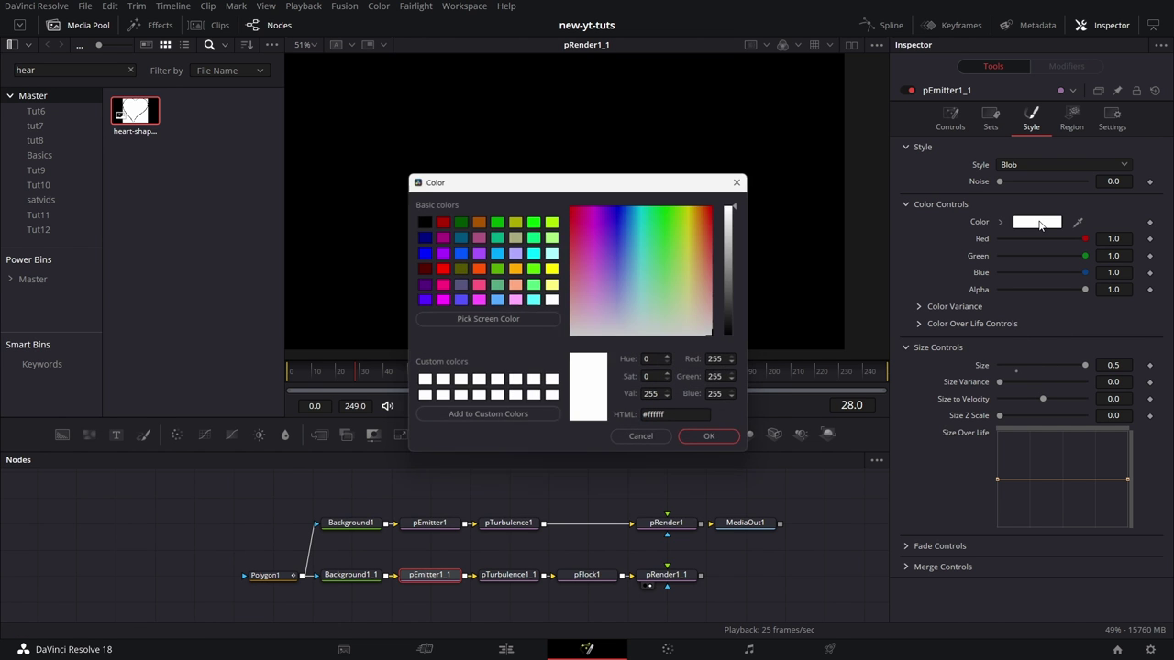
{"action": "left_click_drag", "start_coordinate": [581, 215], "coordinate": [571, 202]}
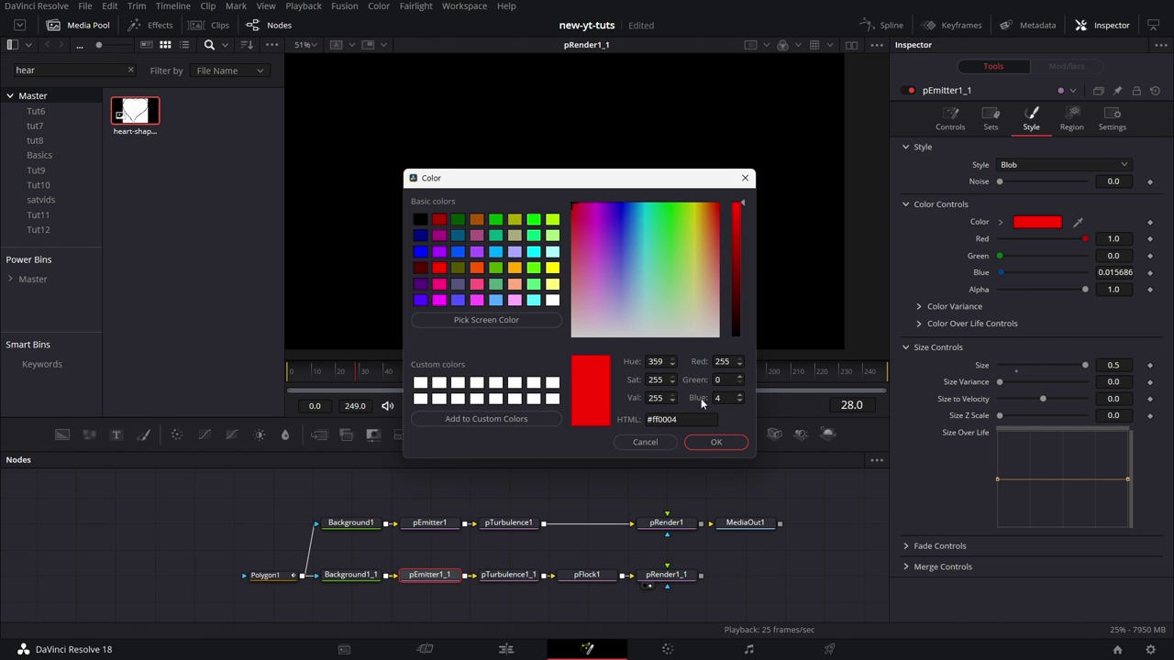
{"action": "left_click", "coordinate": [715, 443]}
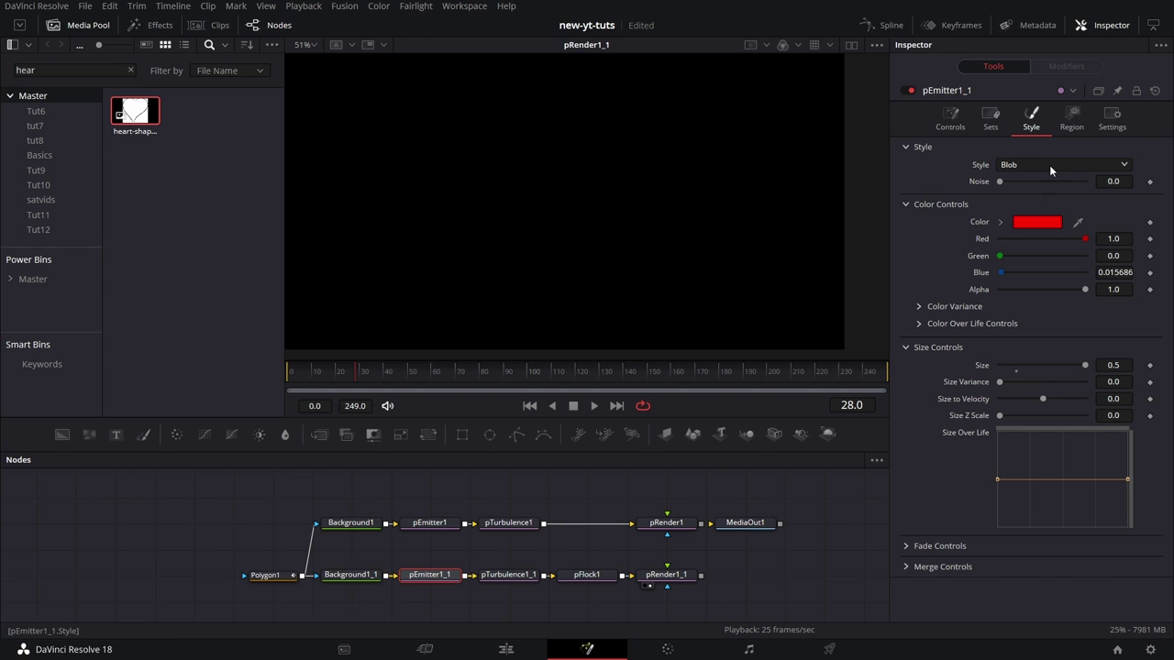
Copy Polygon1 and paste the duplicate as an unconnected node between the two node rows
{"action": "left_click", "coordinate": [274, 579]}
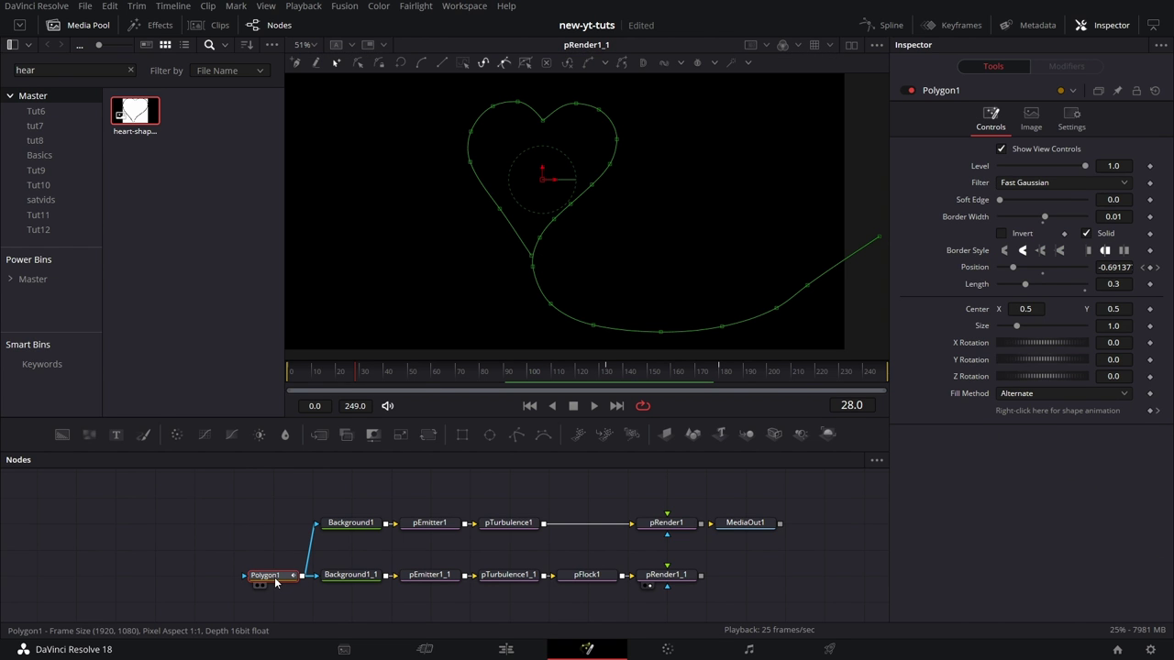
{"action": "right_click", "coordinate": [280, 576]}
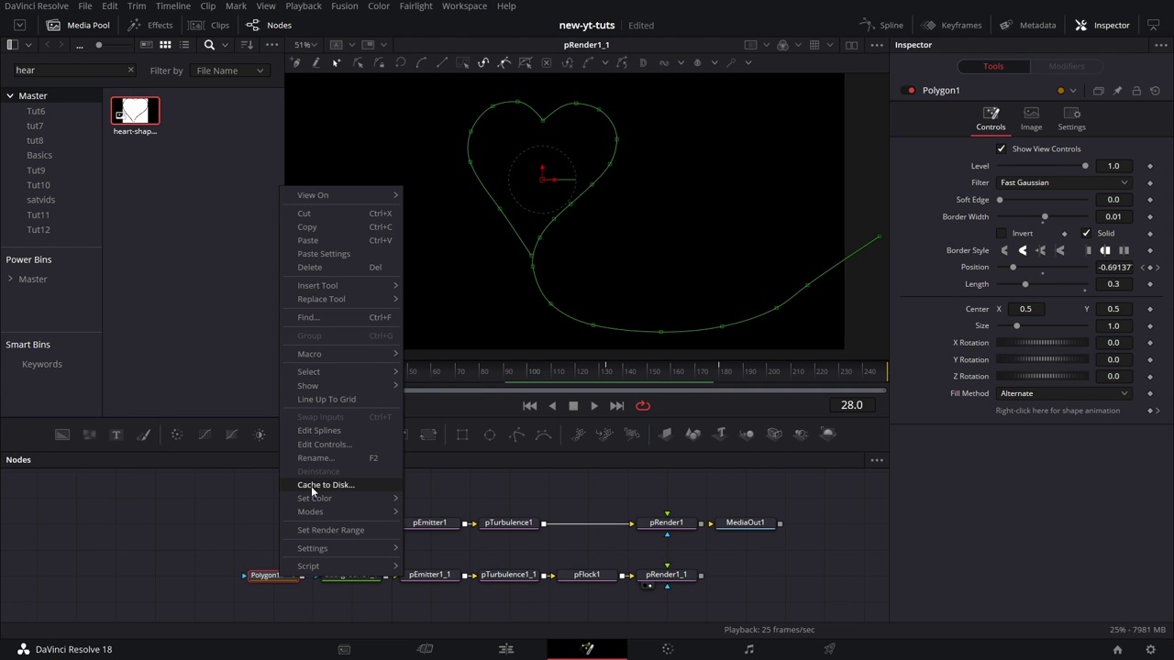
{"action": "left_click", "coordinate": [334, 227]}
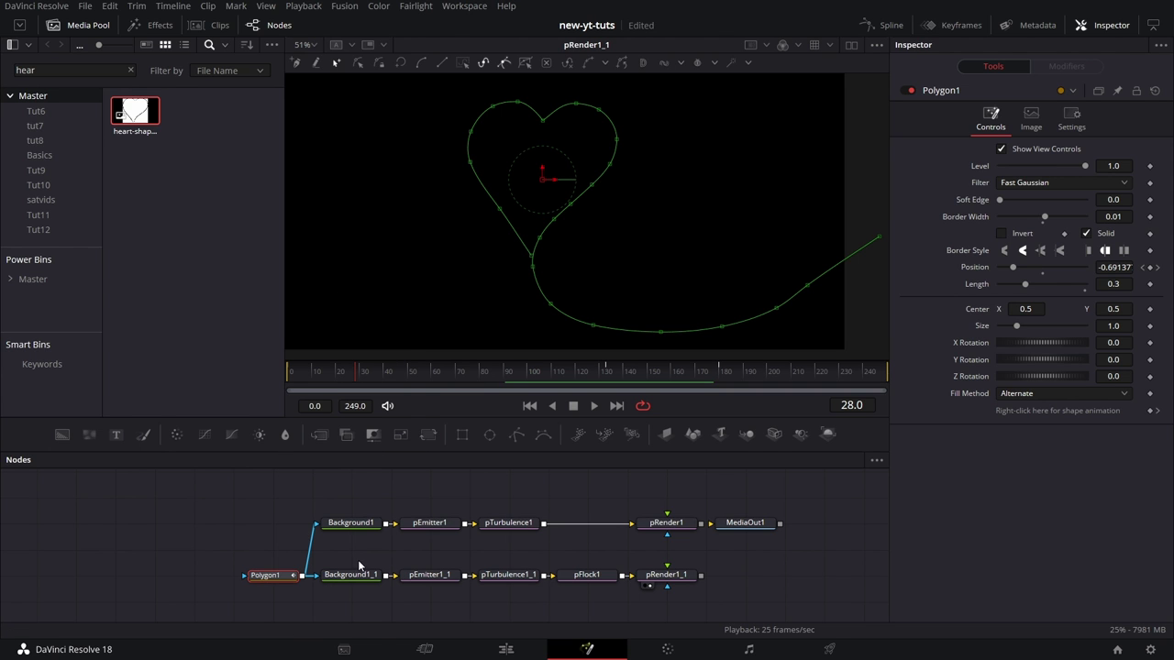
{"action": "left_click", "coordinate": [363, 555]}
{"action": "right_click", "coordinate": [363, 554]}
{"action": "left_click", "coordinate": [392, 530]}
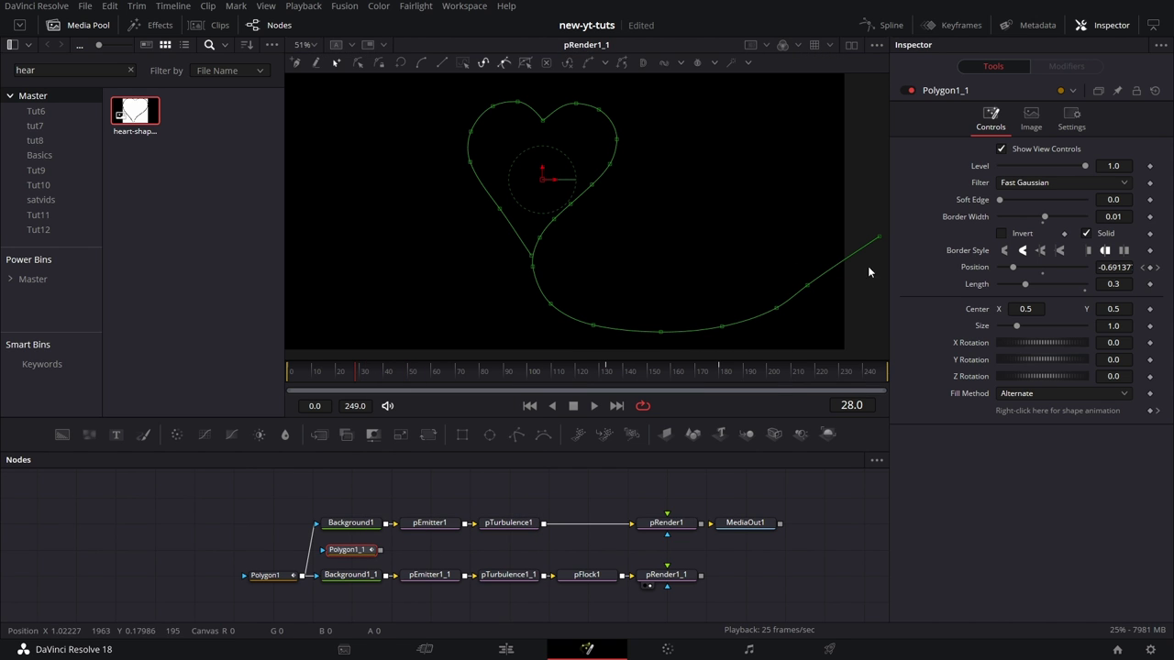
Delete the long tail's points from Polygon1_1 and close its path into a heart shape
{"action": "left_click_drag", "start_coordinate": [880, 217], "coordinate": [588, 370]}
{"action": "key", "text": "Delete"}
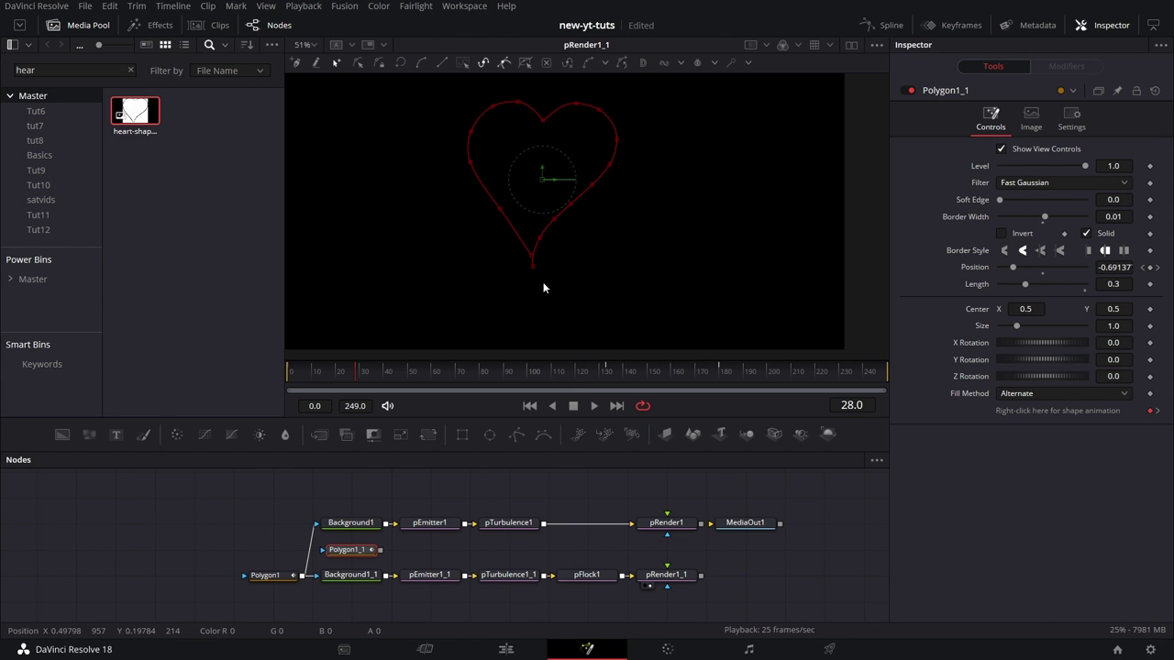
{"action": "left_click", "coordinate": [400, 62]}
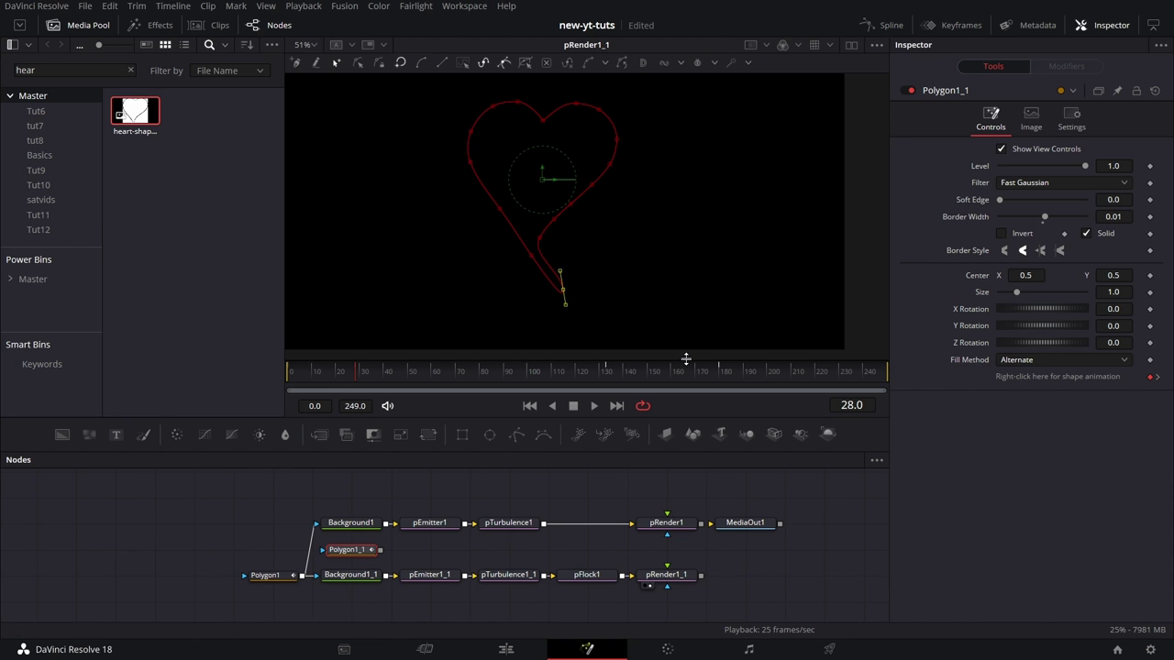
{"action": "key", "text": "shift+o"}
{"action": "left_click", "coordinate": [848, 540]}
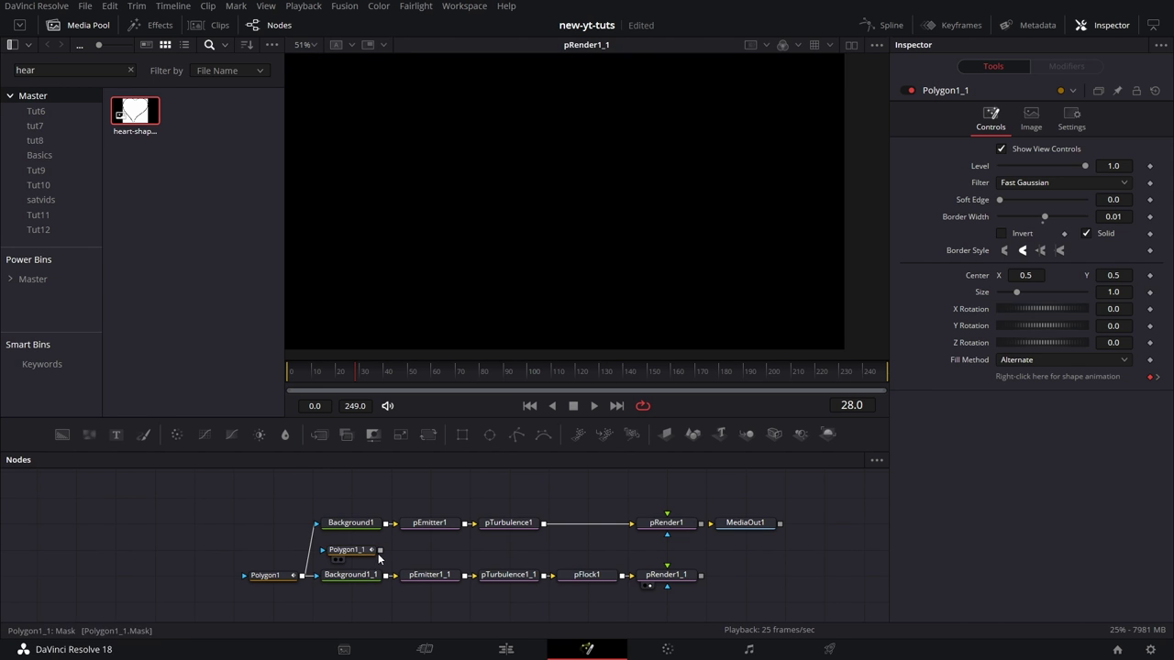
Move Polygon1_1 closer to pEmitter1_1 and show it in the viewer
{"action": "left_click_drag", "start_coordinate": [361, 554], "coordinate": [400, 554]}
{"action": "left_click", "coordinate": [413, 553]}
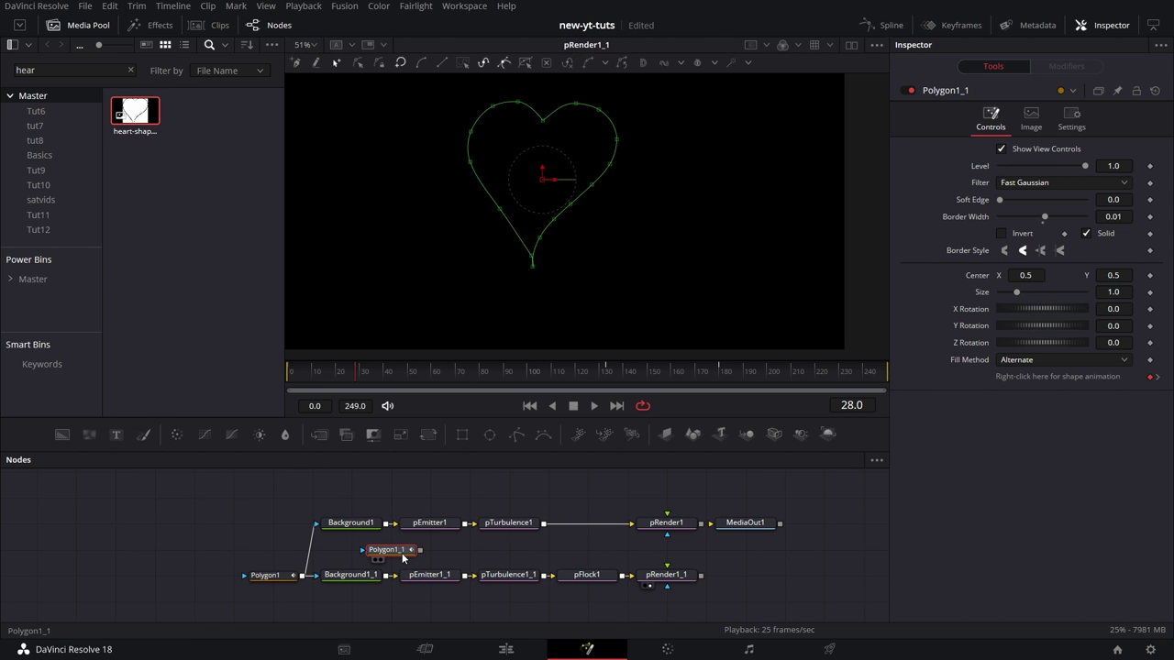
{"action": "key", "text": "1"}
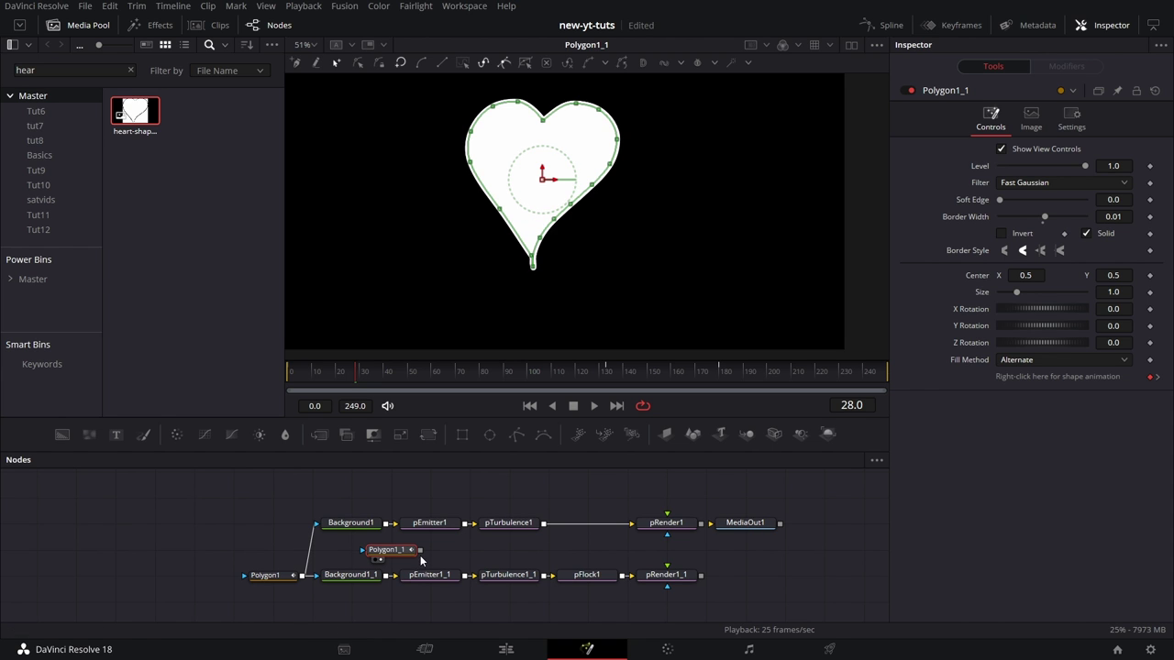
Set pEmitter1_1's style to Bitmap with Polygon1_1 as its Style Bitmap, placing the polygon node directly above the emitter
{"action": "left_click", "coordinate": [429, 575]}
{"action": "left_click", "coordinate": [1040, 163]}
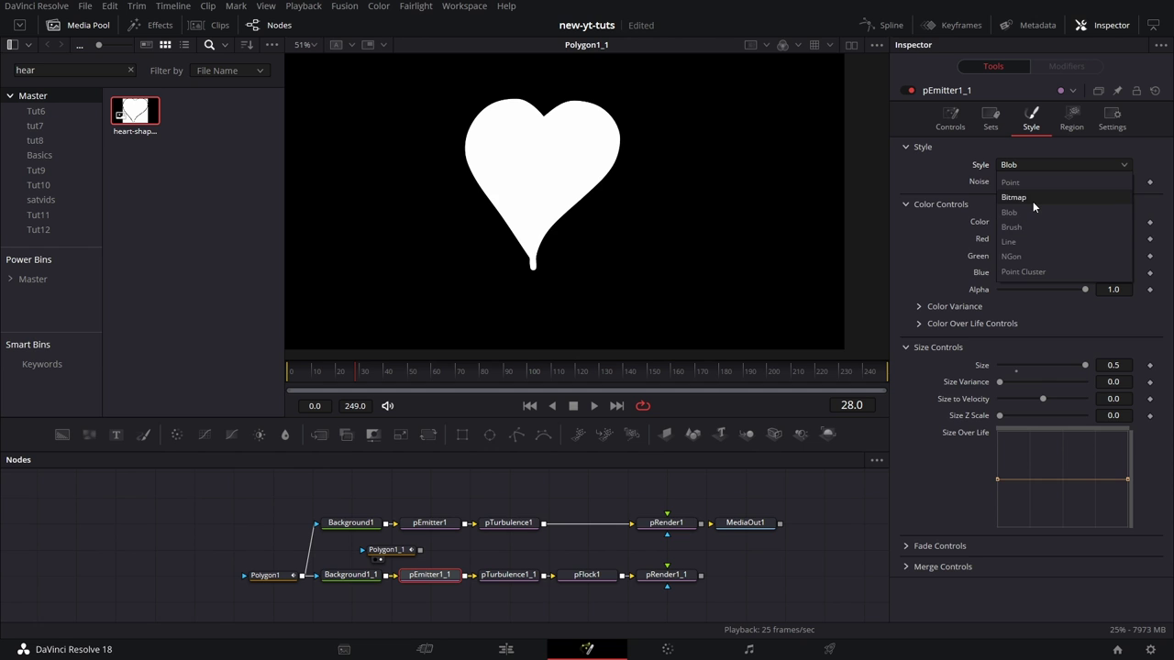
{"action": "left_click", "coordinate": [1032, 199]}
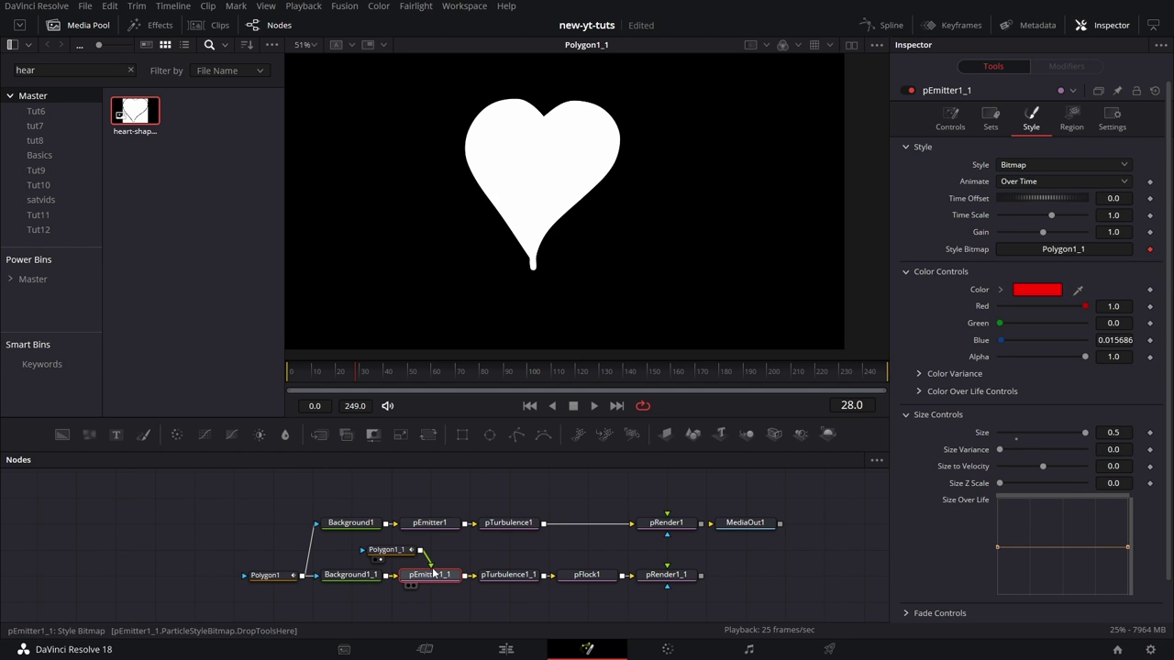
{"action": "left_click_drag", "start_coordinate": [386, 550], "coordinate": [426, 551]}
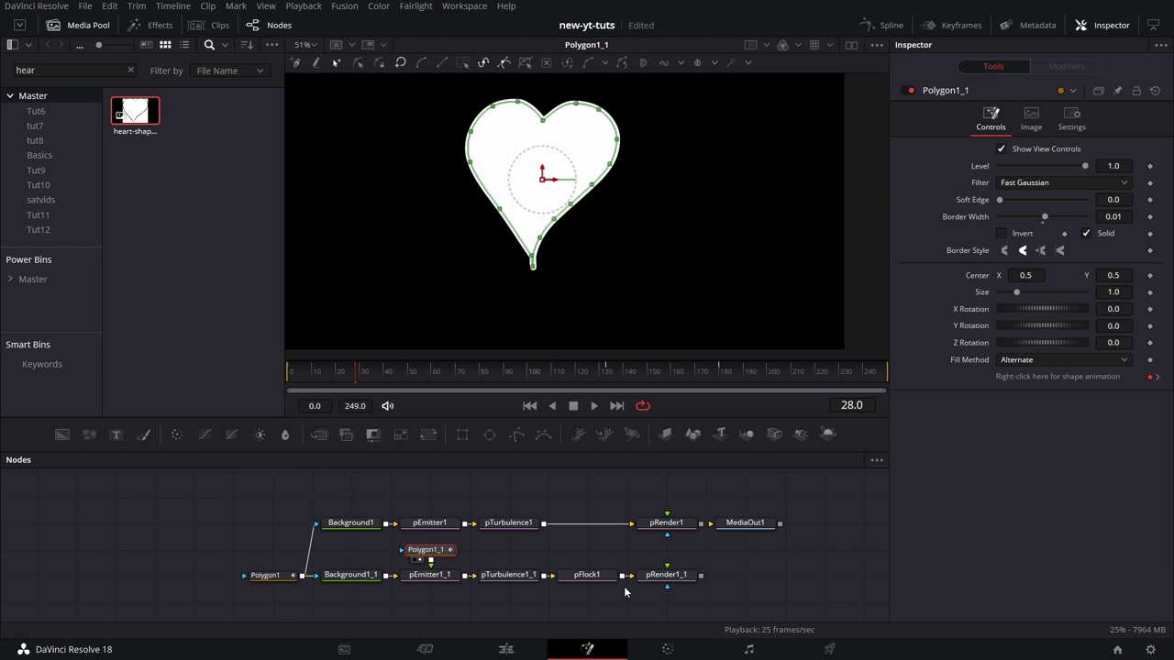
Show pRender1_1 in the viewer, preview the heart particles from the start and stop playback
{"action": "left_click_drag", "start_coordinate": [664, 576], "coordinate": [677, 255]}
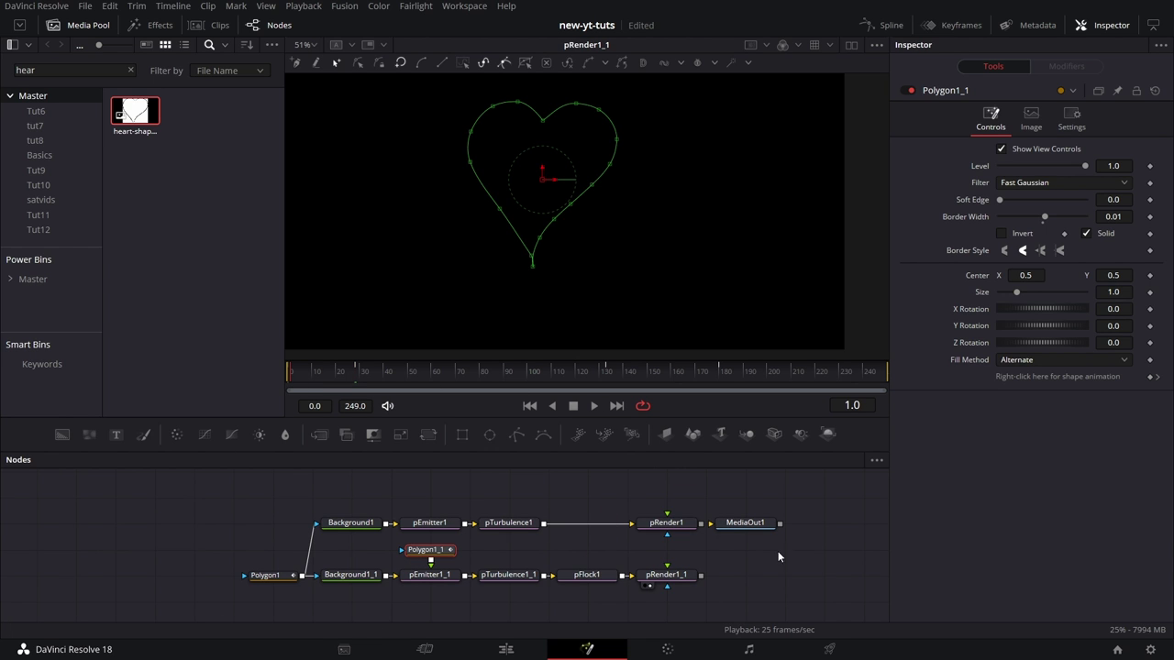
{"action": "left_click", "coordinate": [594, 406]}
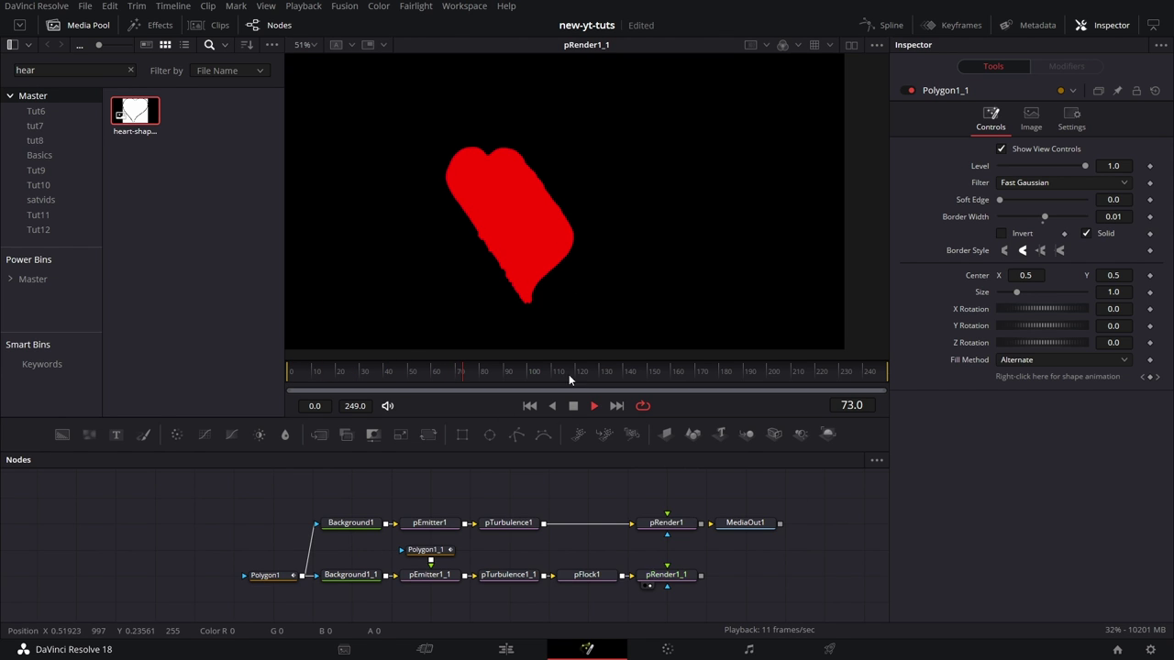
{"action": "left_click", "coordinate": [575, 410]}
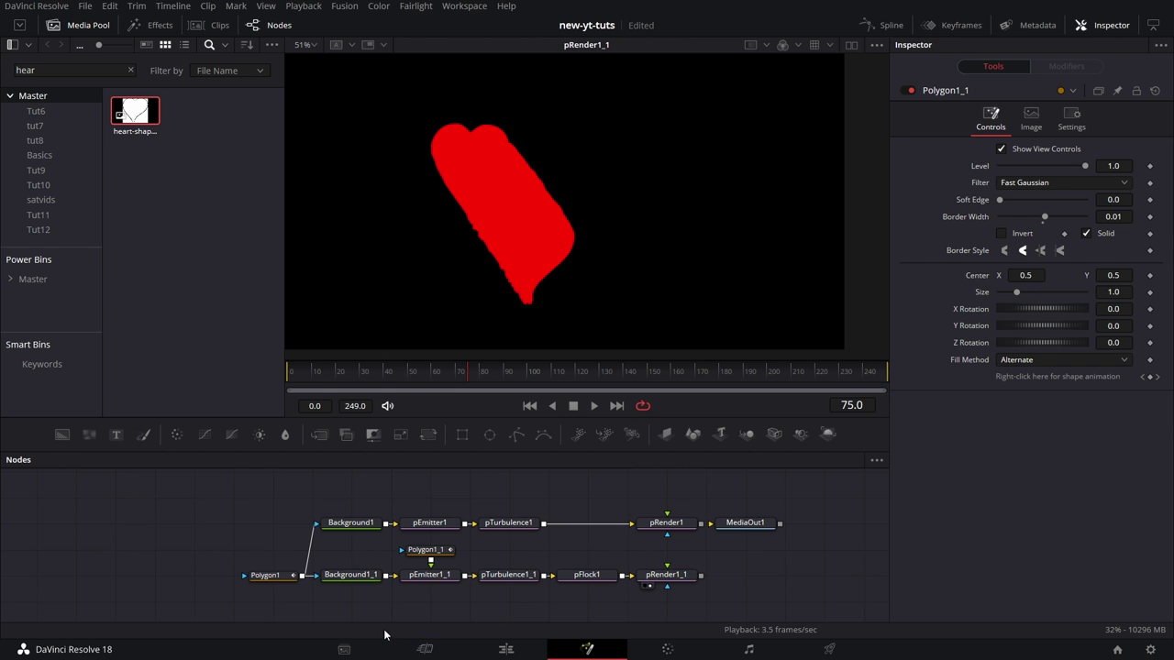
Reduce pEmitter1_1's particle size to about 0.0433
{"action": "left_click", "coordinate": [453, 581]}
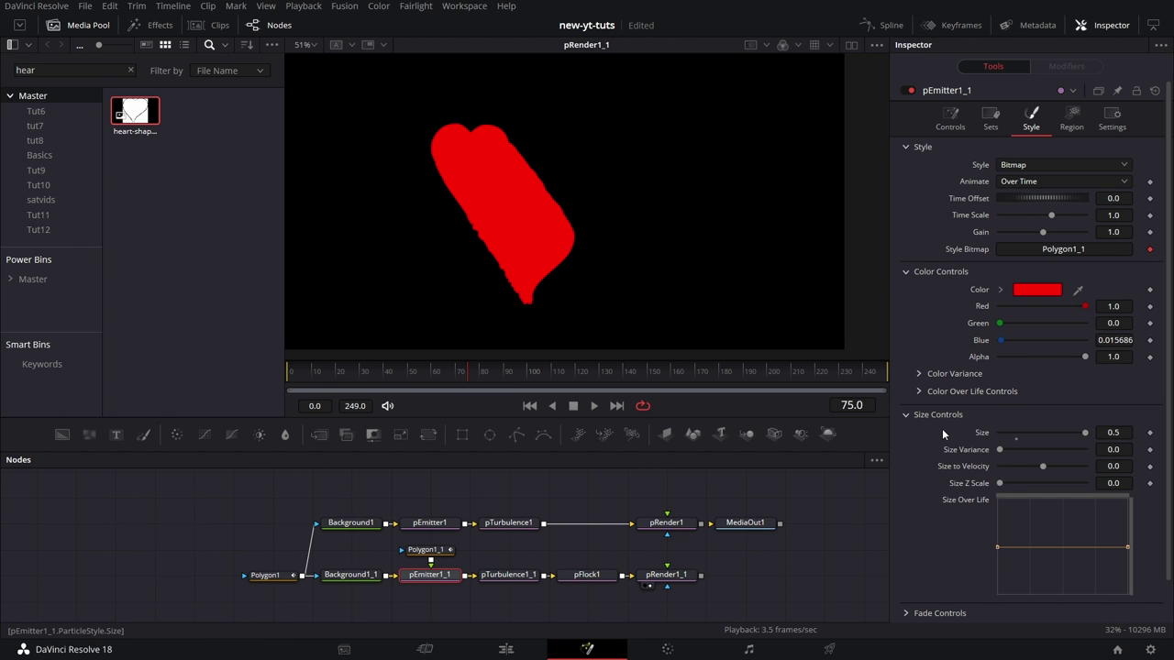
{"action": "left_click_drag", "start_coordinate": [1087, 432], "coordinate": [1007, 436]}
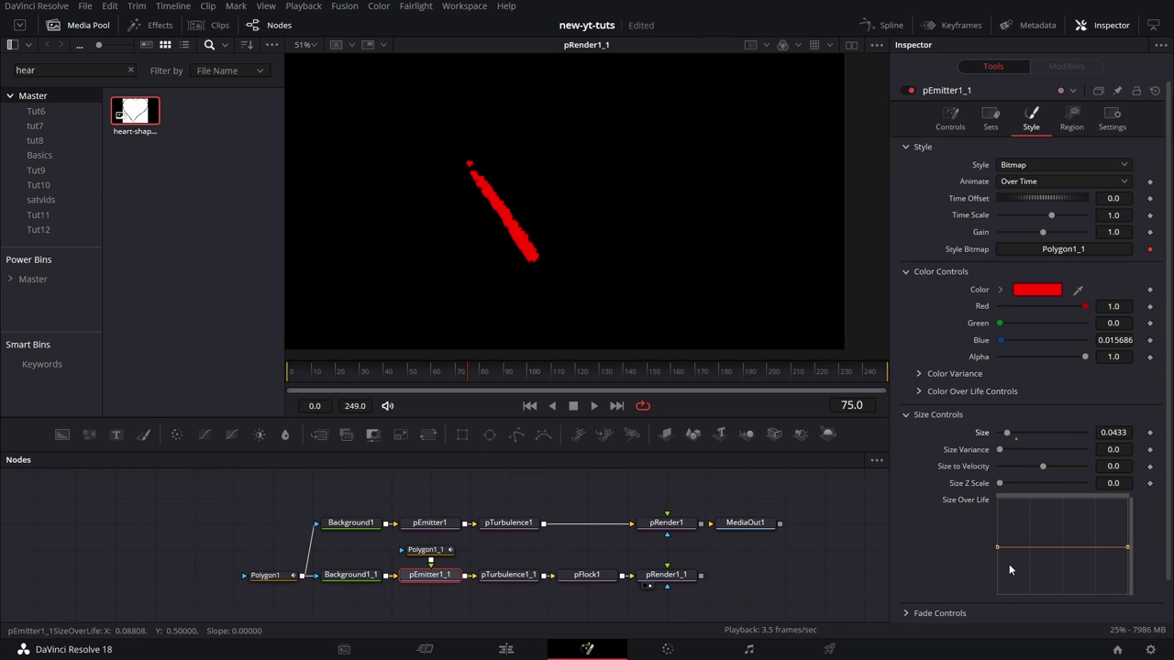
Shape pEmitter1_1's Size Over Life curve to rise from zero to a mid-life peak and fall again, previewing the animation
{"action": "left_click_drag", "start_coordinate": [996, 548], "coordinate": [991, 592]}
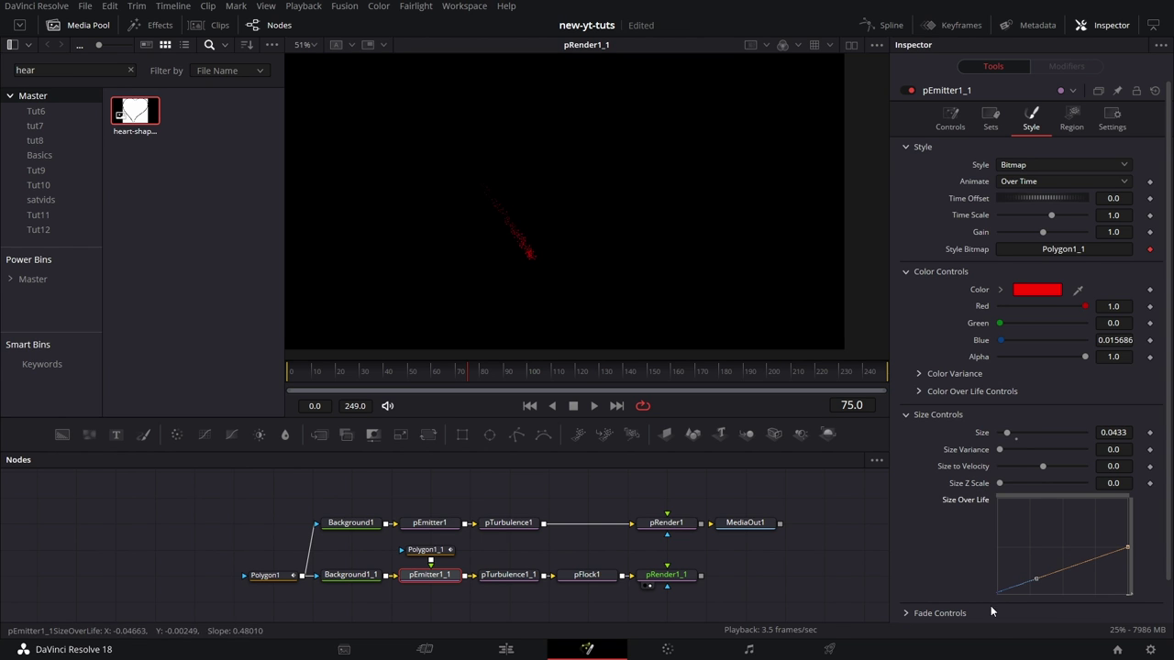
{"action": "left_click_drag", "start_coordinate": [1062, 571], "coordinate": [1064, 529]}
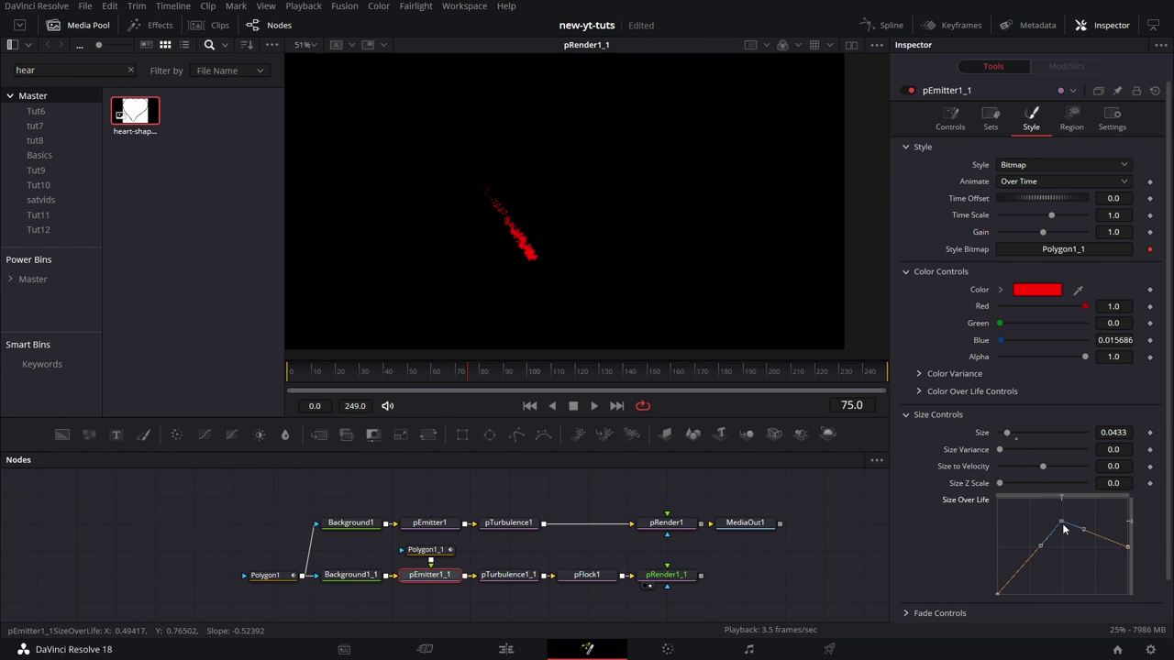
{"action": "scroll", "coordinate": [1130, 559], "scroll_direction": "down", "scroll_amount": 2}
{"action": "scroll", "coordinate": [1121, 562], "scroll_direction": "up", "scroll_amount": 2}
{"action": "left_click_drag", "start_coordinate": [1113, 547], "coordinate": [1119, 587]}
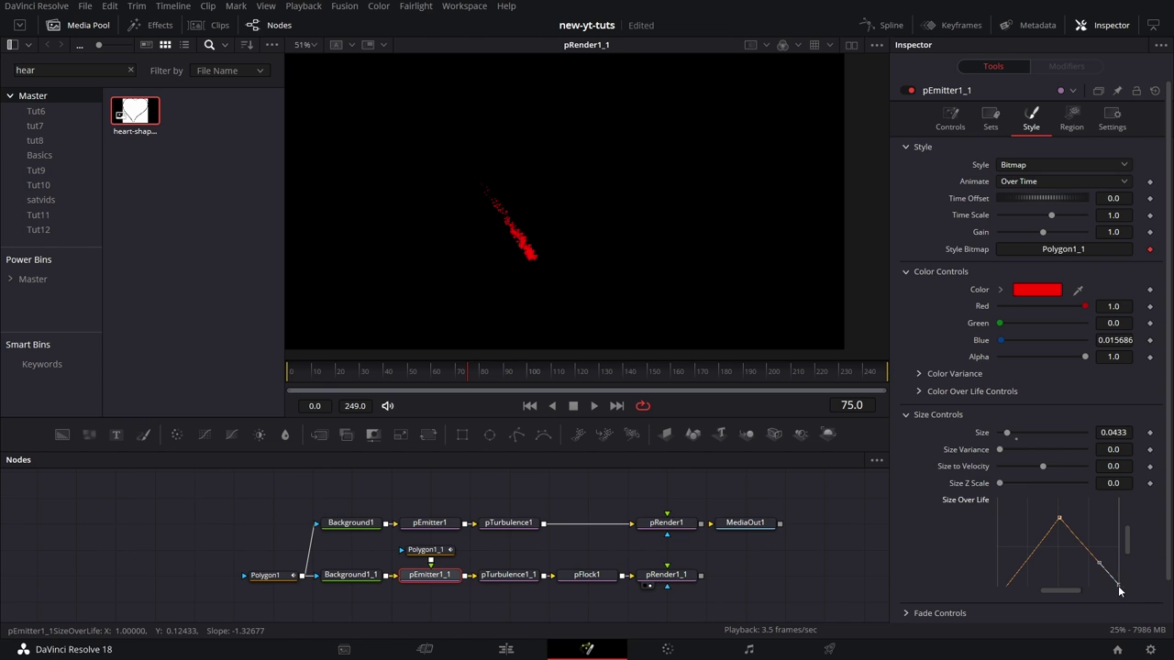
{"action": "left_click_drag", "start_coordinate": [1059, 520], "coordinate": [1059, 532]}
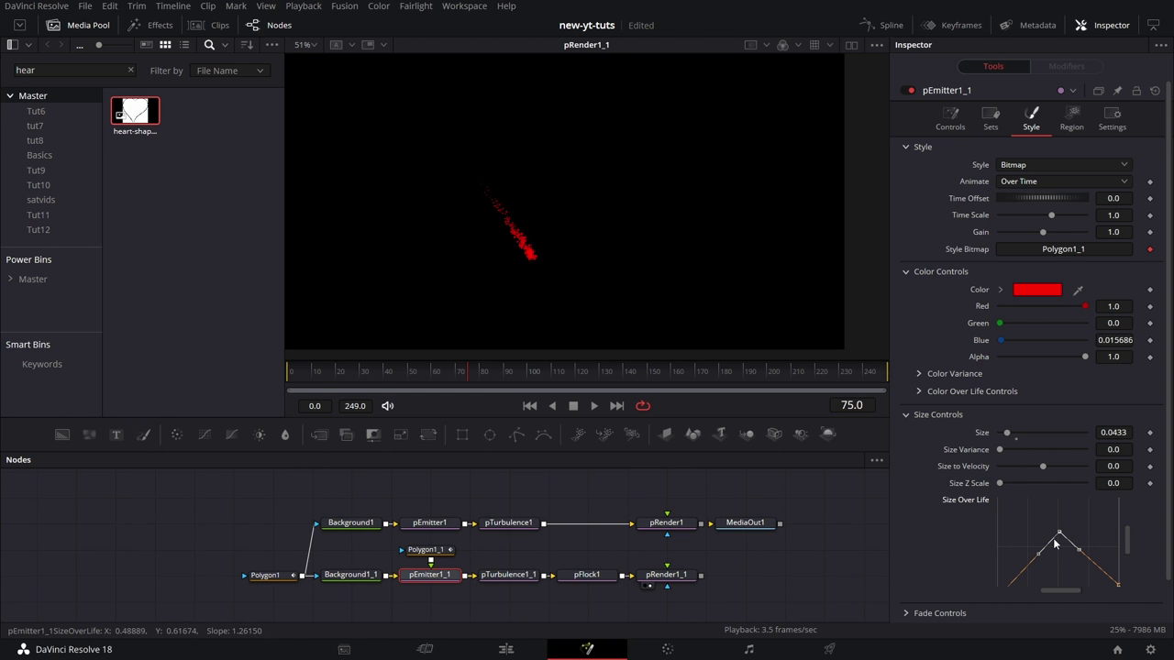
{"action": "left_click", "coordinate": [593, 408]}
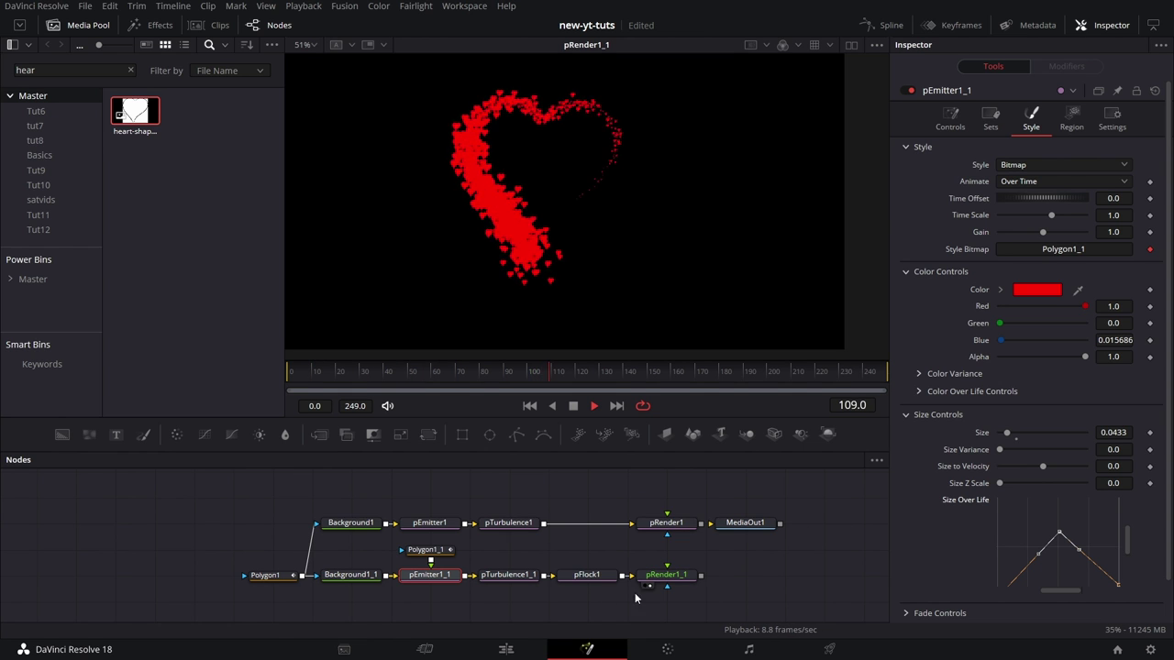
{"action": "left_click", "coordinate": [573, 406]}
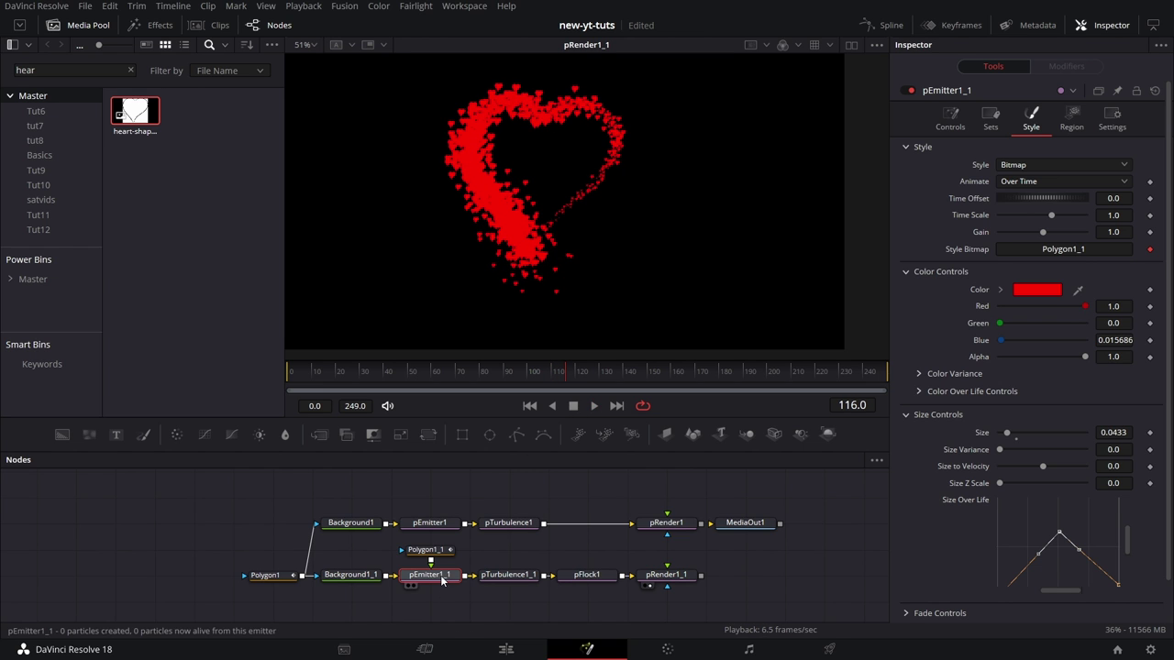
Set pEmitter1_1's particle Number to 5
{"action": "left_click", "coordinate": [954, 125]}
{"action": "left_click", "coordinate": [1124, 209]}
{"action": "key", "text": "Tab"}
{"action": "left_click", "coordinate": [1130, 205]}
{"action": "type", "text": "5"}
{"action": "key", "text": "Tab"}
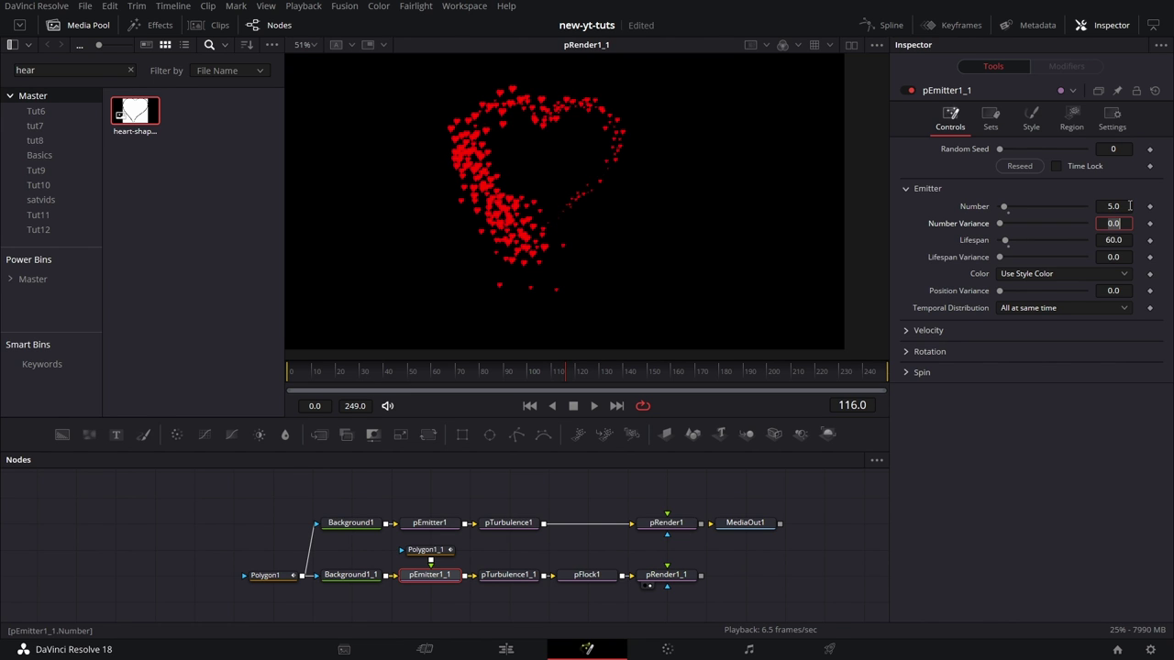
Set pEmitter1_1's Lifespan to 40 and replay the animation from the start
{"action": "left_click", "coordinate": [1128, 241]}
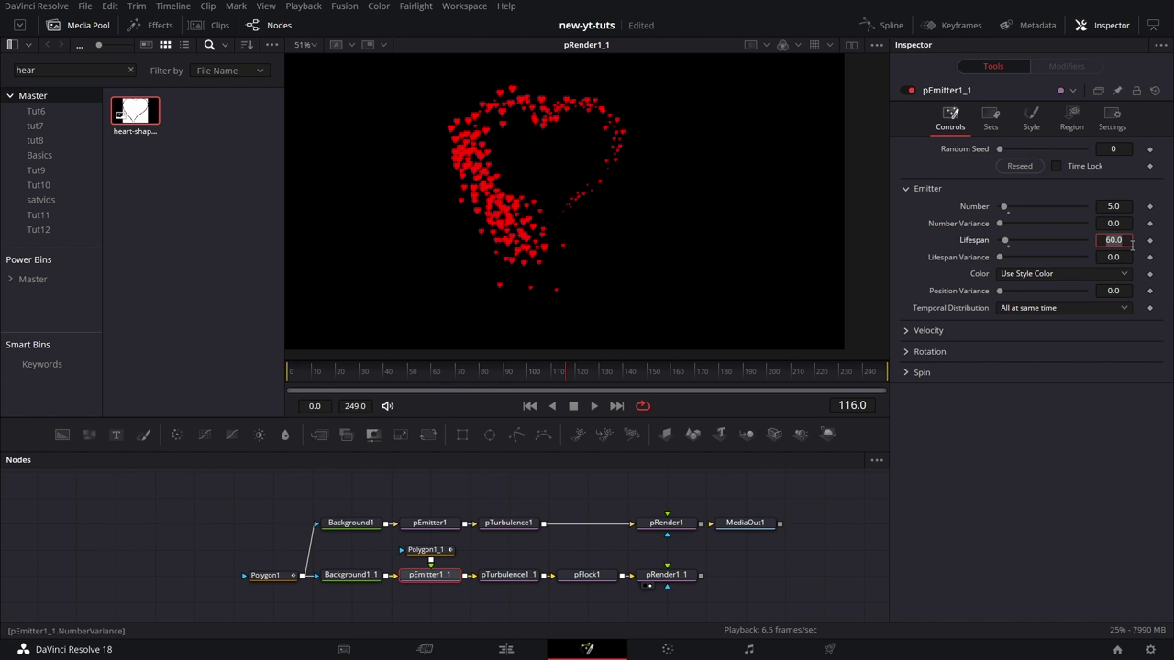
{"action": "key", "text": "Tab"}
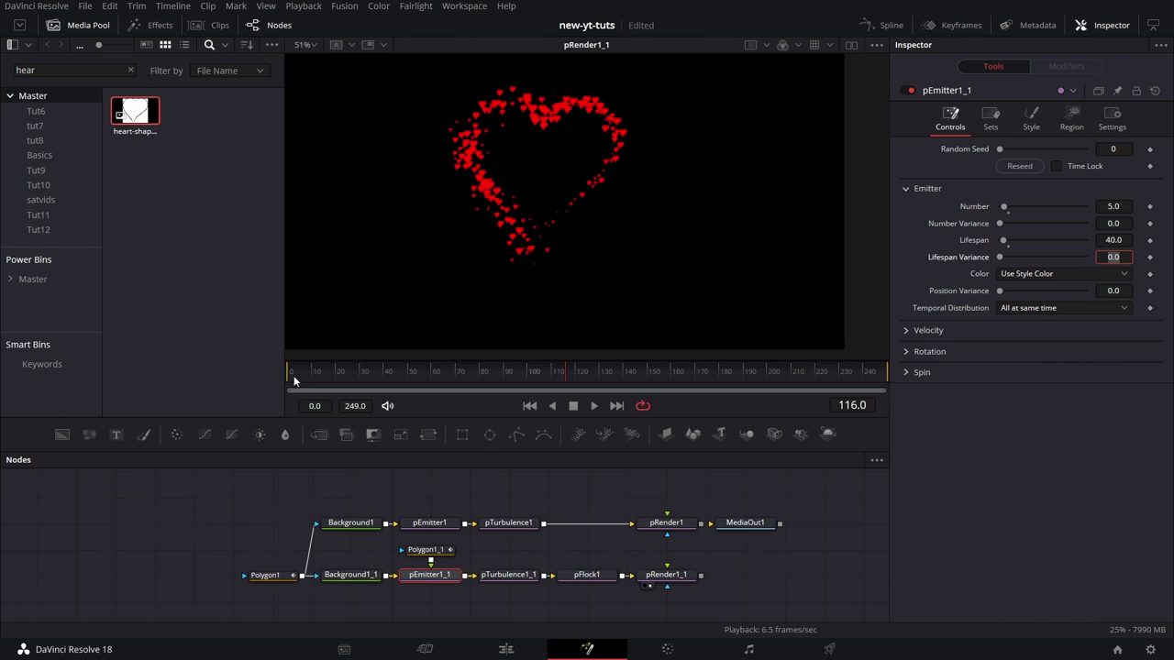
{"action": "left_click", "coordinate": [293, 375]}
{"action": "left_click", "coordinate": [596, 405]}
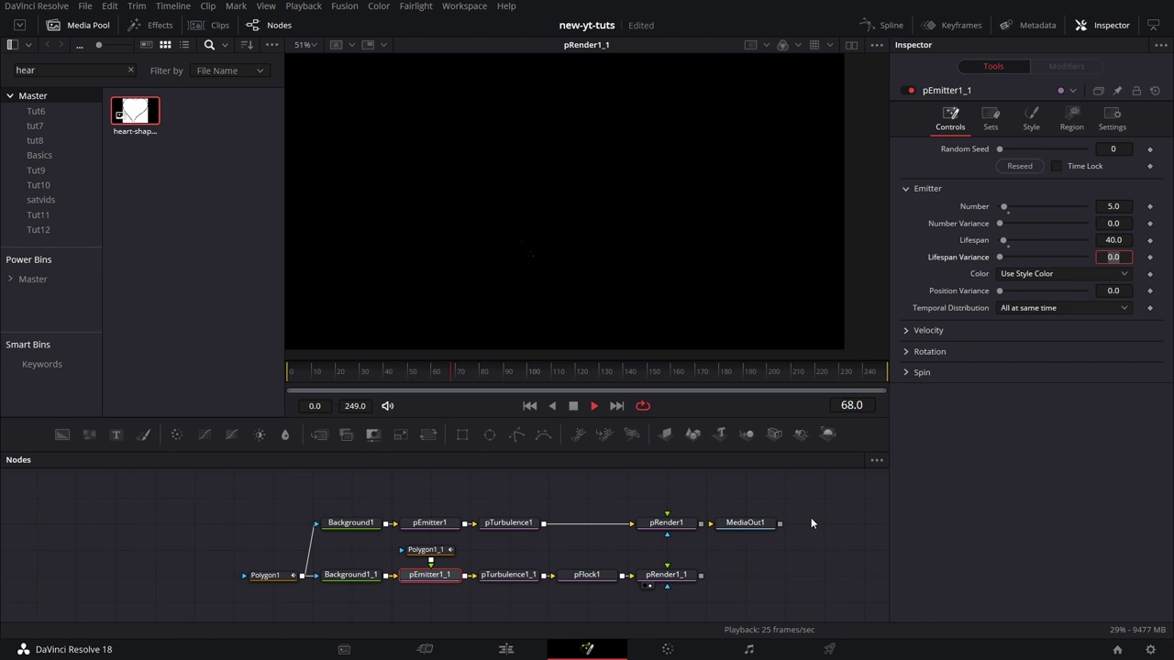
Set pEmitter1_1's Number Variance and Lifespan Variance to 16.5 each and preview the animation
{"action": "left_click_drag", "start_coordinate": [1000, 223], "coordinate": [1013, 257]}
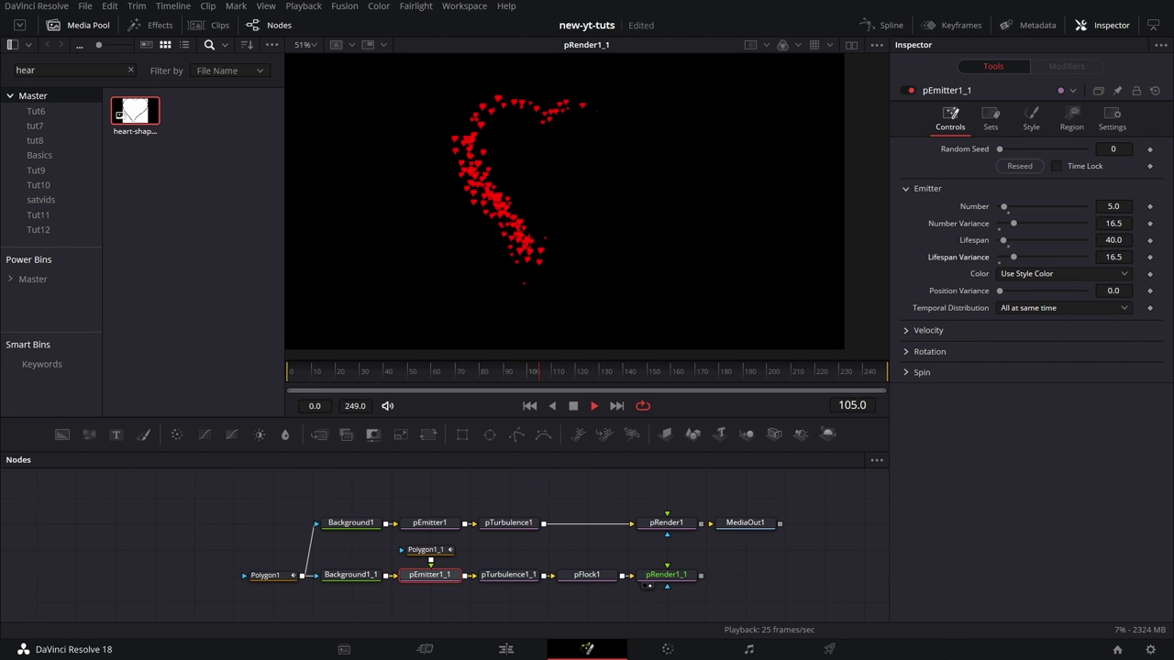
{"action": "left_click", "coordinate": [572, 407]}
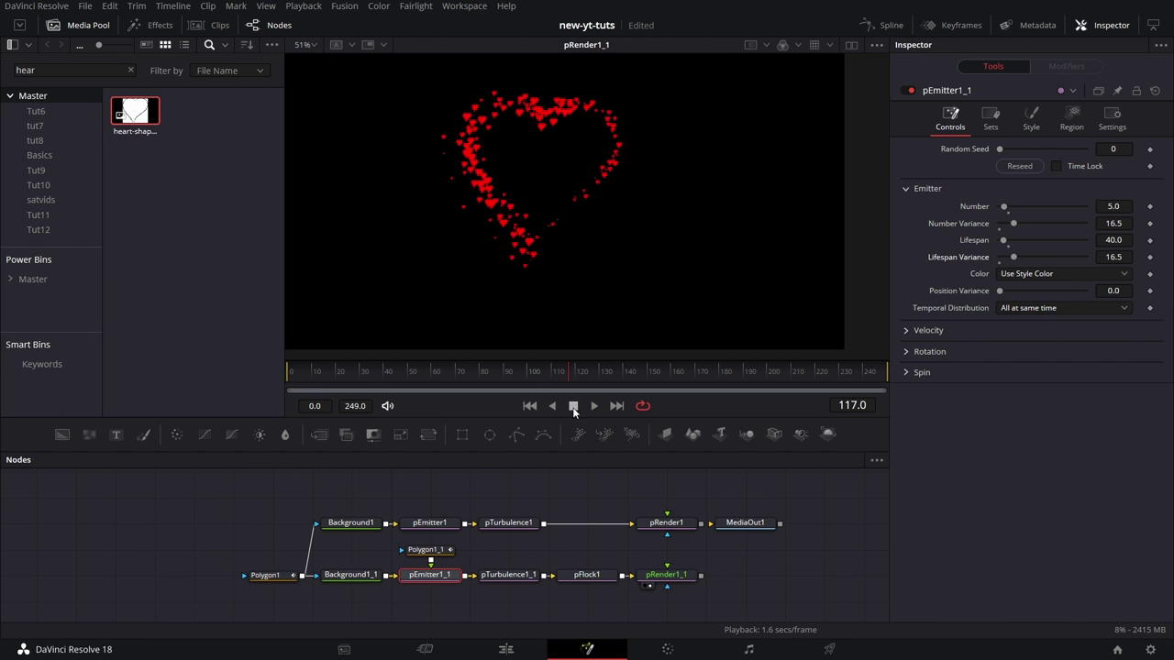
{"action": "left_click", "coordinate": [593, 406]}
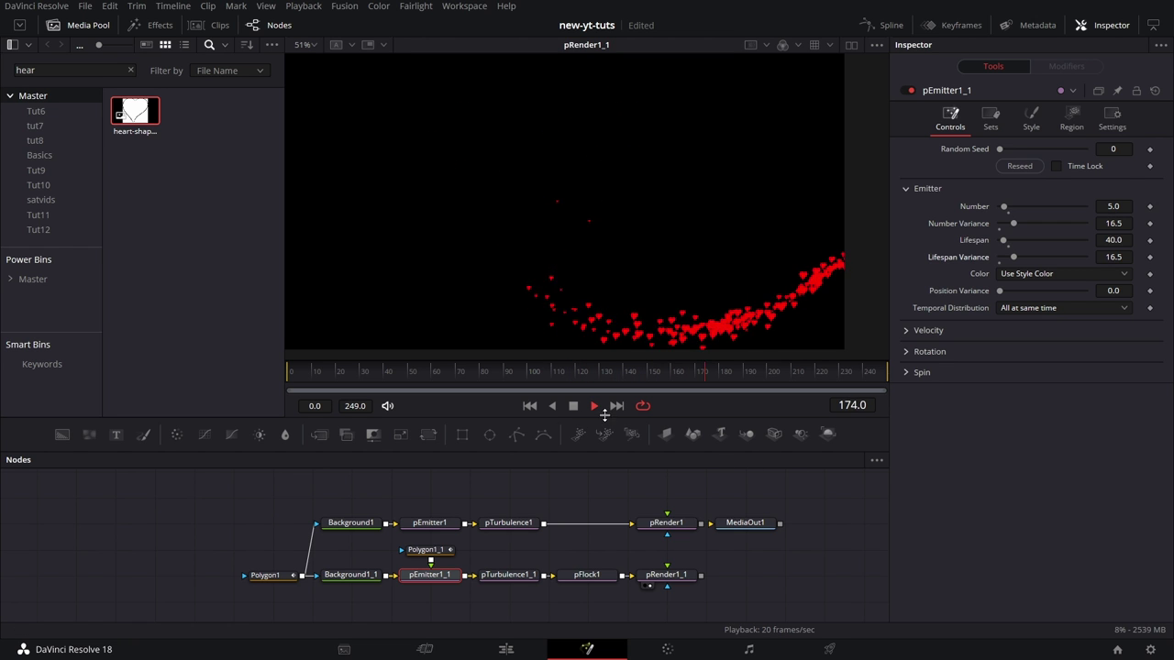
{"action": "left_click", "coordinate": [571, 409]}
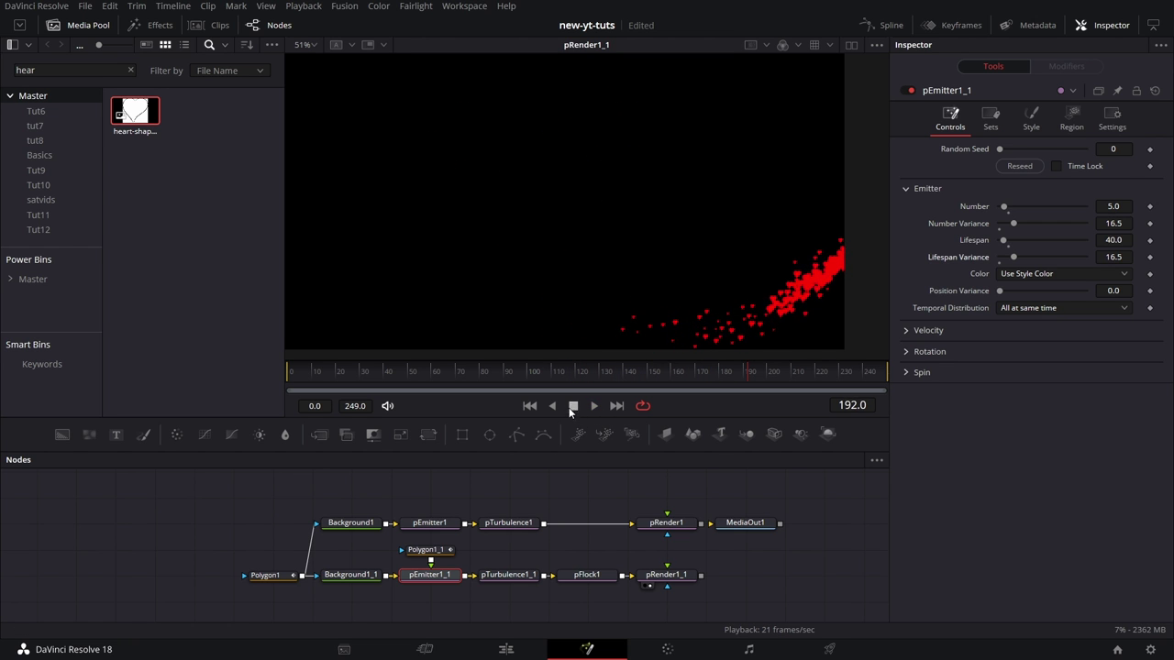
Set pFlock1's Repel Strength to 0.0075
{"action": "left_click", "coordinate": [591, 576]}
{"action": "left_click", "coordinate": [973, 116]}
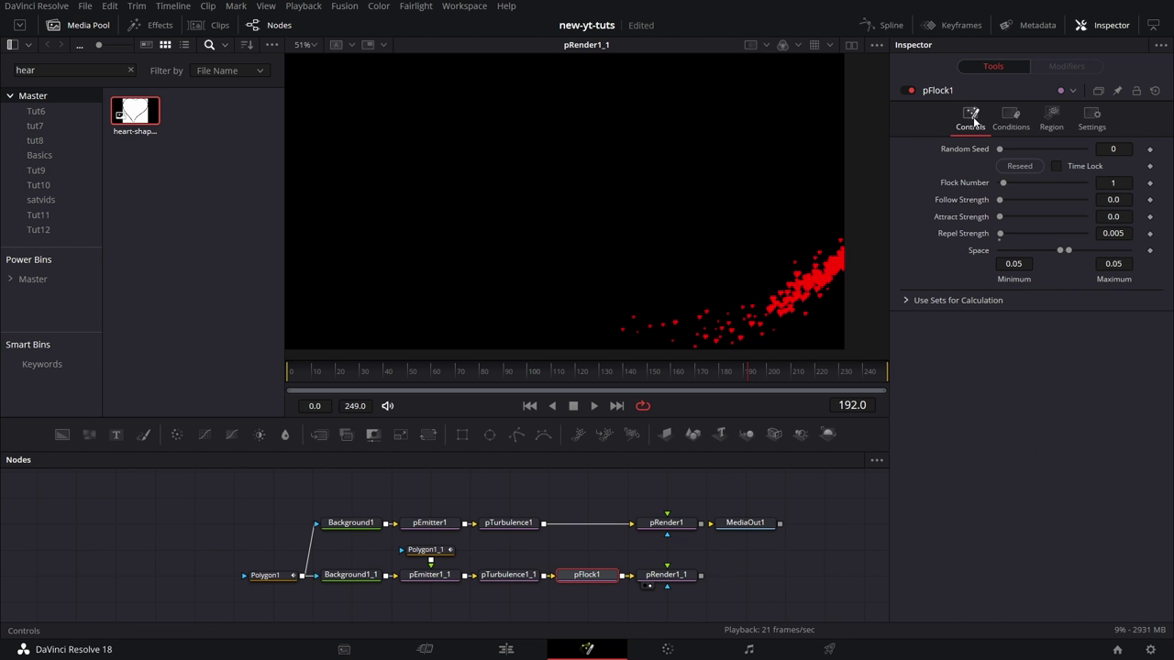
{"action": "left_click", "coordinate": [1124, 232]}
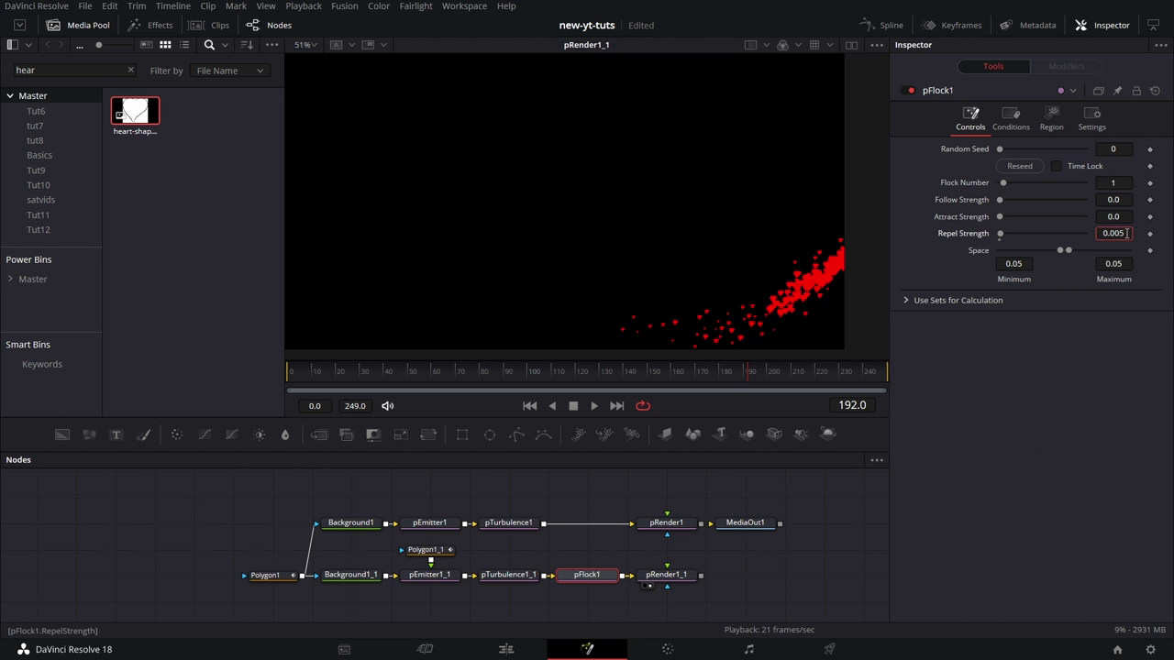
{"action": "key", "text": "Tab"}
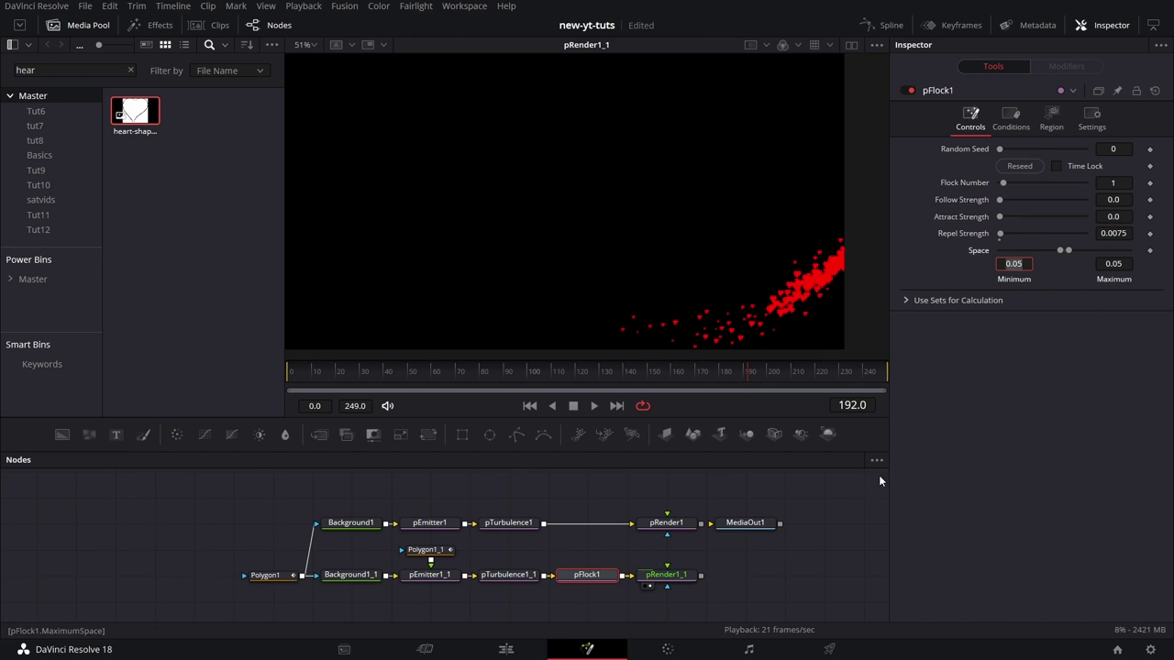
Move MediaOut1 aside and merge pRender1 as foreground over pRender1_1 with a new Merge node
{"action": "left_click_drag", "start_coordinate": [739, 524], "coordinate": [817, 524]}
{"action": "left_click_drag", "start_coordinate": [321, 435], "coordinate": [473, 503]}
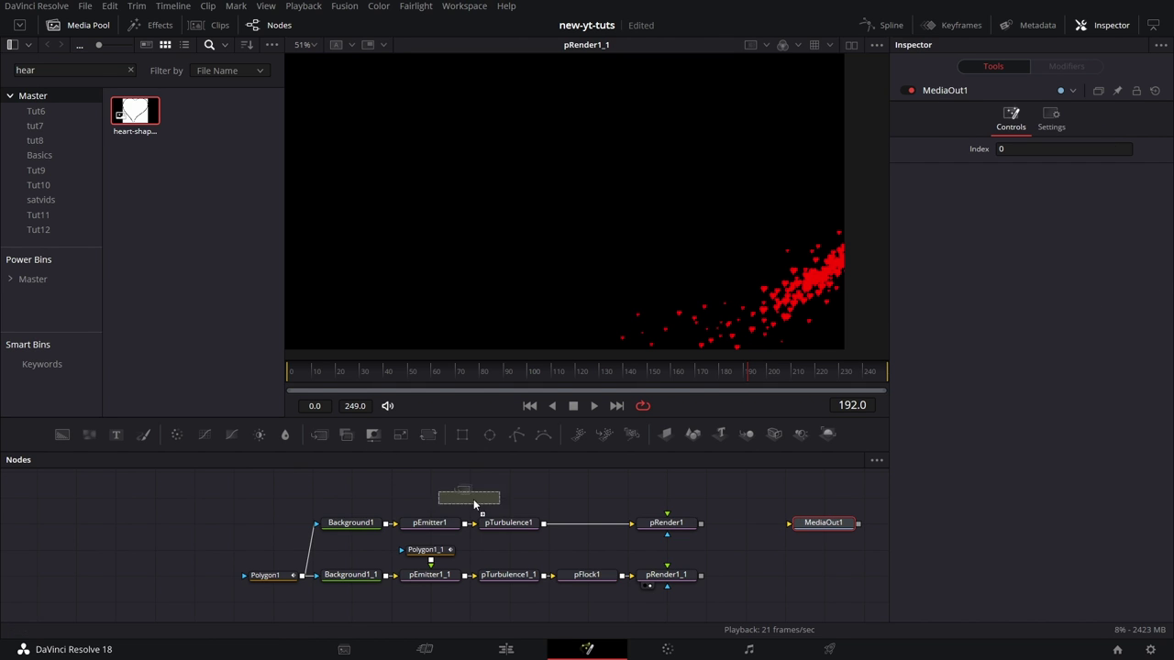
{"action": "left_click_drag", "start_coordinate": [748, 574], "coordinate": [748, 575]}
{"action": "left_click_drag", "start_coordinate": [701, 524], "coordinate": [743, 573]}
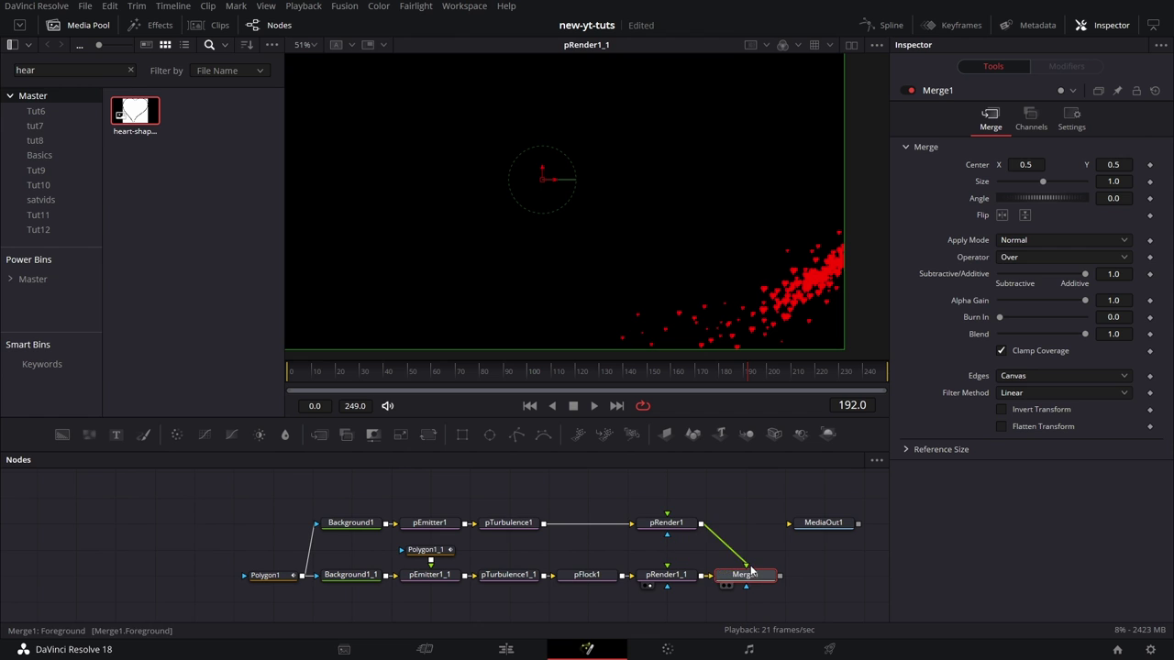
View Merge1 and play the combined white and red particle trails from the start
{"action": "key", "text": "1"}
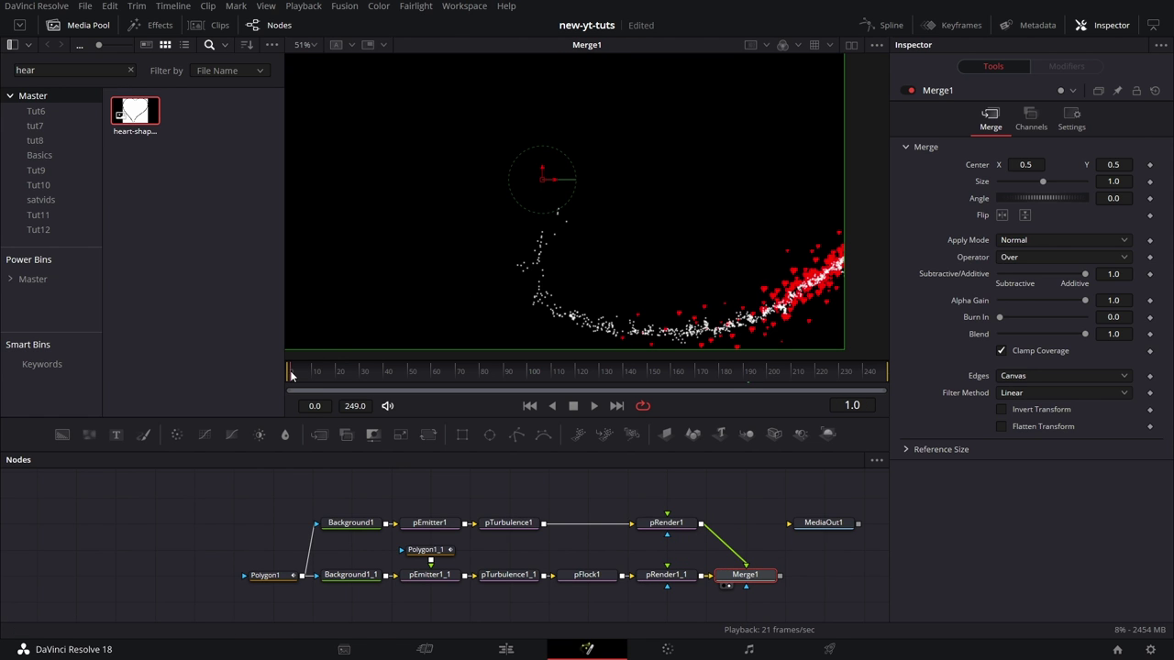
{"action": "left_click", "coordinate": [592, 405]}
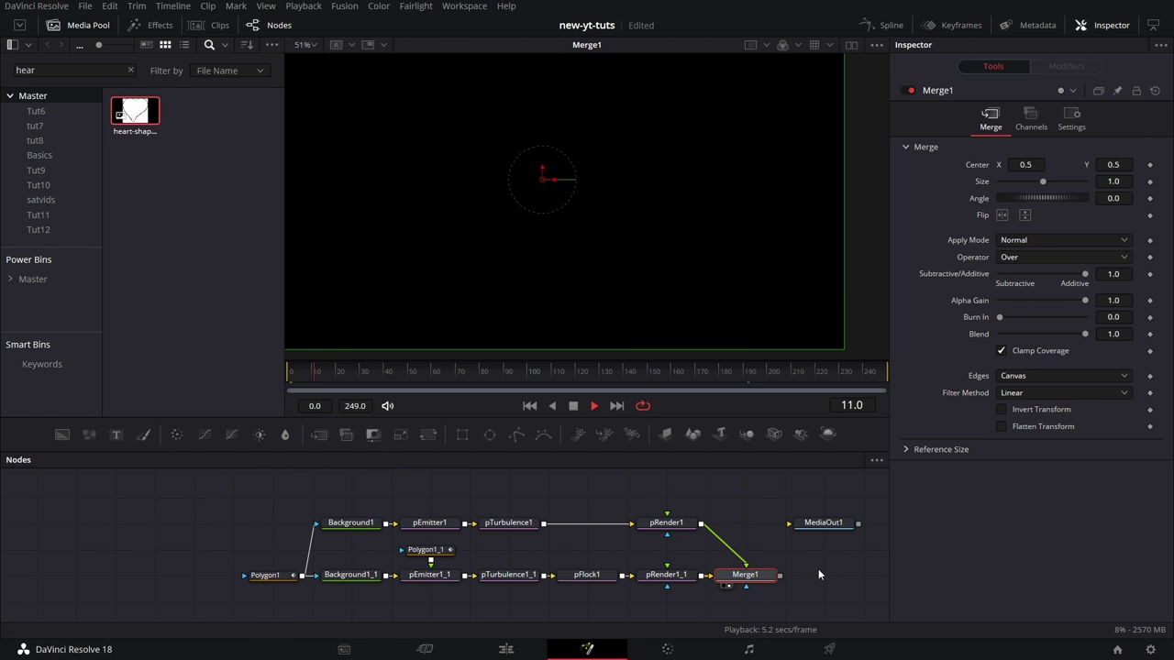
{"action": "left_click", "coordinate": [573, 405]}
Duplicate the pEmitter1, pTurbulence1 and pRender1 chain above the original and feed it from Background1
{"action": "scroll", "coordinate": [702, 579], "scroll_direction": "down", "scroll_amount": 1}
{"action": "left_click_drag", "start_coordinate": [407, 492], "coordinate": [676, 525]}
{"action": "right_click", "coordinate": [679, 522]}
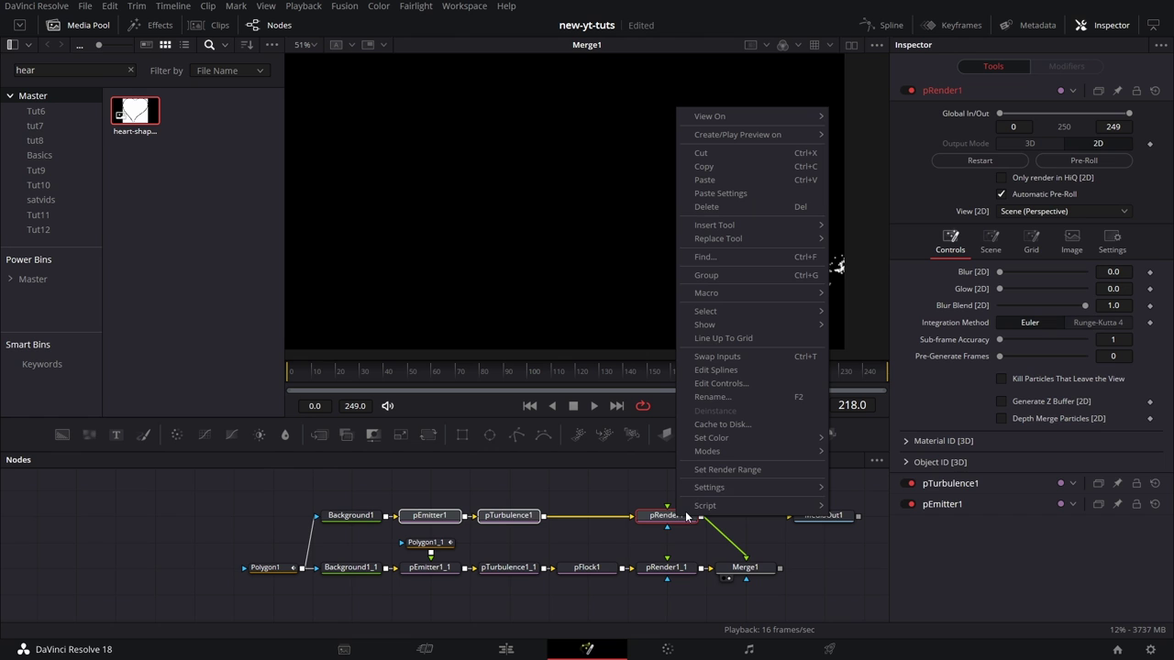
{"action": "left_click", "coordinate": [740, 169]}
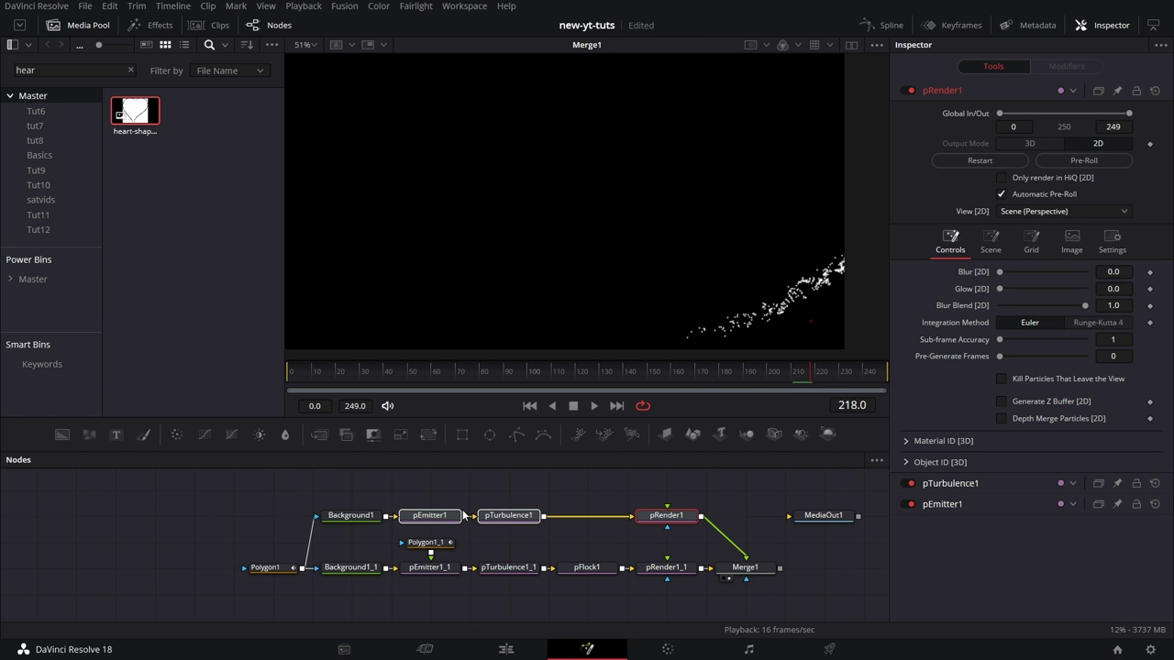
{"action": "right_click", "coordinate": [423, 484]}
{"action": "left_click", "coordinate": [453, 474]}
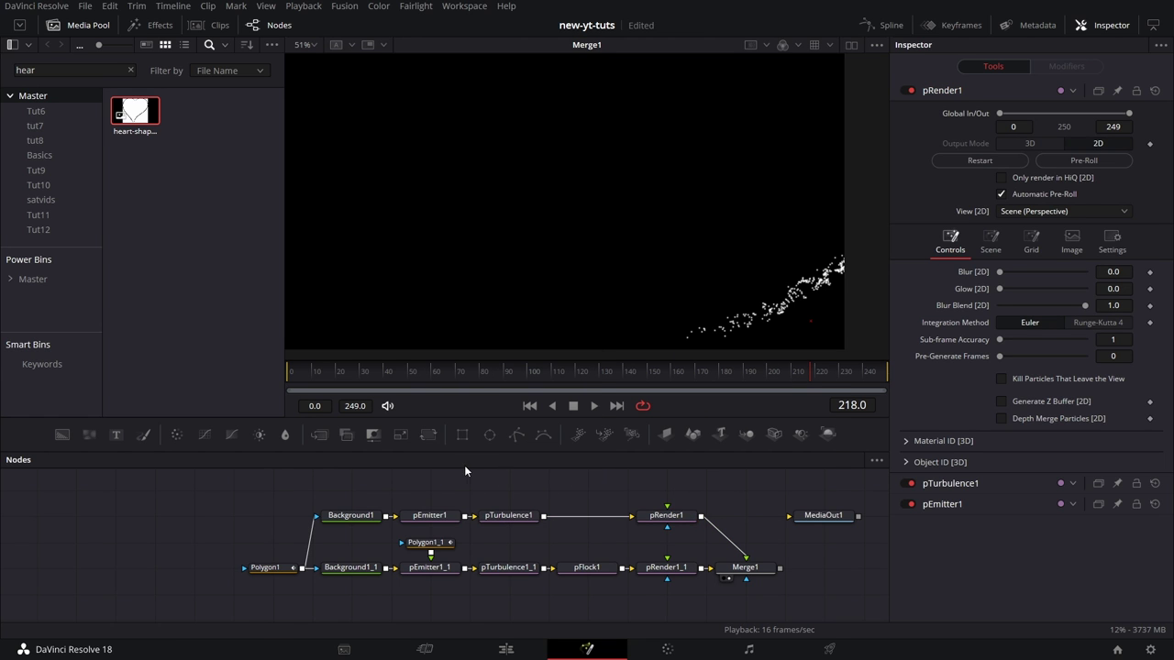
{"action": "left_click_drag", "start_coordinate": [286, 495], "coordinate": [523, 496]}
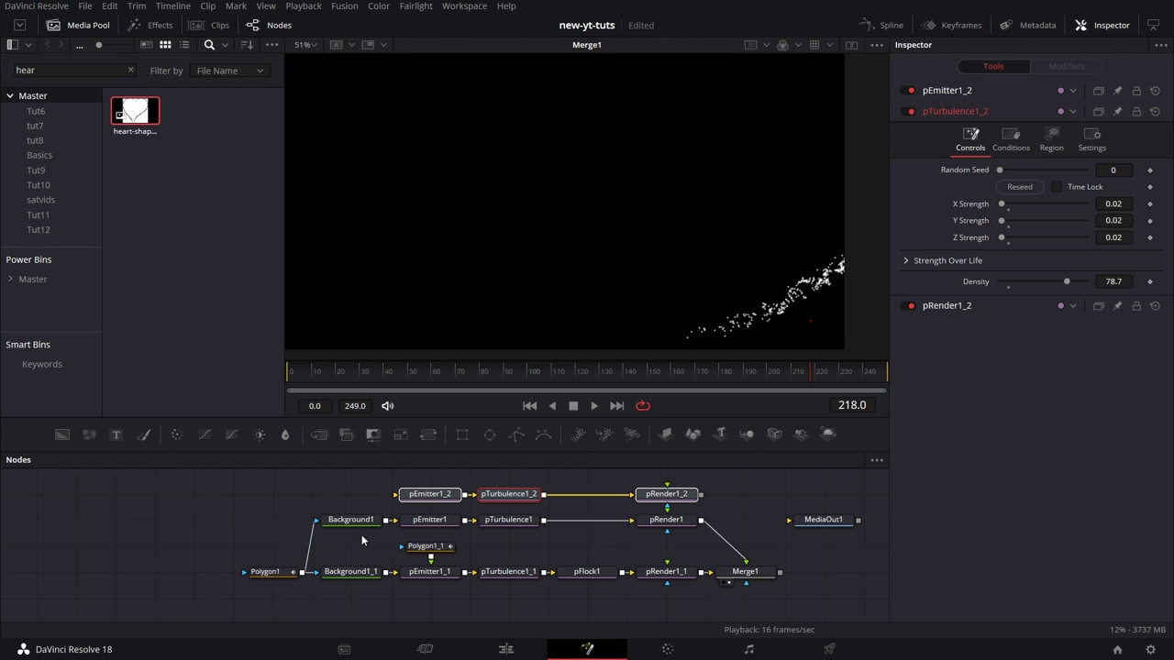
{"action": "left_click_drag", "start_coordinate": [387, 523], "coordinate": [395, 498]}
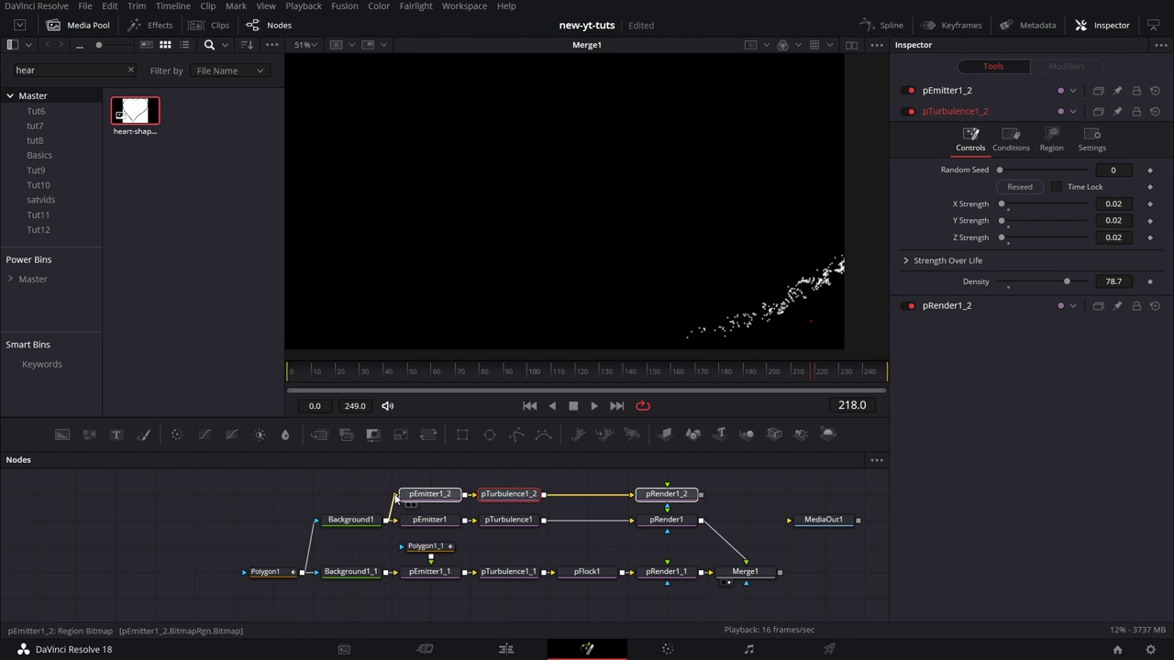
Set pTurbulence1_2's X, Y and Z Strength to 0.04 and merge pRender1_2 over pRender1
{"action": "left_click", "coordinate": [620, 544]}
{"action": "scroll", "coordinate": [620, 543], "scroll_direction": "up", "scroll_amount": 1}
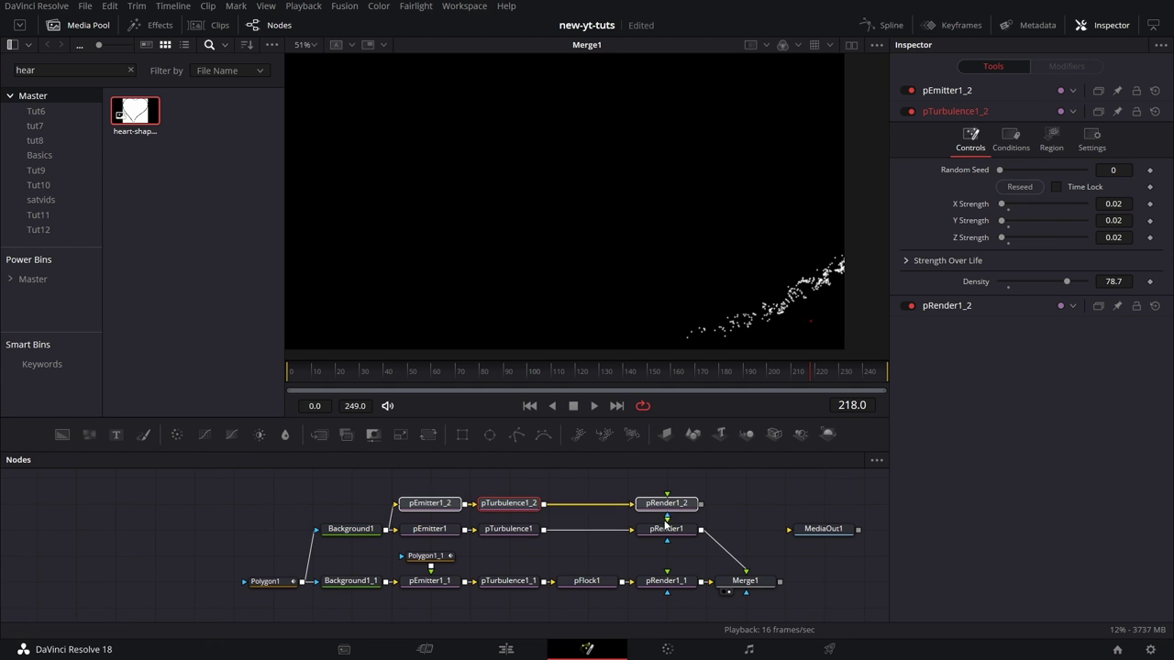
{"action": "left_click", "coordinate": [518, 503]}
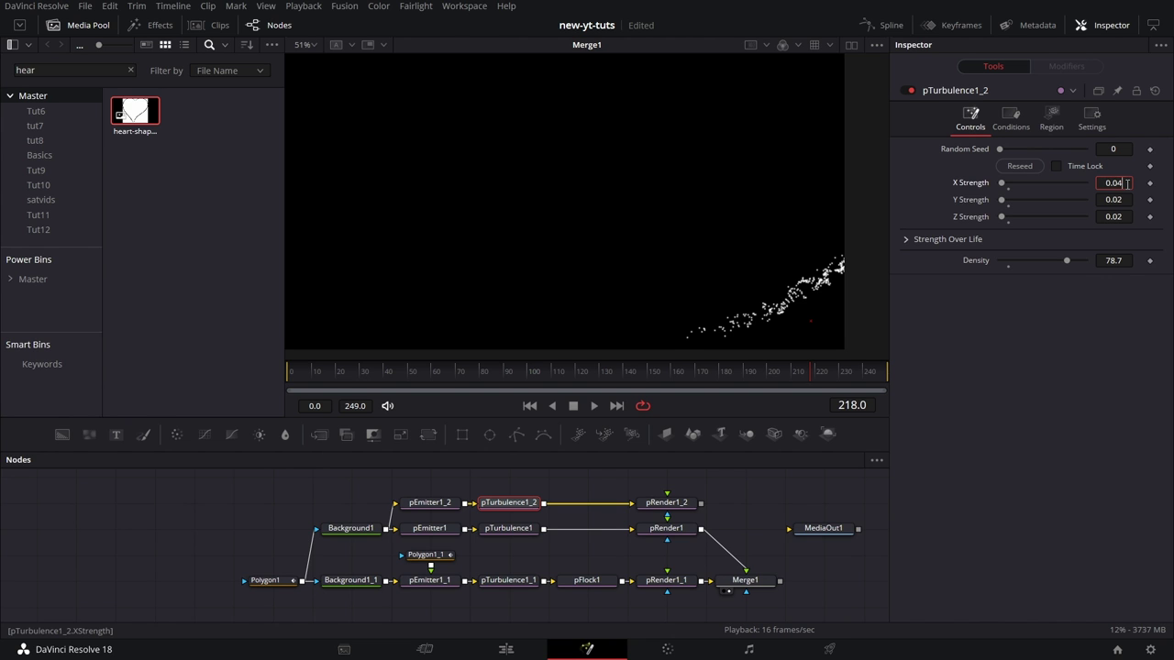
{"action": "key", "text": "Tab"}
{"action": "key", "text": "Tab"}
{"action": "key", "text": "Tab"}
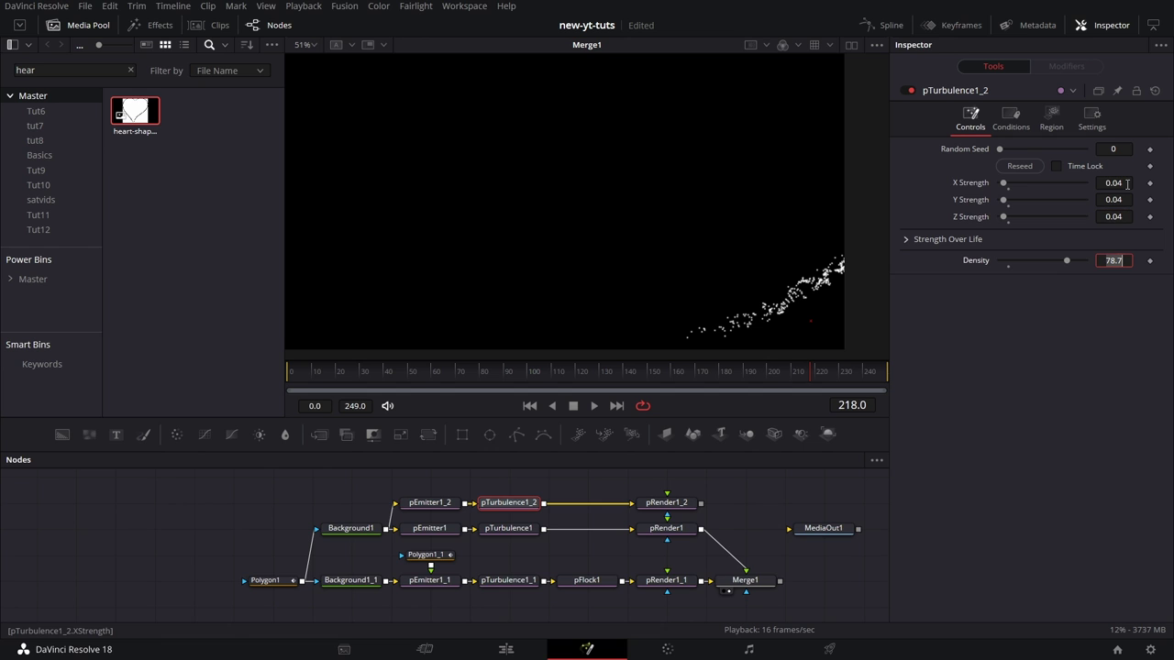
{"action": "left_click_drag", "start_coordinate": [701, 504], "coordinate": [704, 530]}
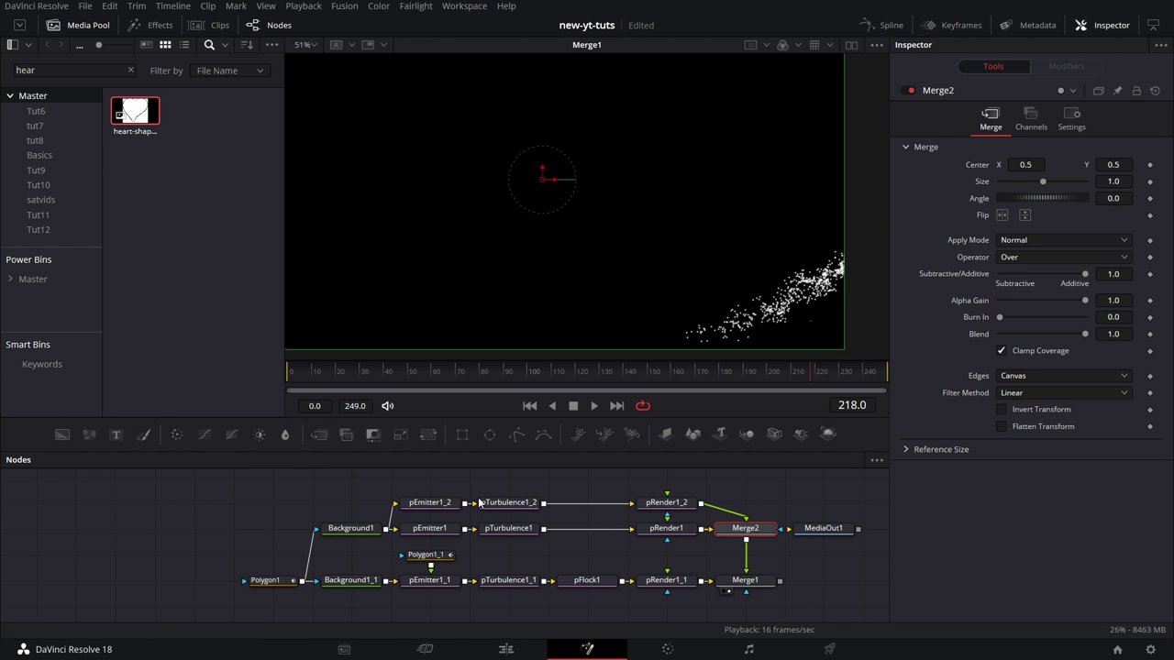
Shape pEmitter1_2's Size Over Life curve to rise from zero to an early peak and fall back to zero
{"action": "left_click", "coordinate": [429, 503]}
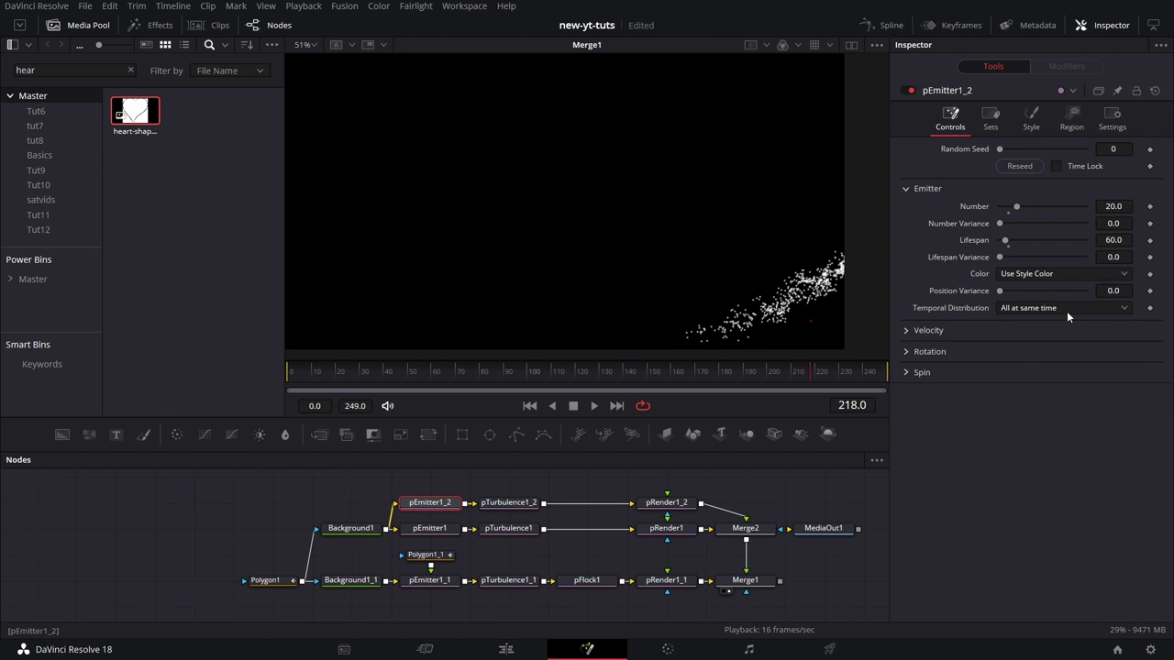
{"action": "left_click", "coordinate": [1030, 118]}
{"action": "left_click_drag", "start_coordinate": [997, 356], "coordinate": [1033, 358]}
{"action": "left_click", "coordinate": [1058, 384]}
{"action": "left_click_drag", "start_coordinate": [1126, 358], "coordinate": [1130, 407]}
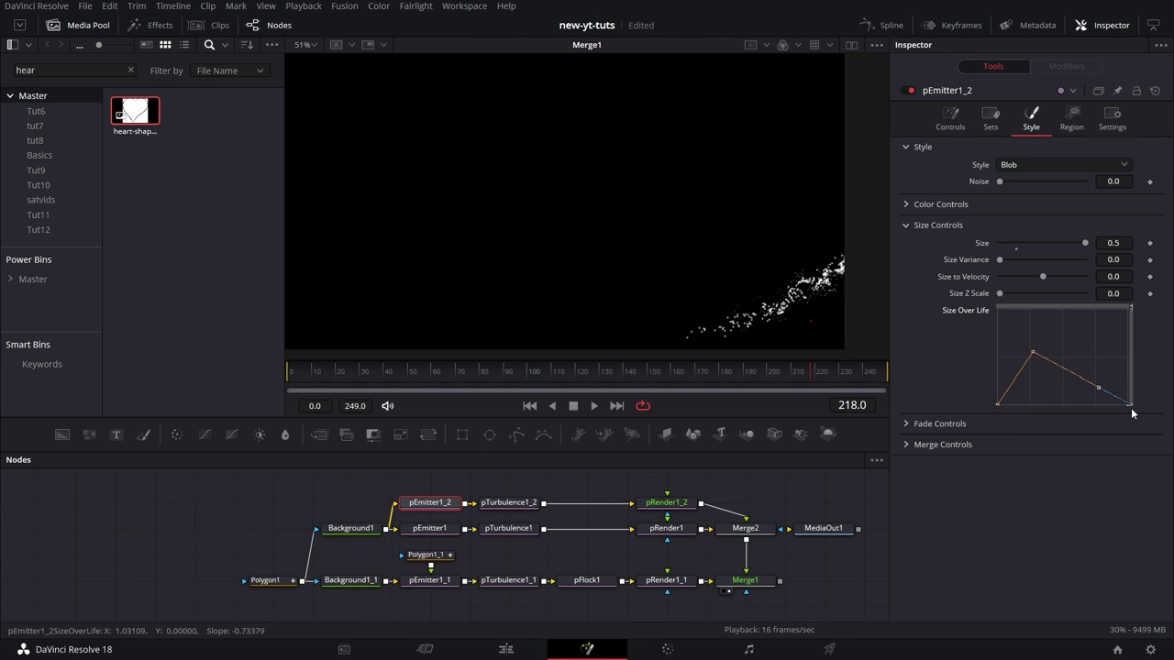
Move pRender1_2 next to pTurbulence1_2 and add a Soft Glow node after it
{"action": "left_click_drag", "start_coordinate": [680, 509], "coordinate": [601, 510]}
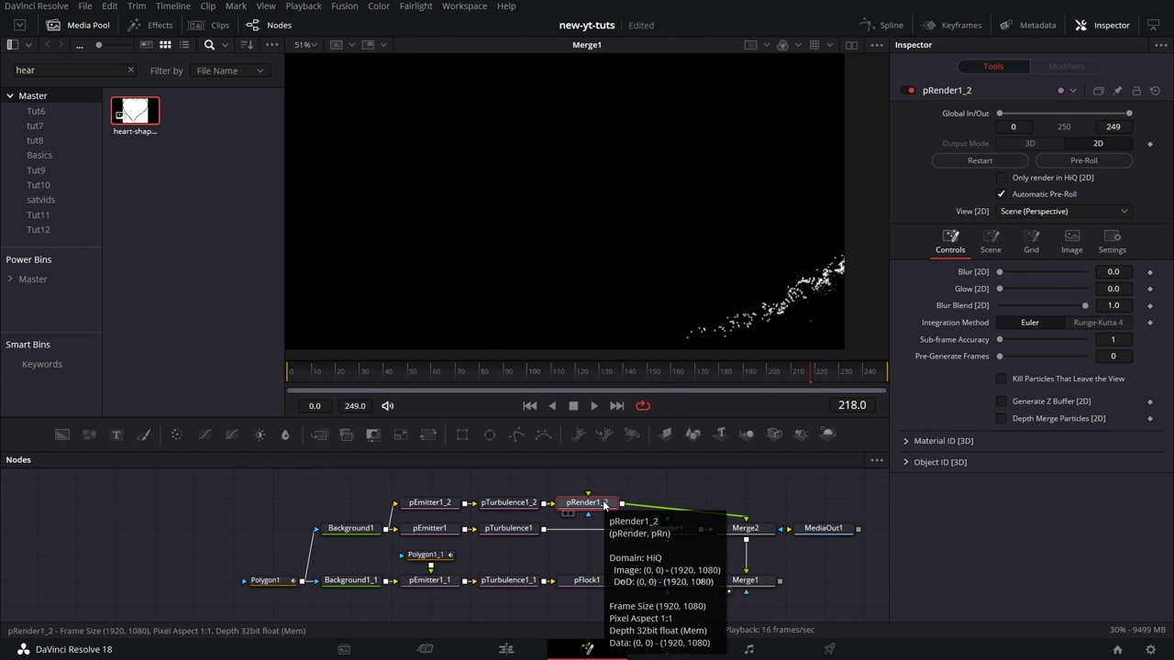
{"action": "key", "text": "shift+space"}
{"action": "type", "text": "pfl"}
{"action": "key", "text": "BackSpace"}
{"action": "key", "text": "BackSpace"}
{"action": "key", "text": "BackSpace"}
{"action": "type", "text": "soft"}
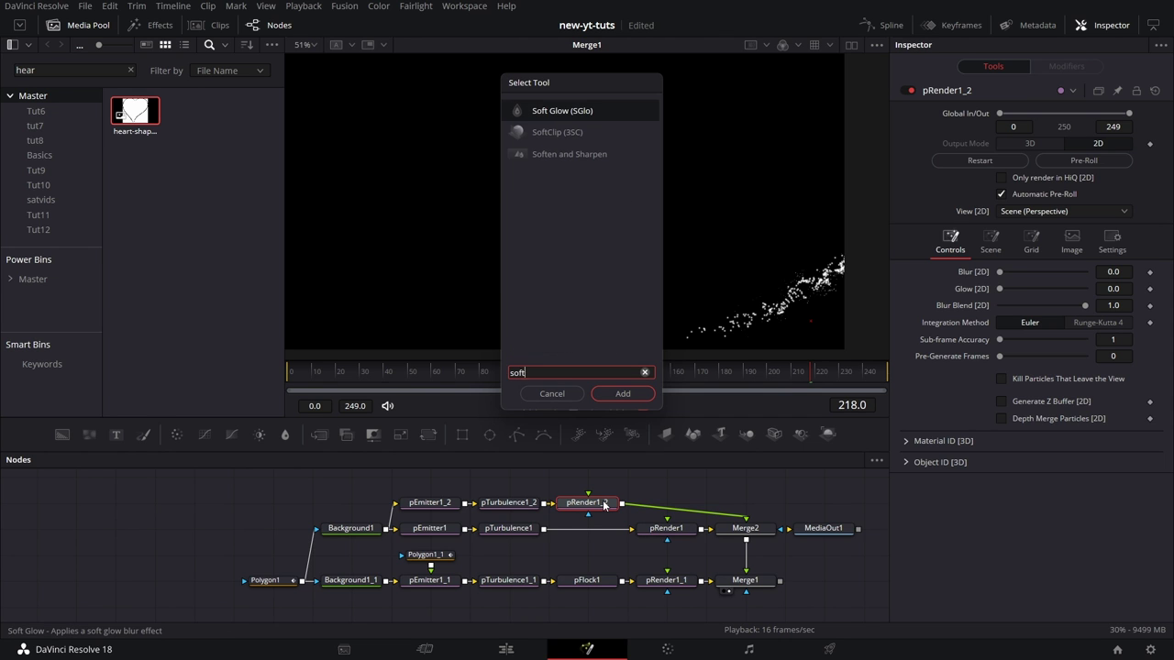
{"action": "key", "text": "Return"}
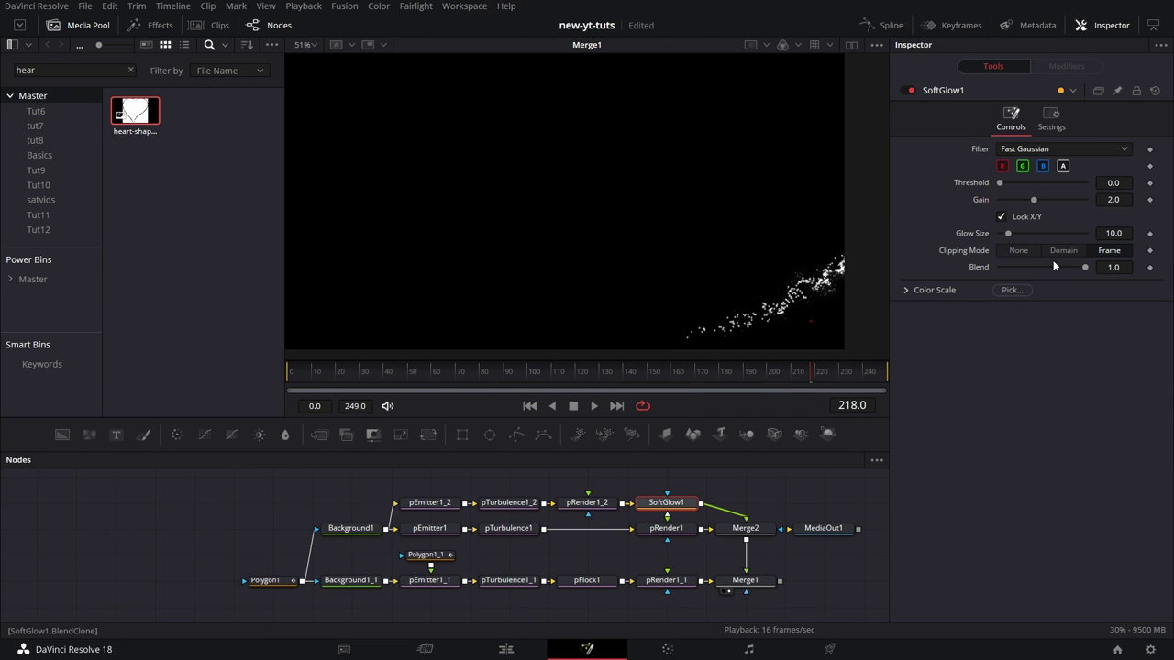
Set SoftGlow1's Glow Size to 6 and Gain to 0.5
{"action": "left_click", "coordinate": [1116, 228]}
{"action": "type", "text": "6"}
{"action": "key", "text": "Tab"}
{"action": "left_click", "coordinate": [1130, 200]}
{"action": "key", "text": "Tab"}
View SoftGlow1 at frame 129 and set its Gain to 0.75
{"action": "left_click_drag", "start_coordinate": [684, 496], "coordinate": [651, 217]}
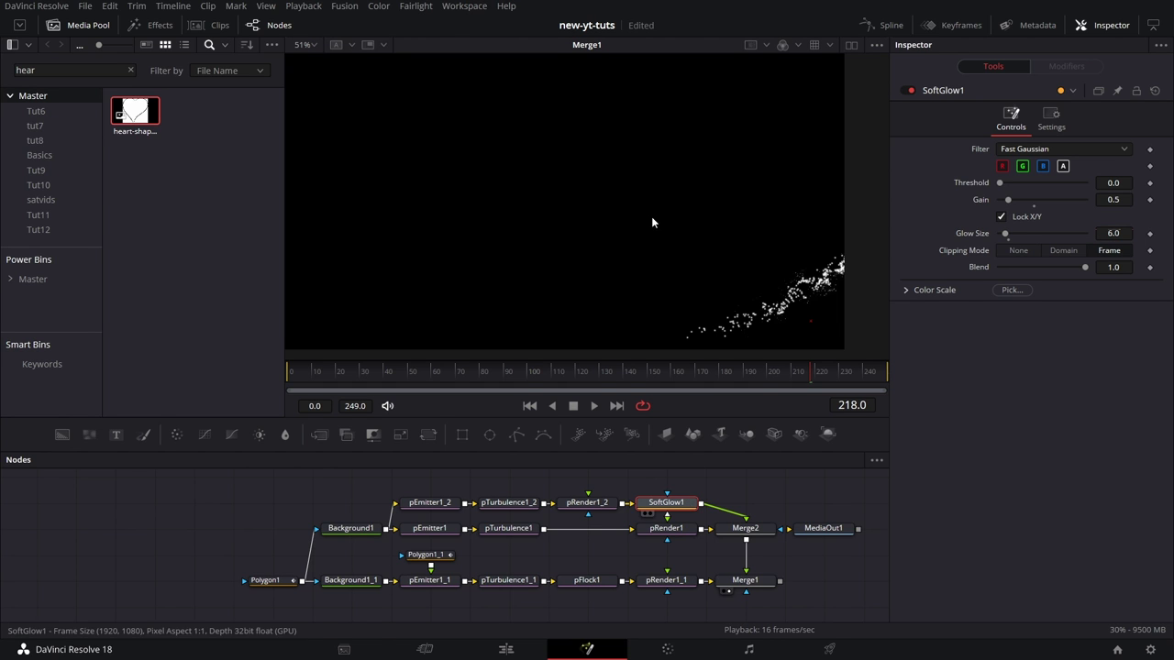
{"action": "left_click", "coordinate": [598, 373]}
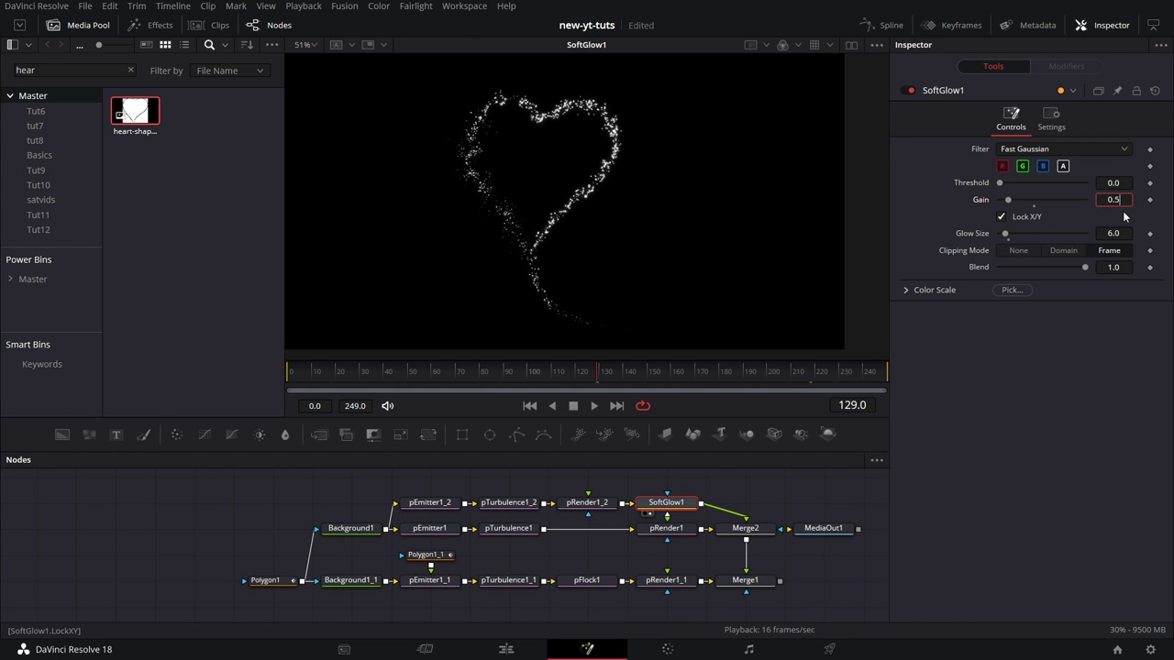
{"action": "key", "text": "Tab"}
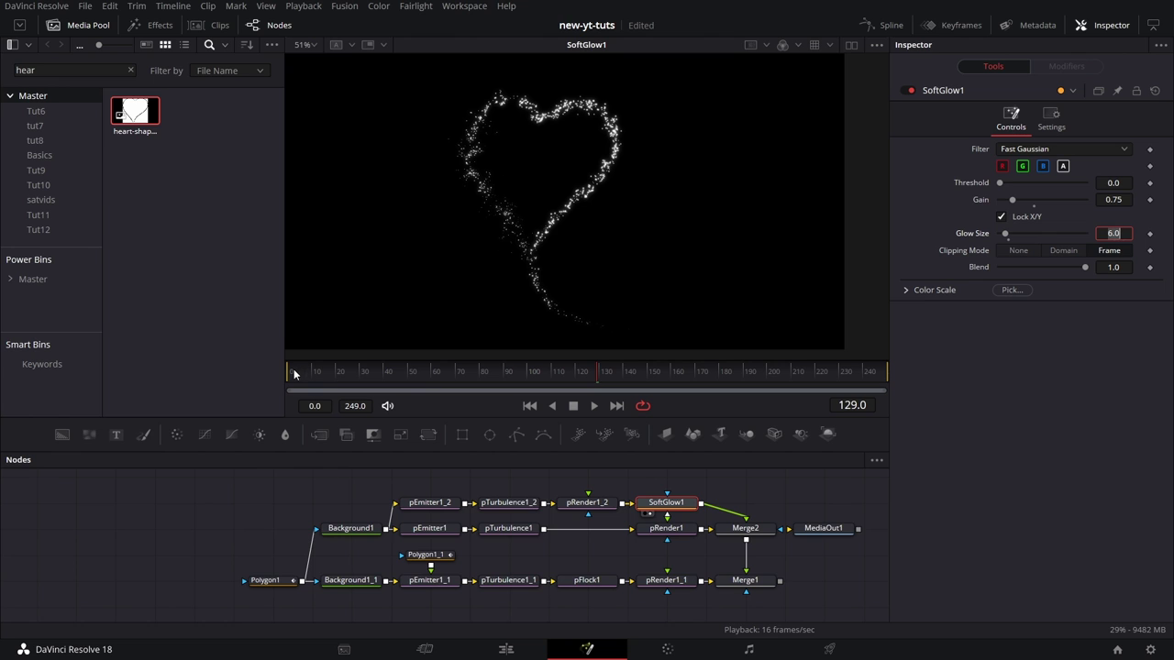
View Merge1 and replay the full composite with the glowing trail from the start
{"action": "left_click", "coordinate": [733, 581]}
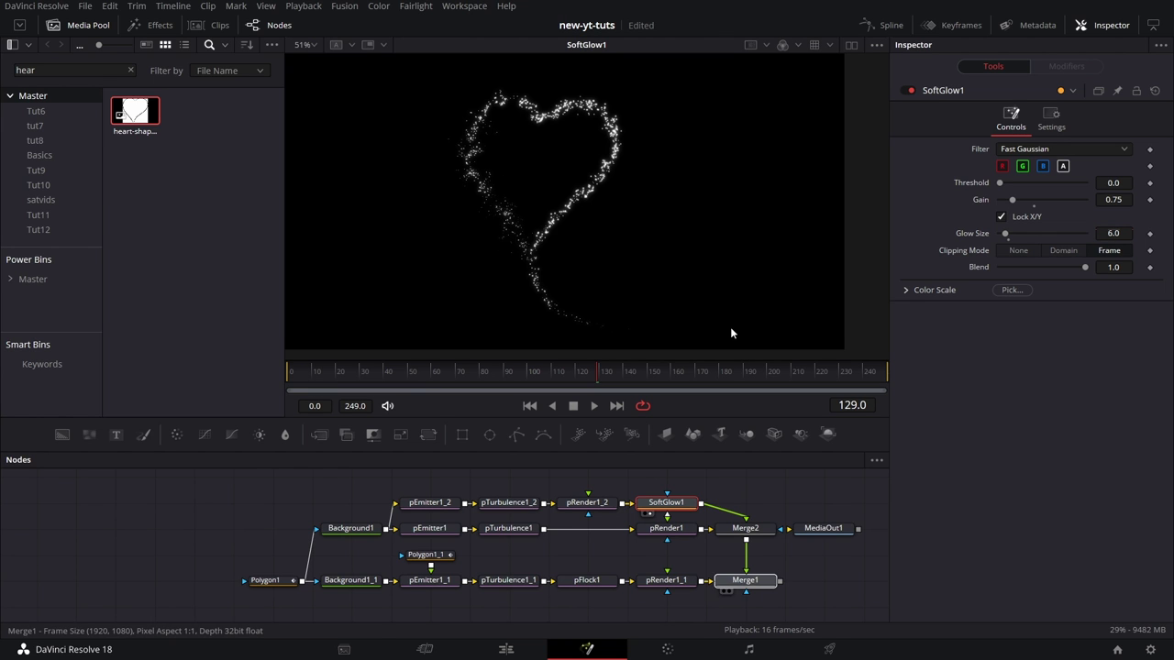
{"action": "left_click", "coordinate": [291, 372]}
{"action": "key", "text": "1"}
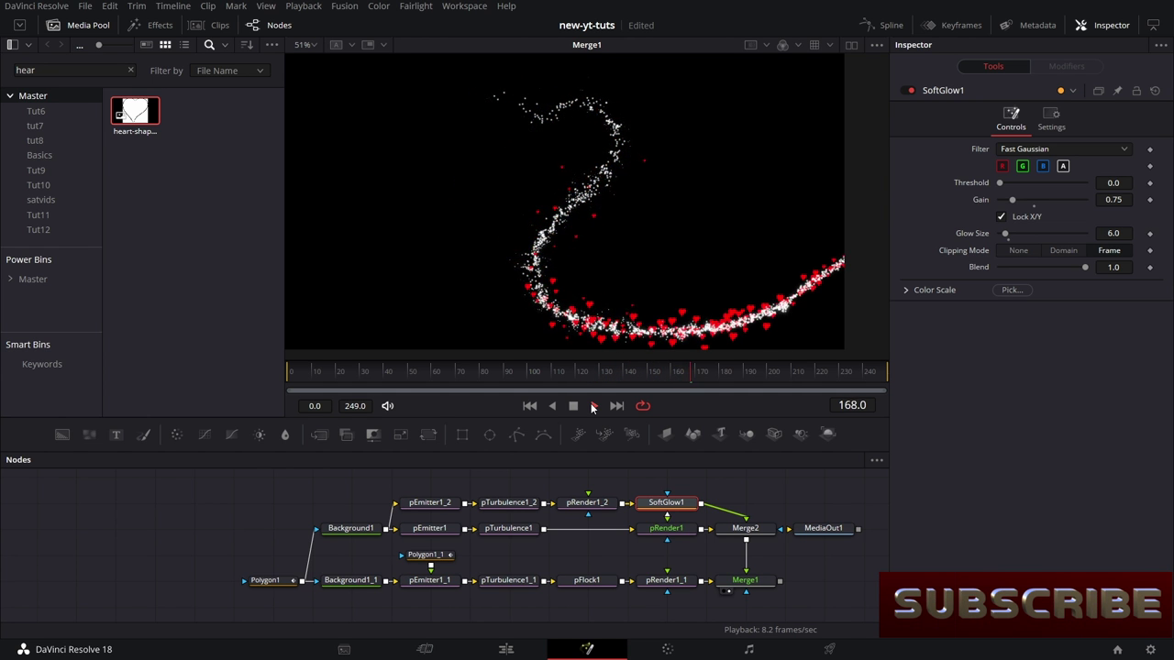
Connect Merge1 to MediaOut1 and play the Fusion Composition clip in the Edit page timeline
{"action": "left_click_drag", "start_coordinate": [794, 529], "coordinate": [794, 581]}
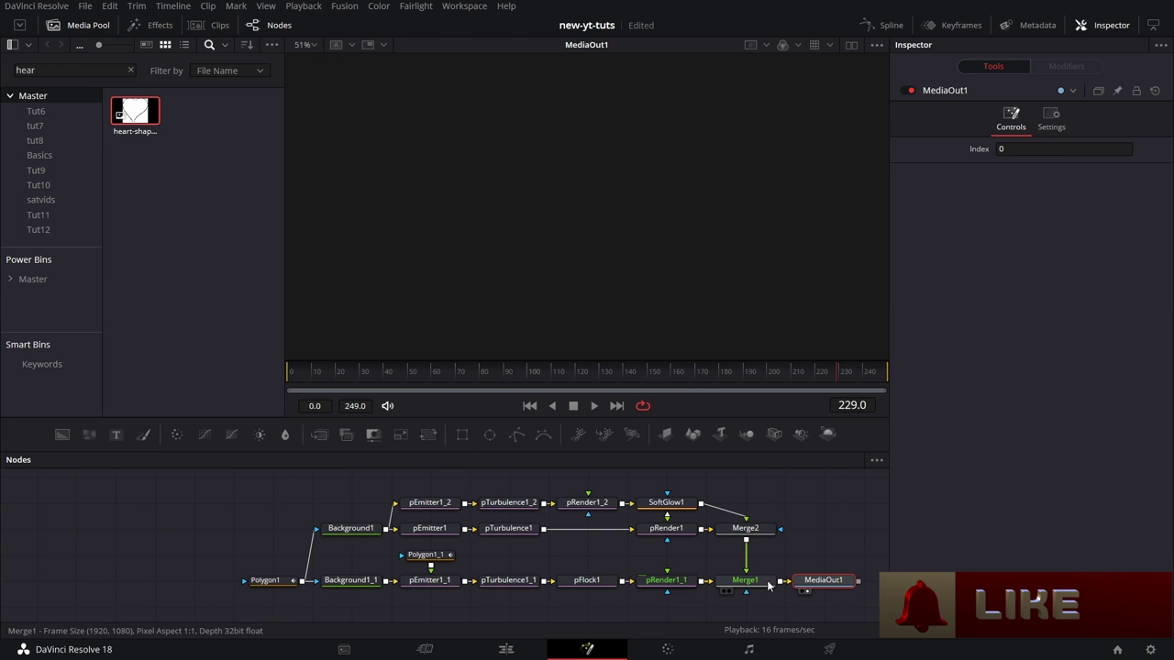
{"action": "left_click", "coordinate": [506, 650]}
{"action": "left_click", "coordinate": [339, 376]}
{"action": "key", "text": "space"}
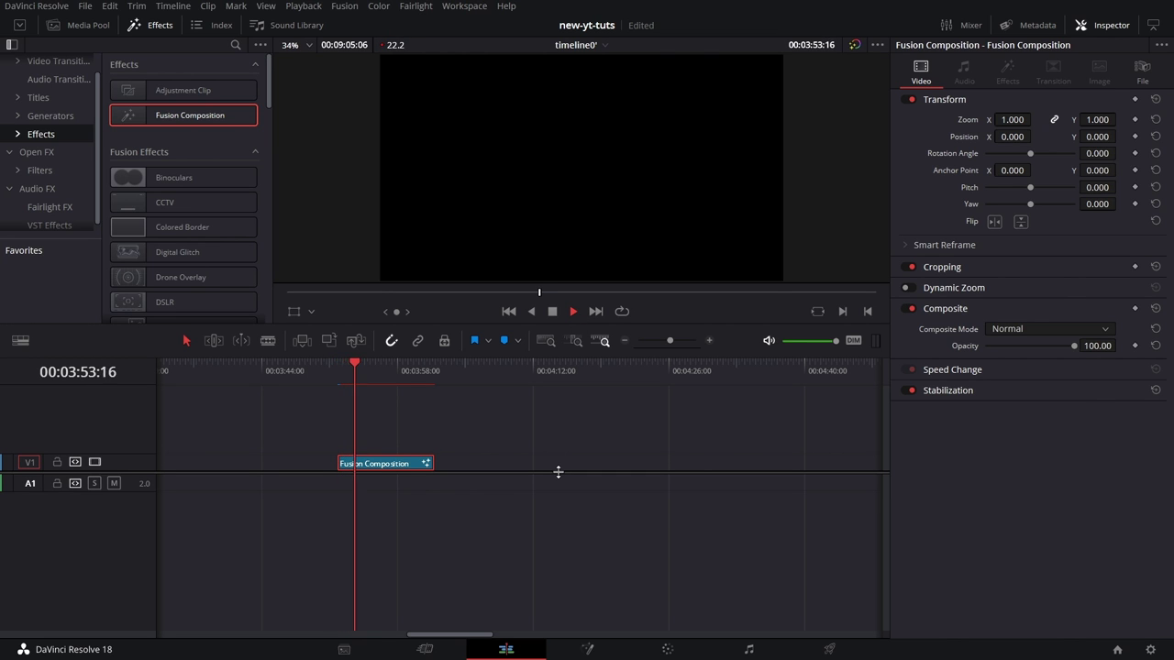